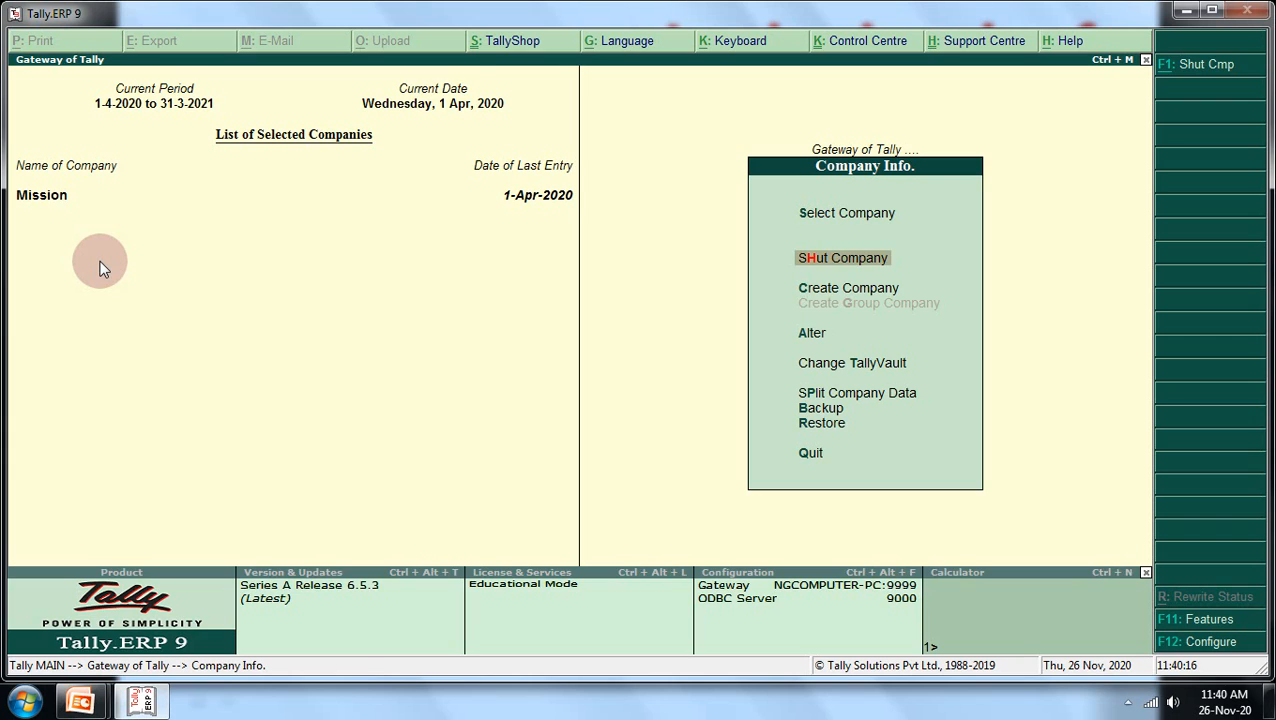
Shut the open company Mission and load the company Bilaspur Pvt Ltd in its place.
key("Return")
key("Return")
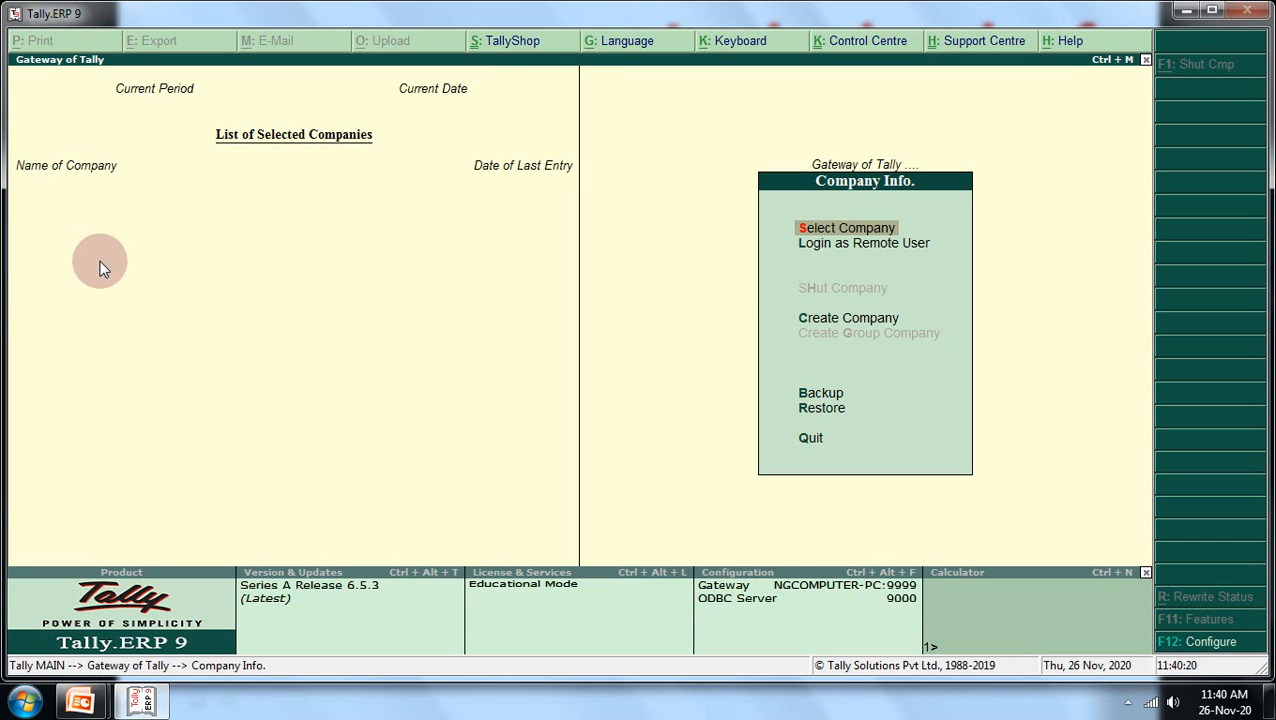
key("Return")
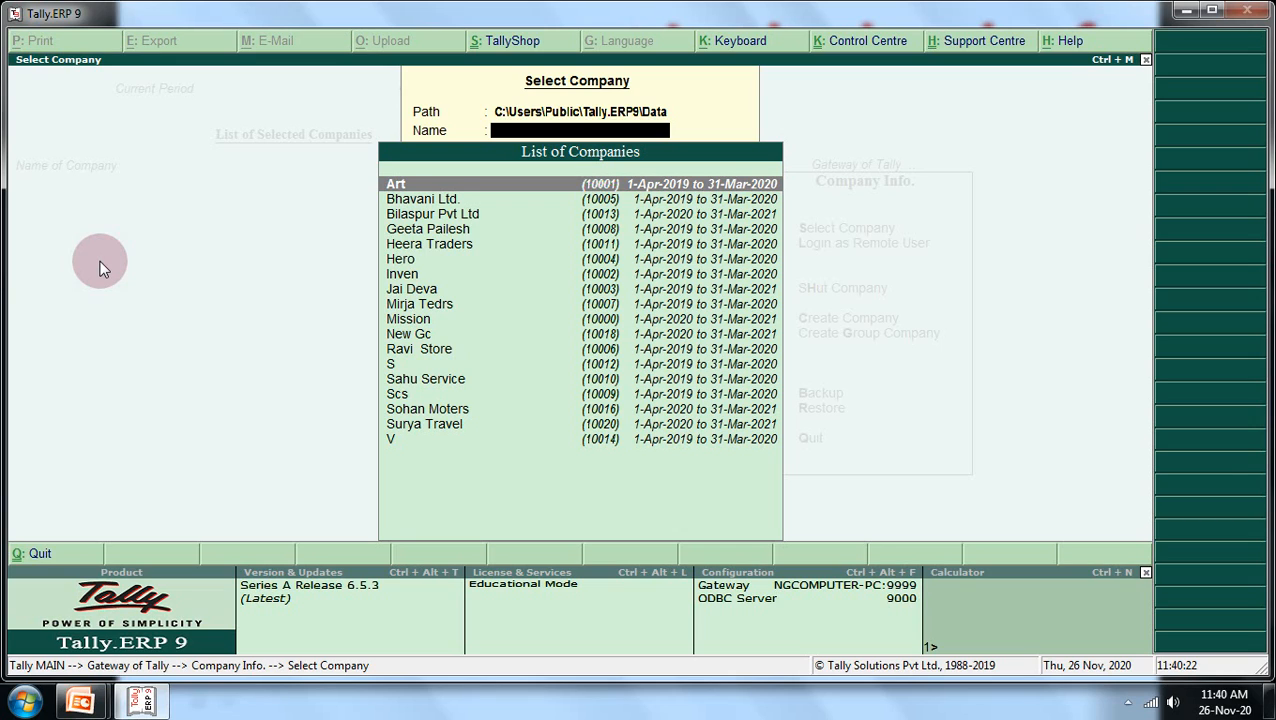
key("Down")
key("Down")
key("Down")
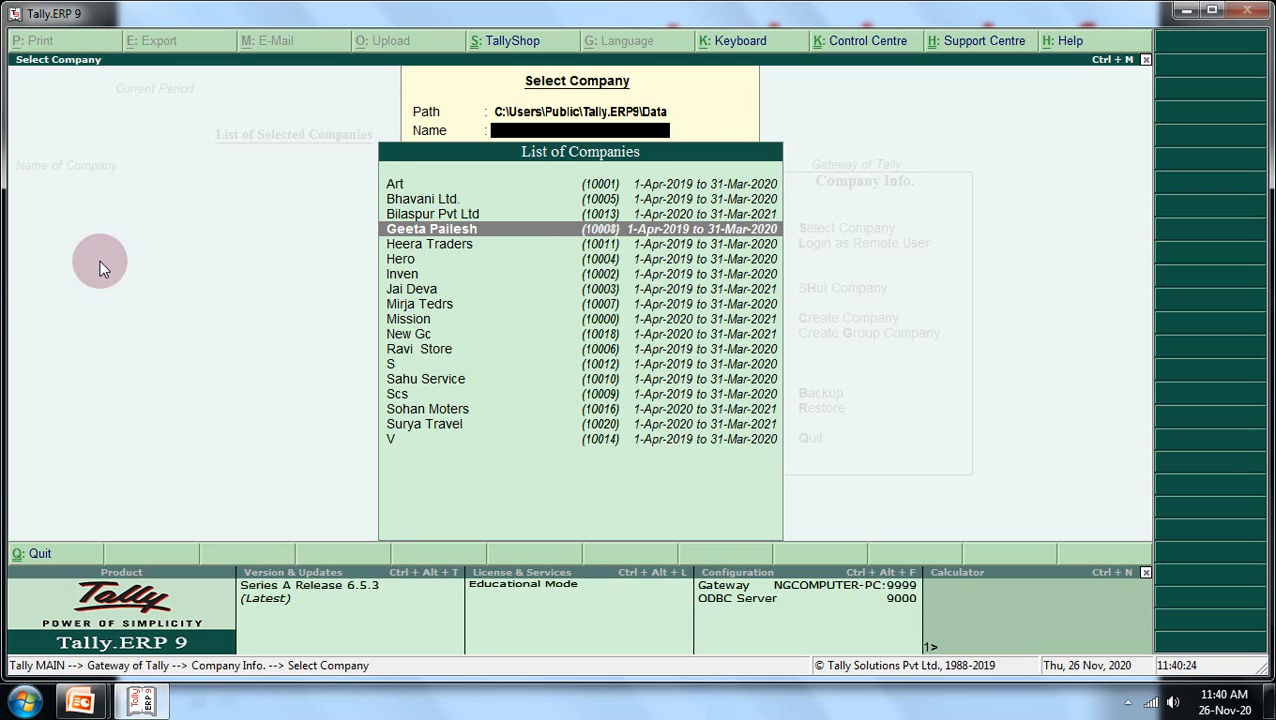
key("Down")
key("Down")
key("Down")
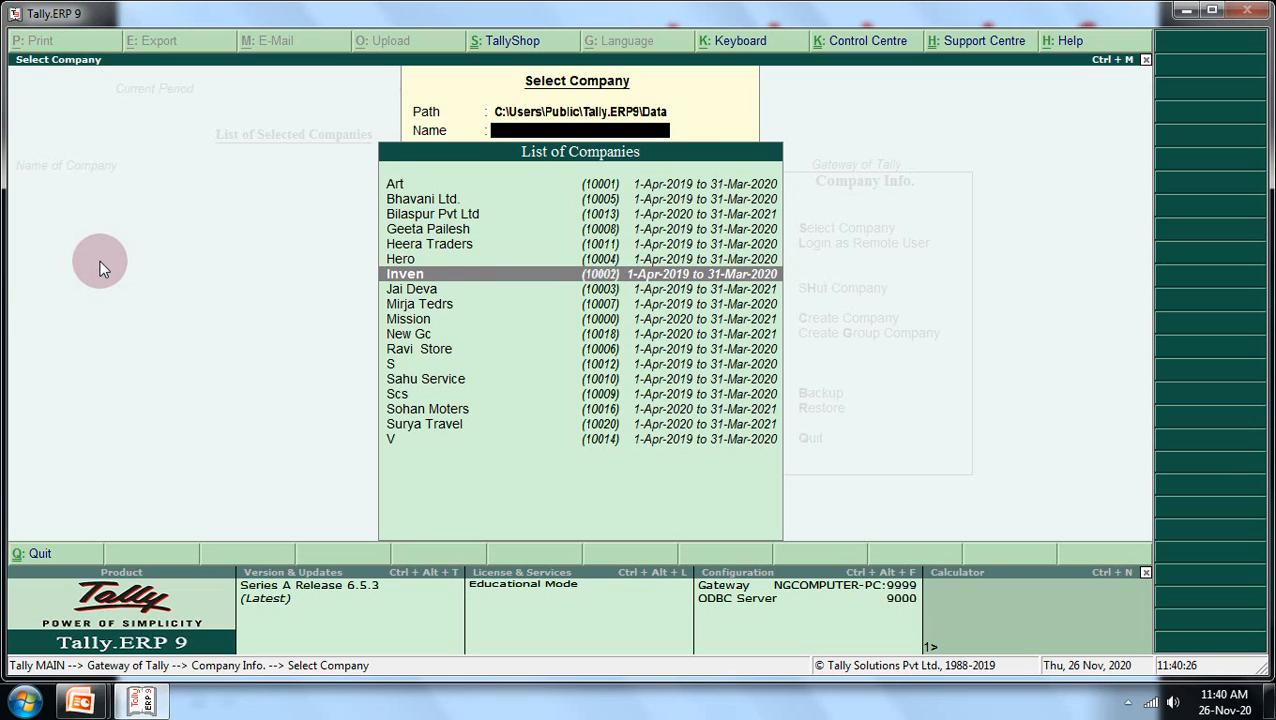
key("Up")
key("Up")
key("Up")
key("Up")
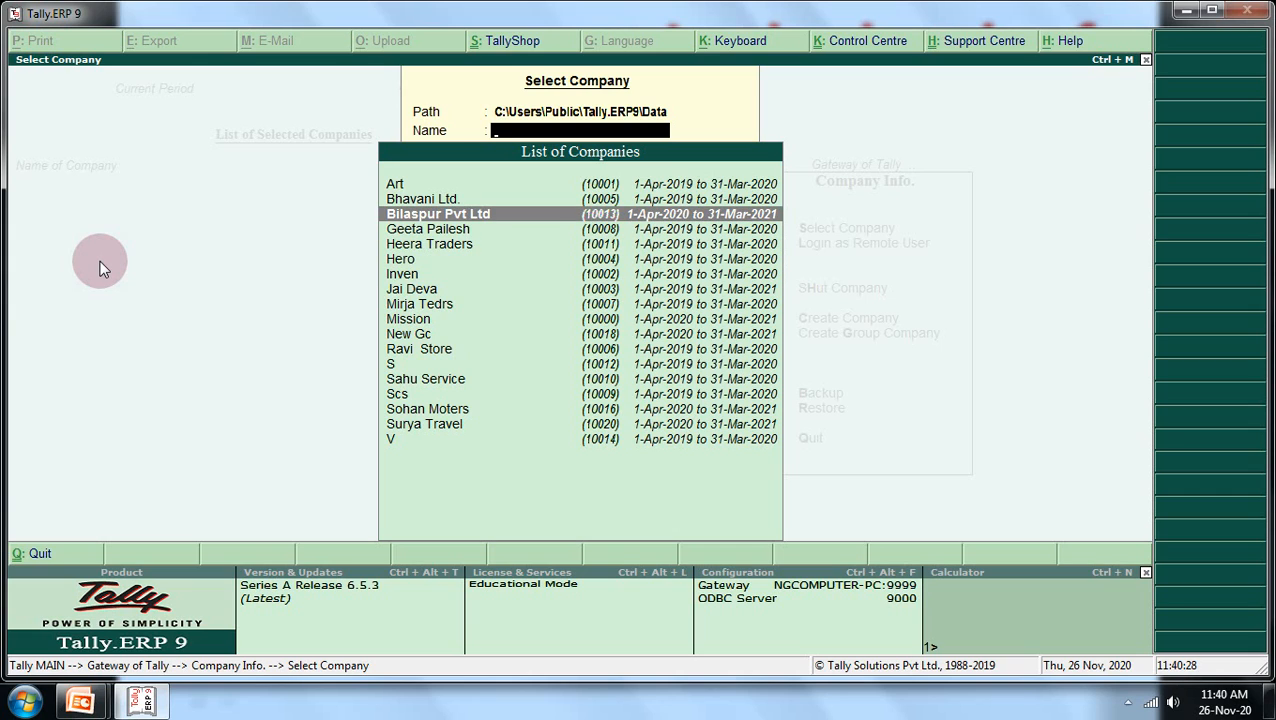
key("Return")
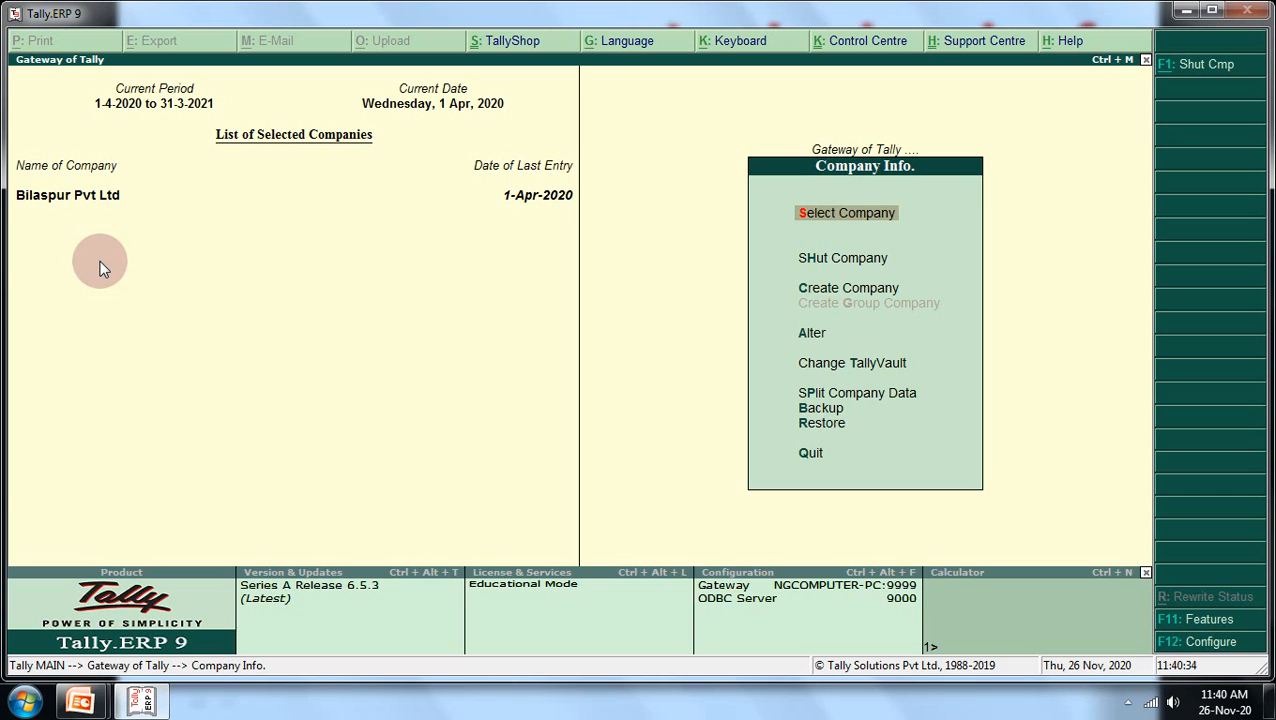
key("Escape")
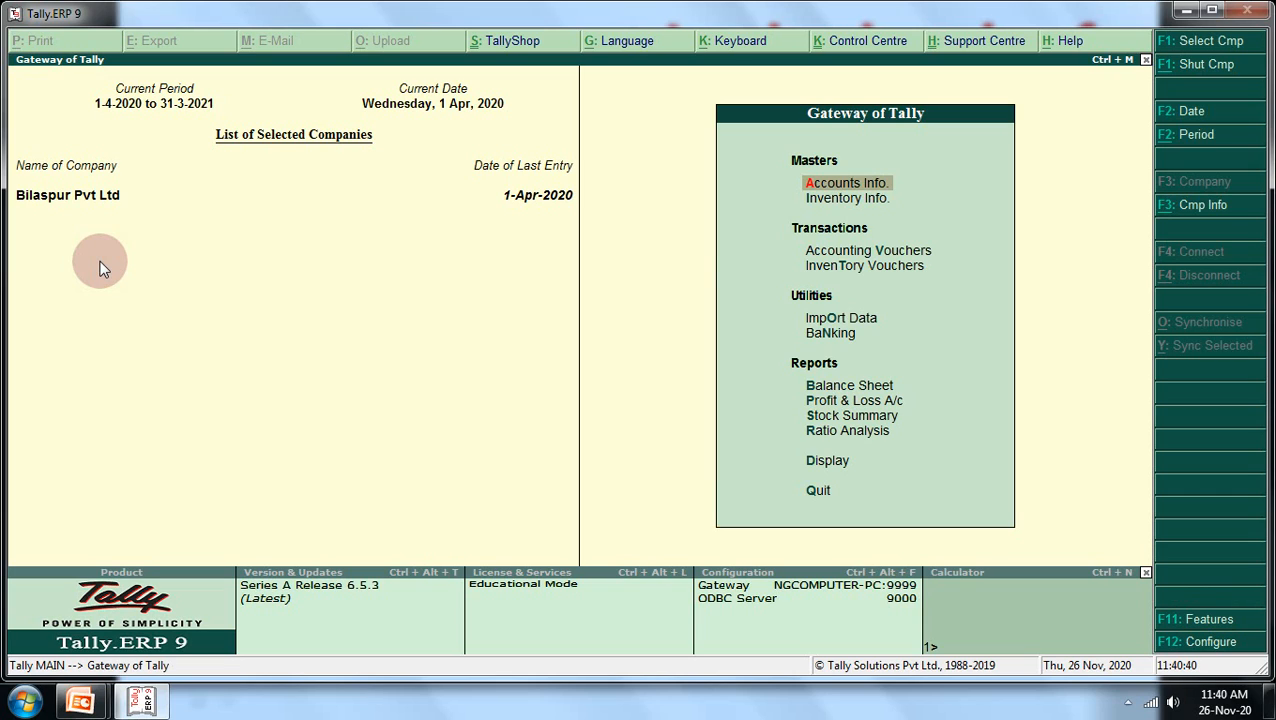
Create a single cost category named Computer, allocating revenue items but not non-revenue items.
key("Return")
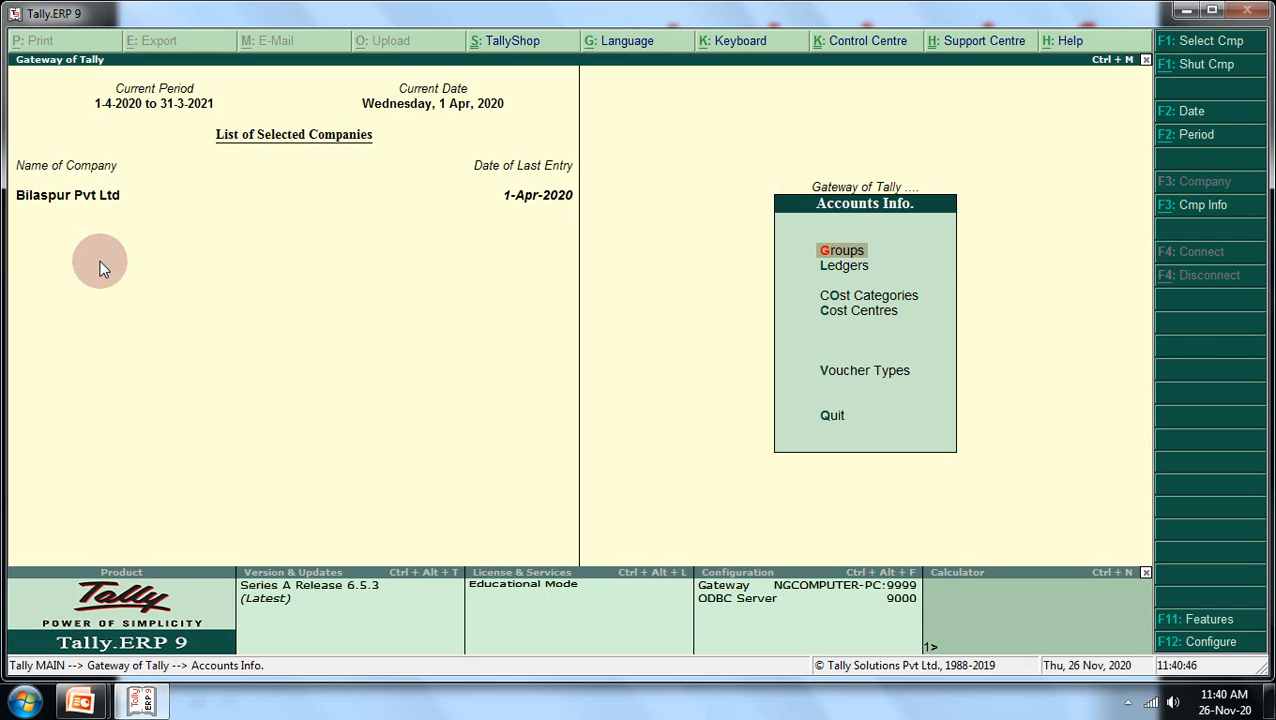
key("Down")
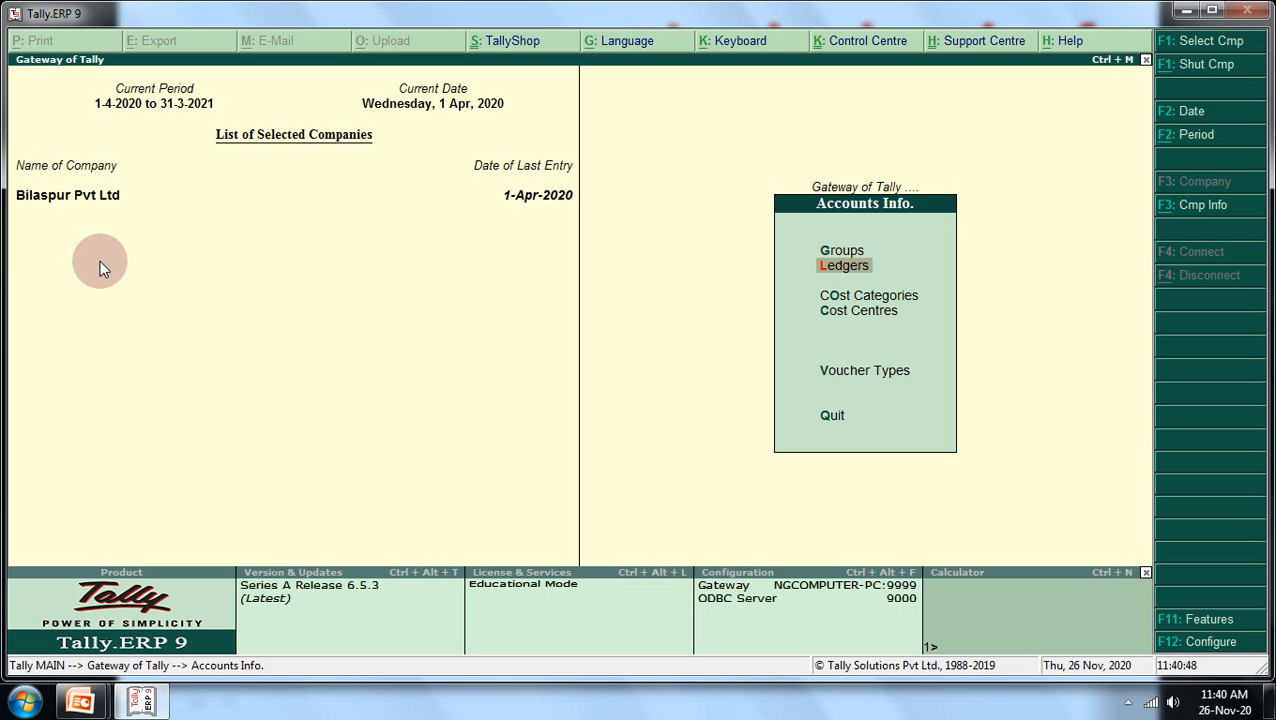
key("Down")
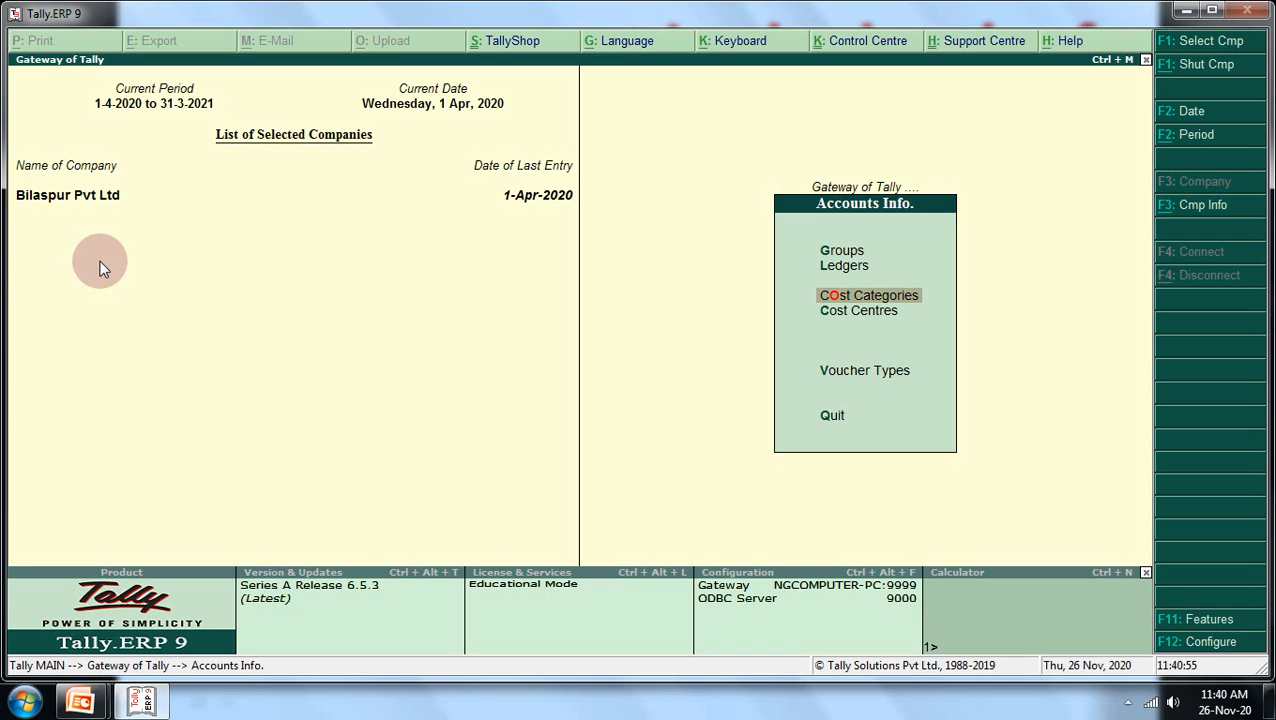
key("Return")
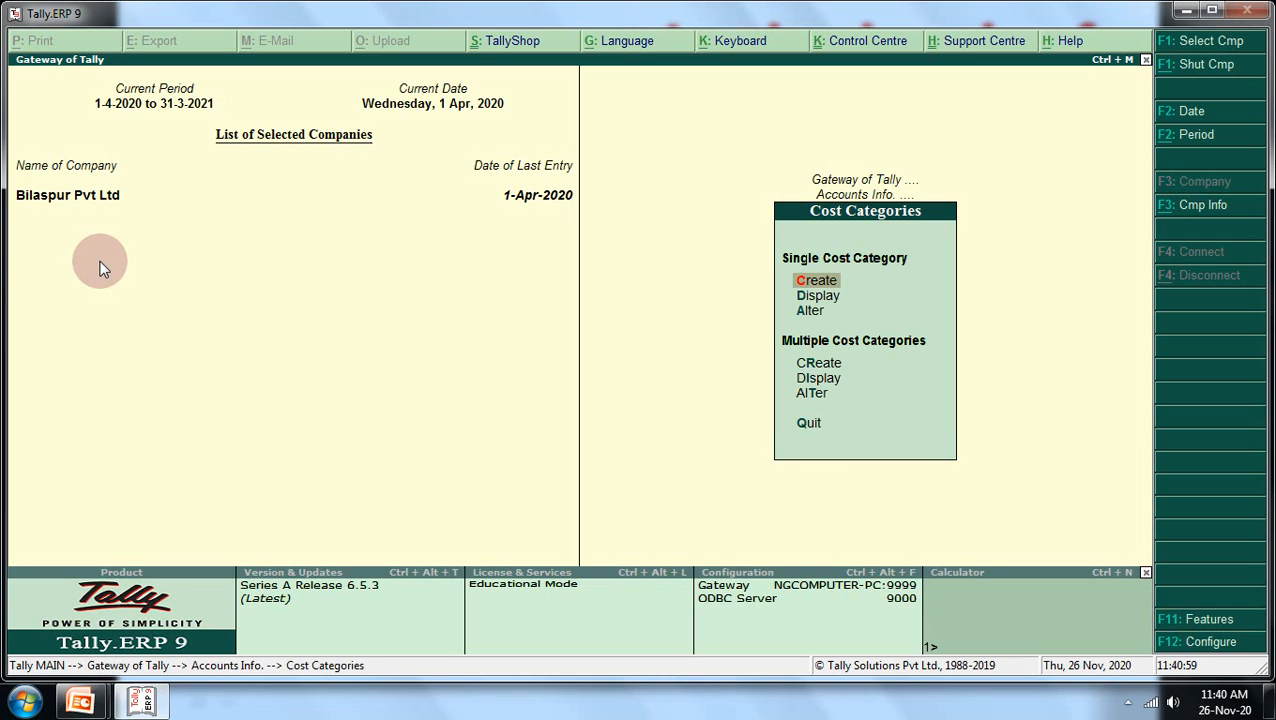
key("Return")
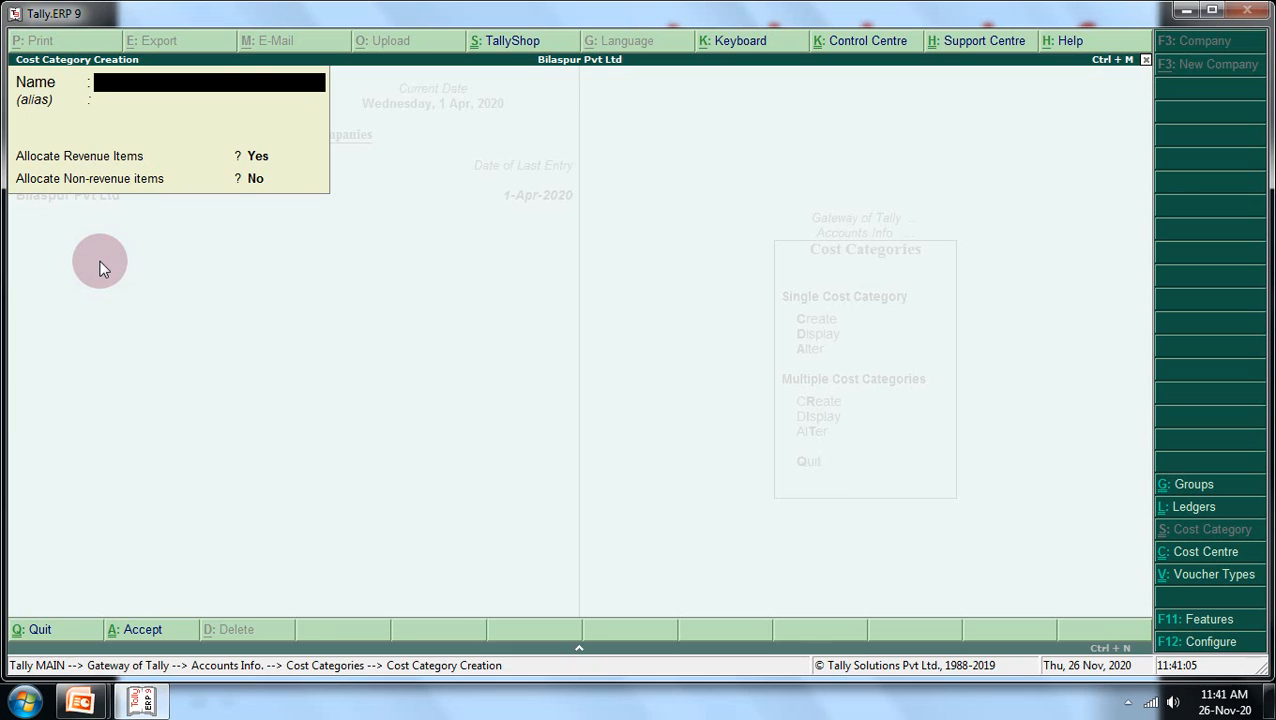
type("Computer")
key("Return")
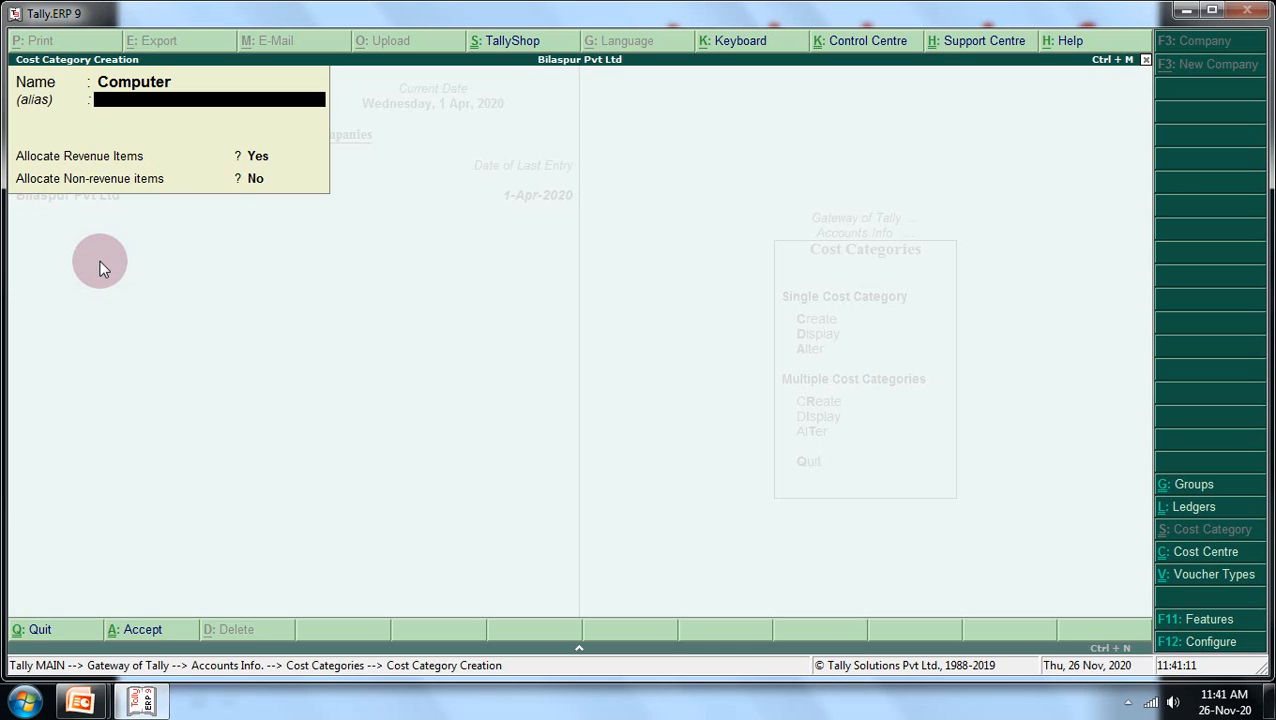
key("Return")
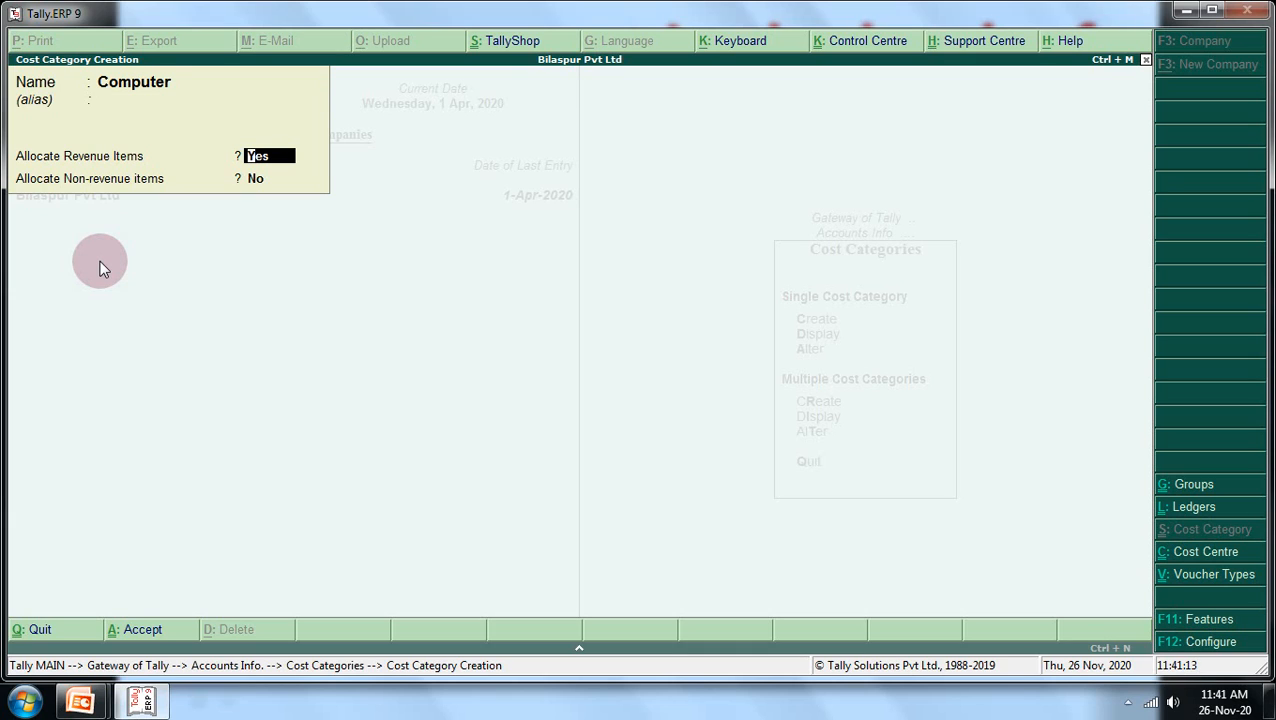
key("Return")
key("Return")
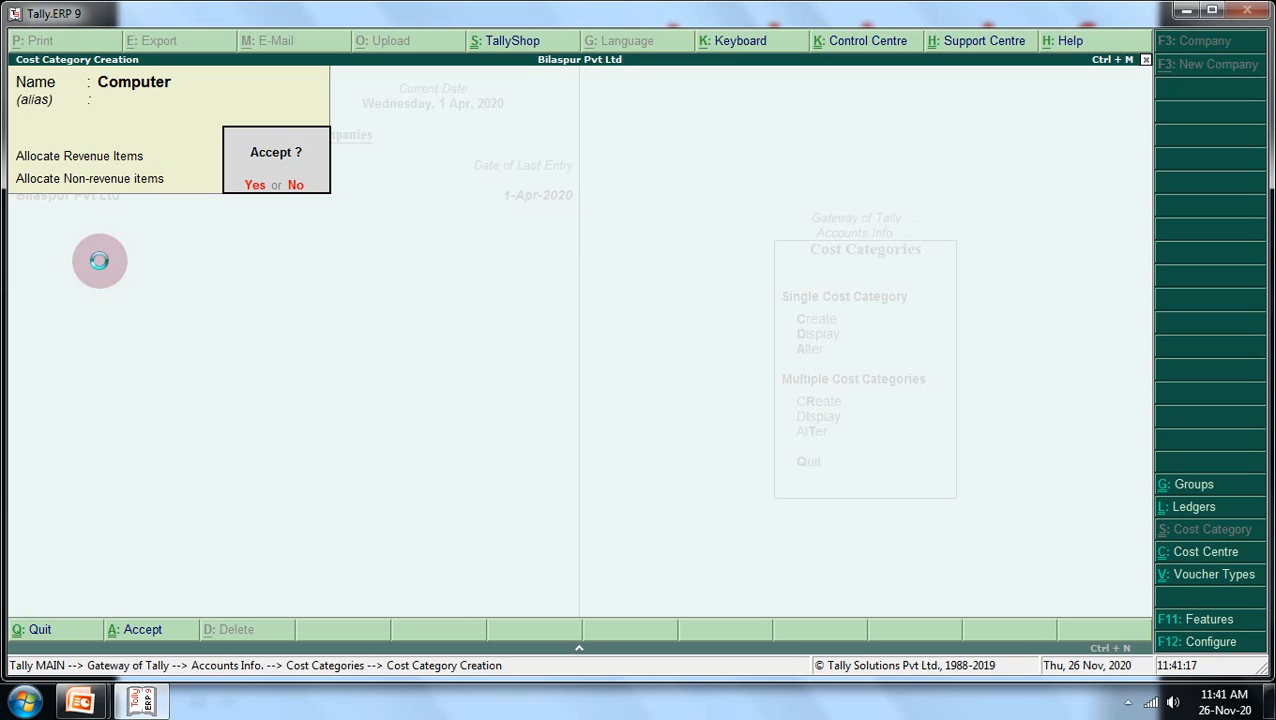
key("Return")
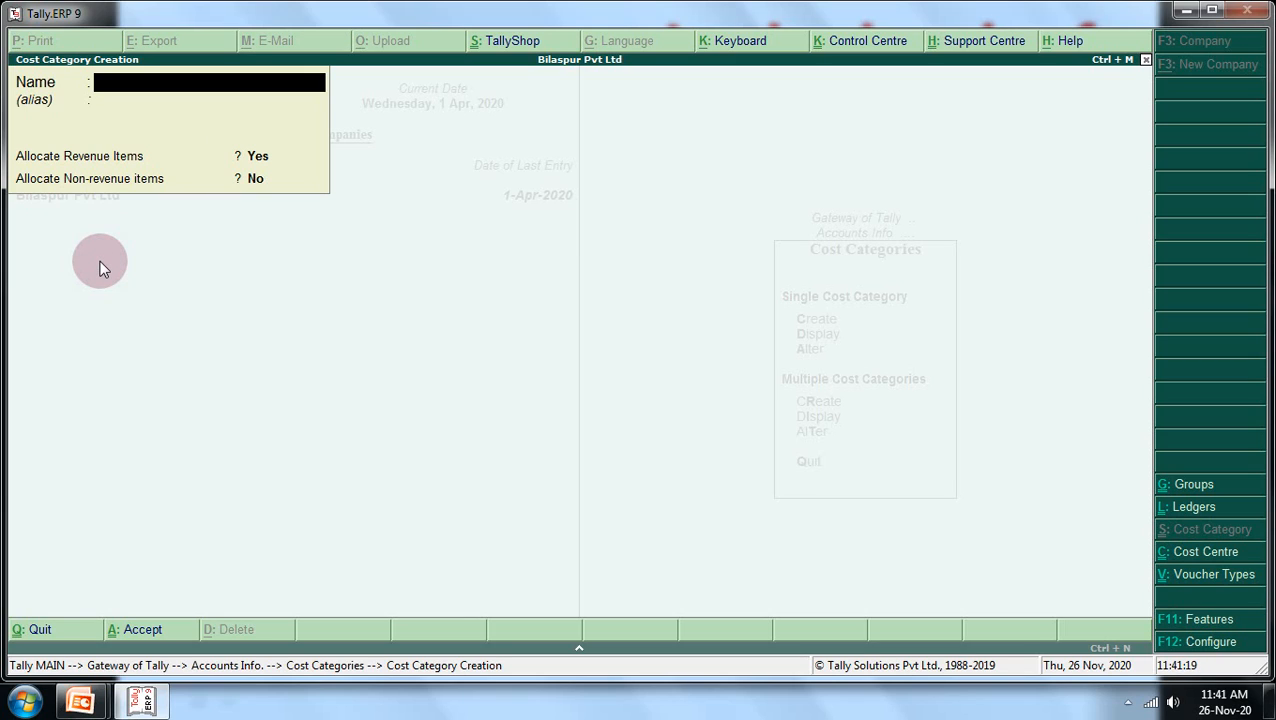
Create a second cost category named Woofer, with revenue items set to Yes and non-revenue items to No.
type("Woofer")
key("Return")
key("Return")
key("Return")
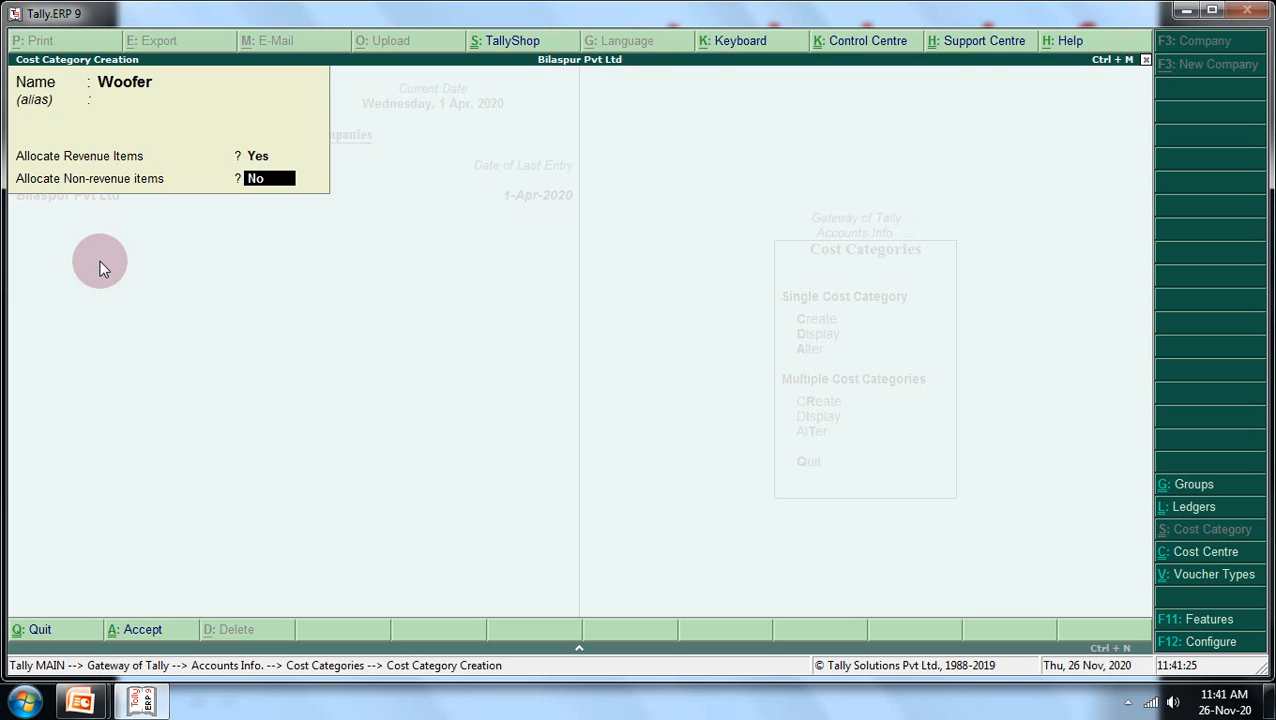
key("Return")
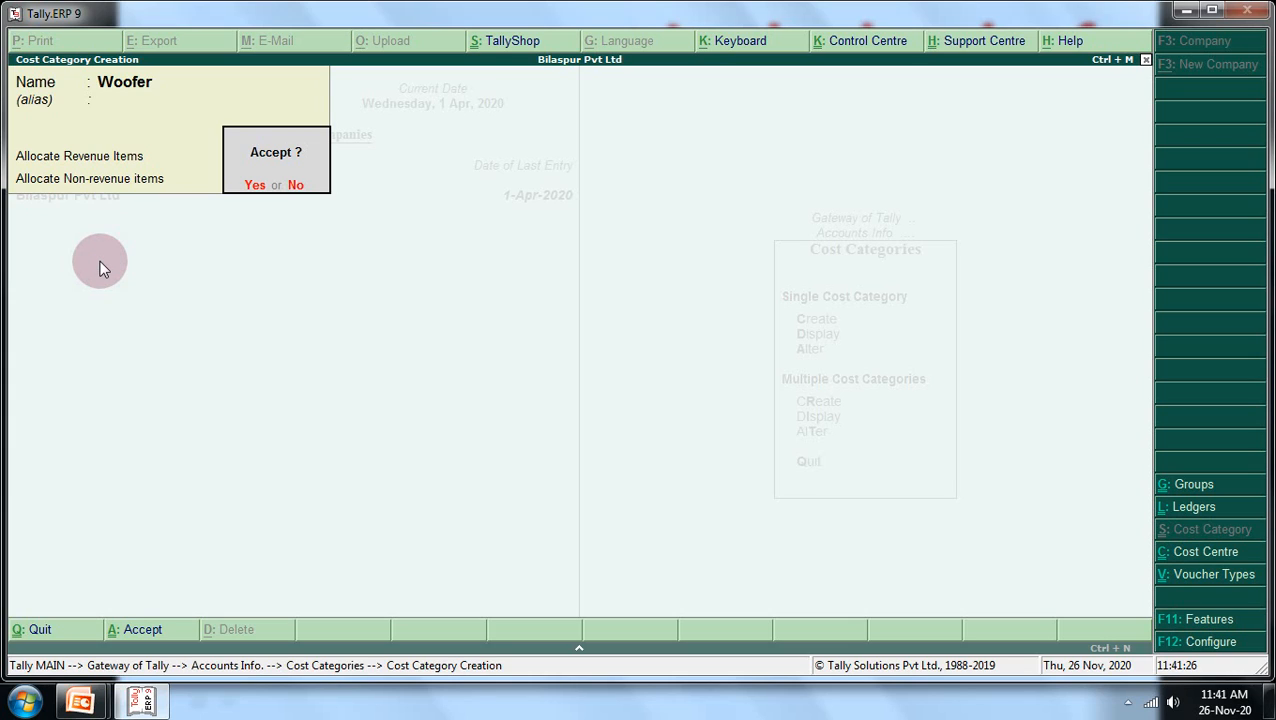
key("y")
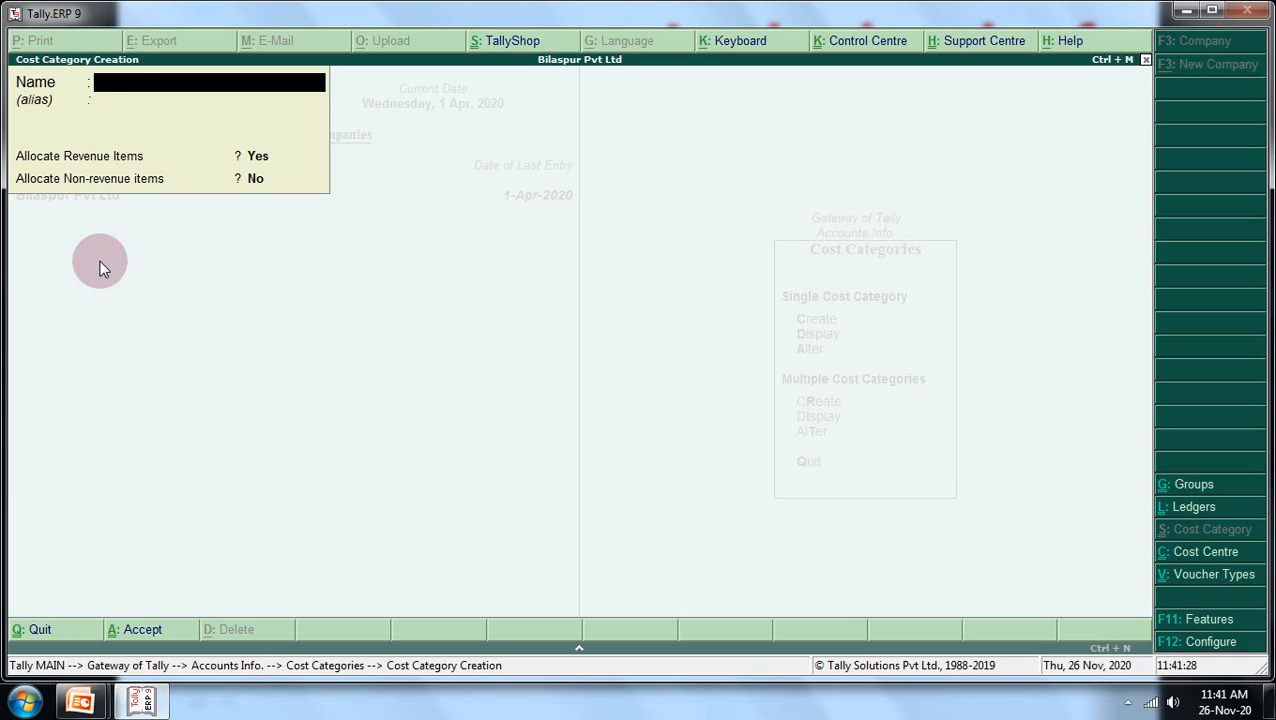
Create a cost category named Dvd with the same allocation settings and leave cost category creation.
type("Dvd")
key("Return")
key("Return")
key("Return")
key("Return")
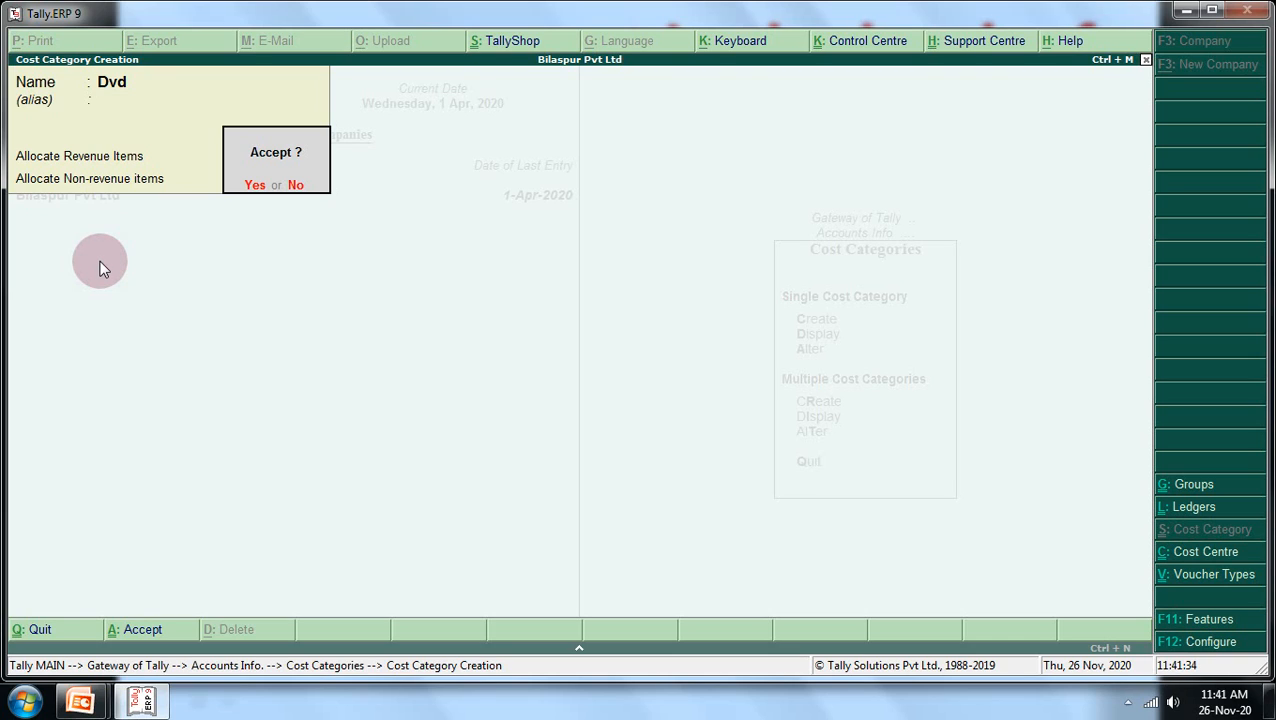
key("y")
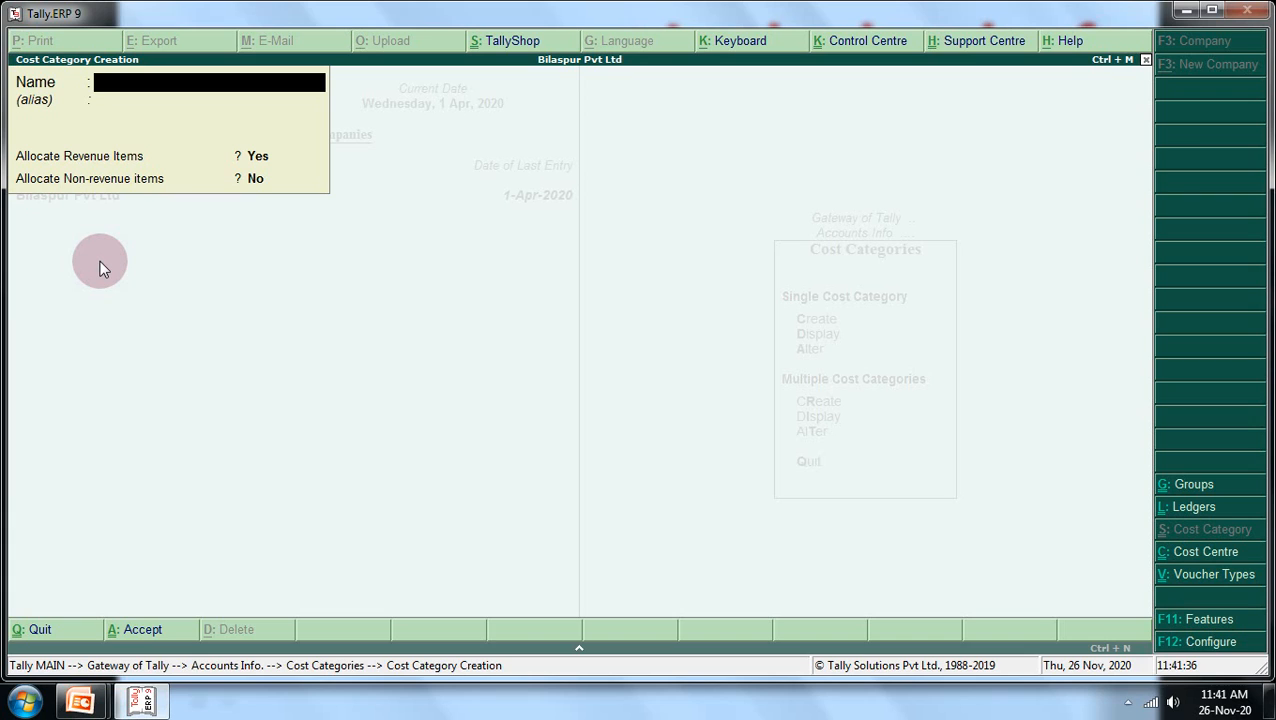
key("Escape")
key("y")
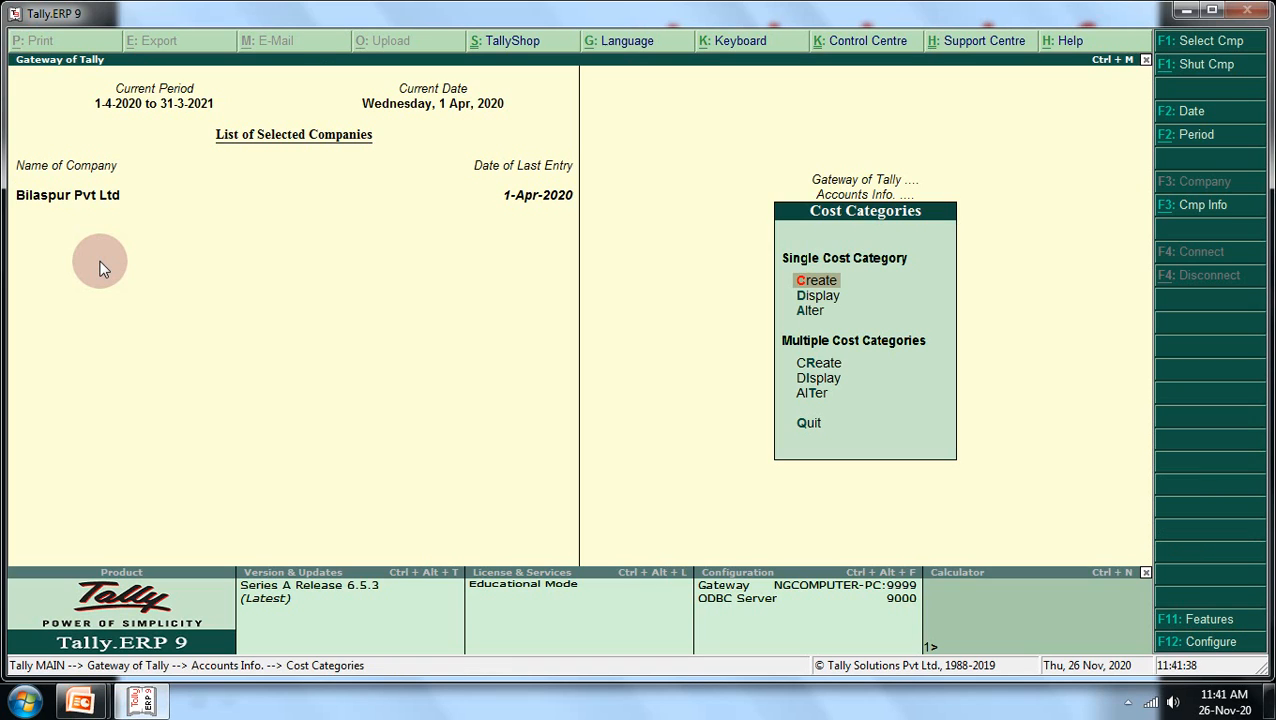
Look through the list of existing cost categories in the single cost category display.
key("Escape")
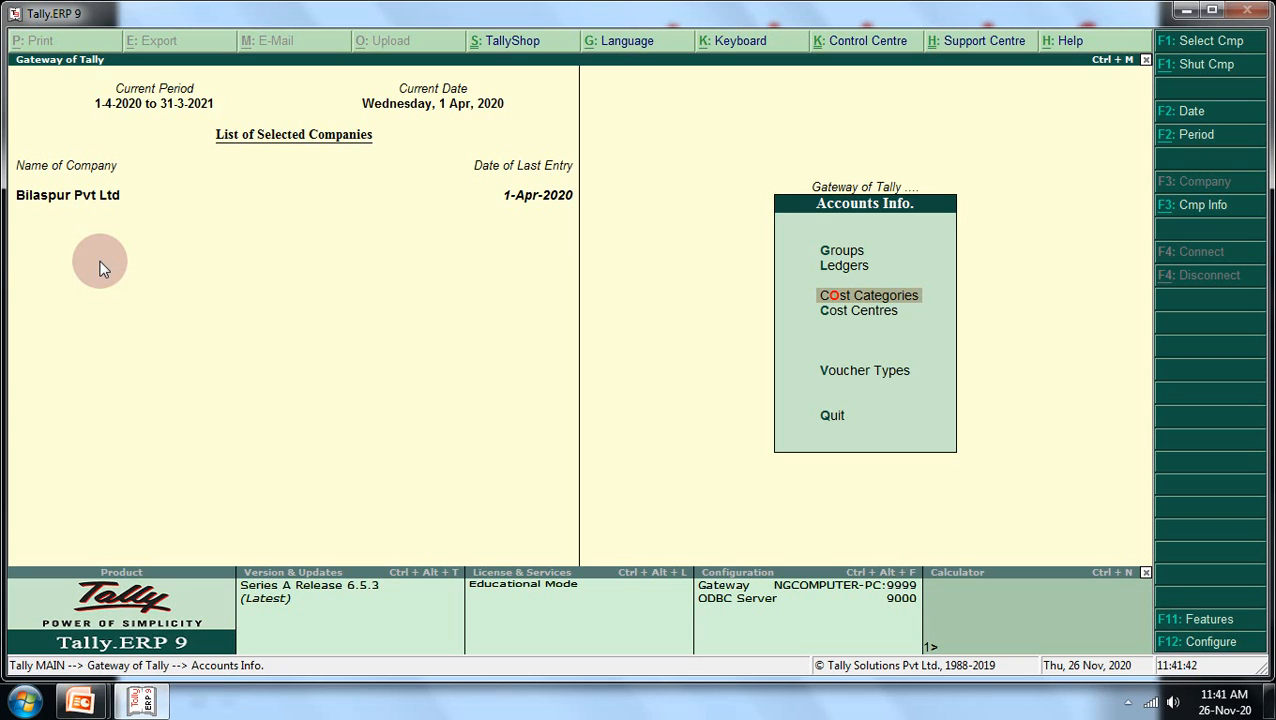
key("Return")
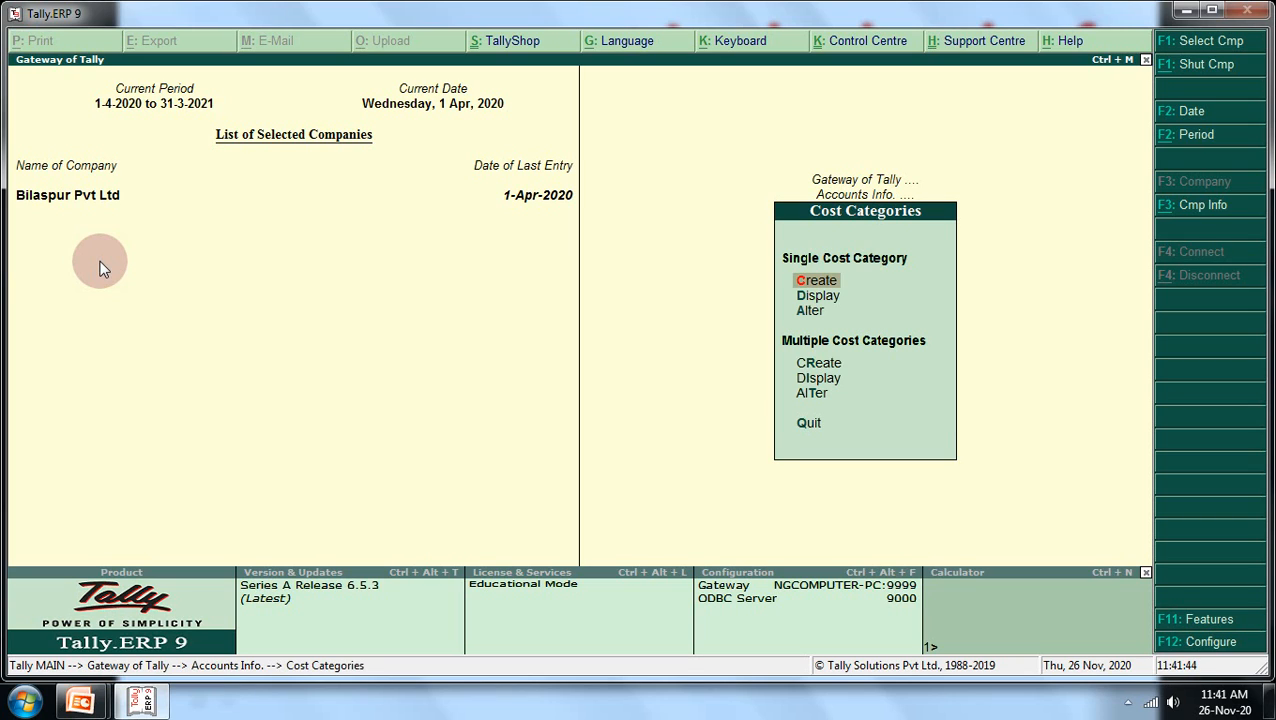
key("Down")
key("Return")
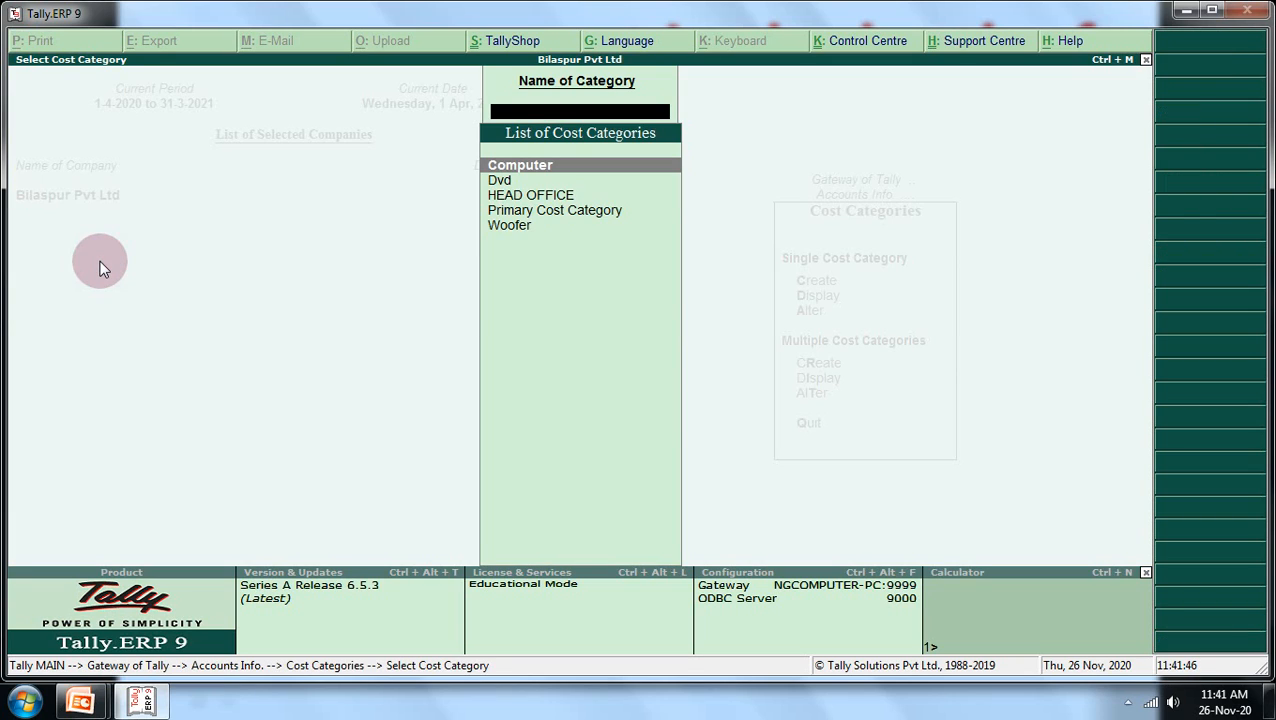
key("Down")
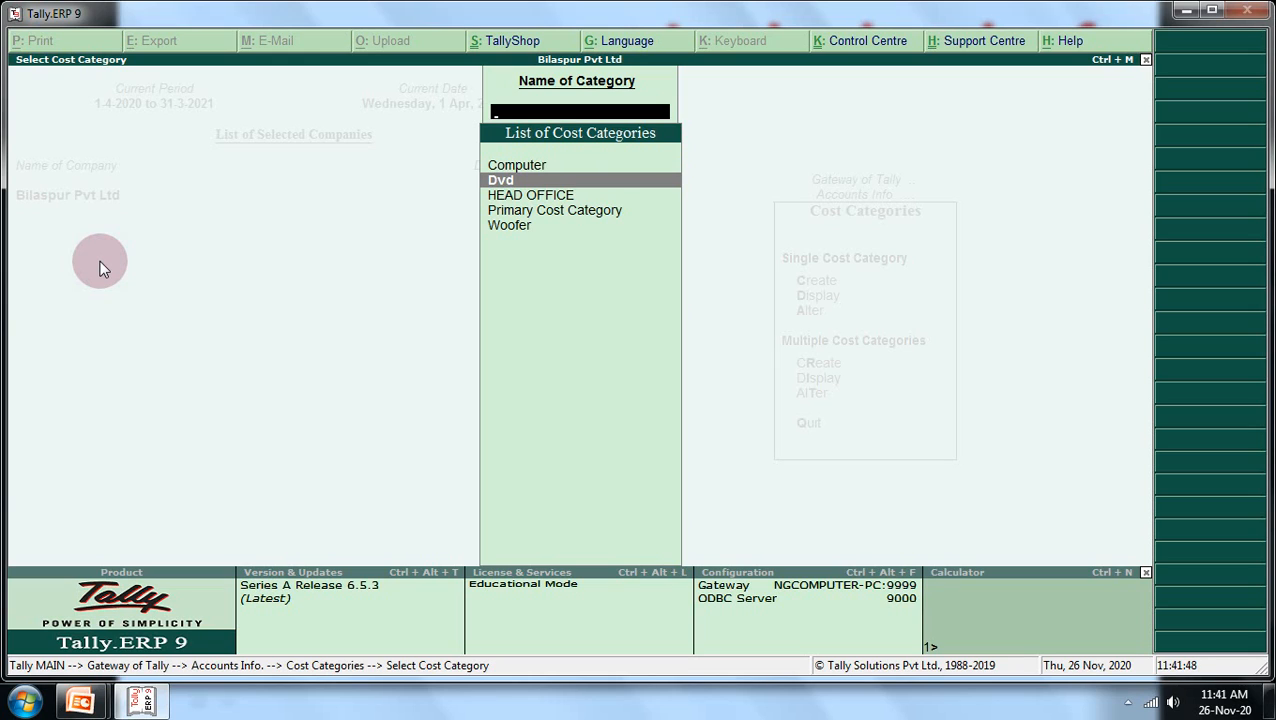
key("Up")
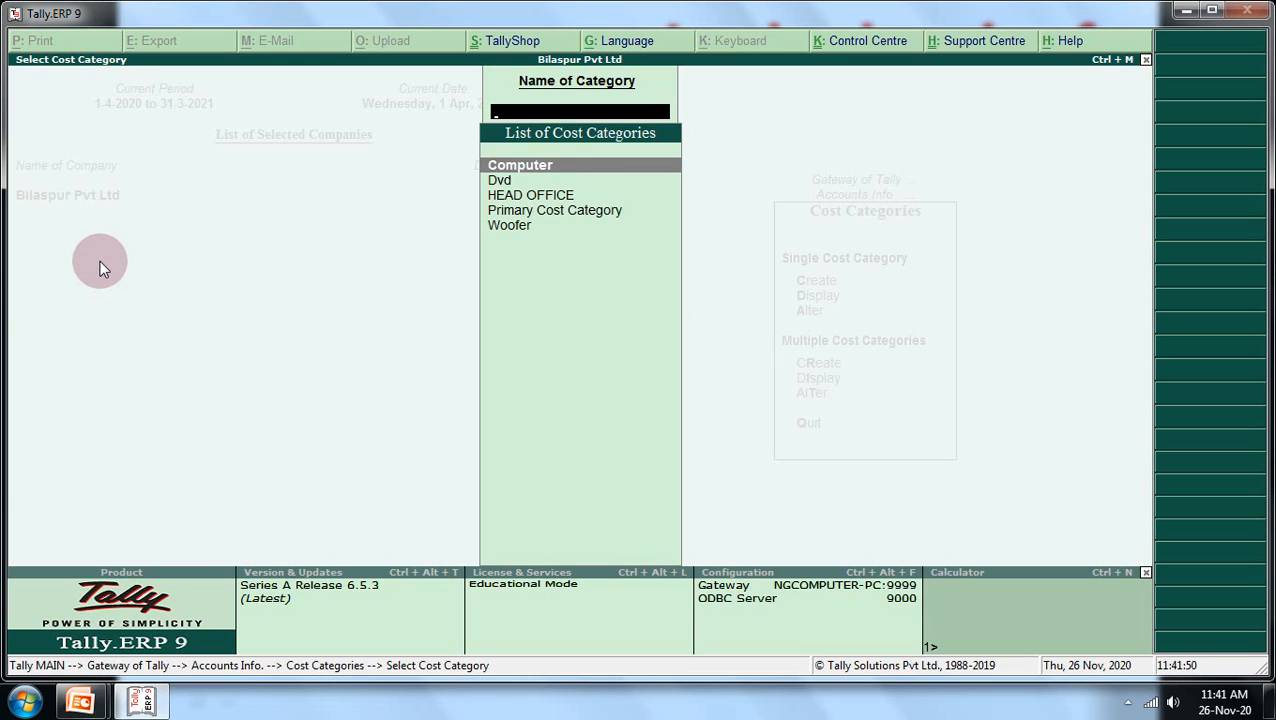
key("Down")
key("Down")
key("Down")
key("Down")
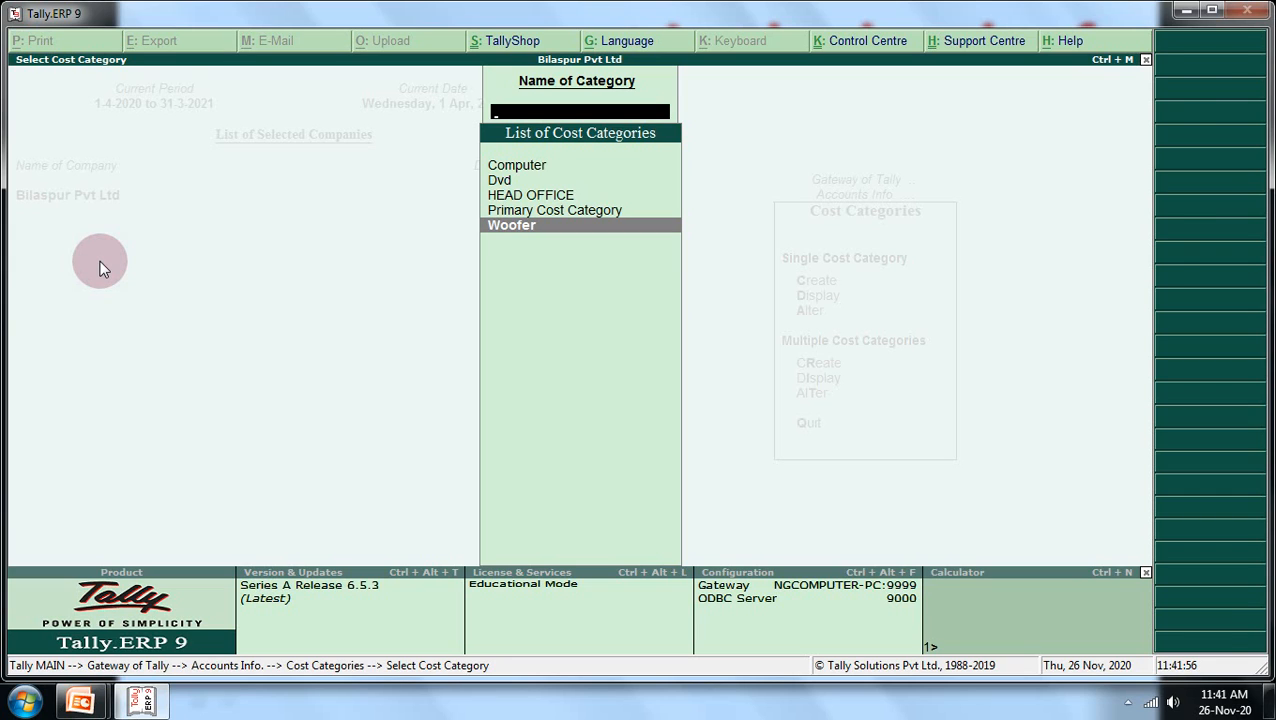
key("Escape")
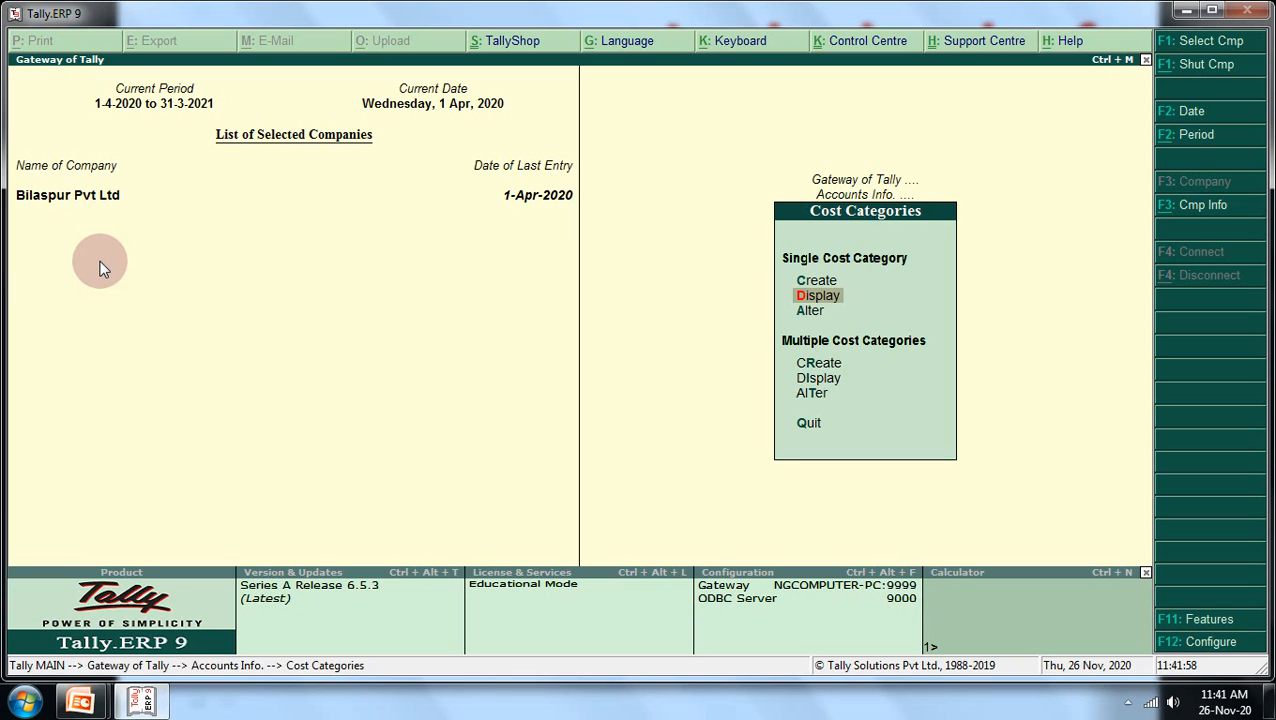
key("Escape")
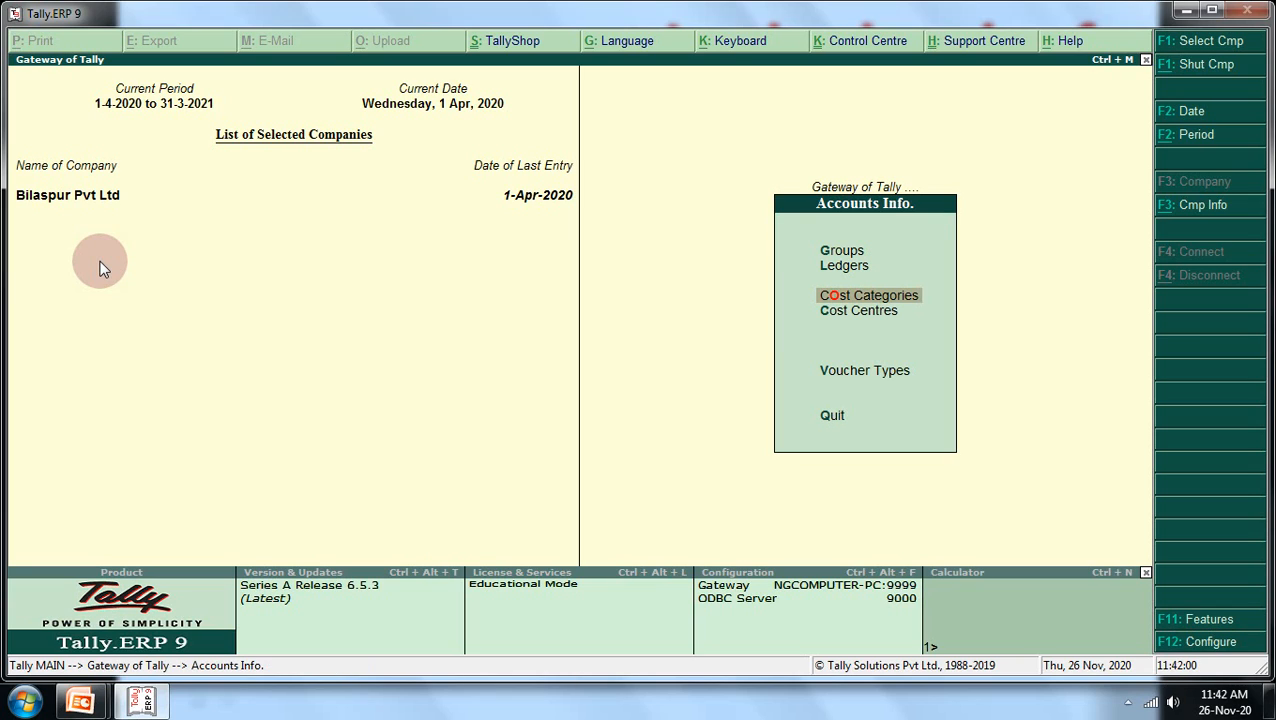
Create a single cost centre named Hcl in the Computer category, under Primary.
key("Down")
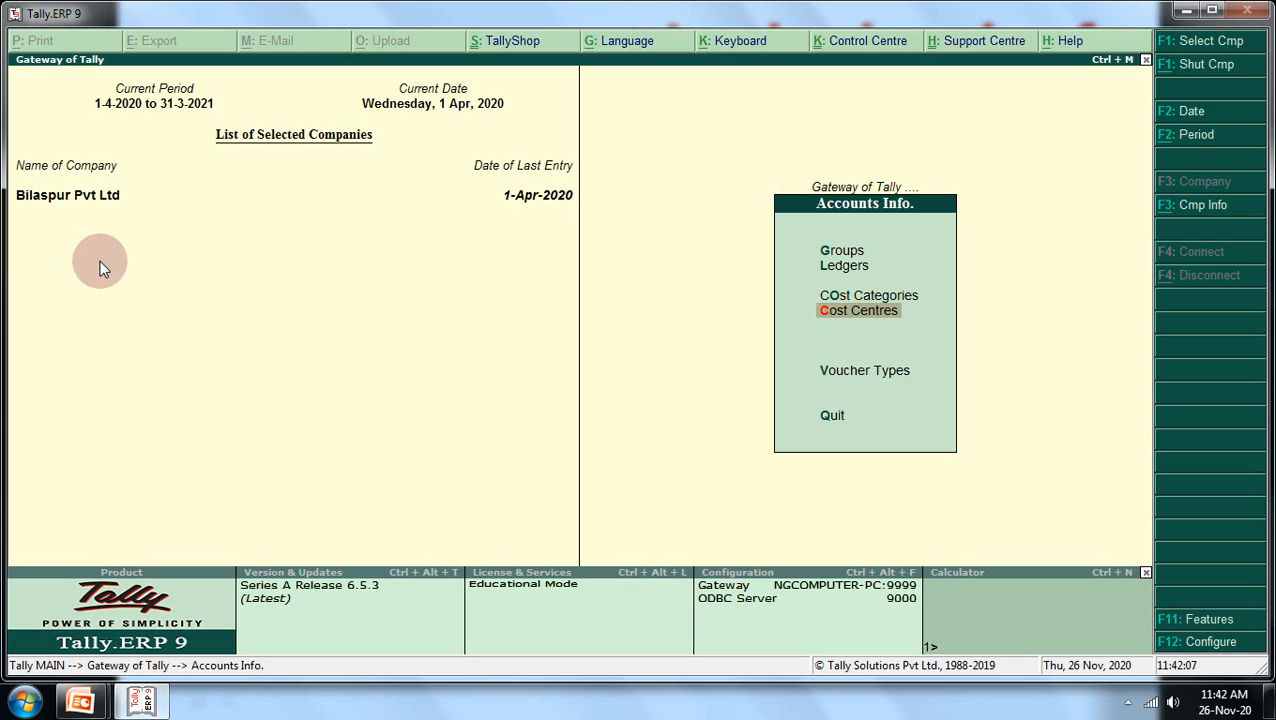
key("Return")
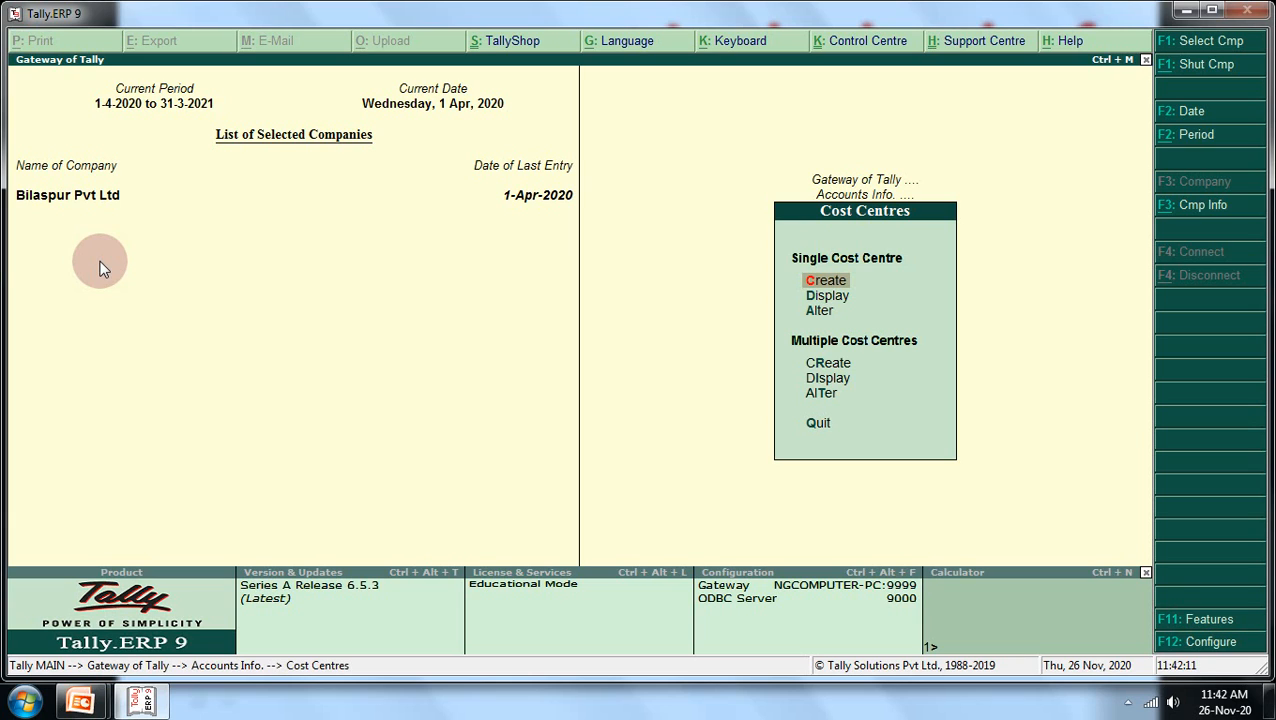
key("Return")
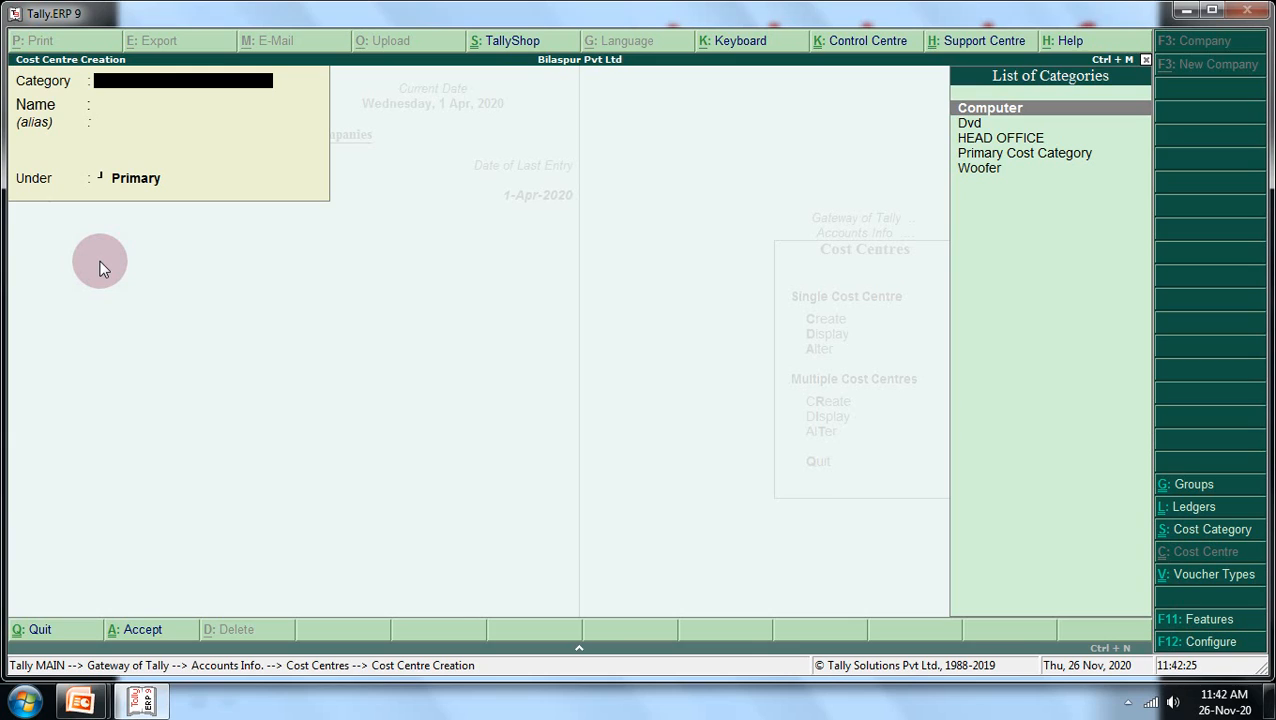
key("Return")
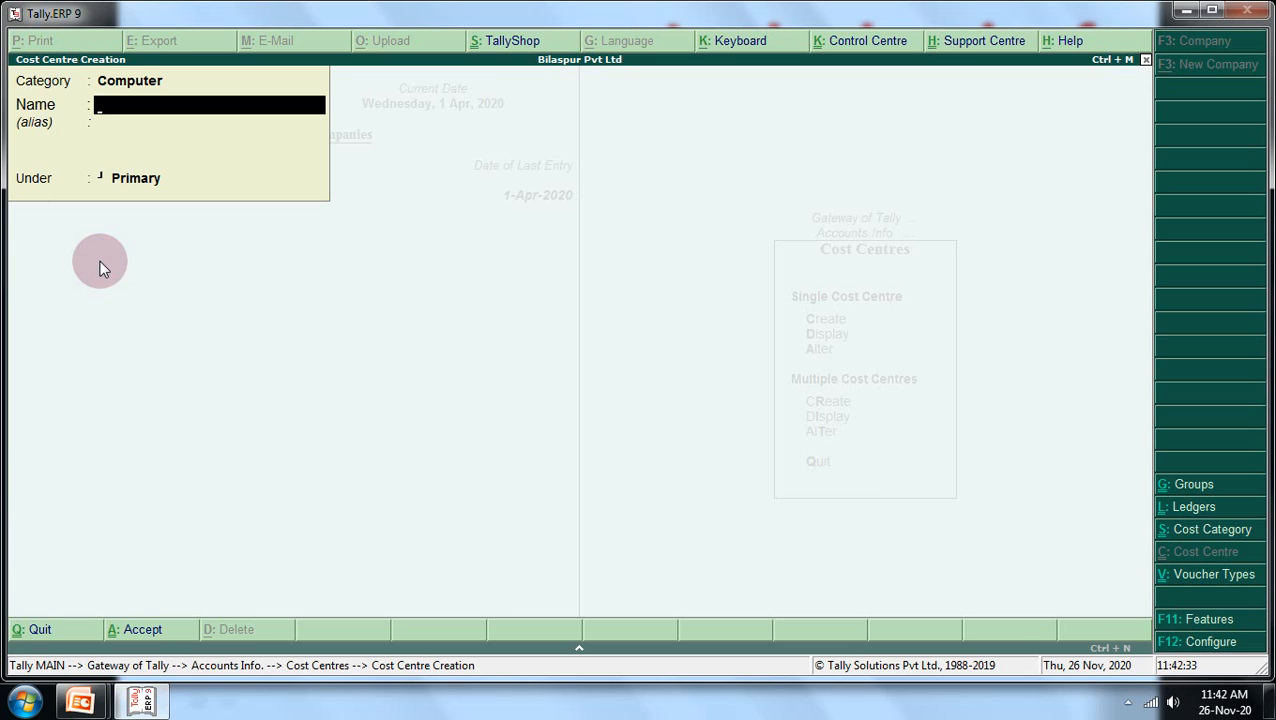
type("Hcl")
key("Return")
key("Return")
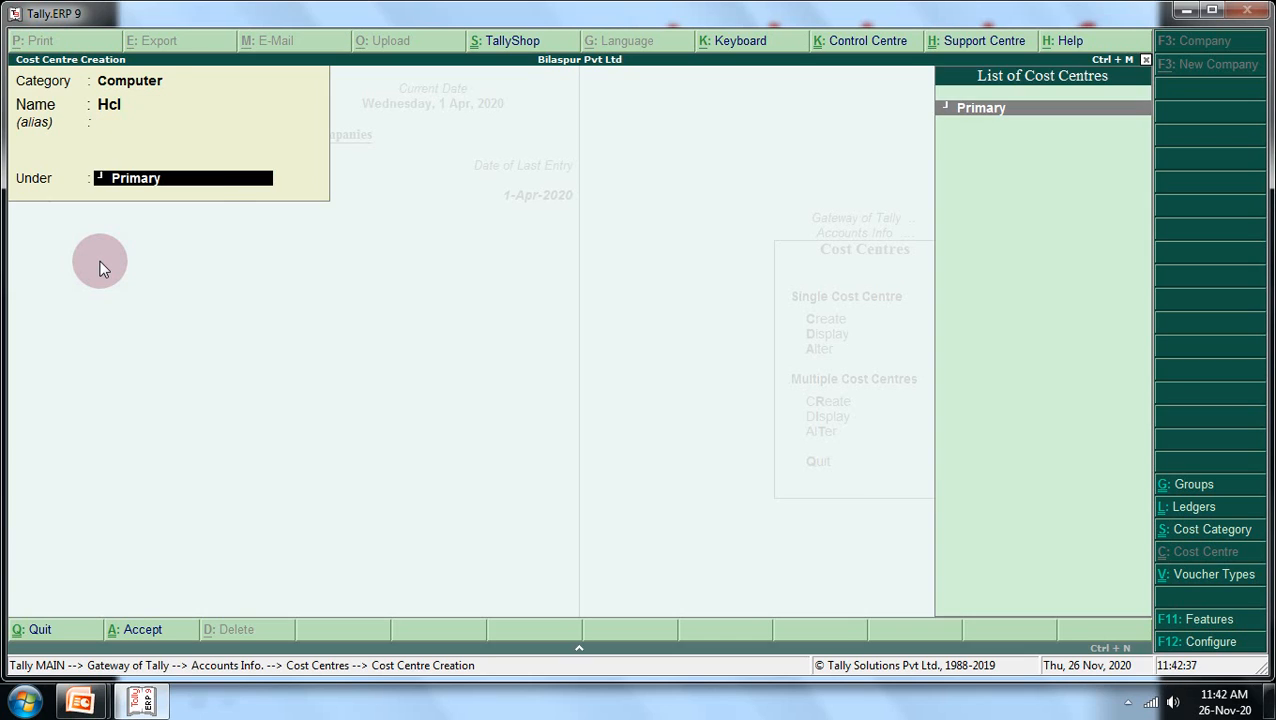
key("Return")
key("Return")
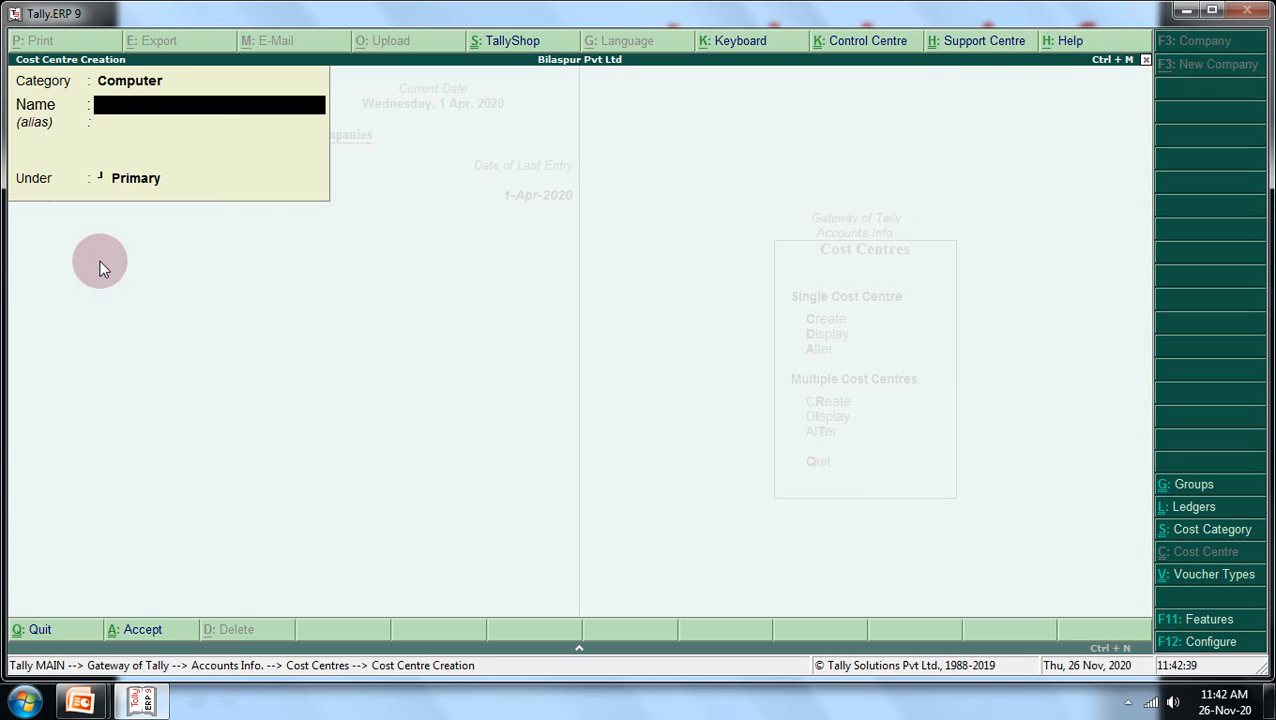
Create a cost centre named Ibm in the Computer category, under Primary.
type("Ibm")
key("Return")
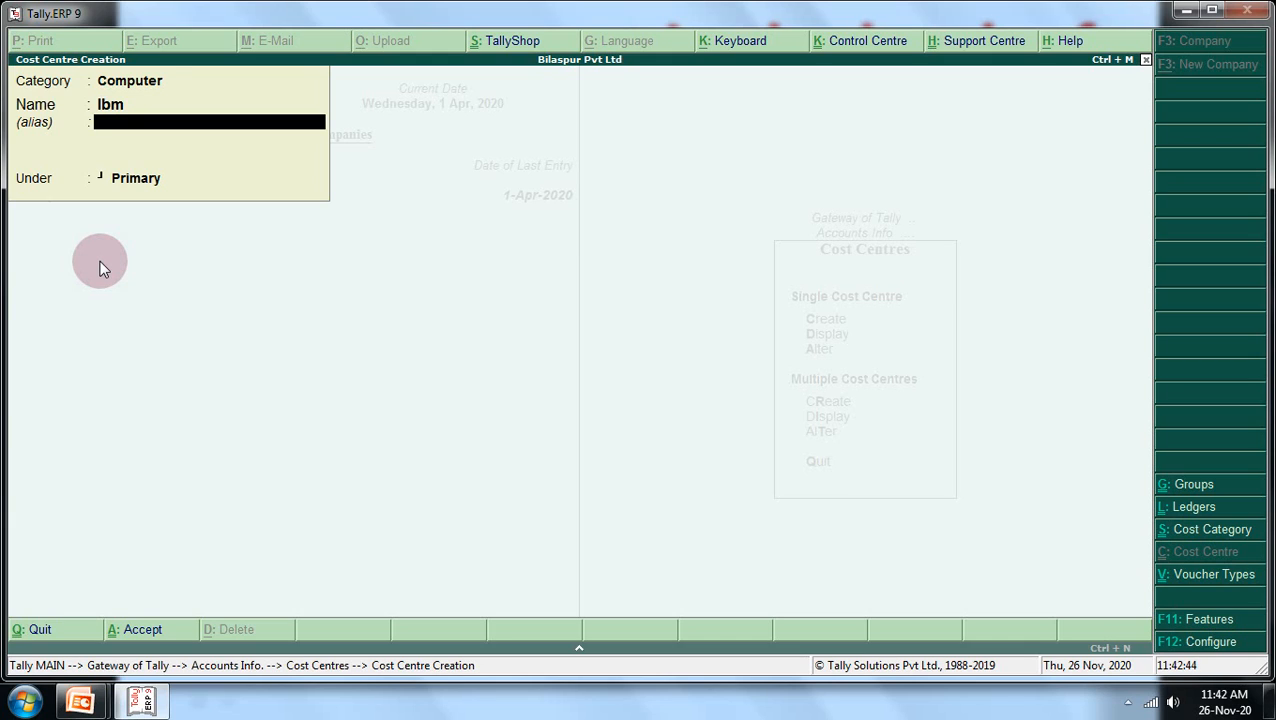
key("Return")
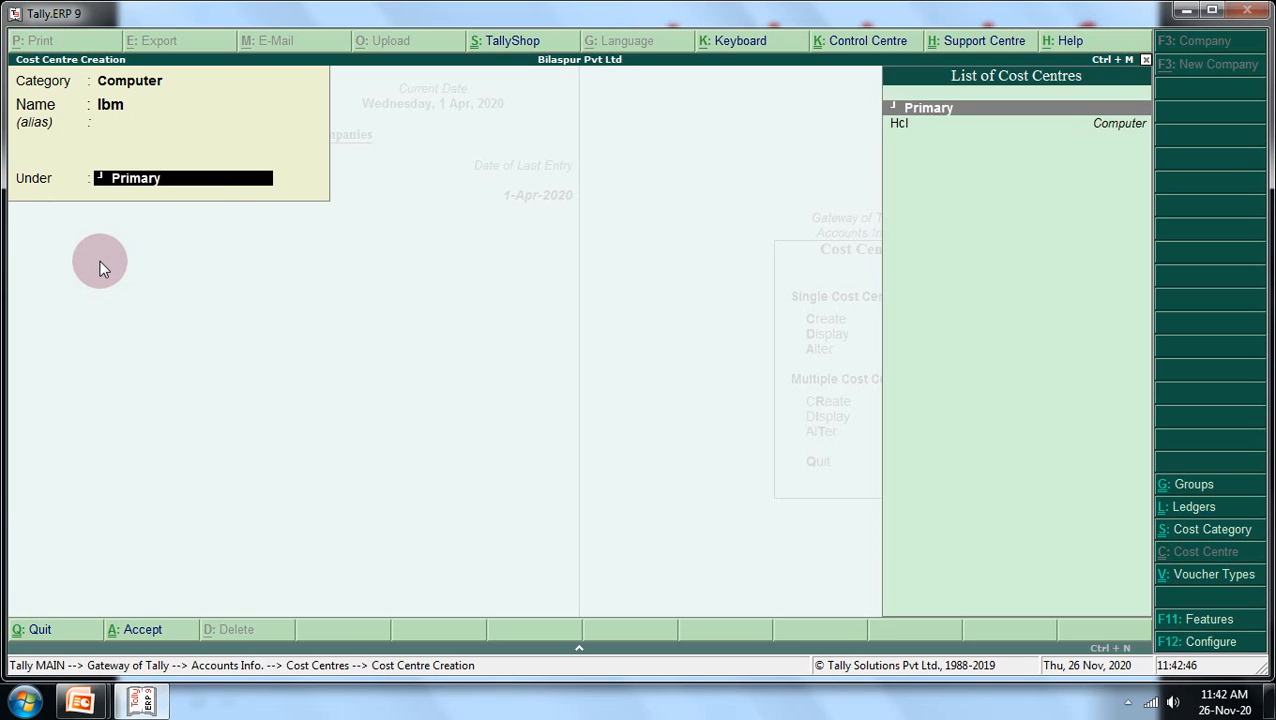
key("Return")
key("Return")
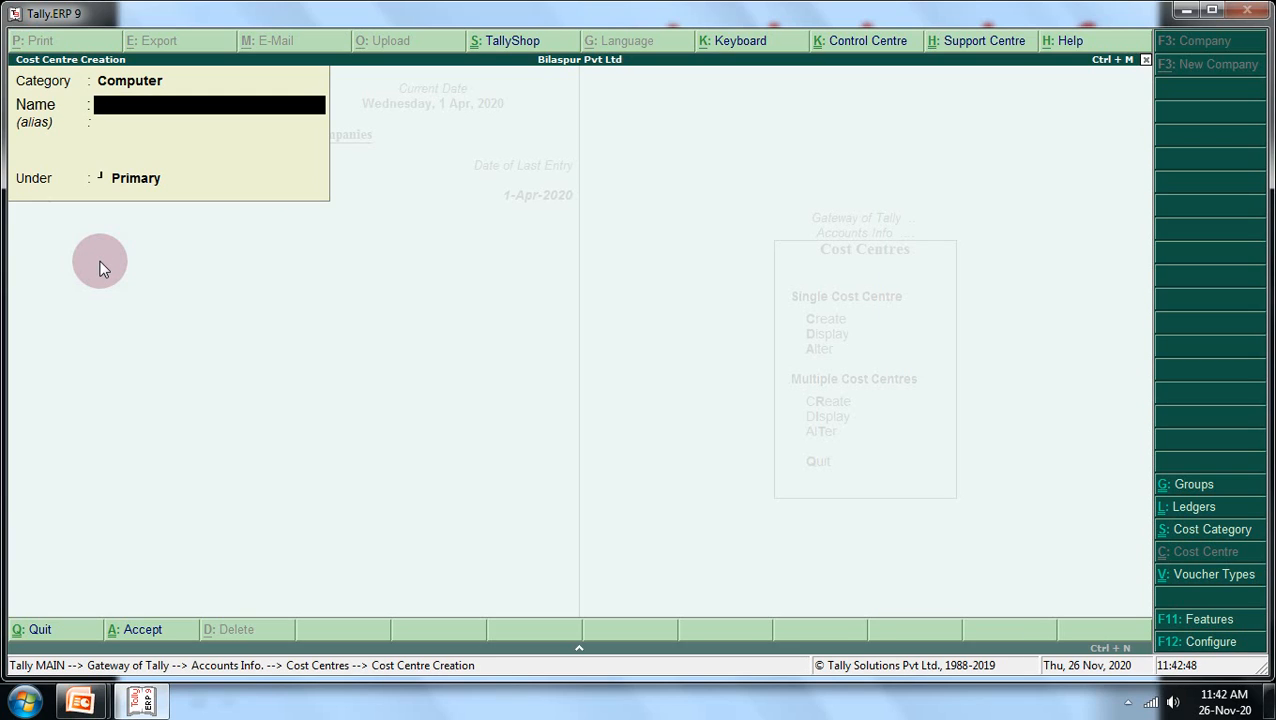
Create a cost centre named Sahara in the Computer category, under Primary.
type("Sahara")
key("Return")
key("Return")
key("Return")
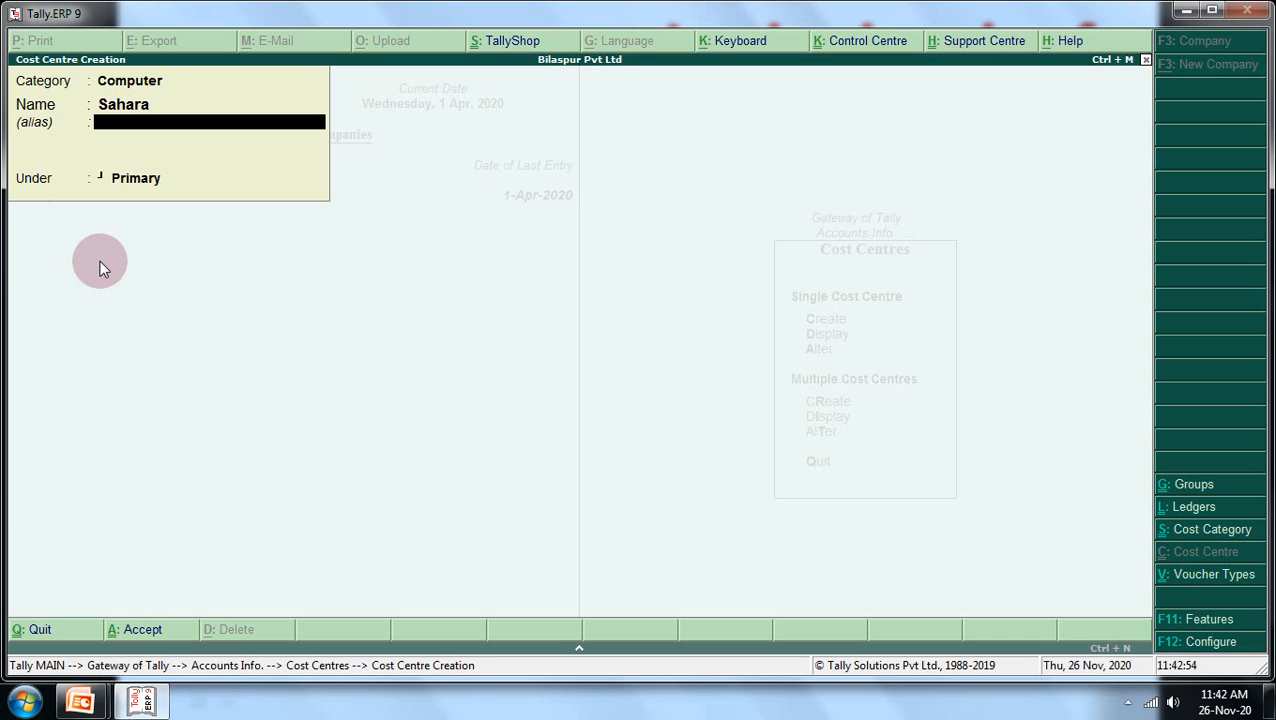
key("Return")
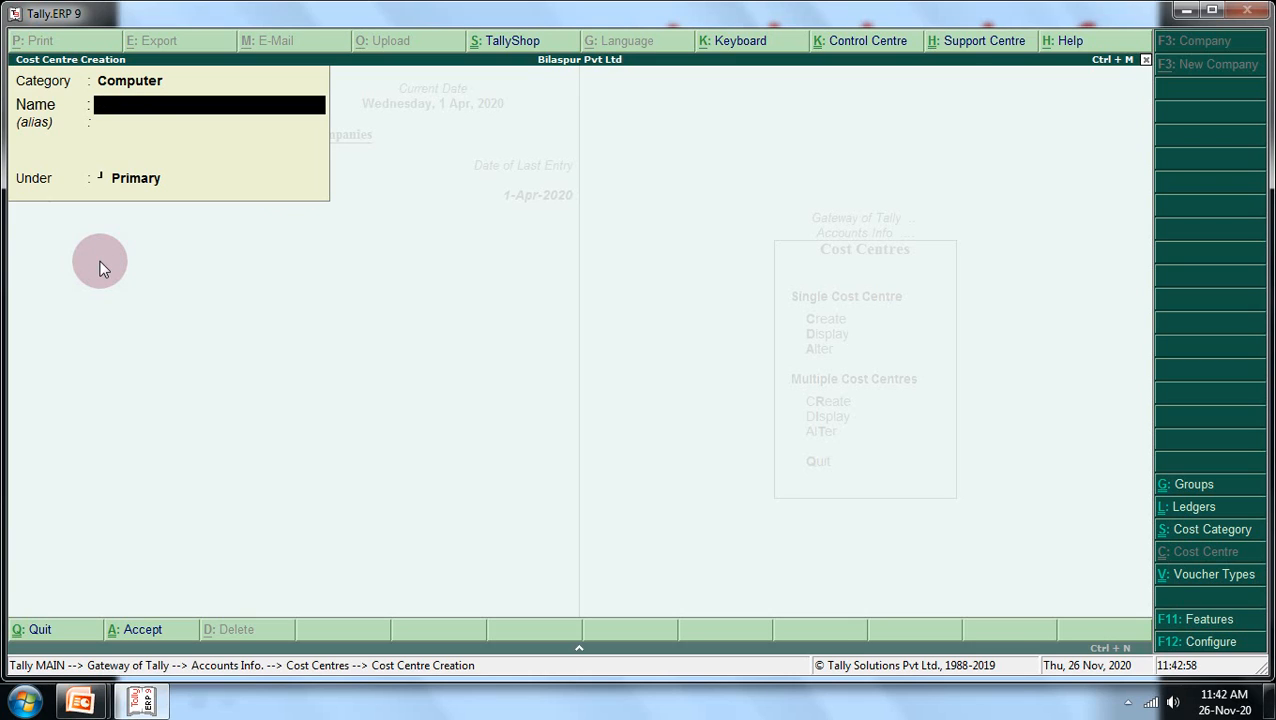
Change the category to Woofer and create a cost centre named Intel in it, under Primary.
key("BackSpace")
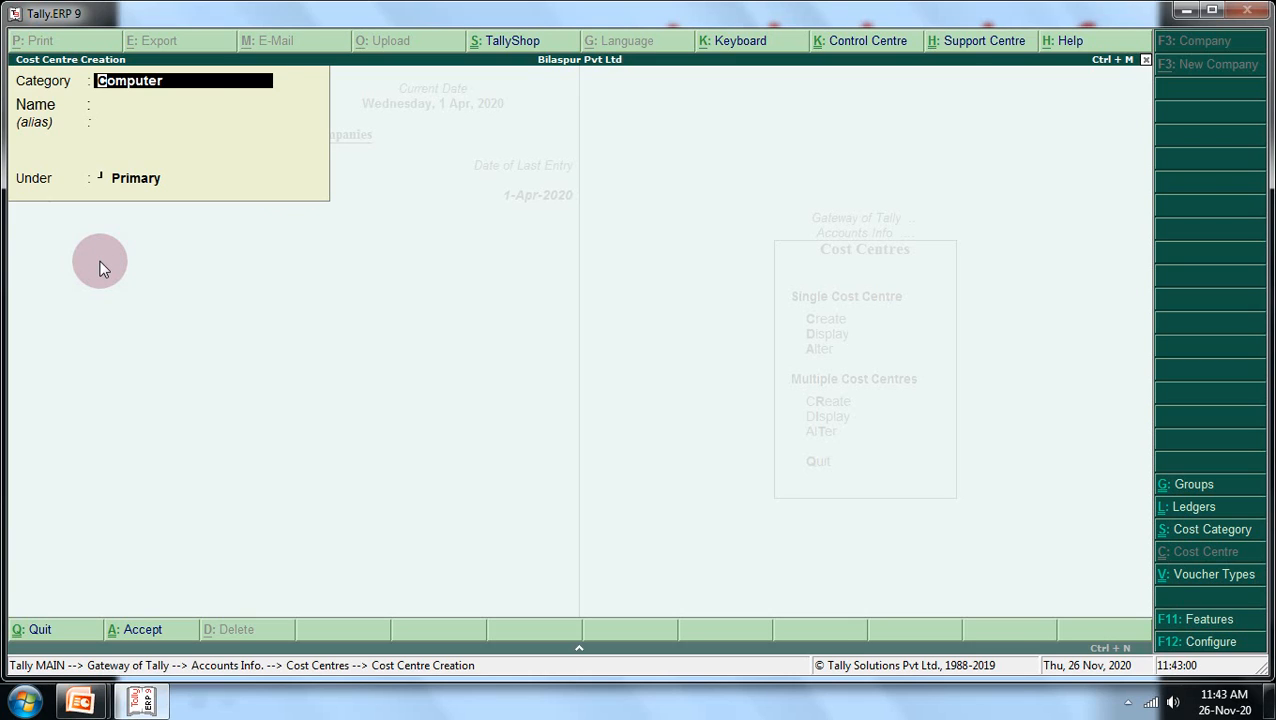
type("W")
key("Return")
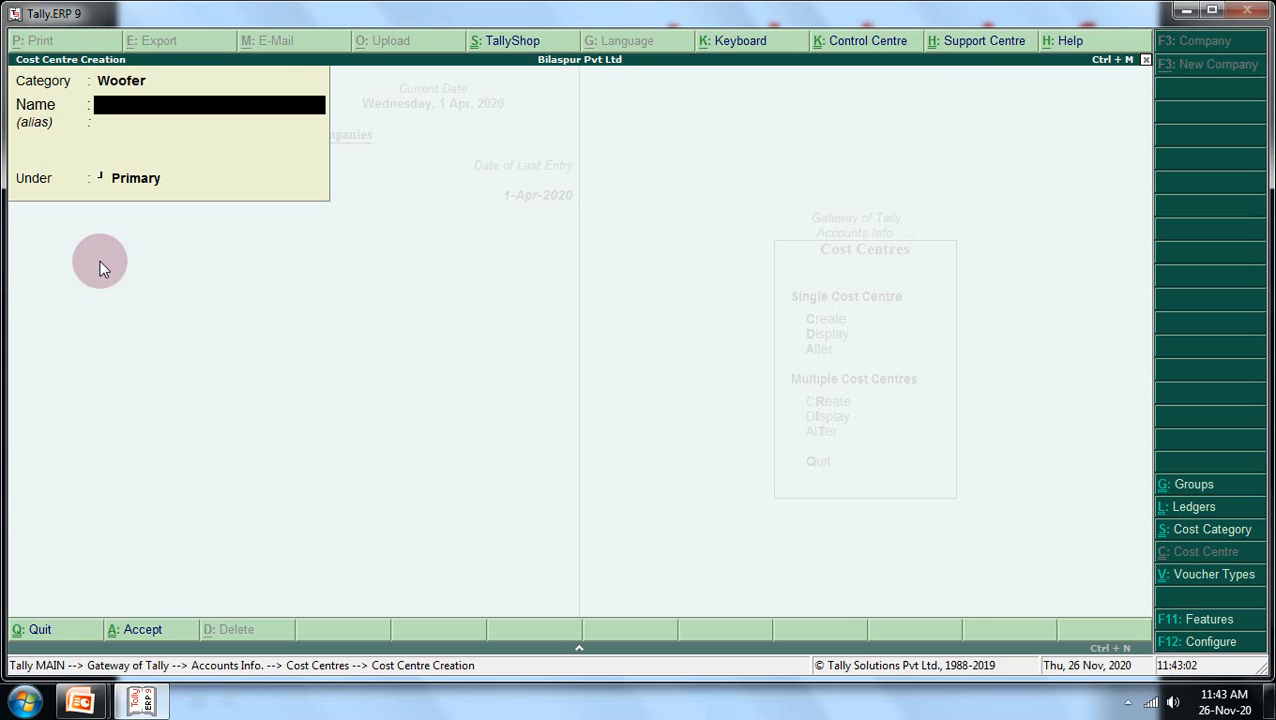
type("Intel")
key("Return")
key("Return")
key("Return")
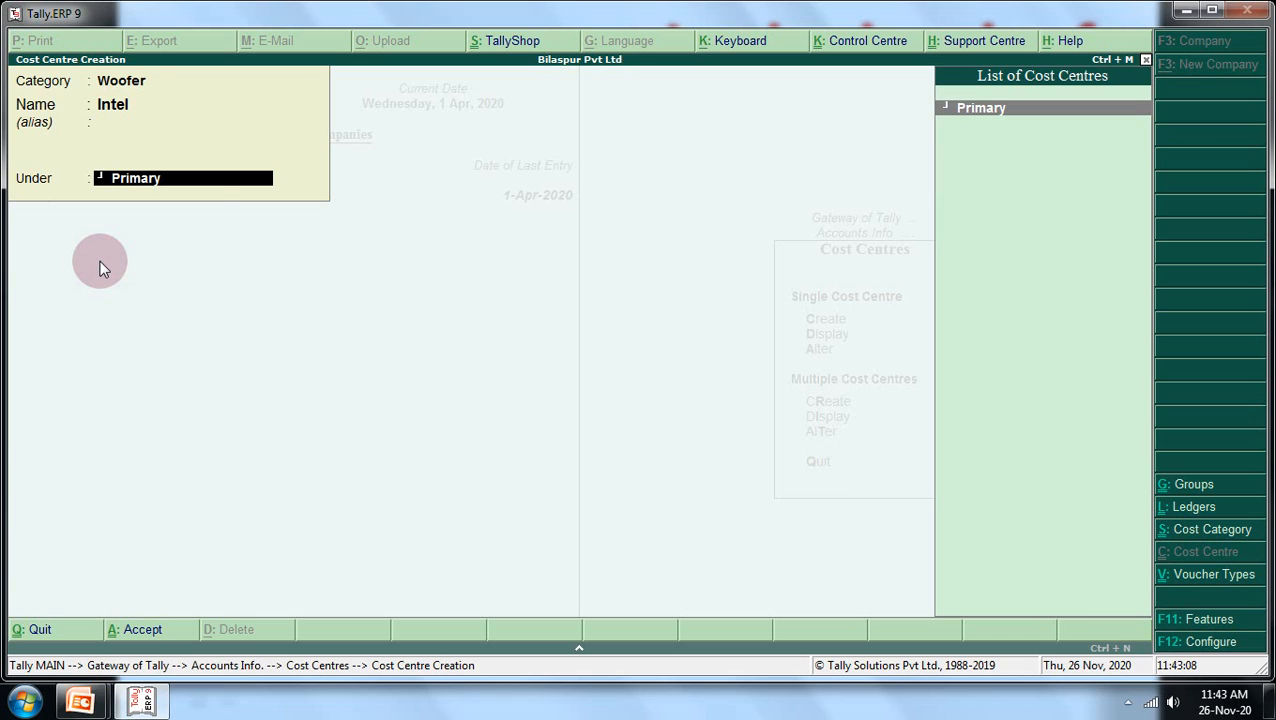
key("Return")
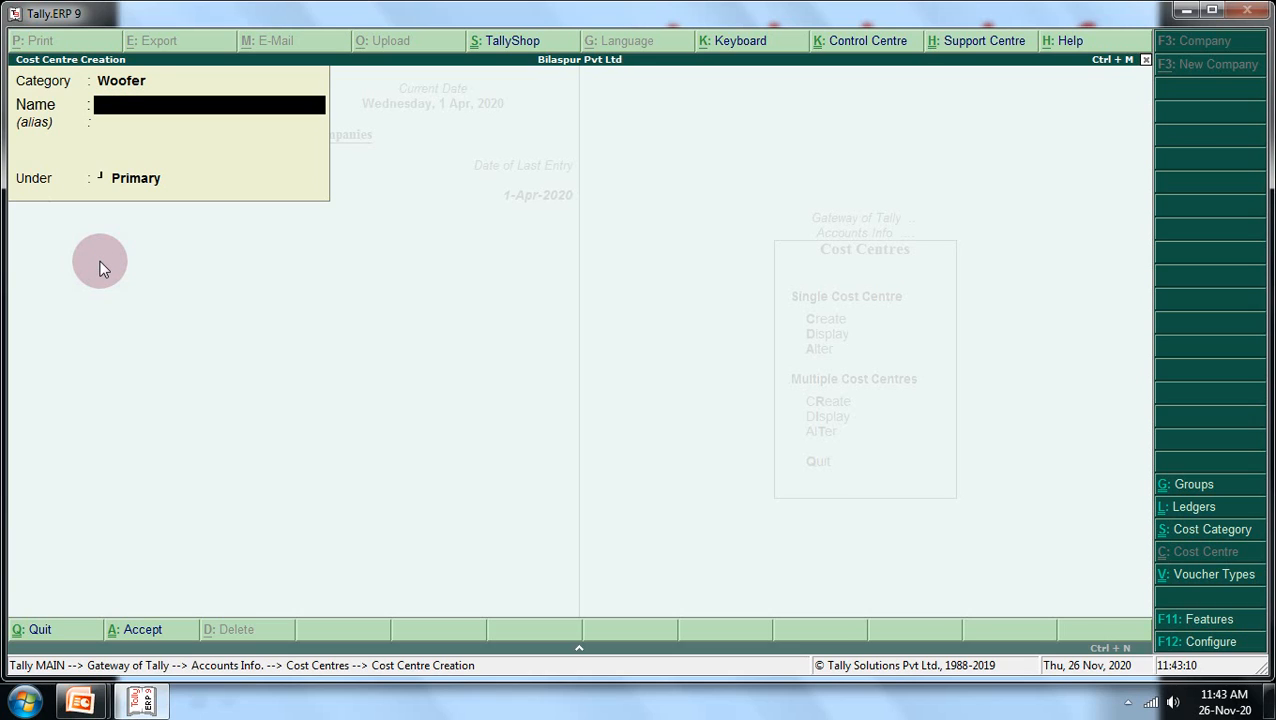
Create a cost centre named Intex in the Woofer category, under Primary.
type("Intex")
key("Return")
key("Return")
key("Return")
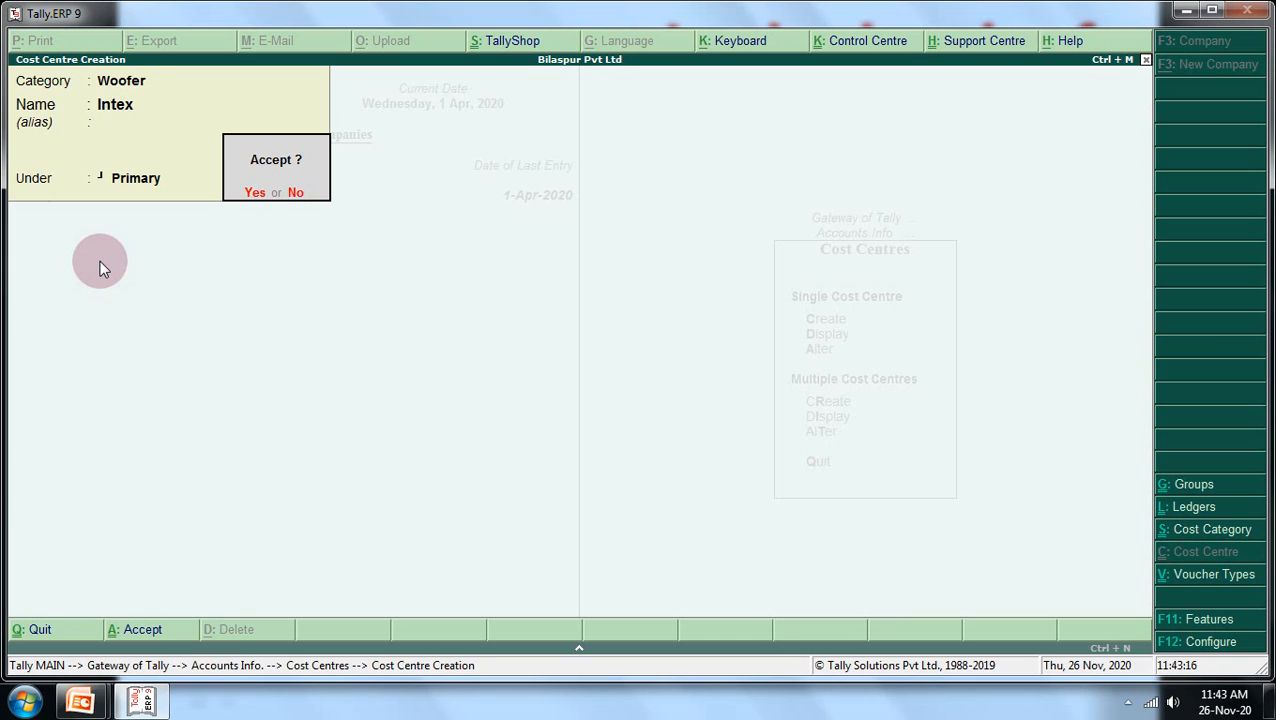
key("Return")
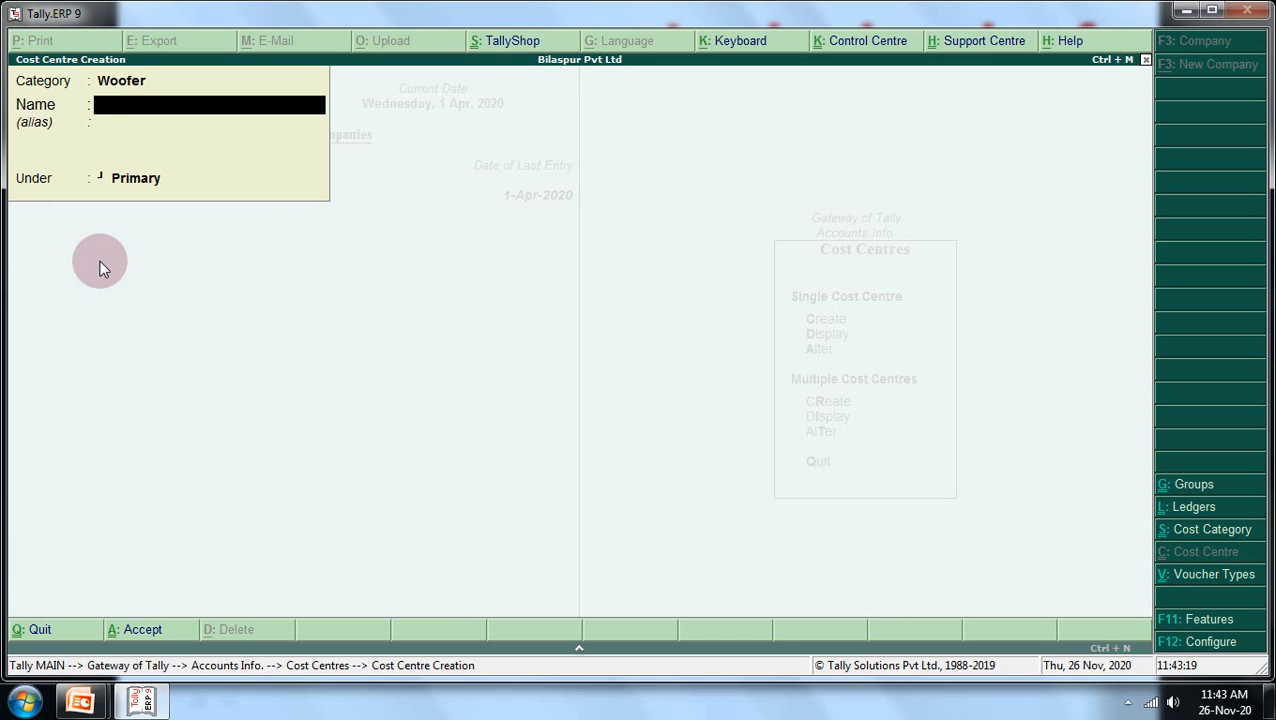
Change the category to Dvd and create a cost centre named Lg in it, under Primary.
key("BackSpace")
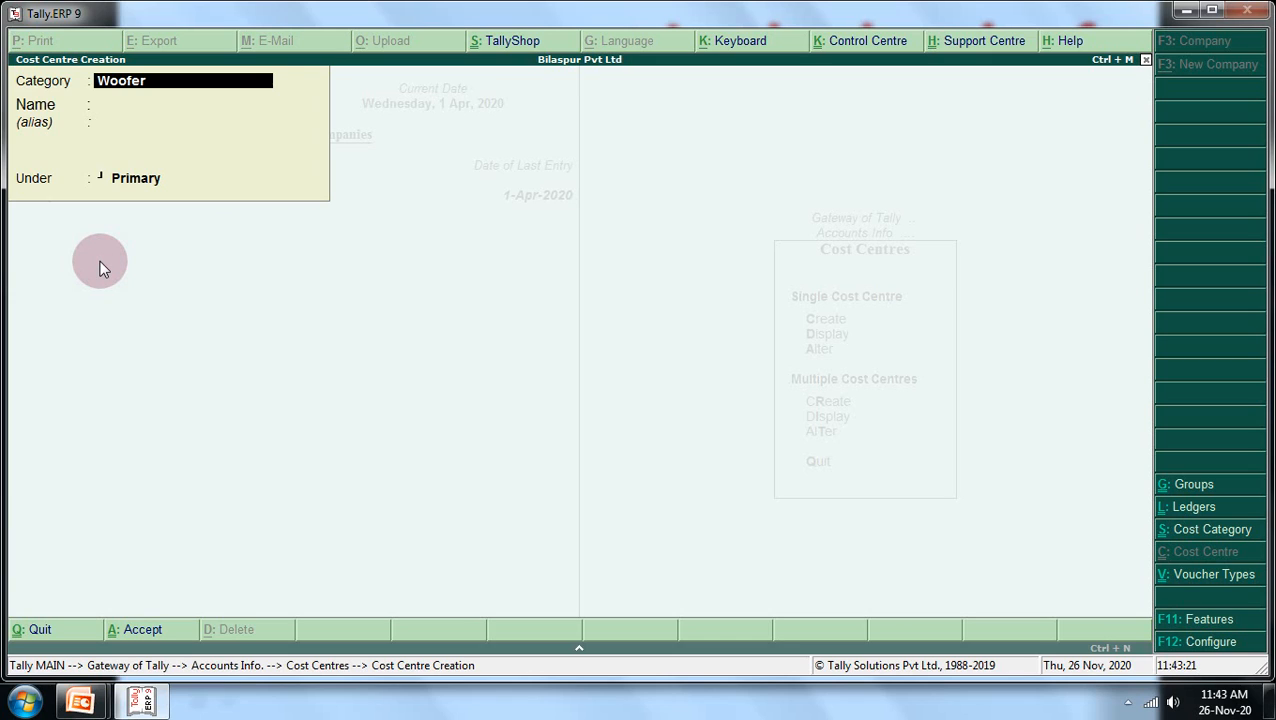
type("Dvd")
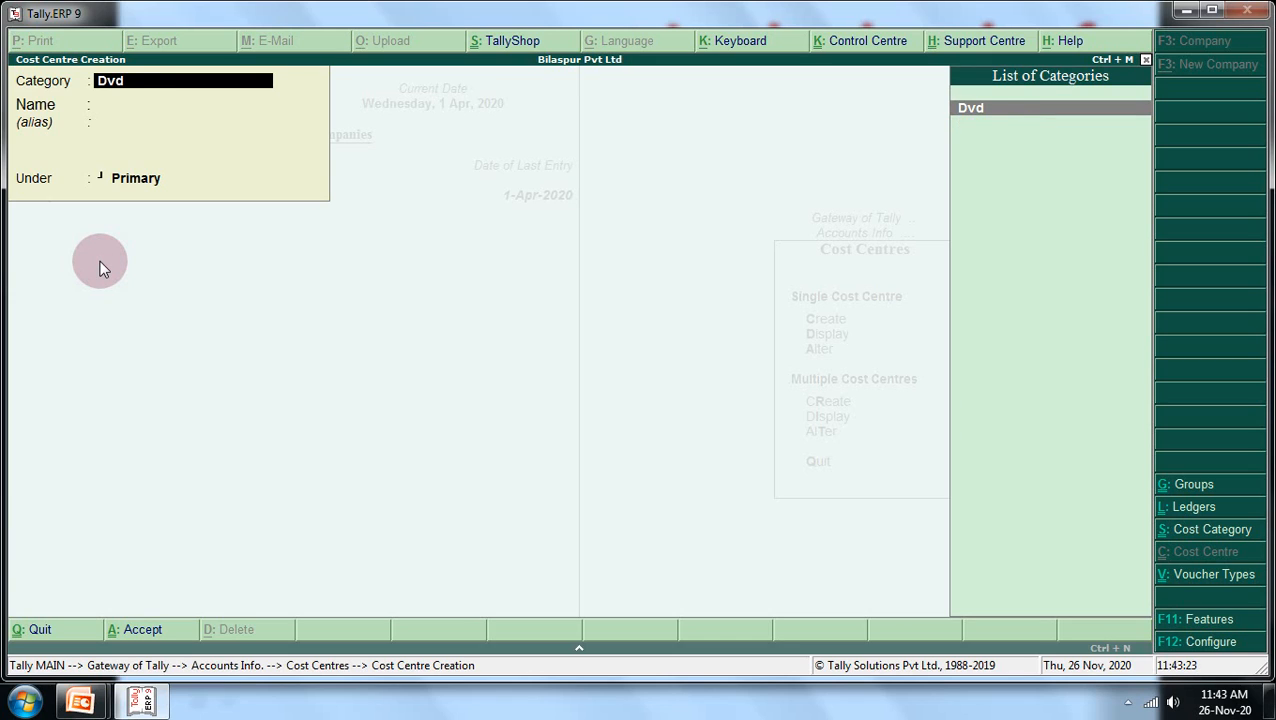
key("Return")
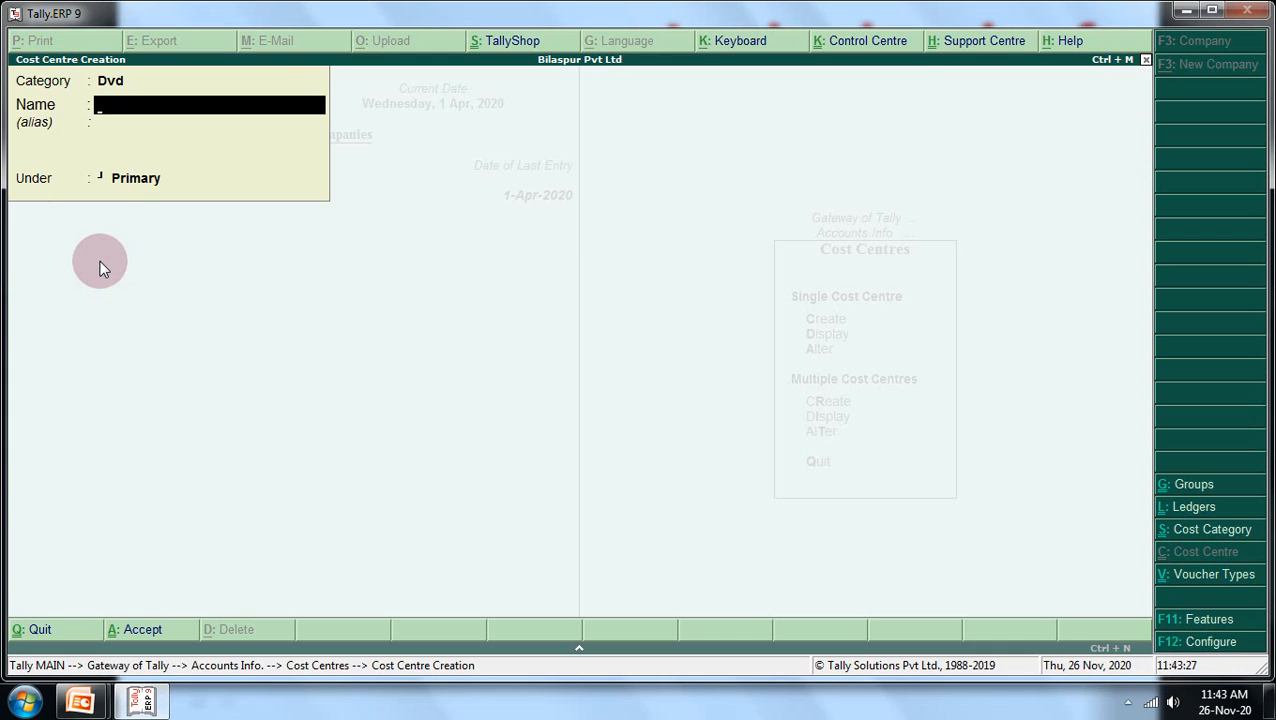
type("Lg")
key("Return")
key("Return")
key("Return")
key("Return")
Create a cost centre named Samsung in the Dvd category, under Primary.
type("Samsung")
key("Return")
key("Return")
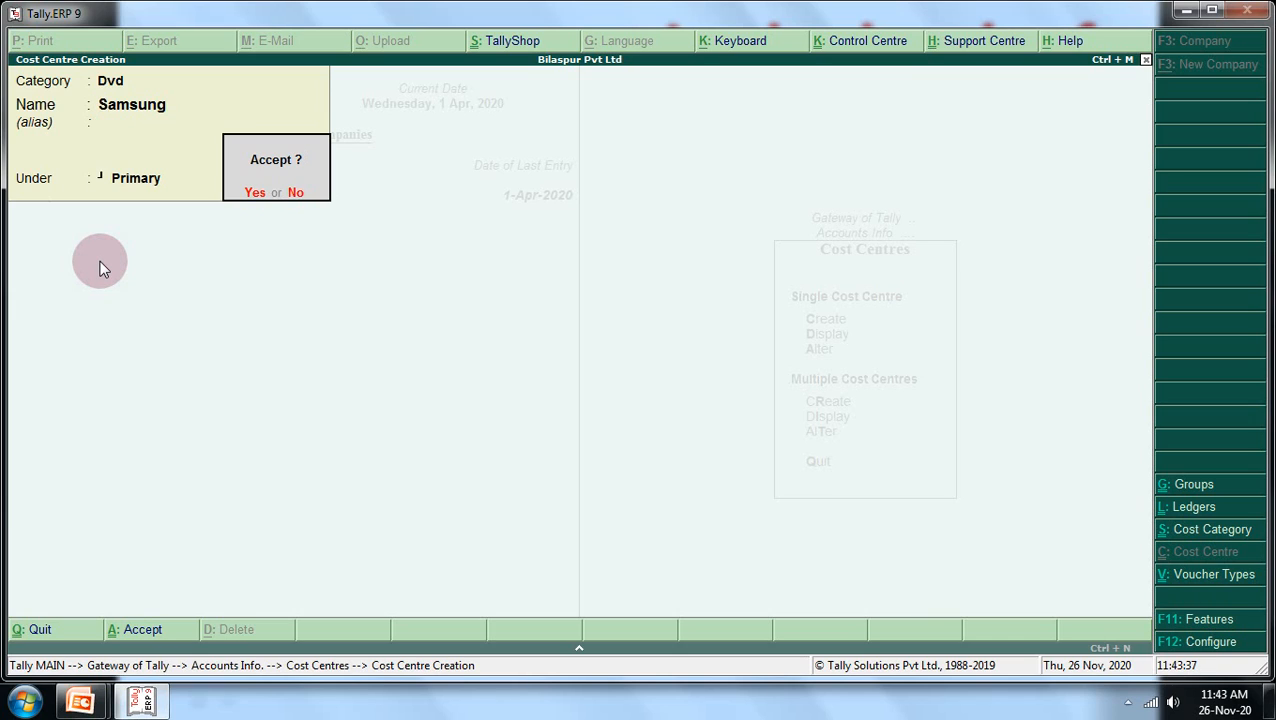
key("Return")
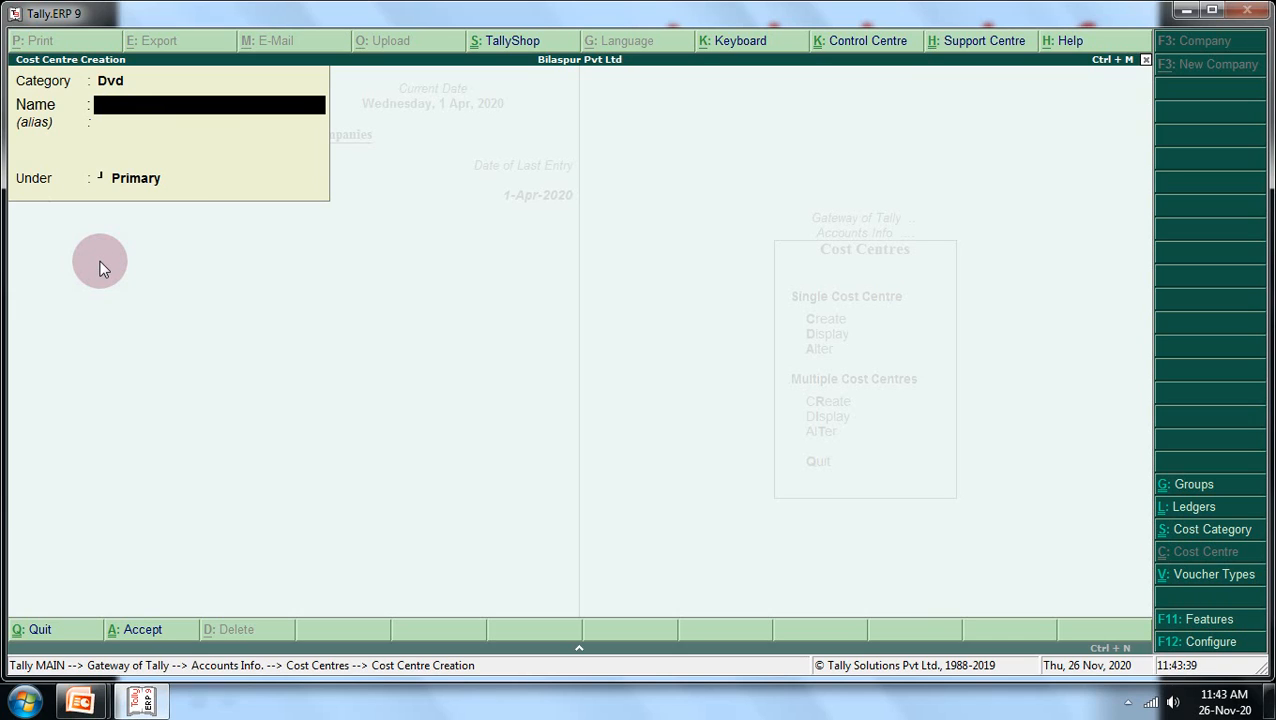
Create a cost centre named Conic in the Dvd category, under Primary.
type("Conic")
key("Return")
key("Return")
key("Return")
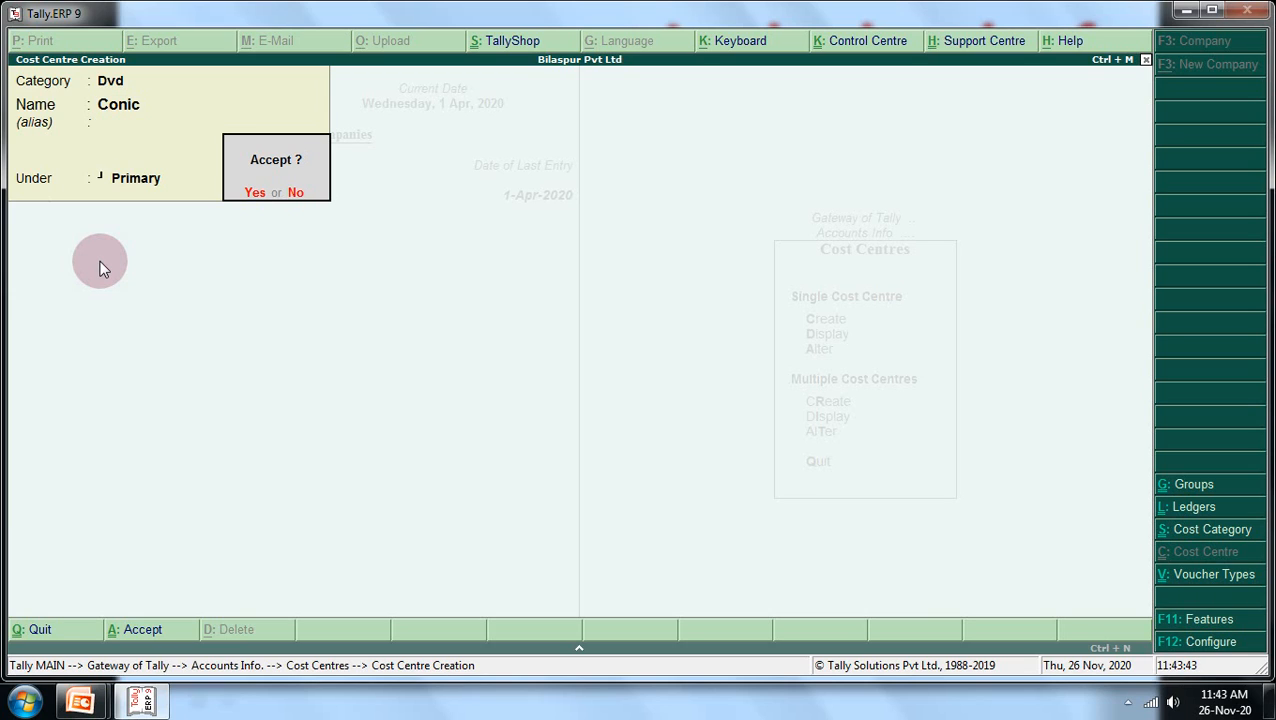
key("Return")
Create a cost centre named Santosh in the Dvd category, under Primary, and leave cost centre creation.
type("S")
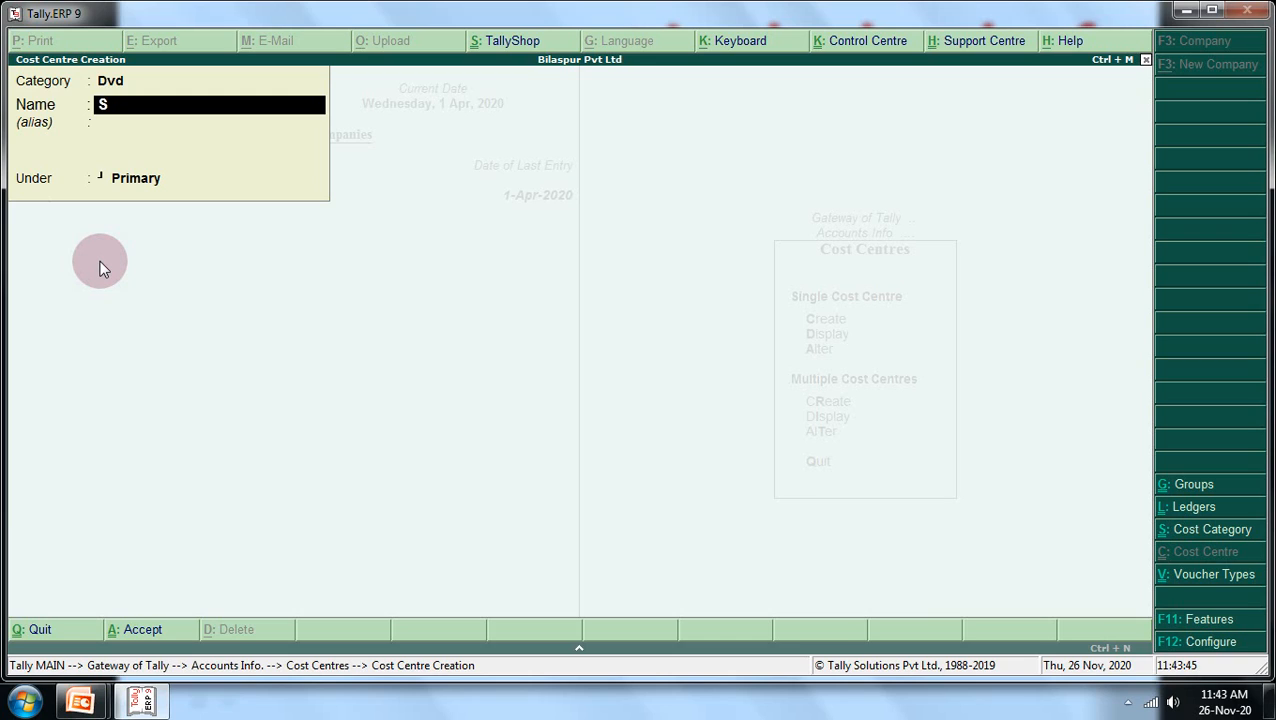
type("antosh")
key("Return")
key("Return")
key("Return")
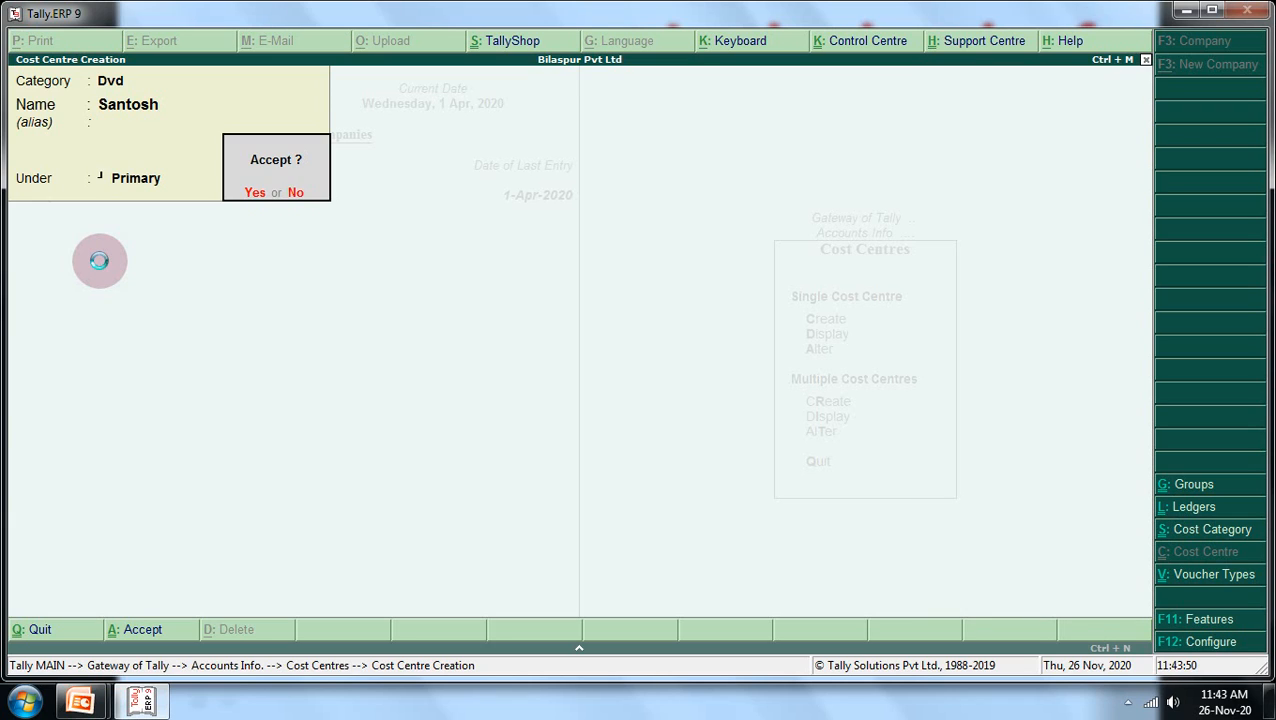
key("Return")
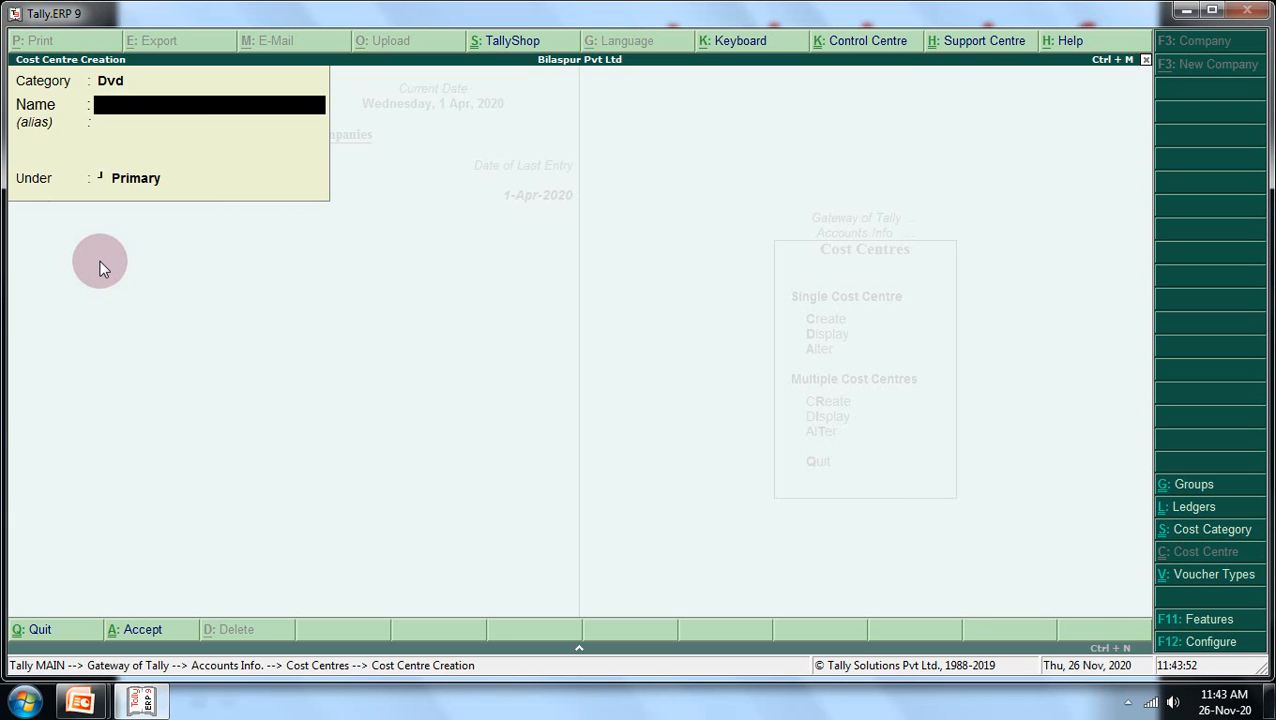
key("Escape")
key("Return")
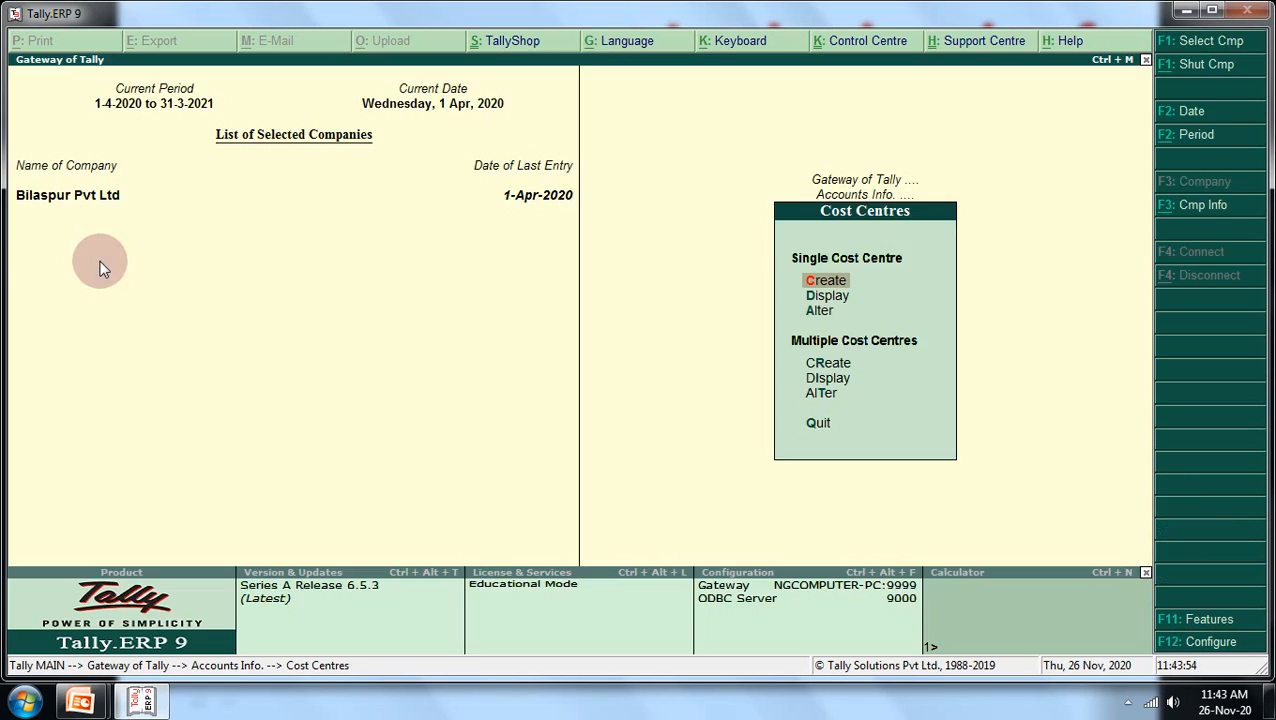
Return to the Gateway of Tally and open accounting voucher creation.
key("Escape")
key("Escape")
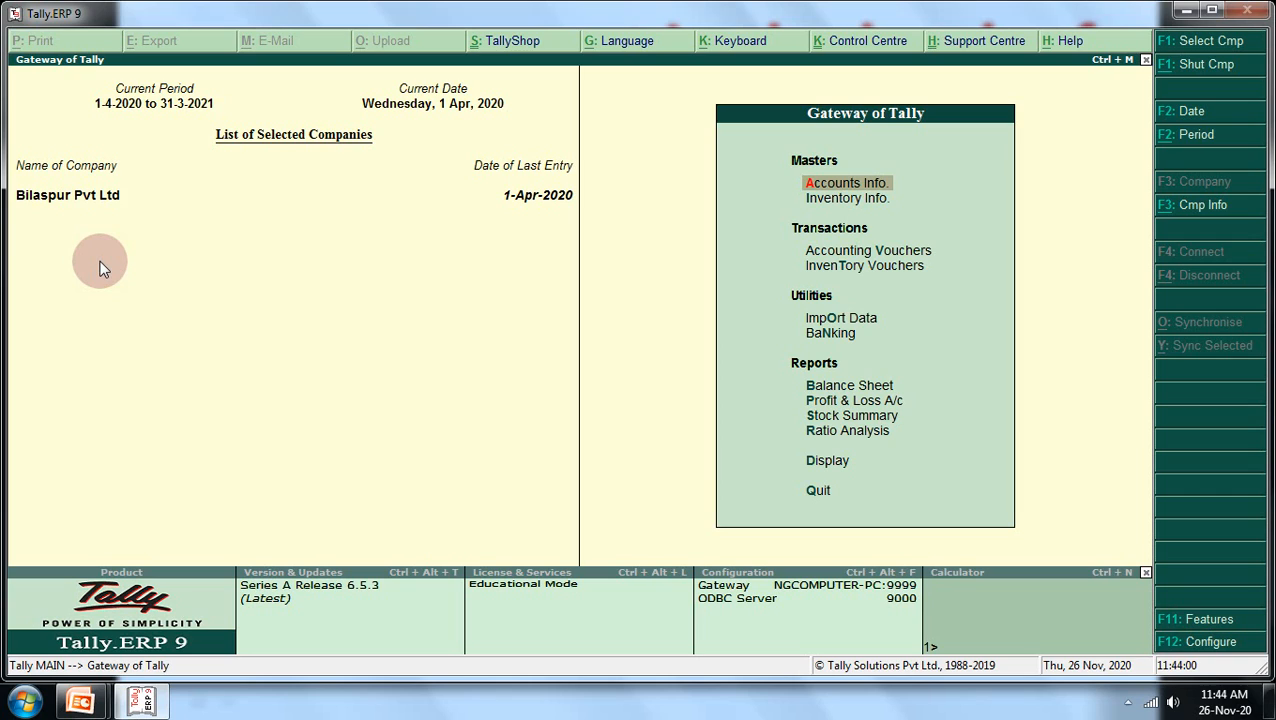
key("Down")
key("Down")
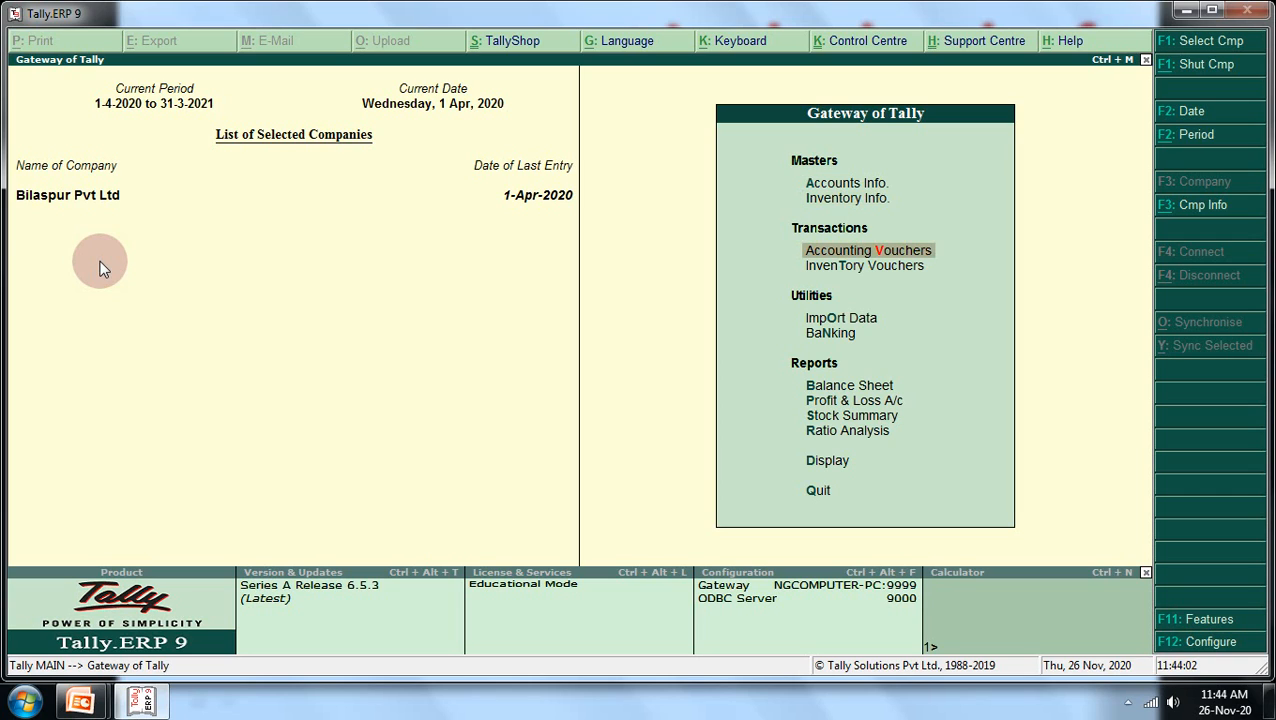
key("Return")
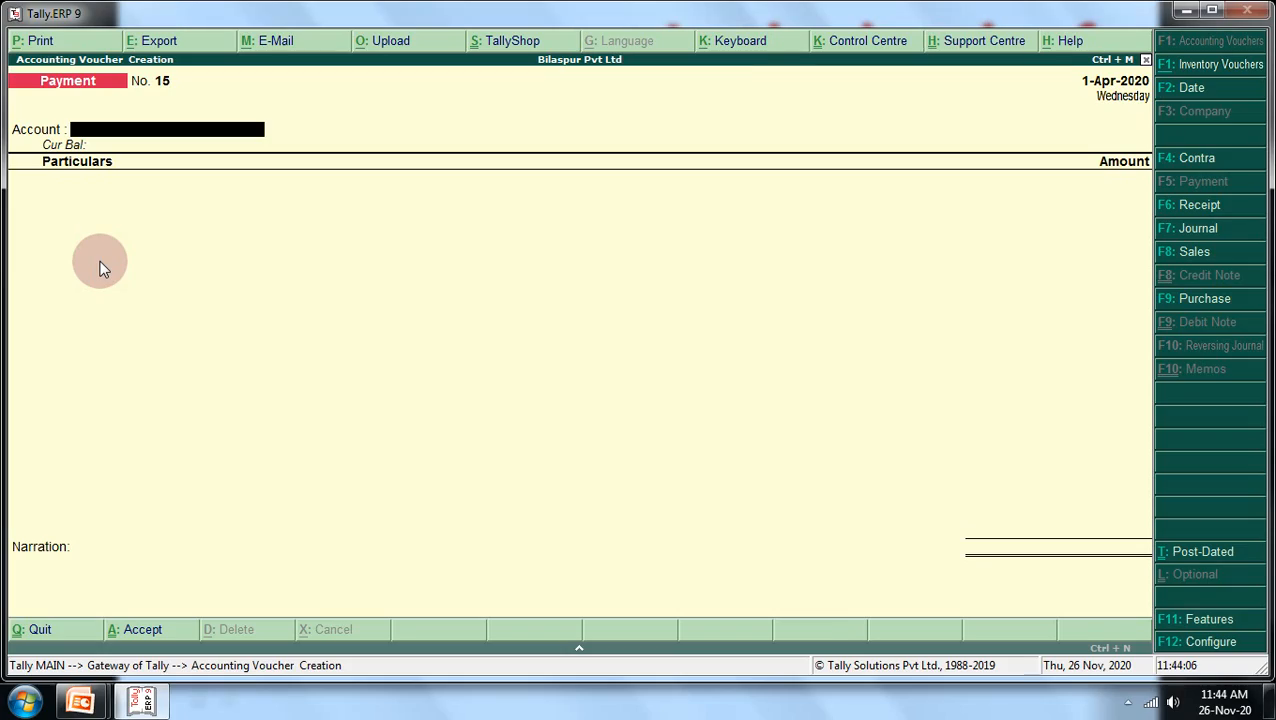
Switch to the PowerPoint slide show to review the percentage assigned to each cost centre.
key("super+Tab")
key("super+Tab")
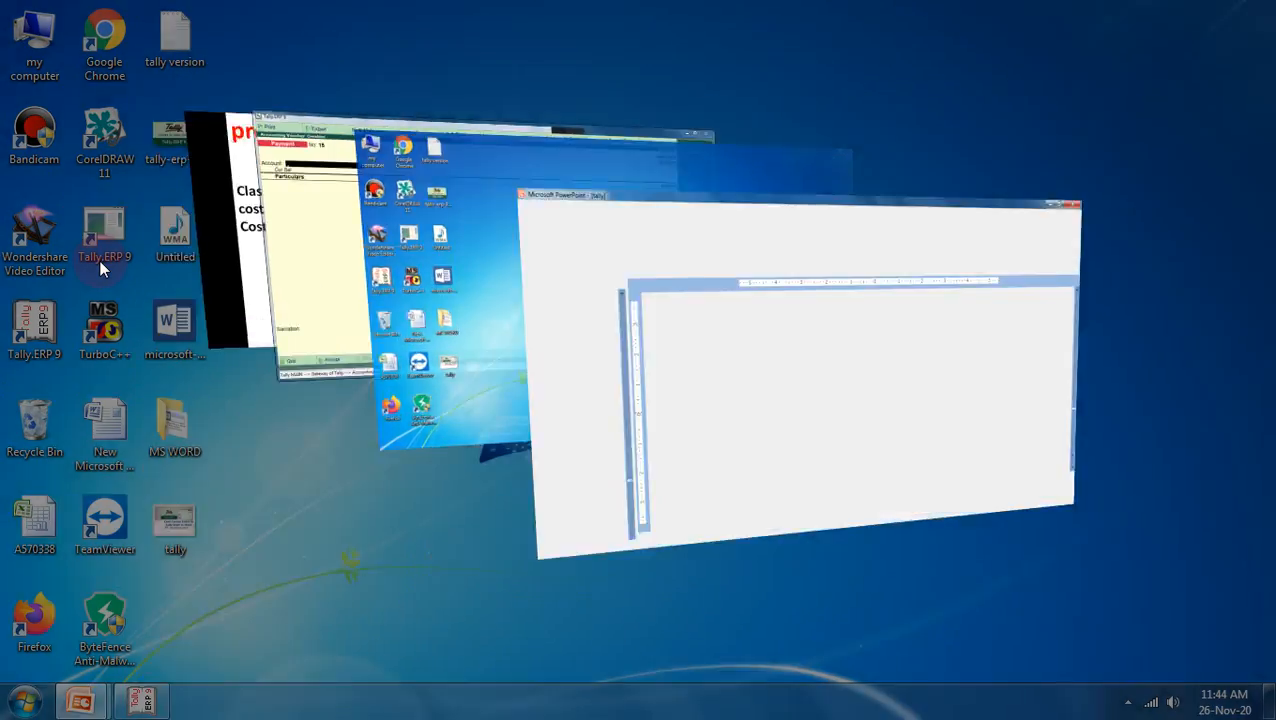
key("super+Tab")
key("super+Tab")
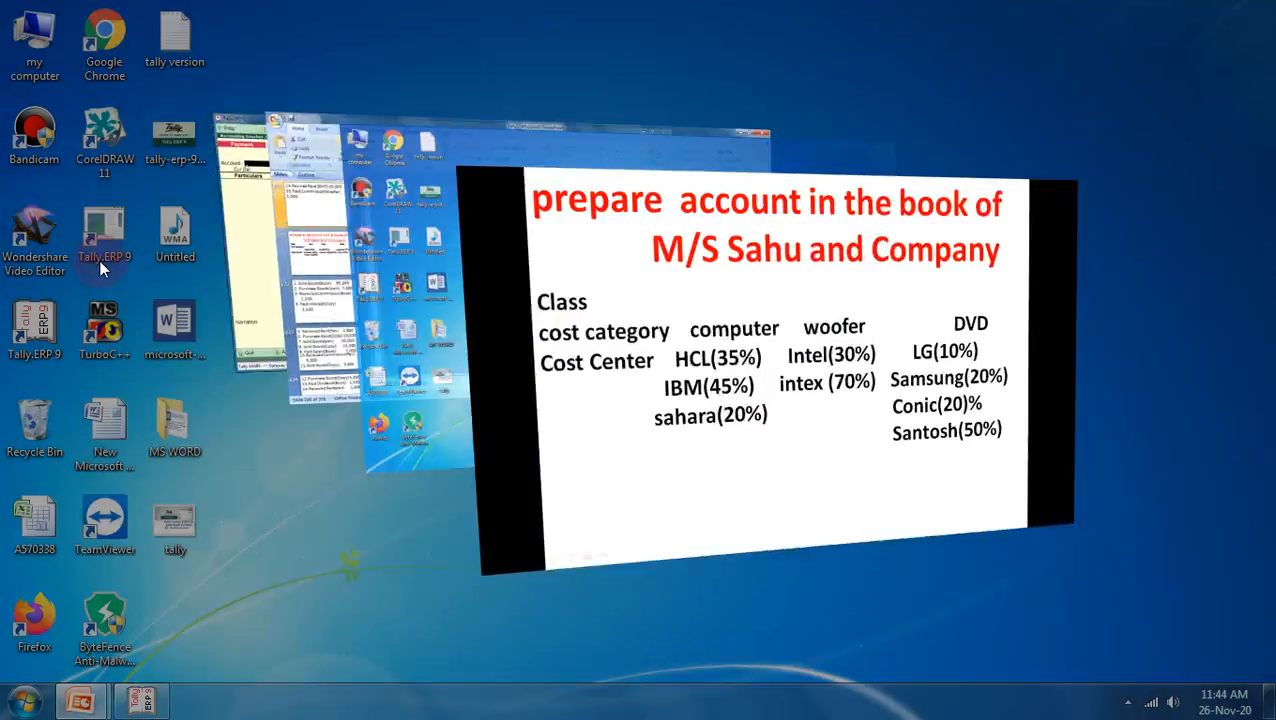
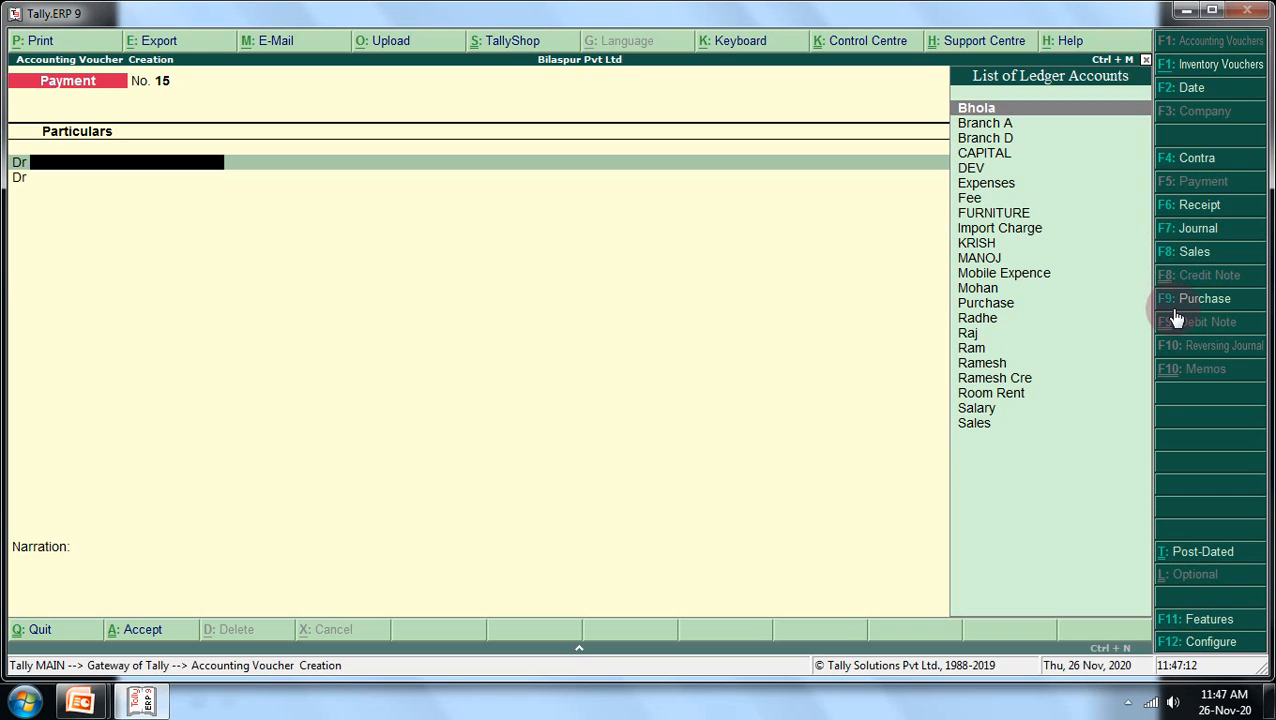
Start a receipt voucher and credit the Sales ledger with 100000.
key("F6")
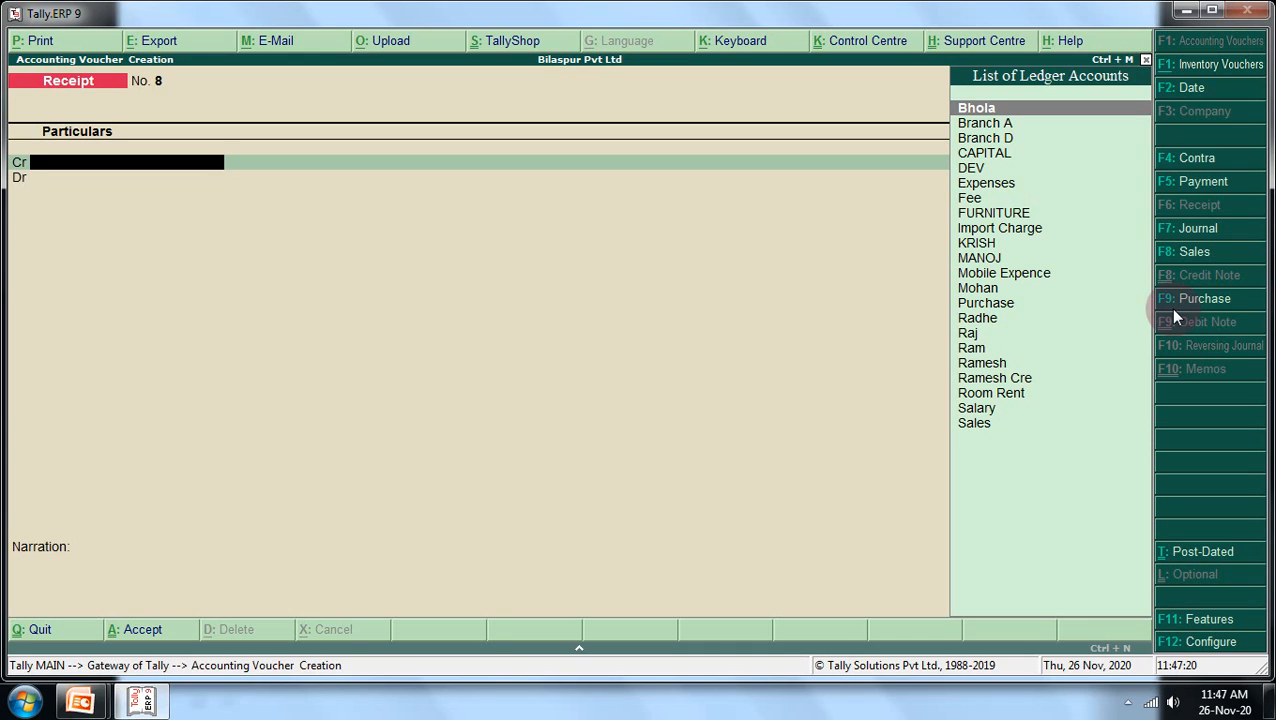
type("S")
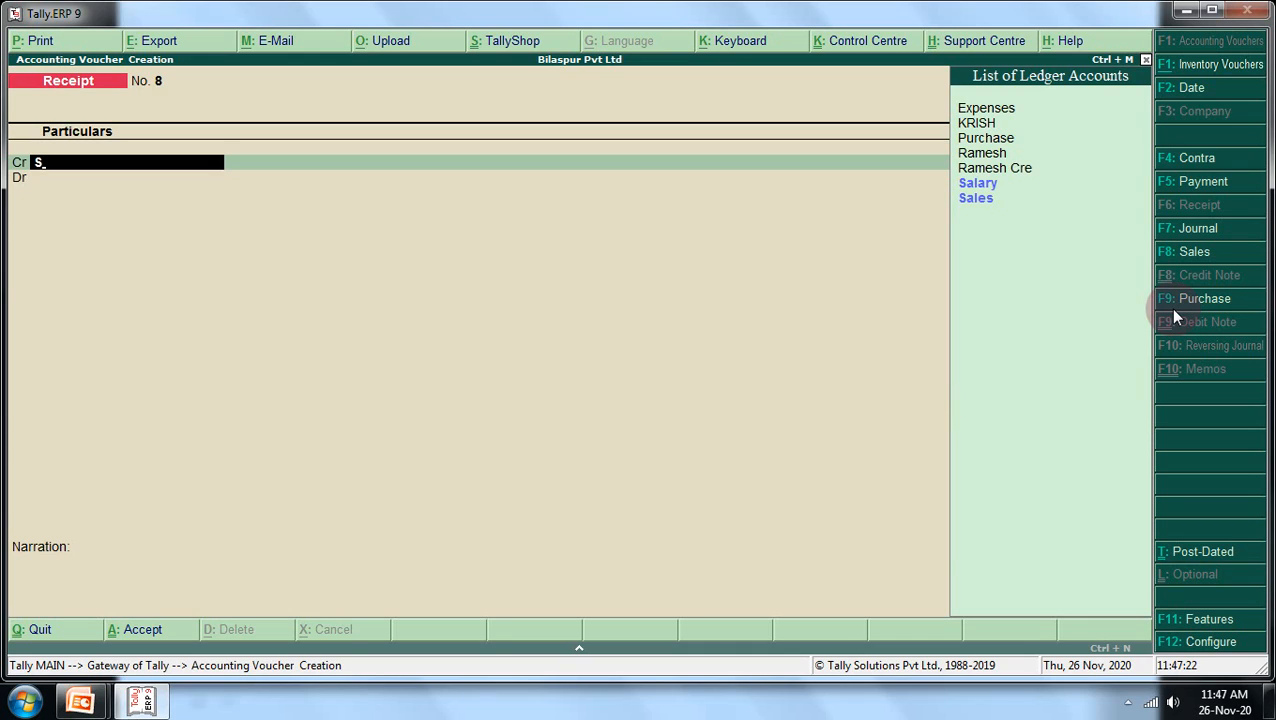
key("Down")
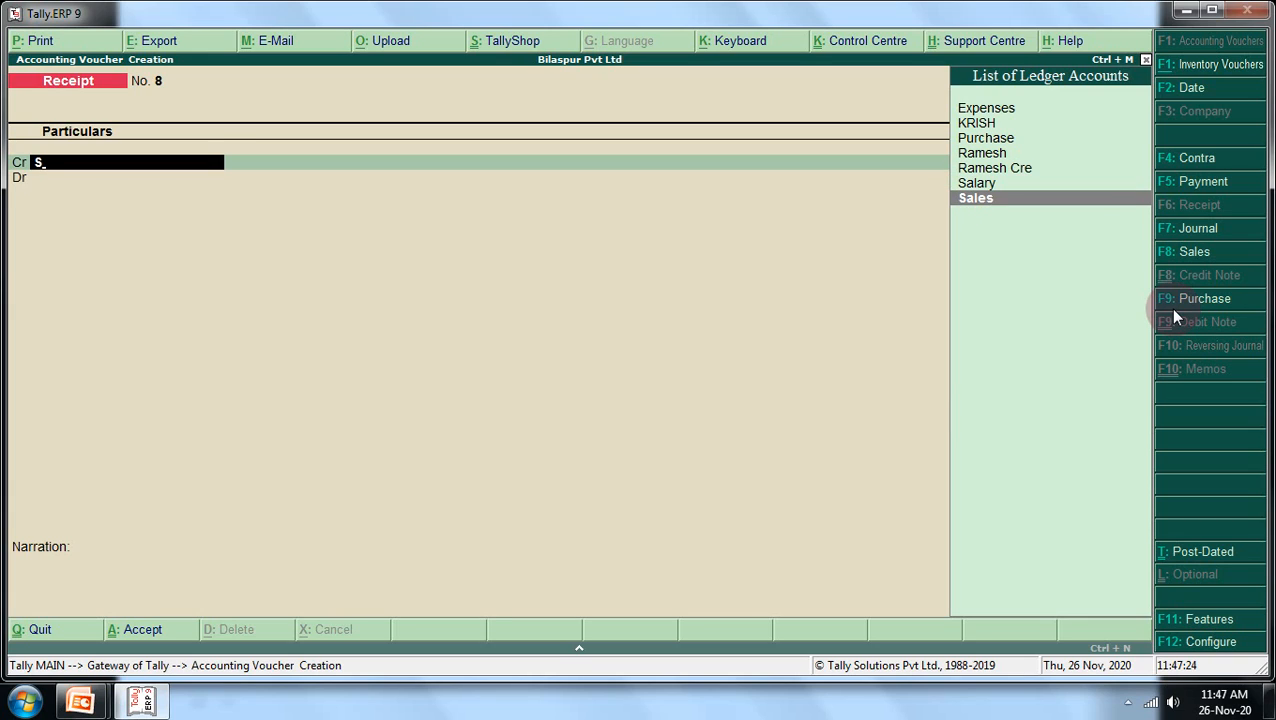
key("Return")
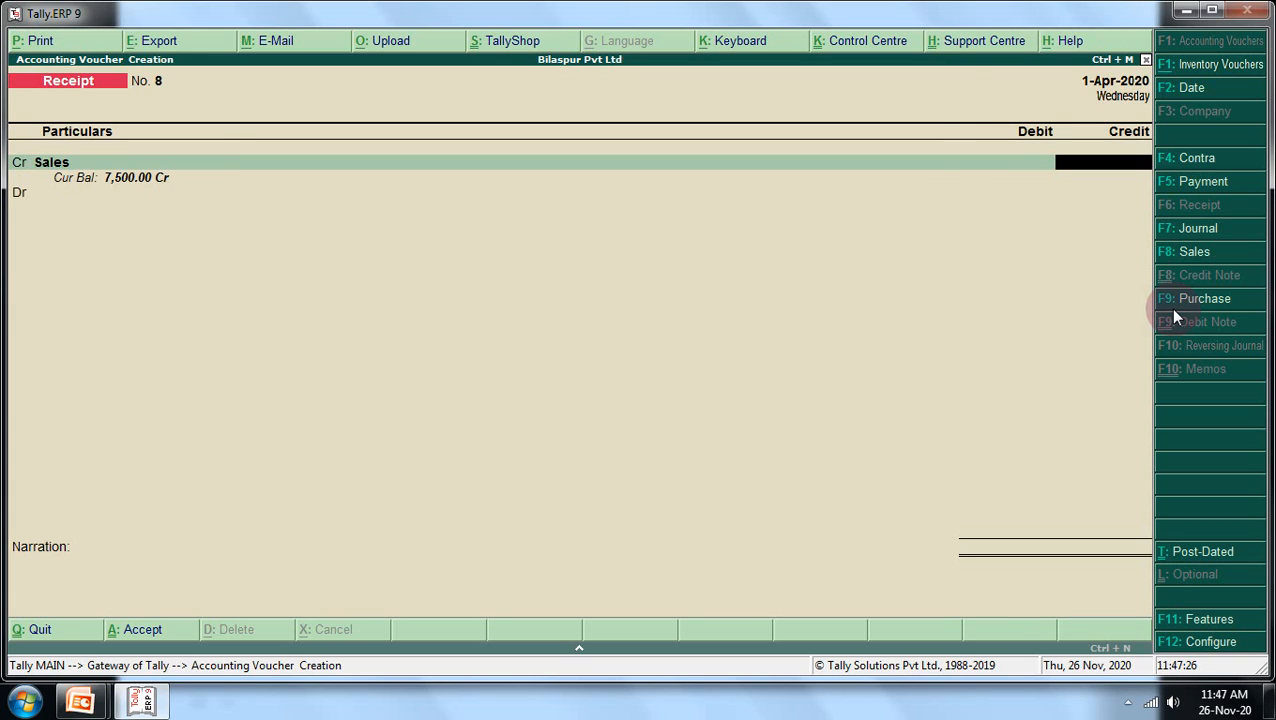
type("100000")
key("Return")
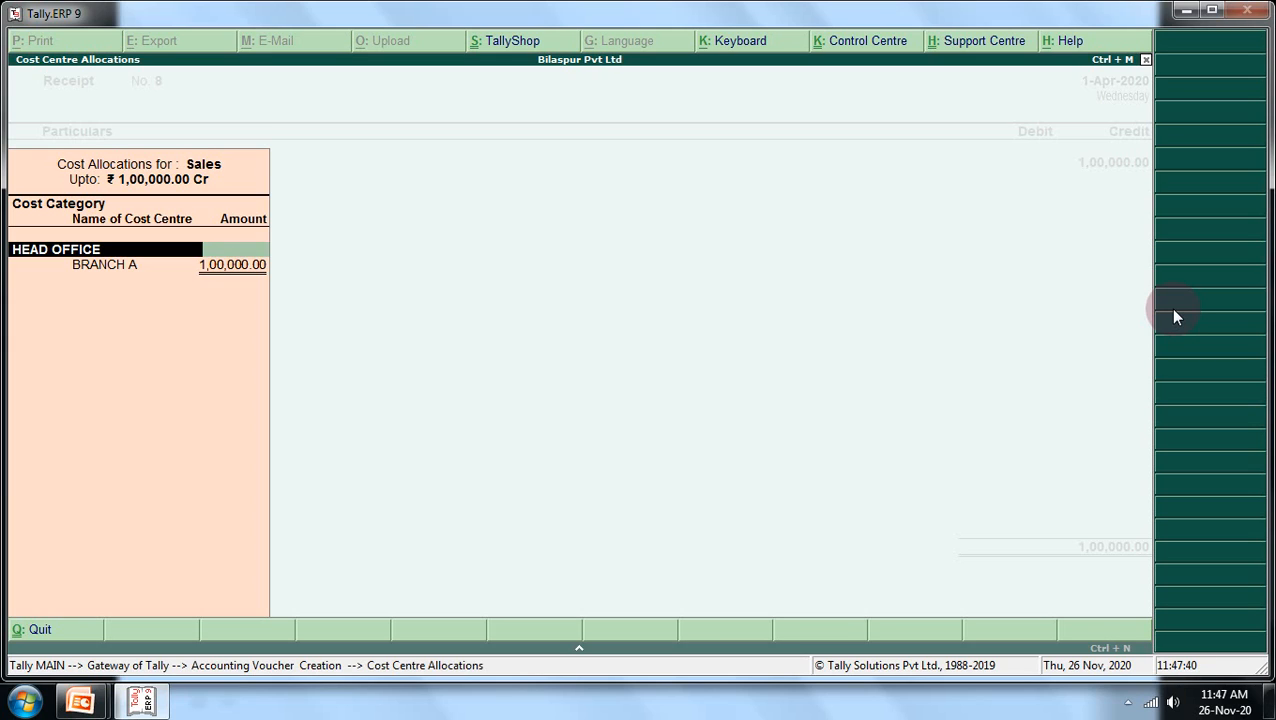
Choose the Computer category and its Hcl cost centre for the Sales cost allocation.
type("C")
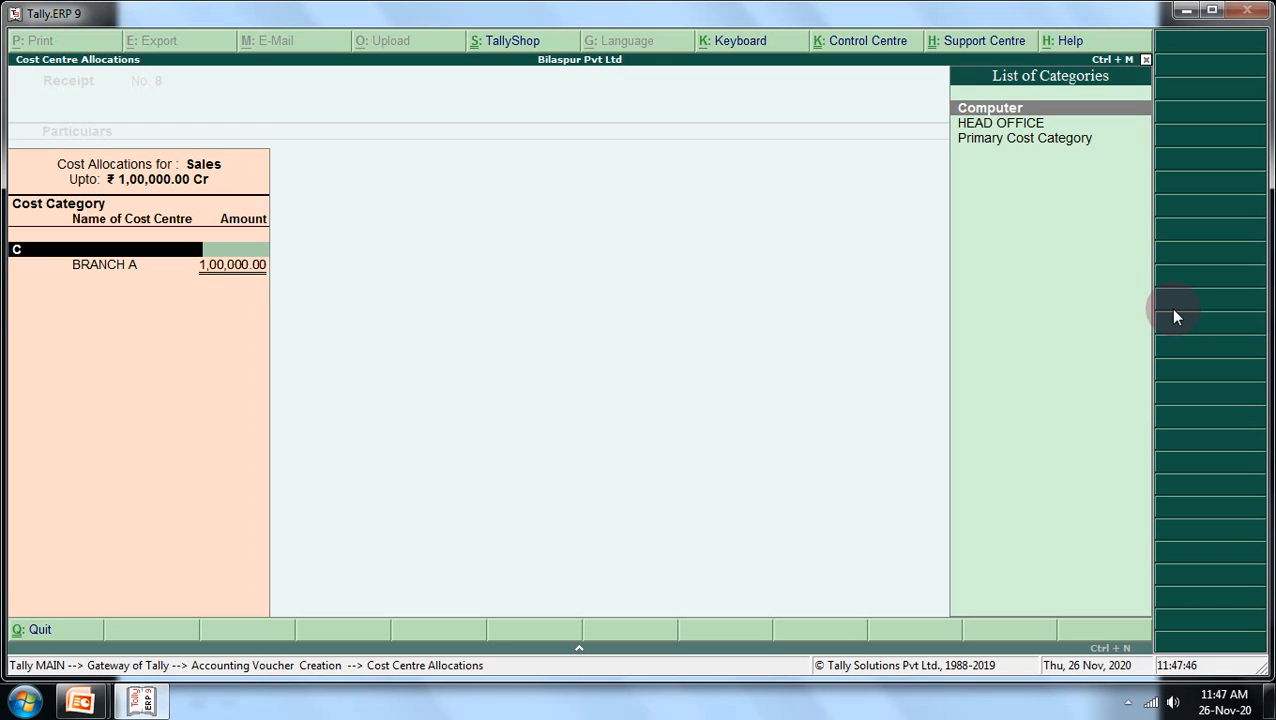
key("Return")
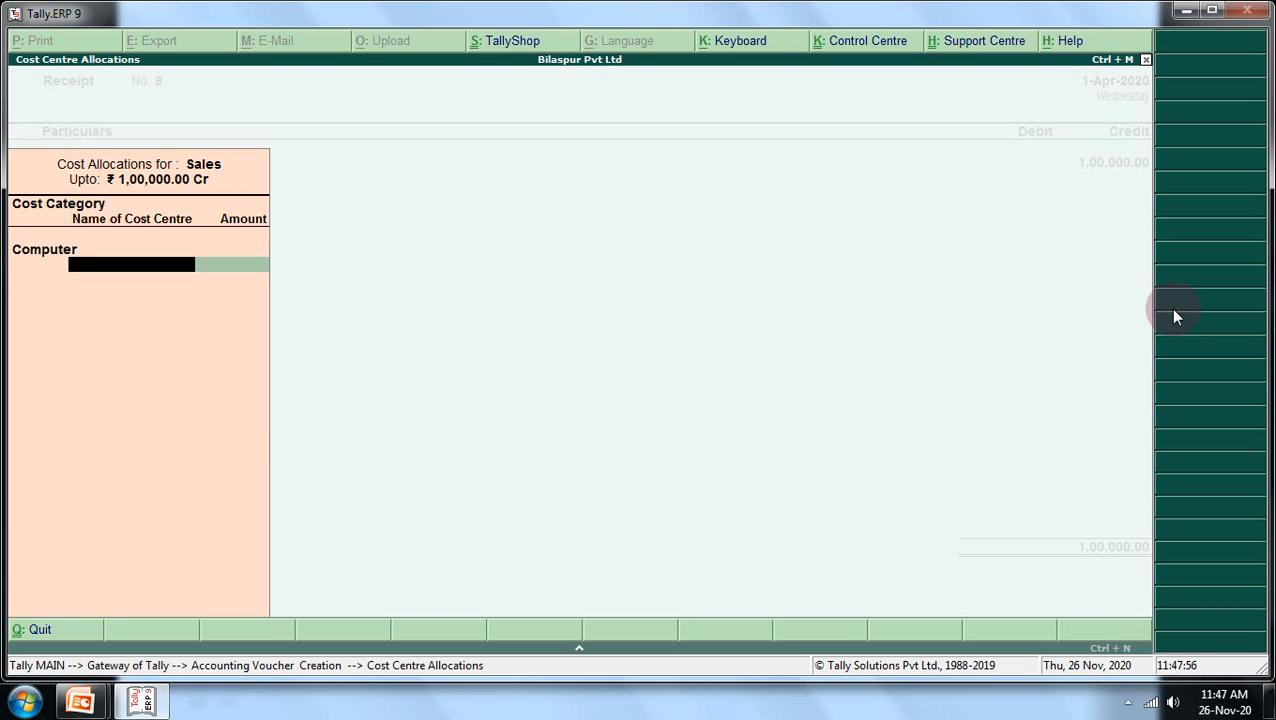
type("H")
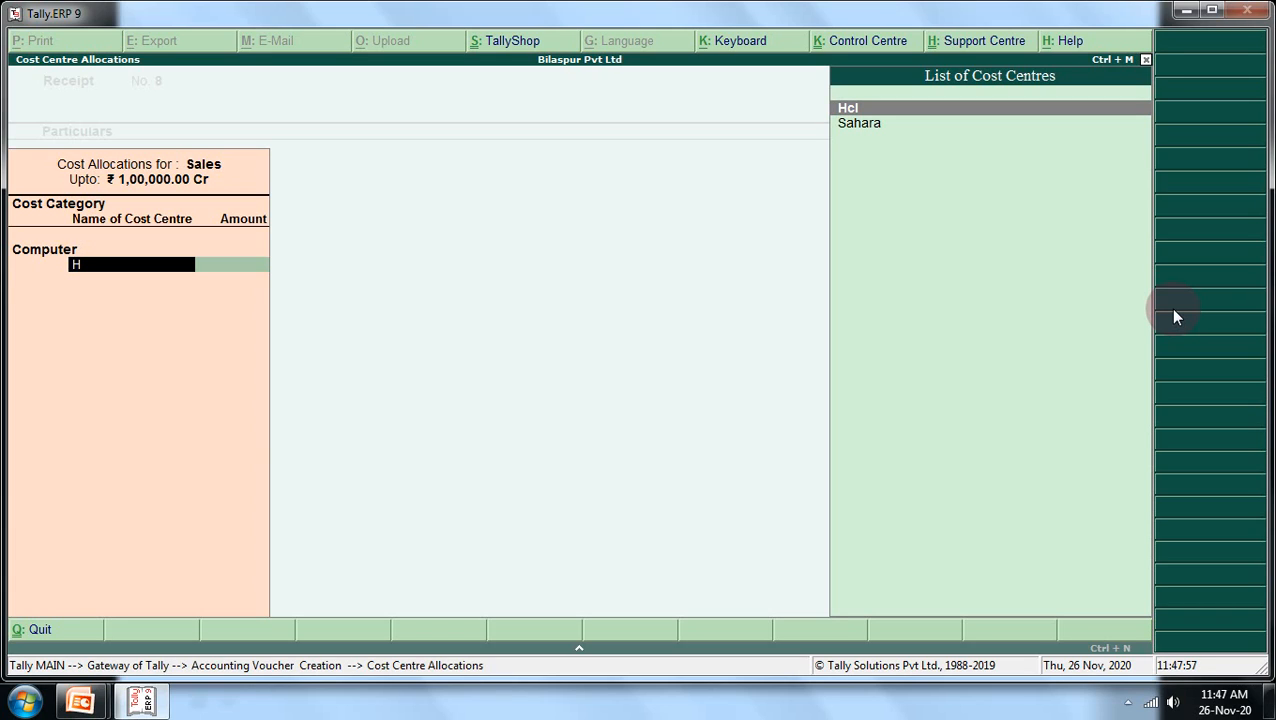
key("Return")
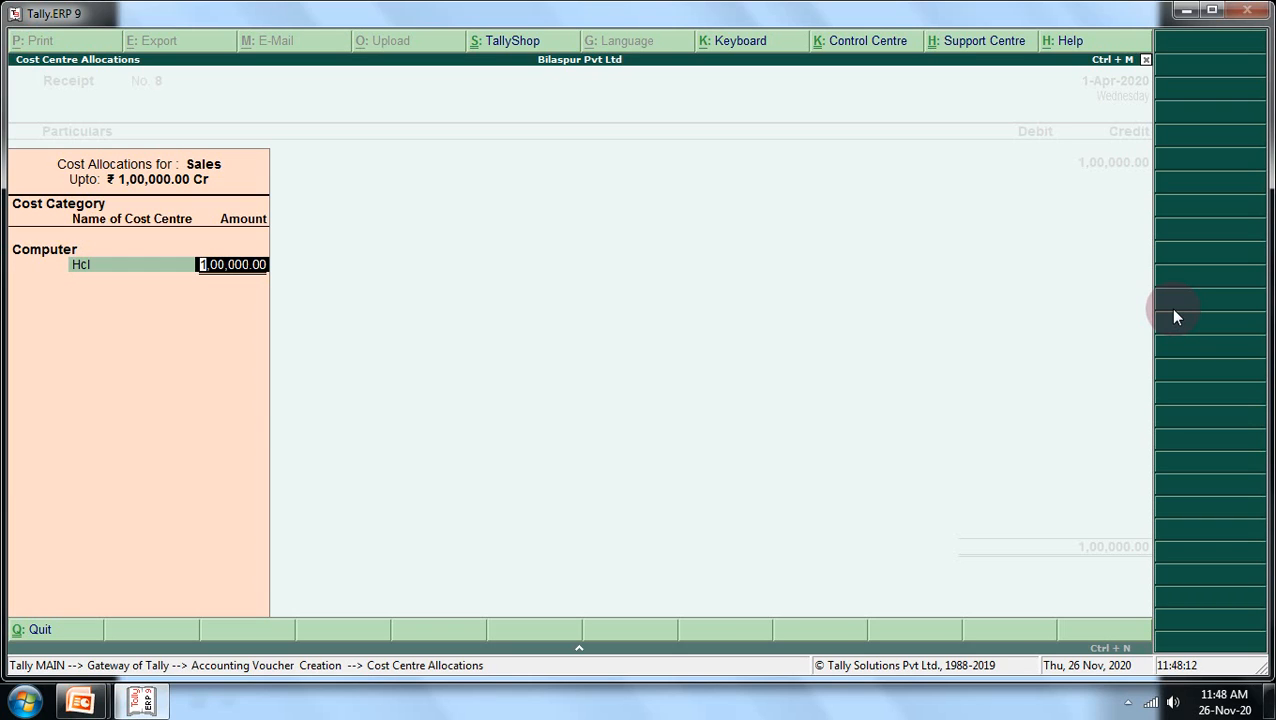
Calculate 100000*35% with the built-in calculator and allocate 35000 to the Hcl cost centre.
key("ctrl+n")
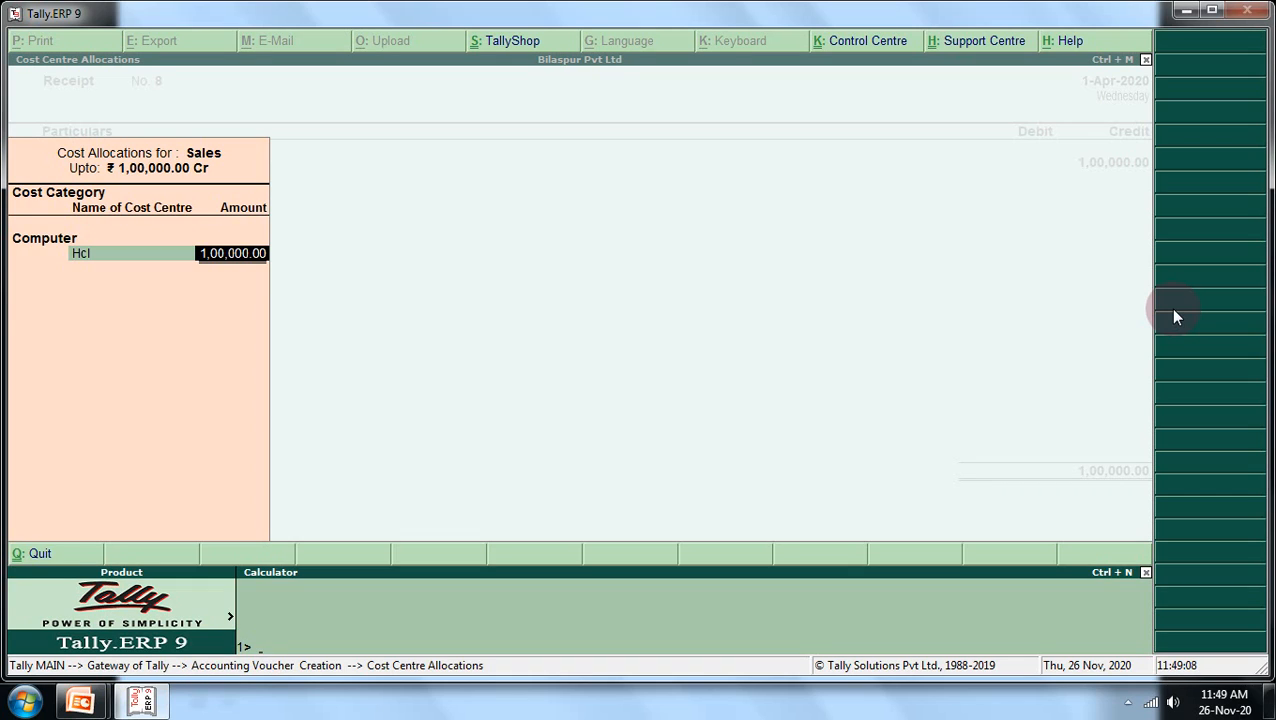
type("0000")
type("0*")
type("35%")
key("Return")
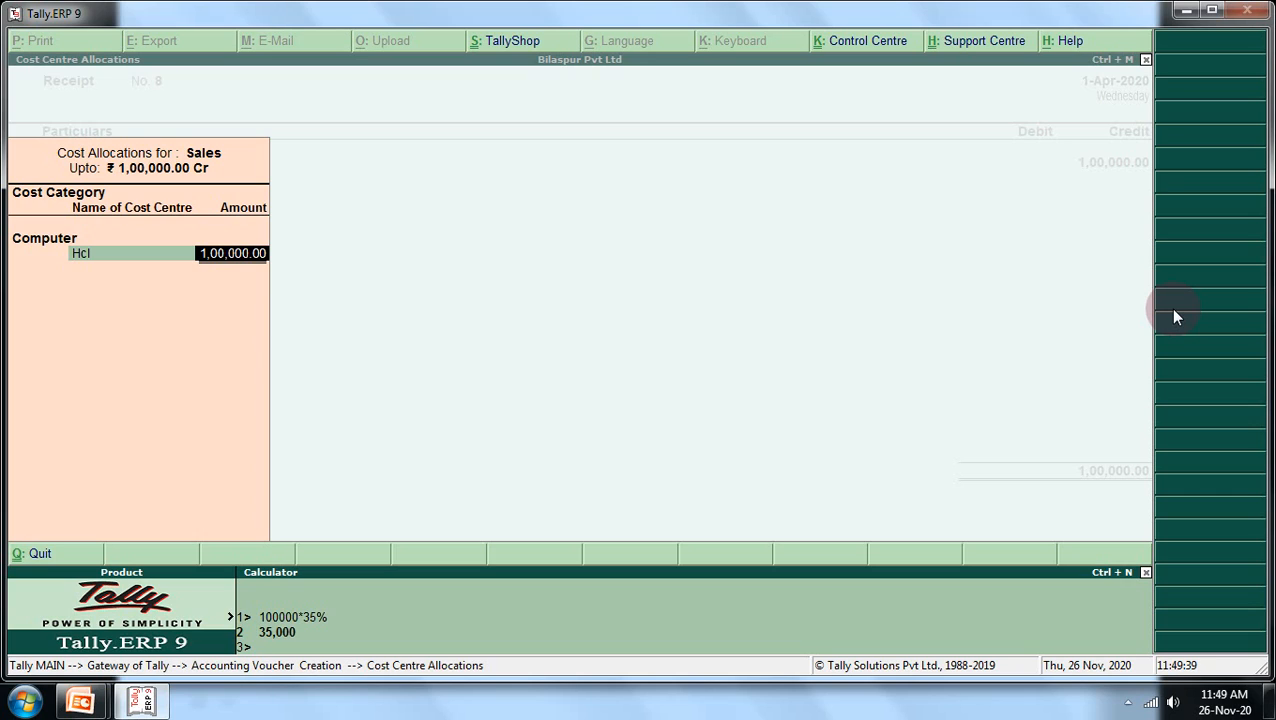
key("ctrl+m")
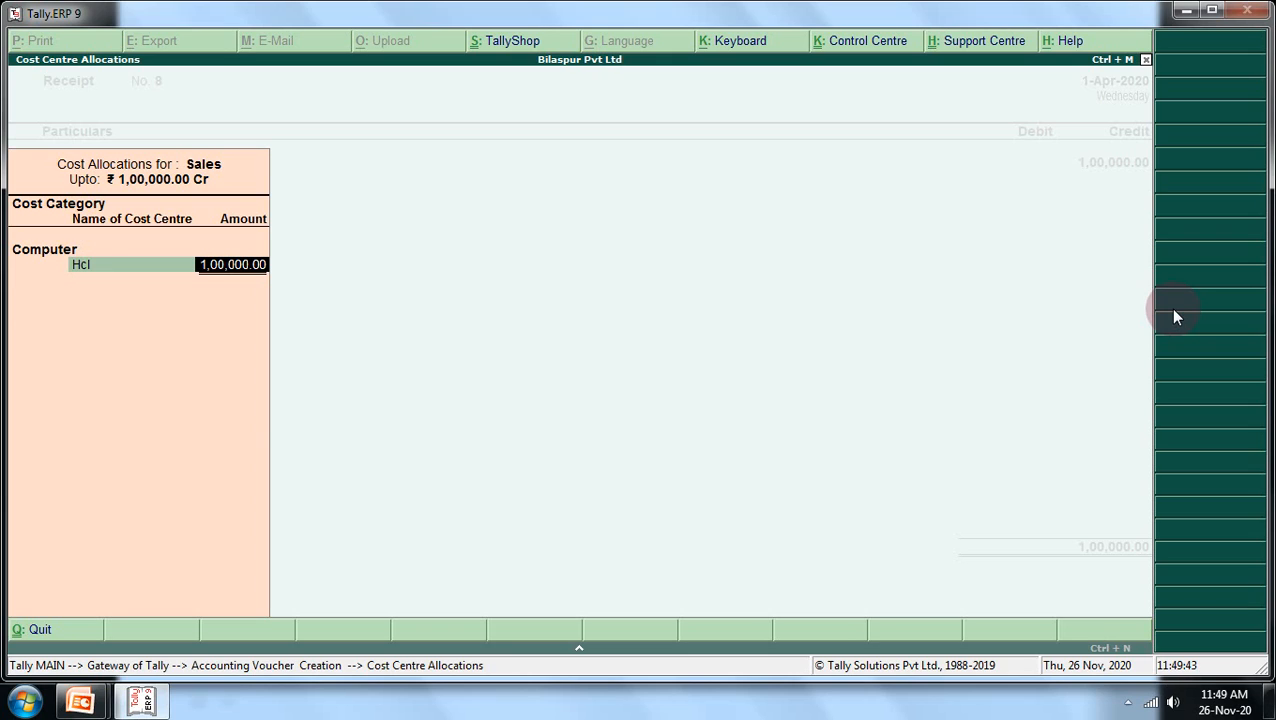
type("35000")
key("Return")
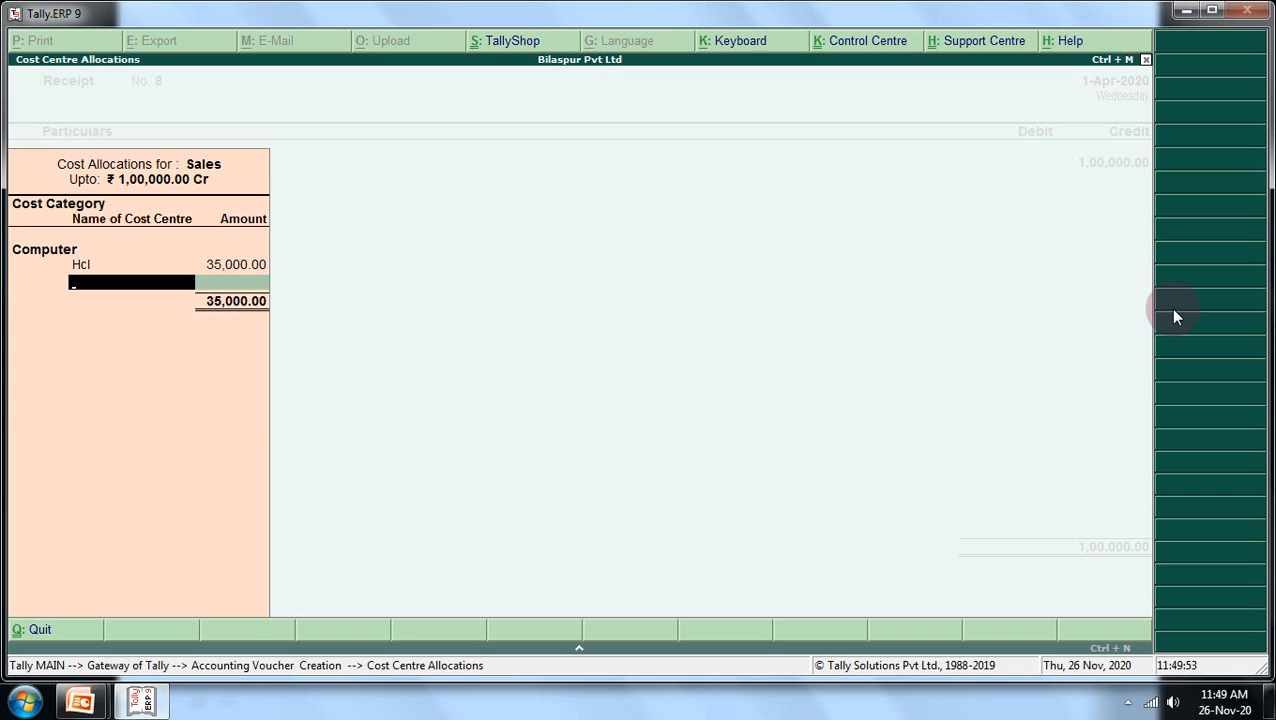
Add the Ibm cost centre to the Computer allocation with an amount of 45000.
type("in")
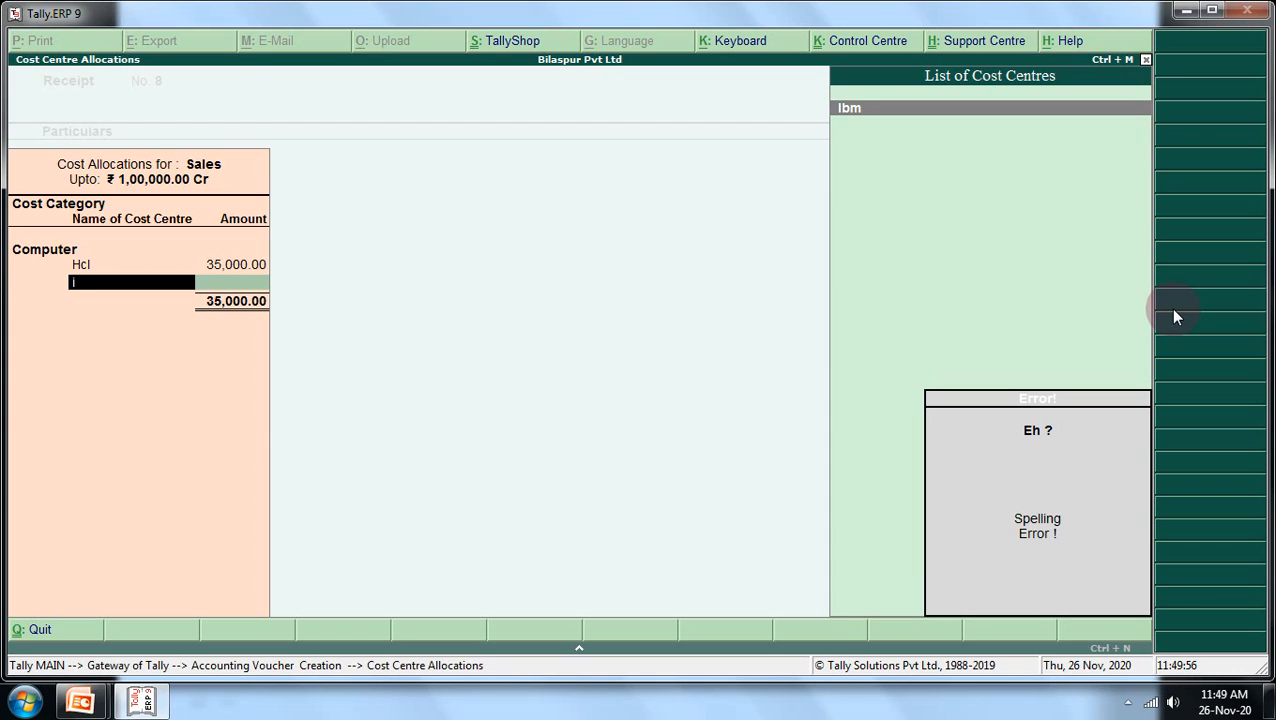
key("Return")
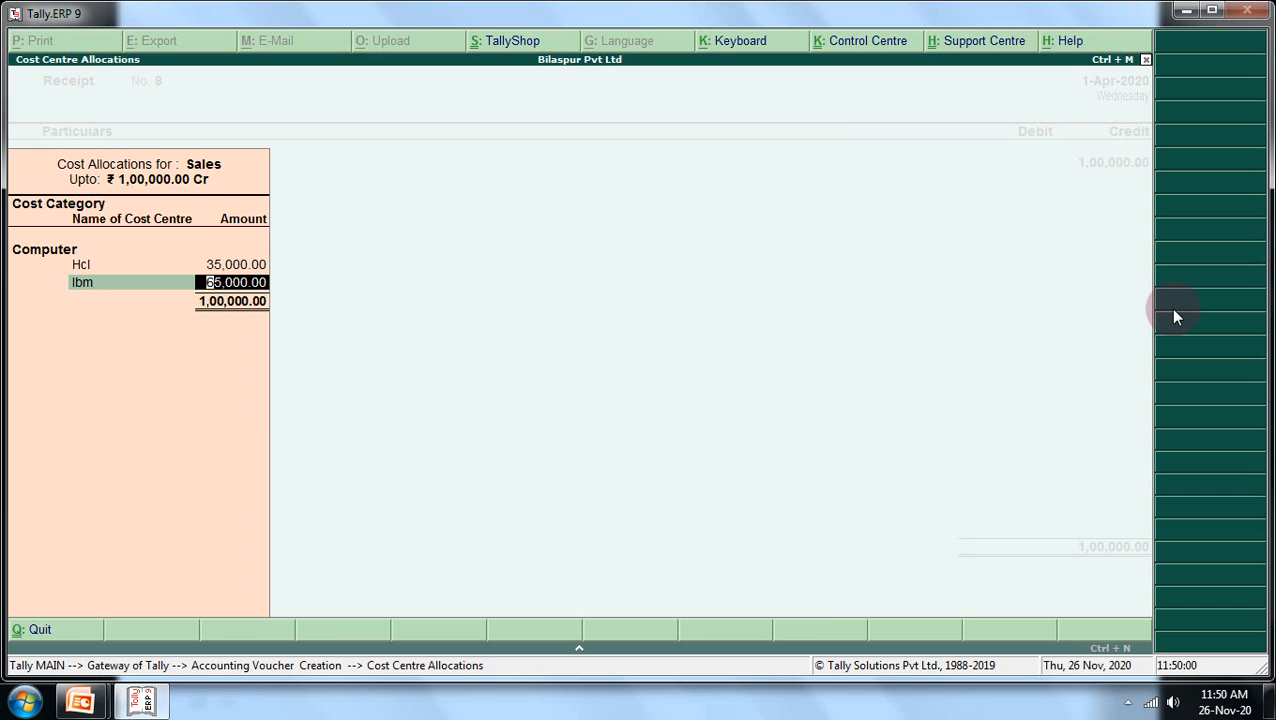
type("4500")
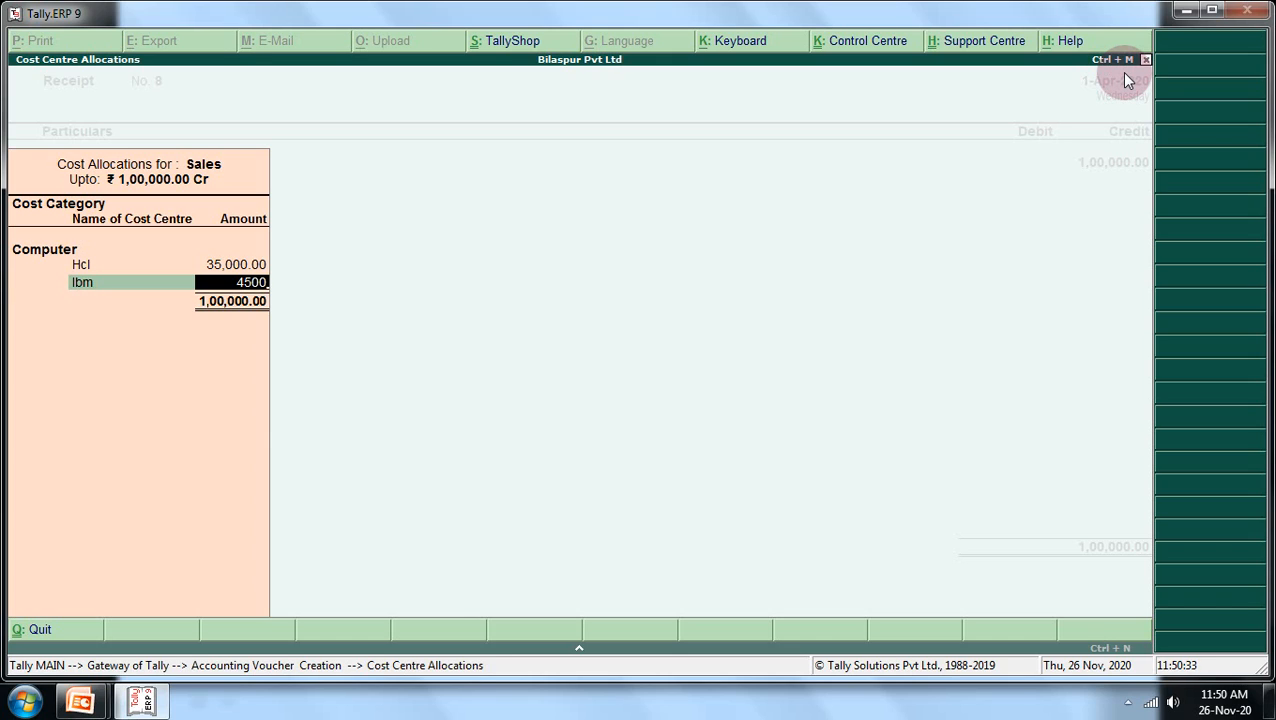
type("0")
key("Return")
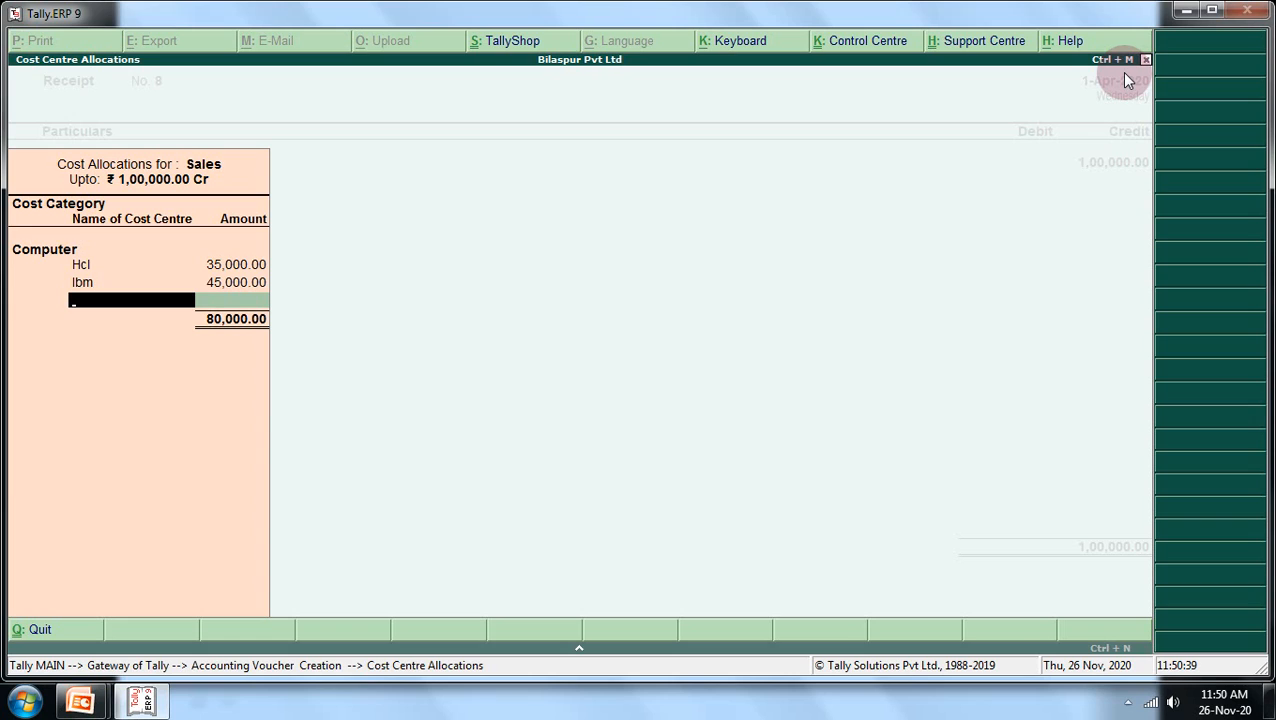
Allocate the remaining 20,000 to the Sahara cost centre and finish the Sales cost allocation.
type("S")
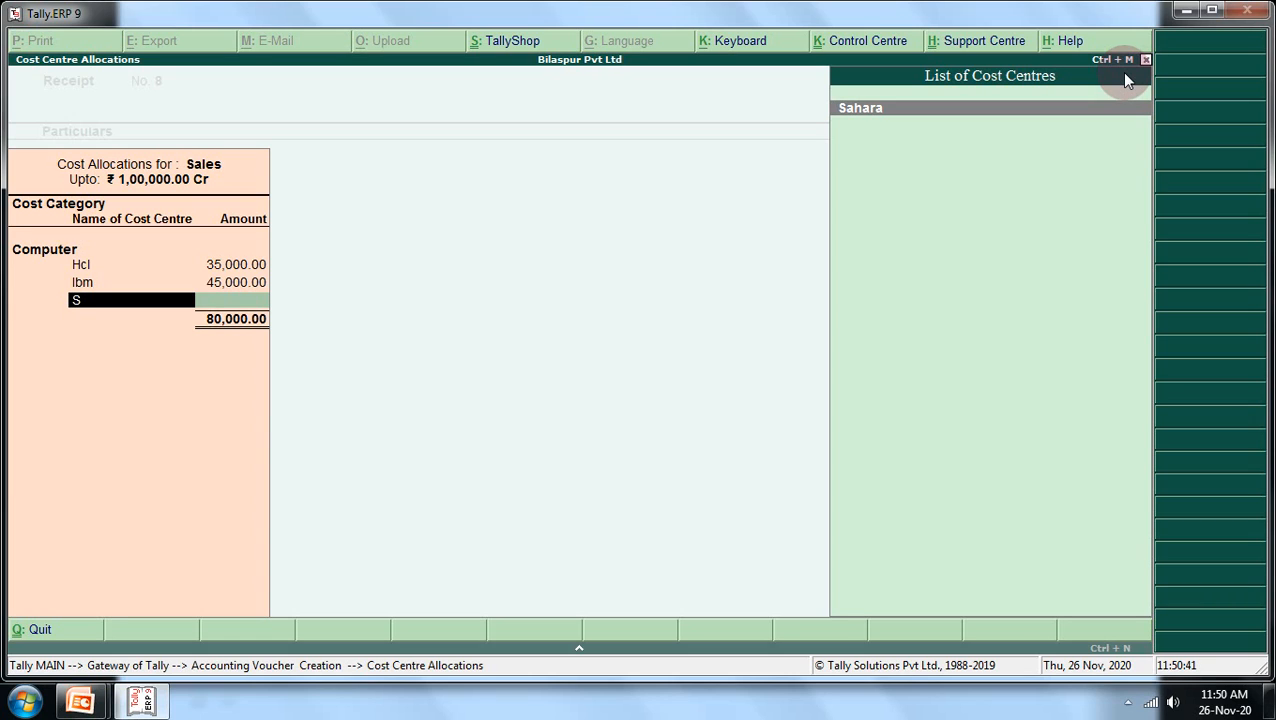
key("Return")
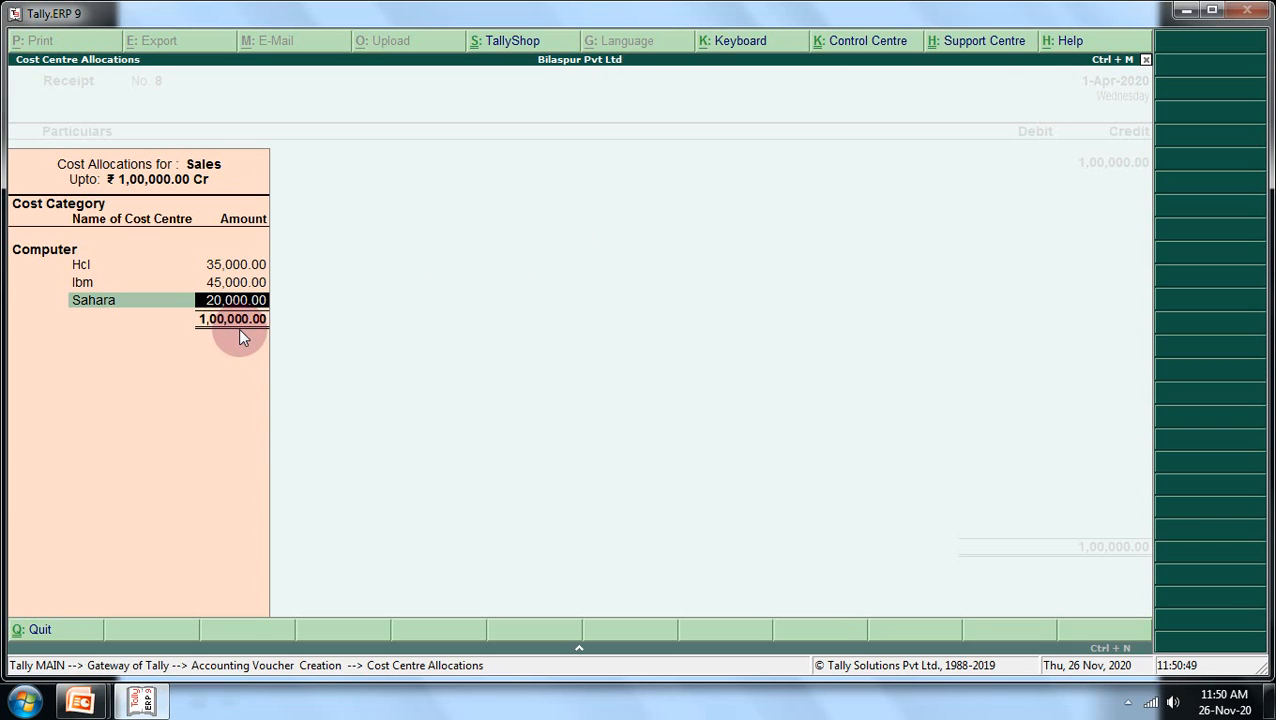
key("Return")
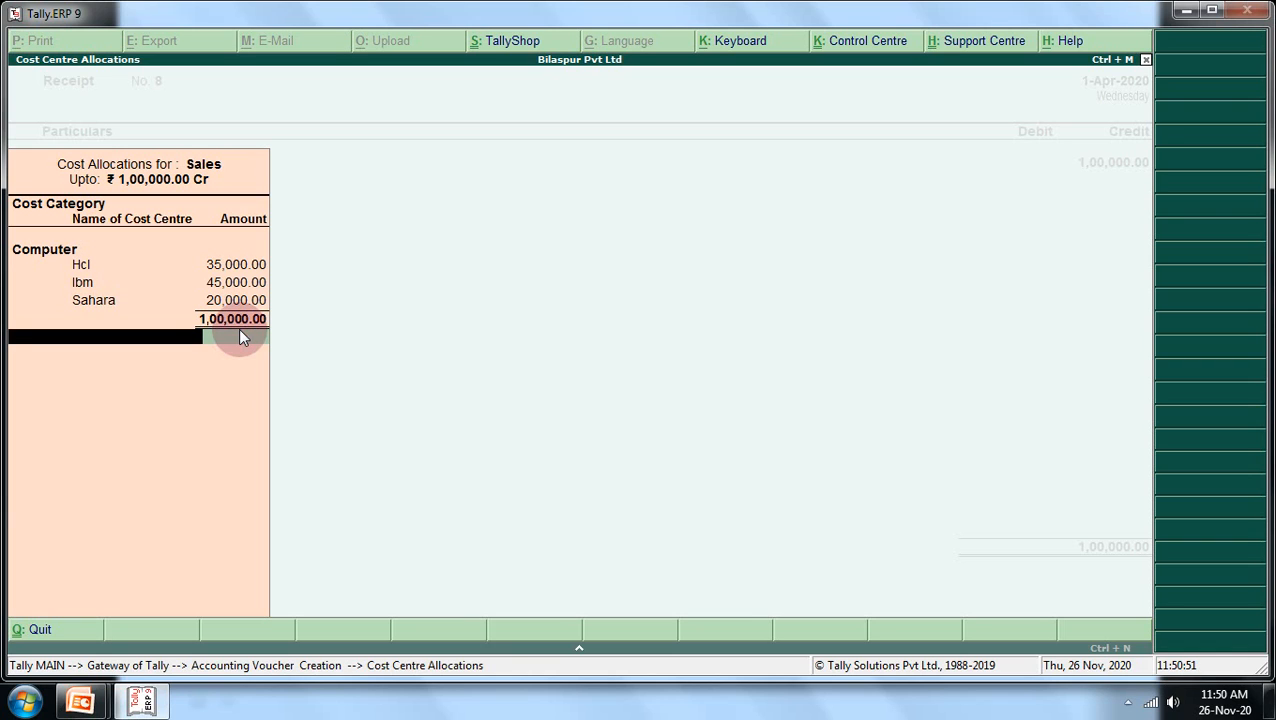
key("Return")
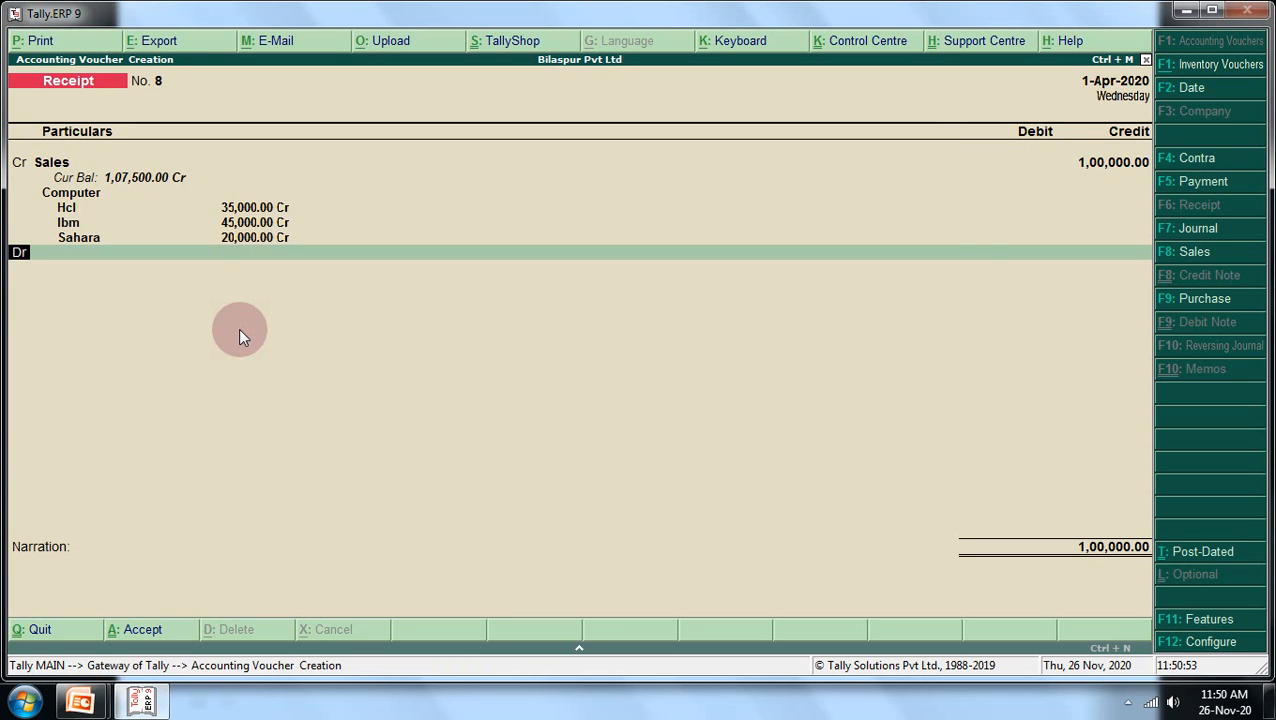
Debit the Cash ledger with 1,00,000 in the receipt voucher.
key("Return")
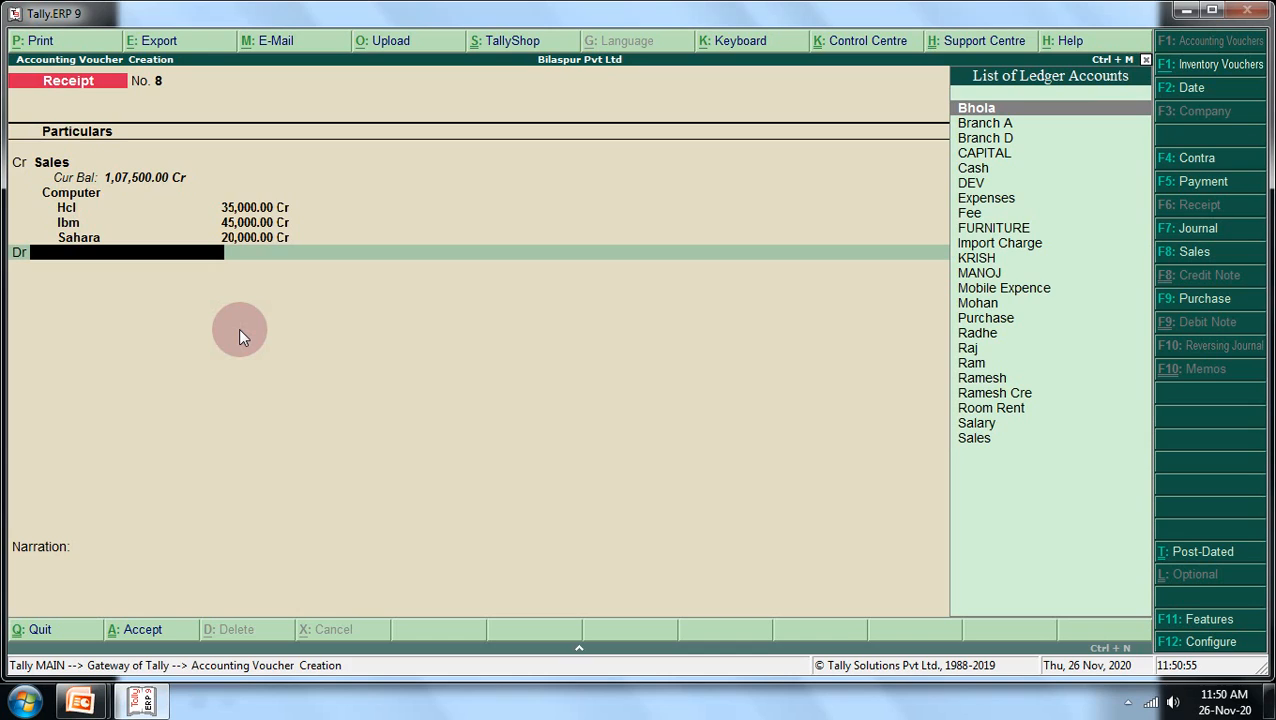
key("Down")
key("Down")
key("Down")
key("Down")
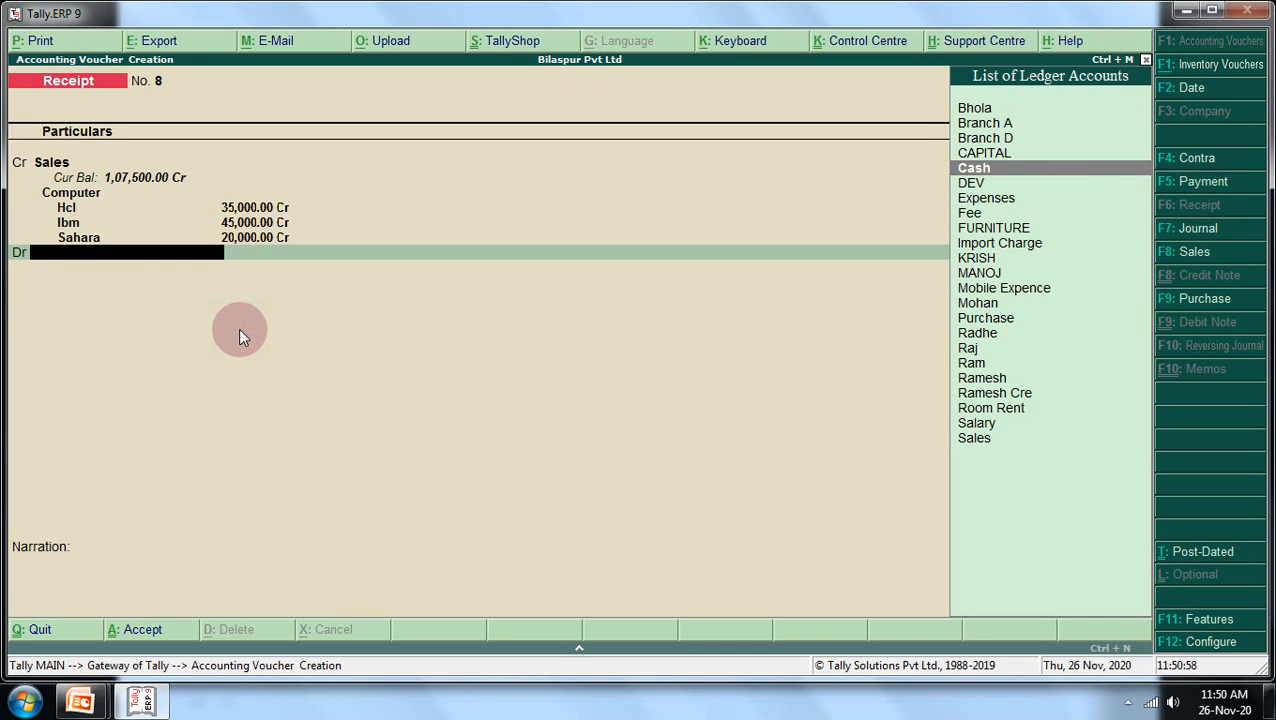
key("Return")
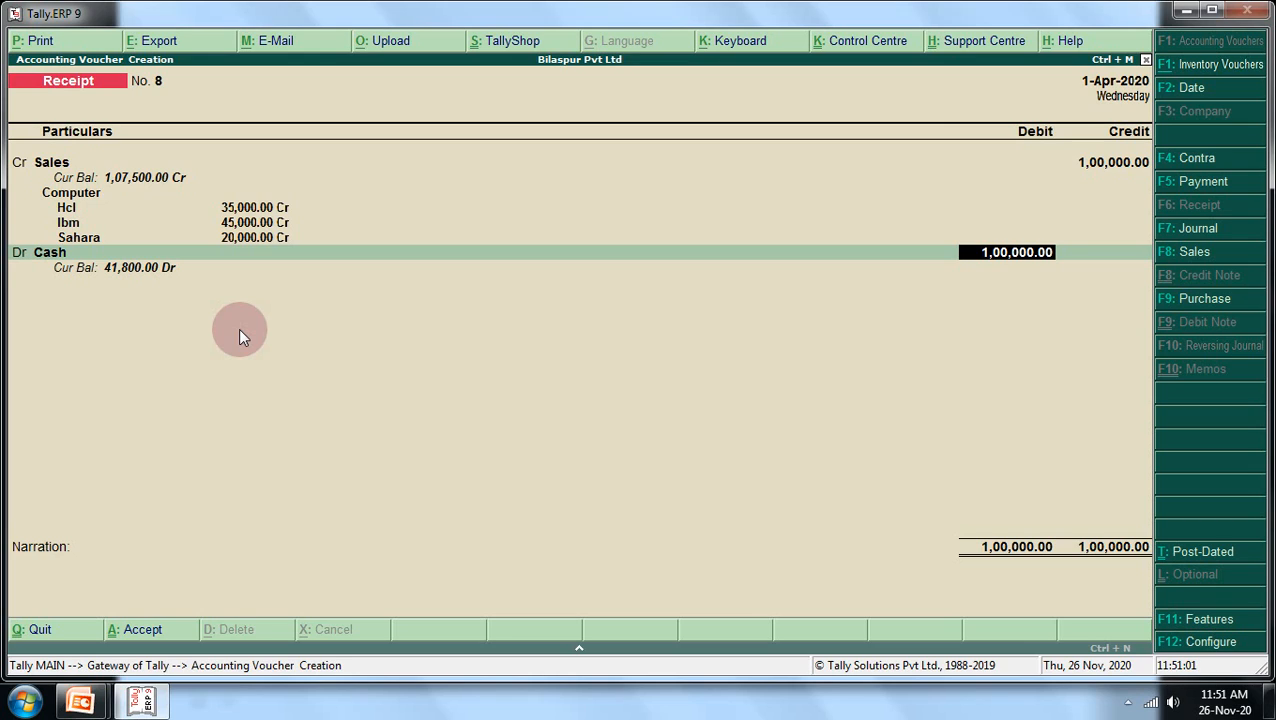
key("Return")
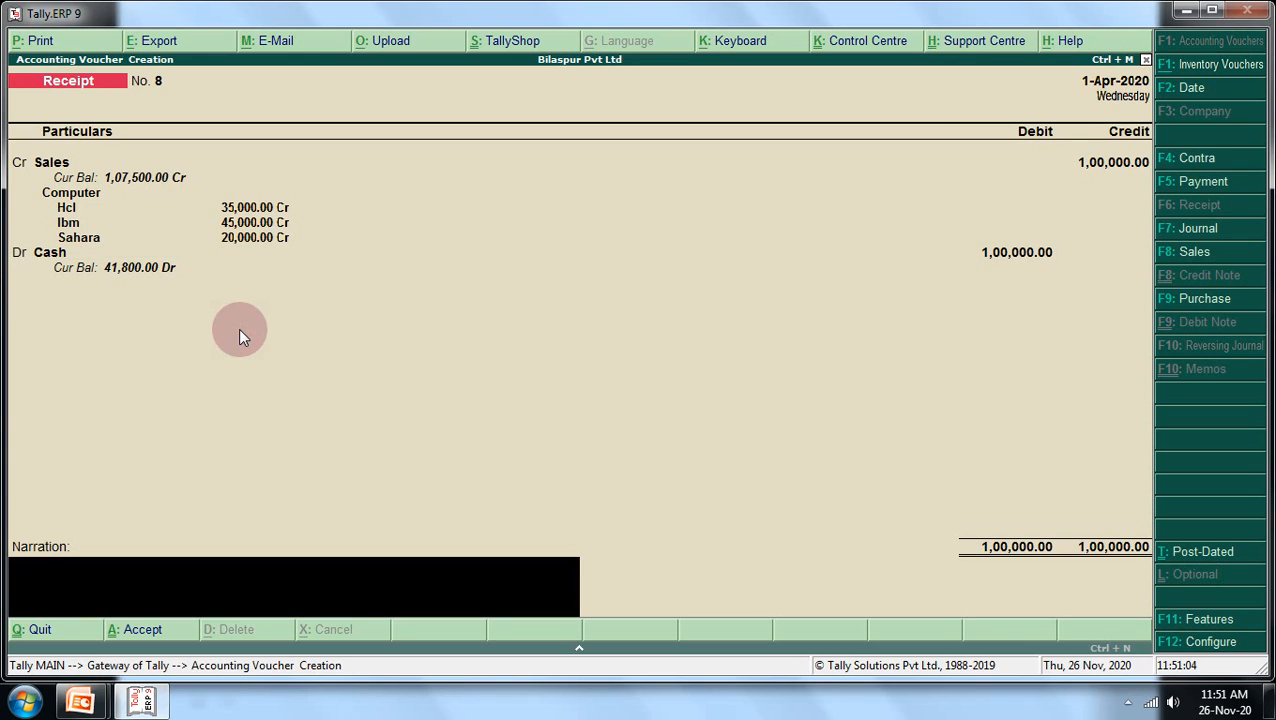
Enter the narration "being sold goods" and save the receipt voucher.
type("being sold goods")
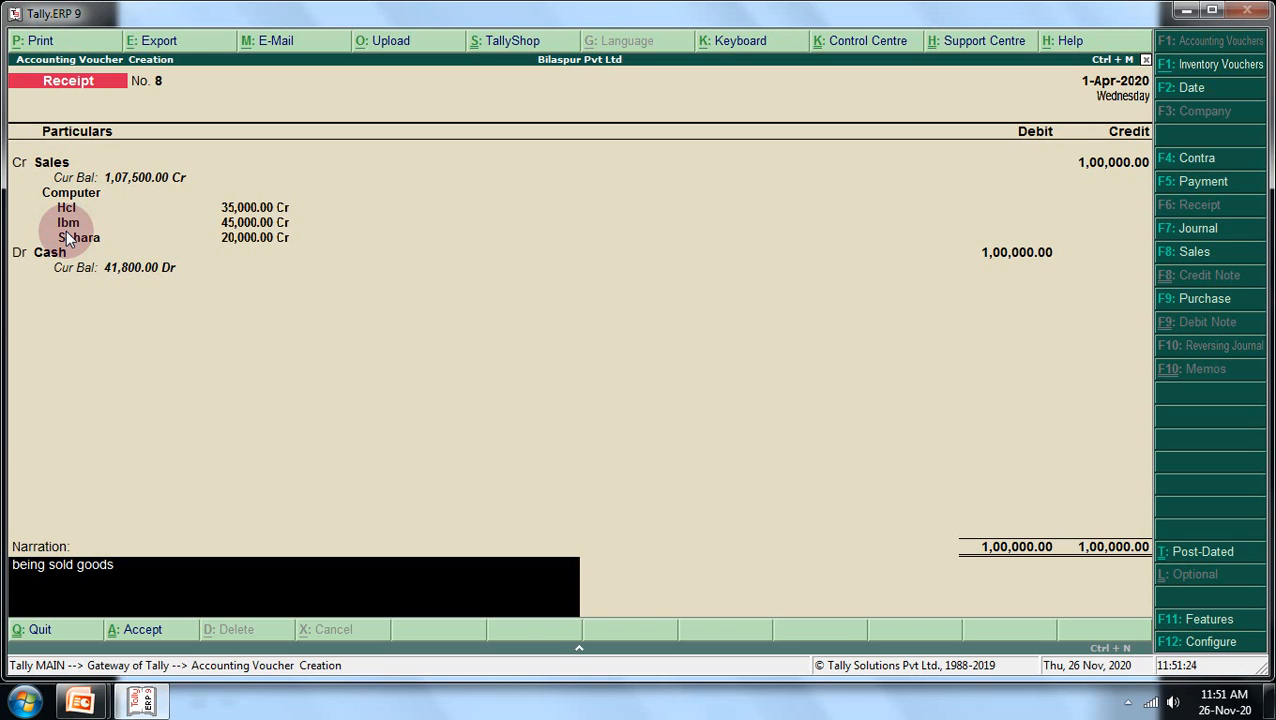
key("Return")
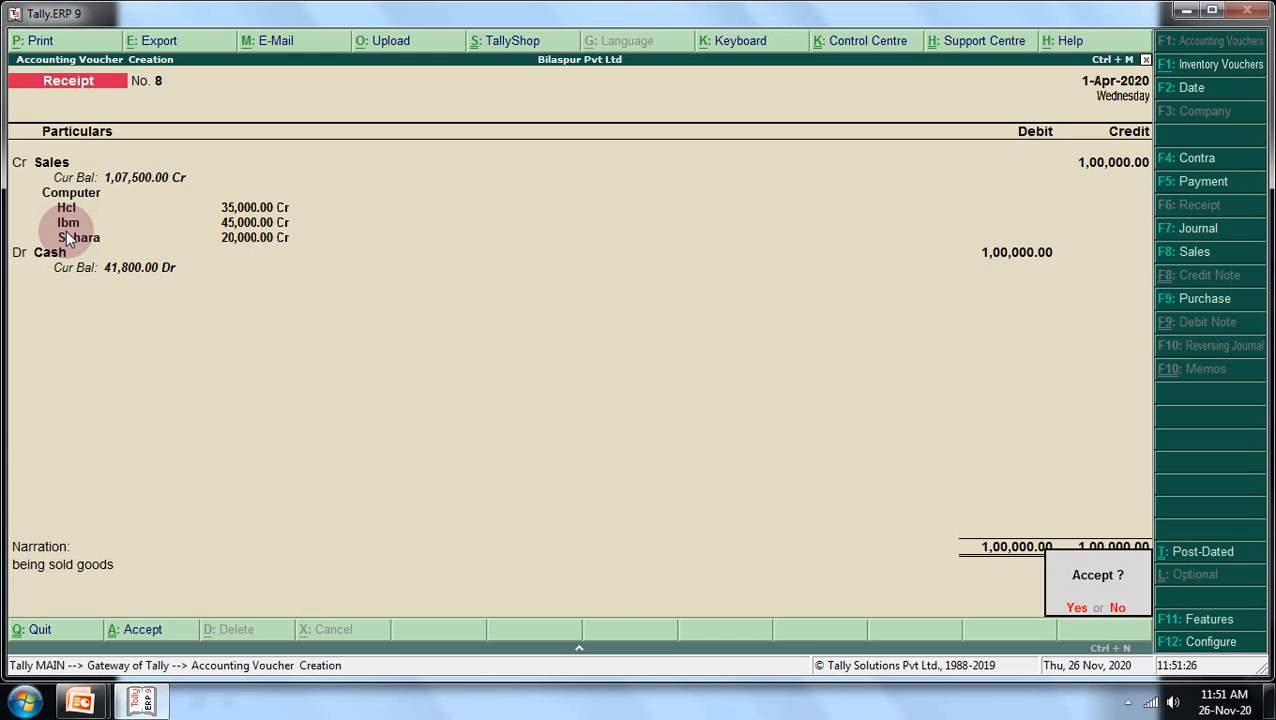
key("Return")
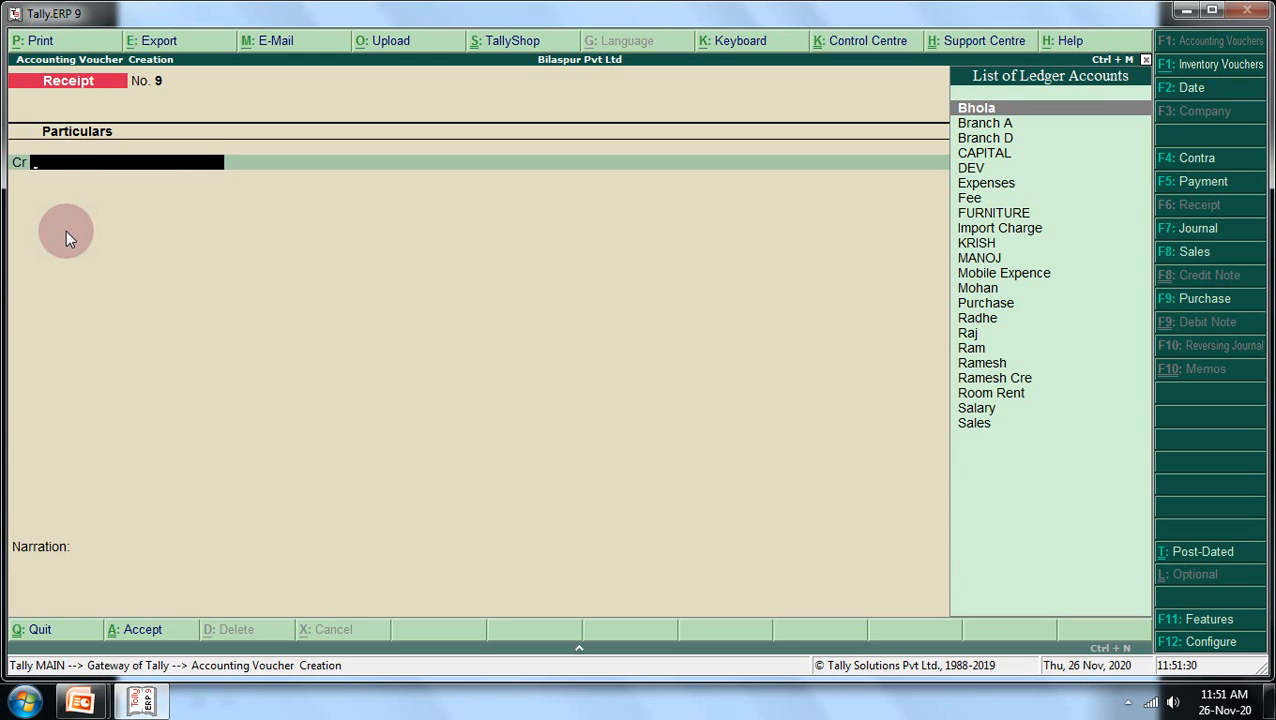
Reopen the receipt voucher just saved and set Show cost centre details to No in the receipt configuration.
key("Page_Up")
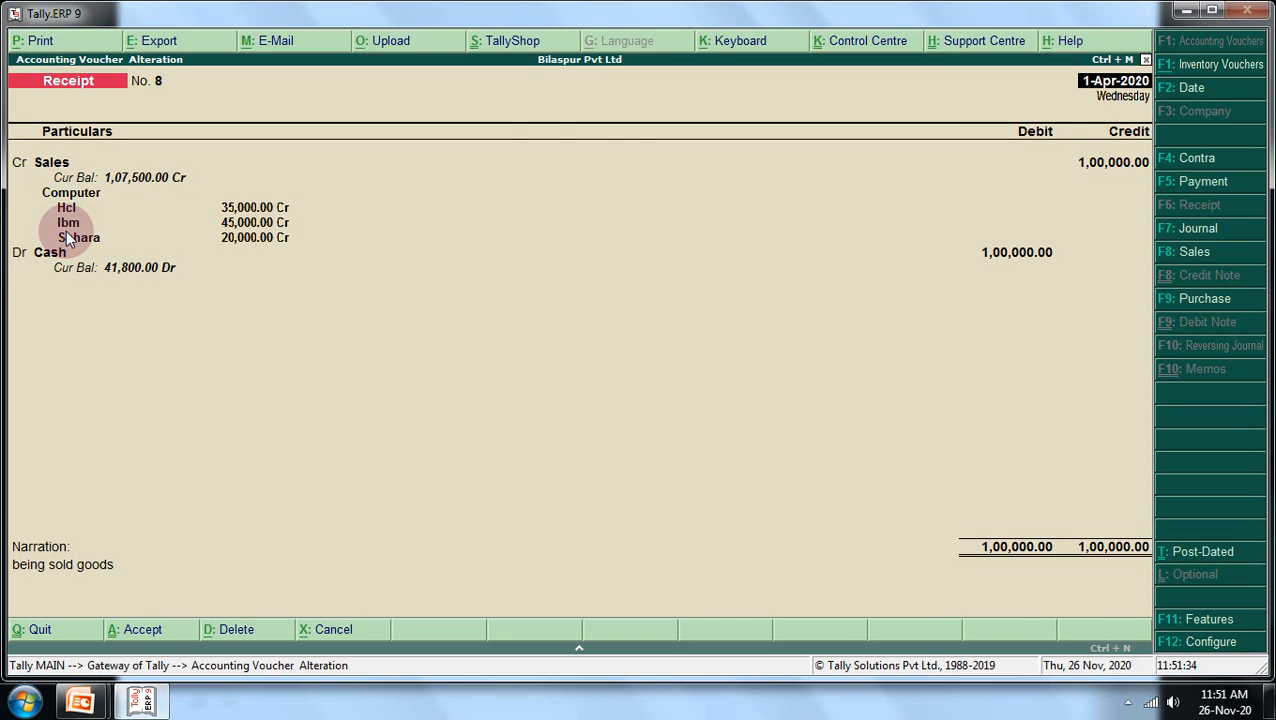
key("F12")
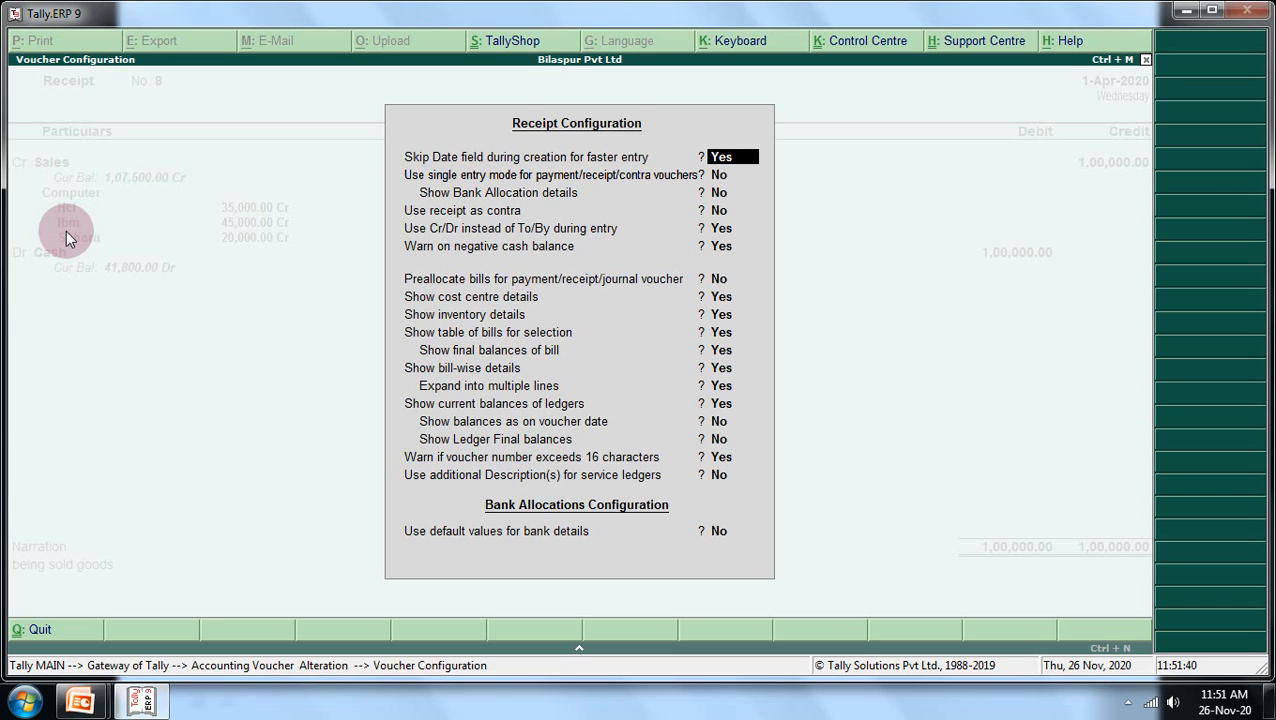
key("Down")
key("Down")
key("Down")
key("Down")
key("Down")
key("Down")
key("Down")
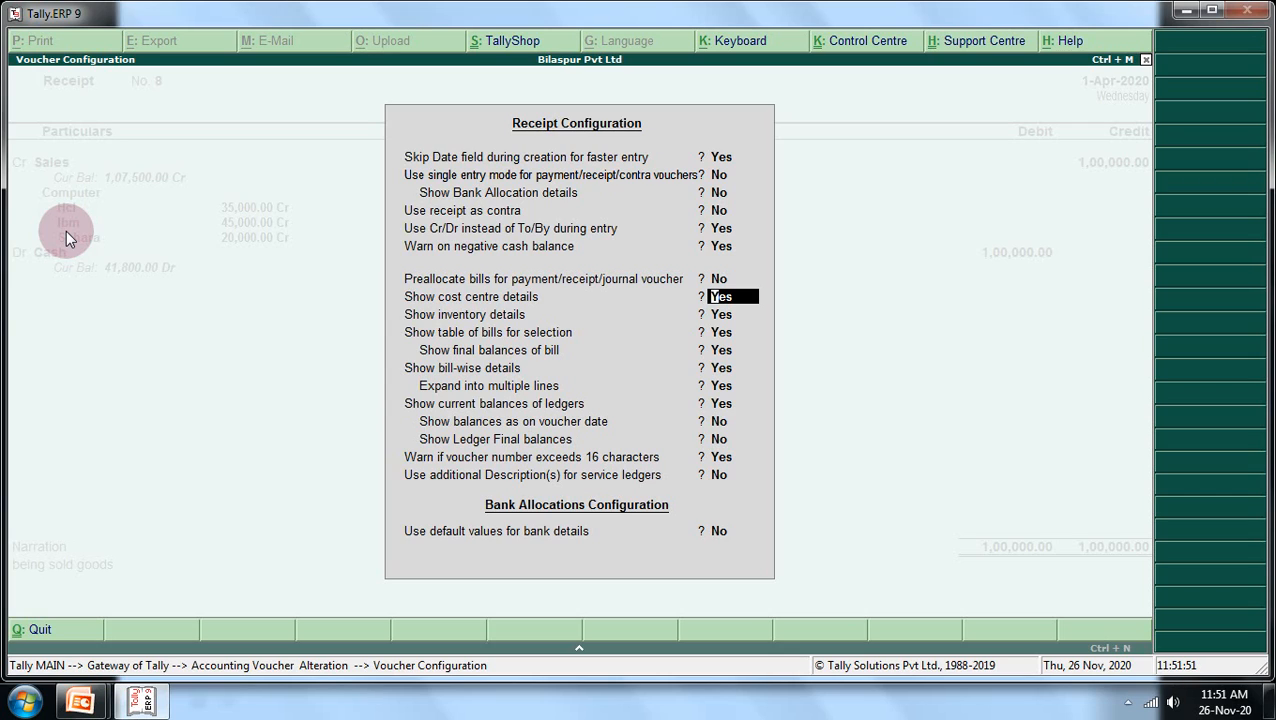
type("n")
key("ctrl+a")
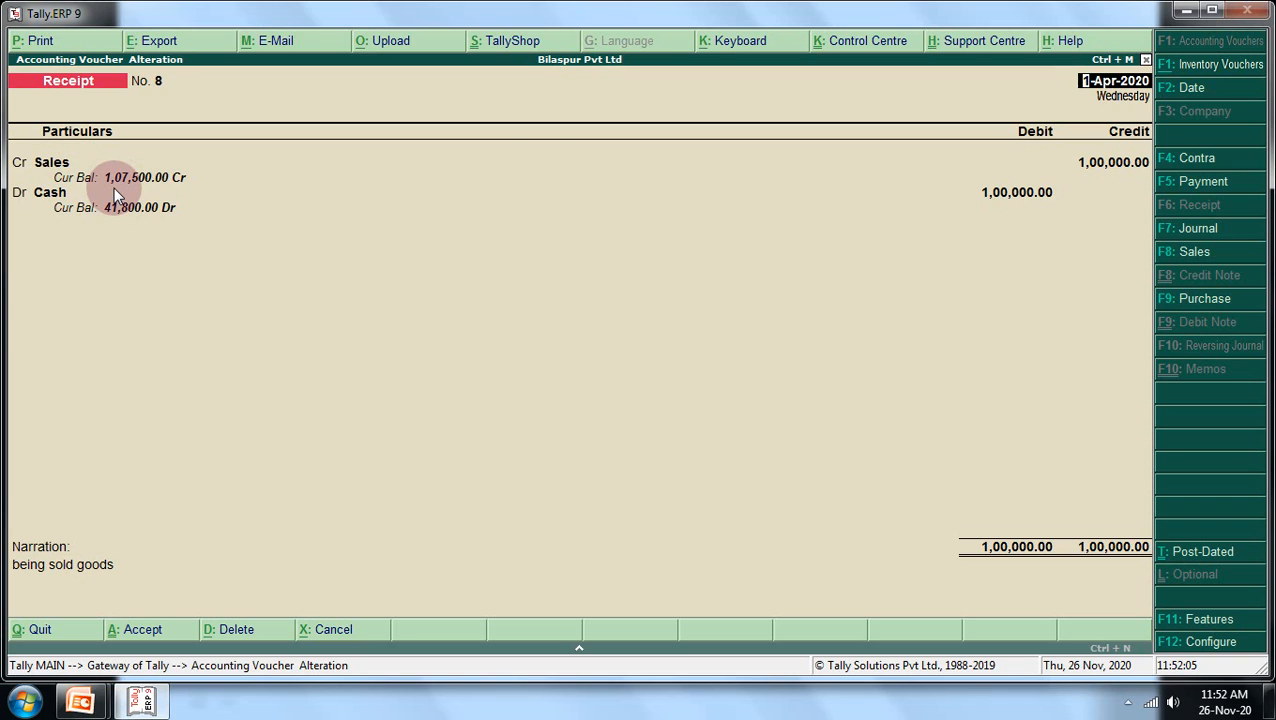
Set Show cost centre details back to Yes in the receipt configuration and save the settings.
key("F12")
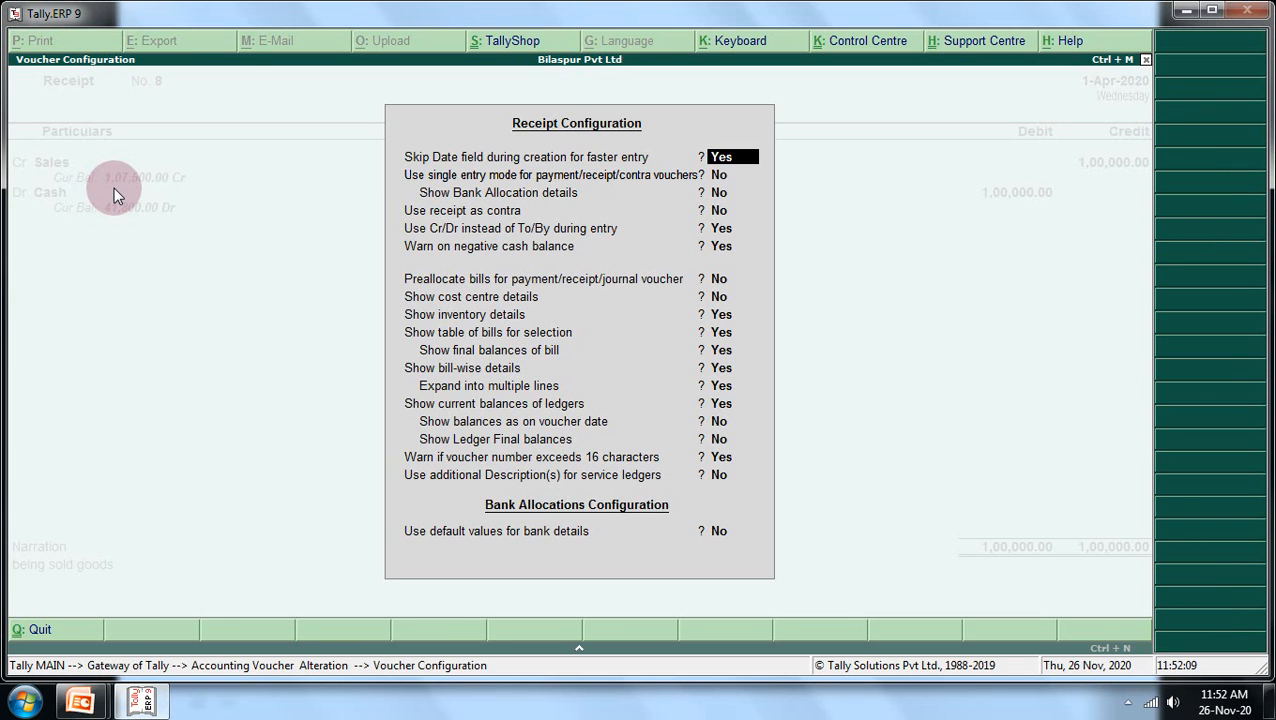
key("Down")
key("Down")
key("Down")
key("Down")
key("Down")
key("Down")
key("Down")
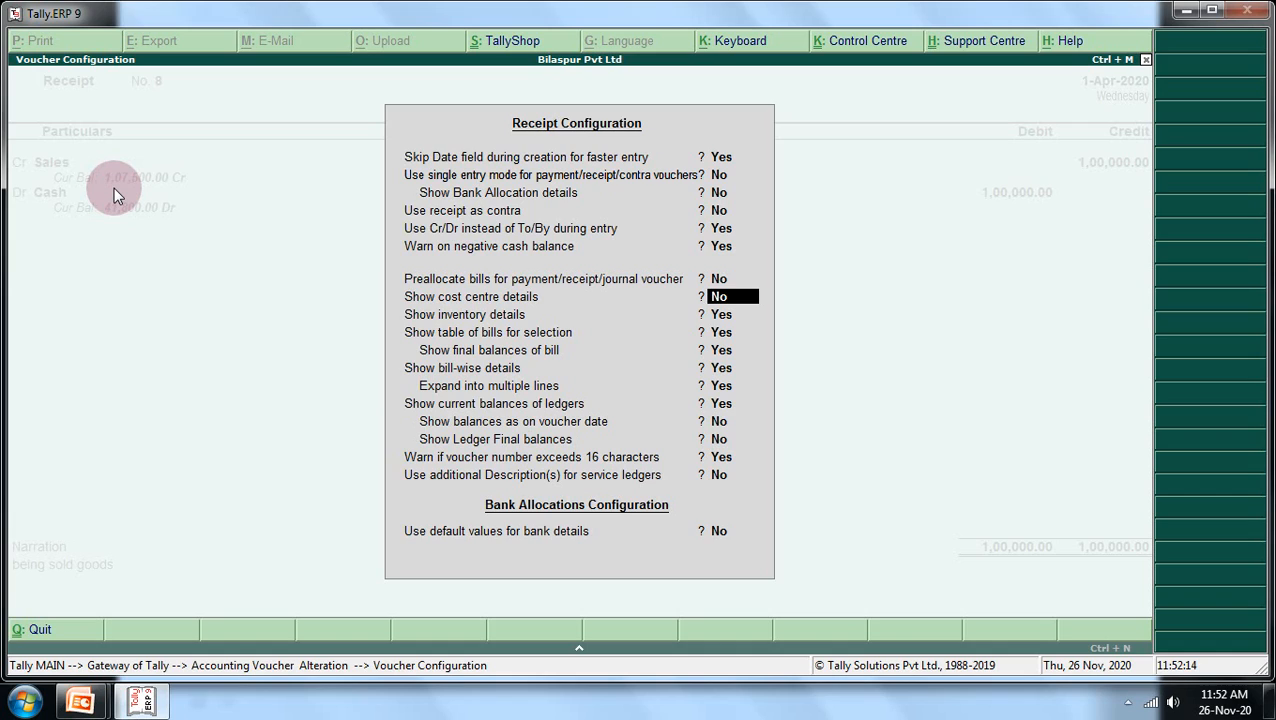
type("y")
key("ctrl+a")
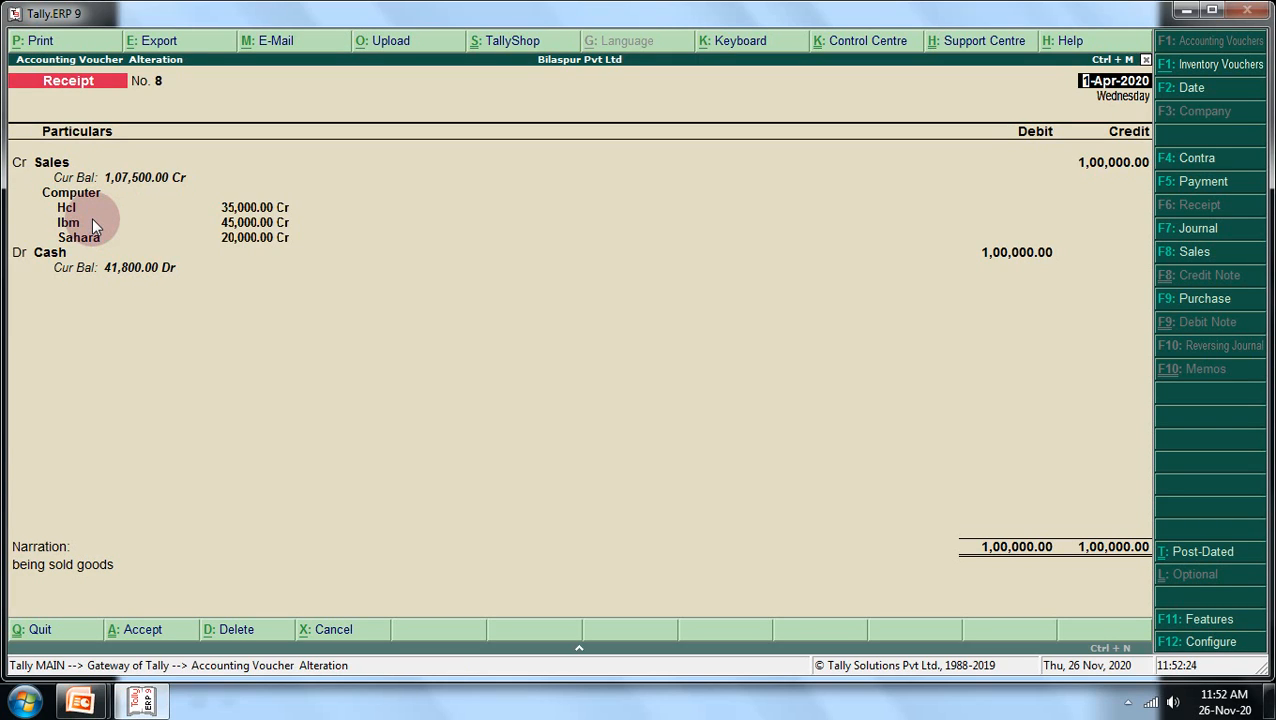
Step through the reopened receipt voucher's Sales, Computer cost centre, Cash and narration entries and save the voucher again.
key("Return")
key("Return")
key("Return")
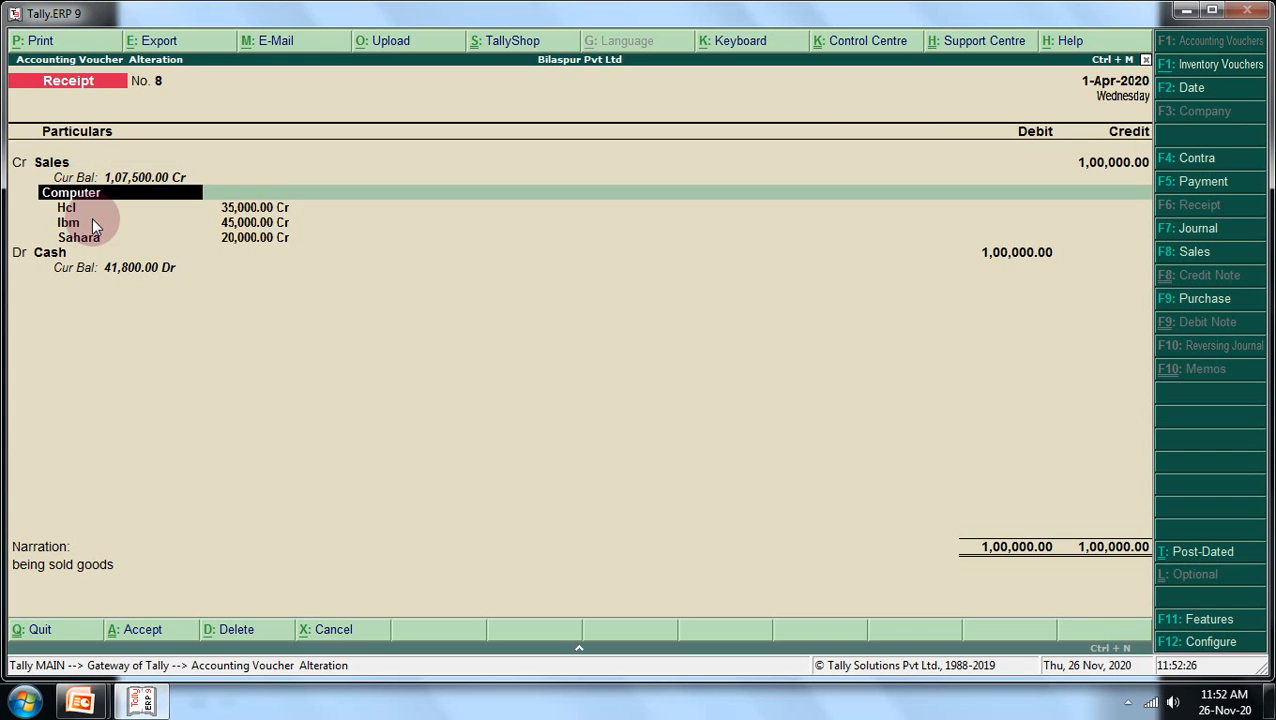
key("Return")
key("Return")
key("Return")
key("Return")
key("Return")
key("Return")
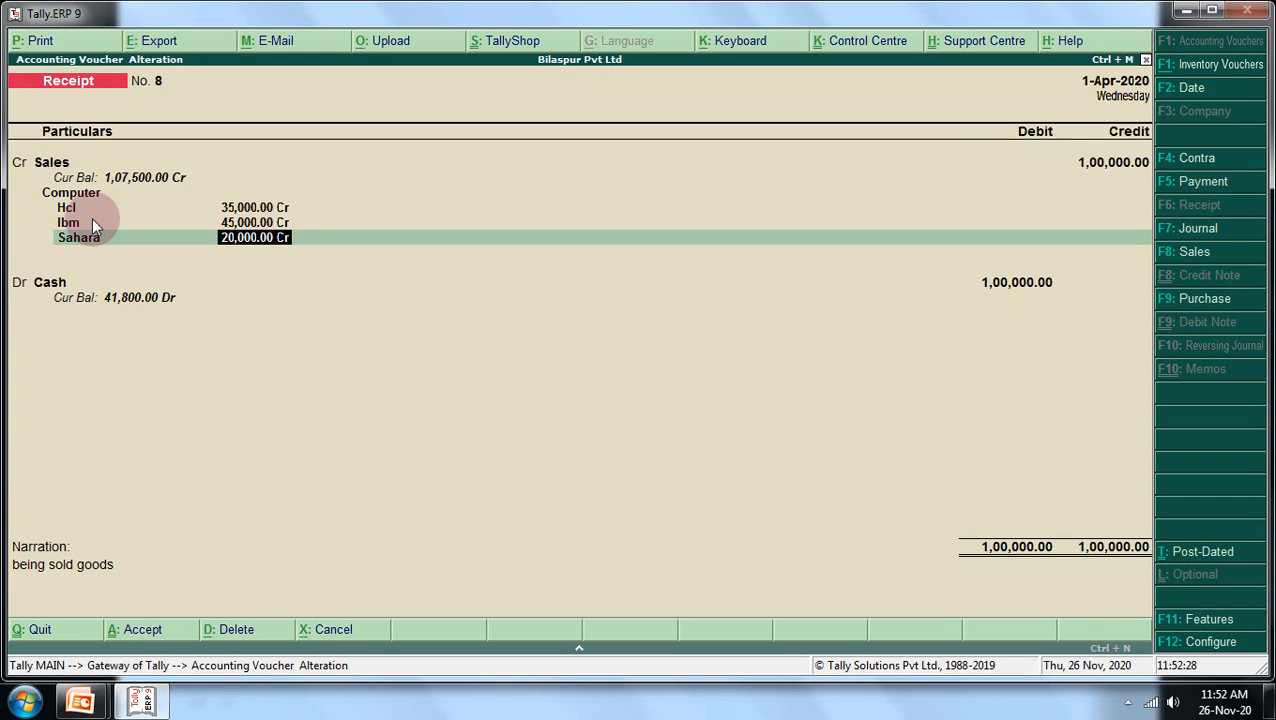
key("Return")
key("Return")
key("Return")
key("Return")
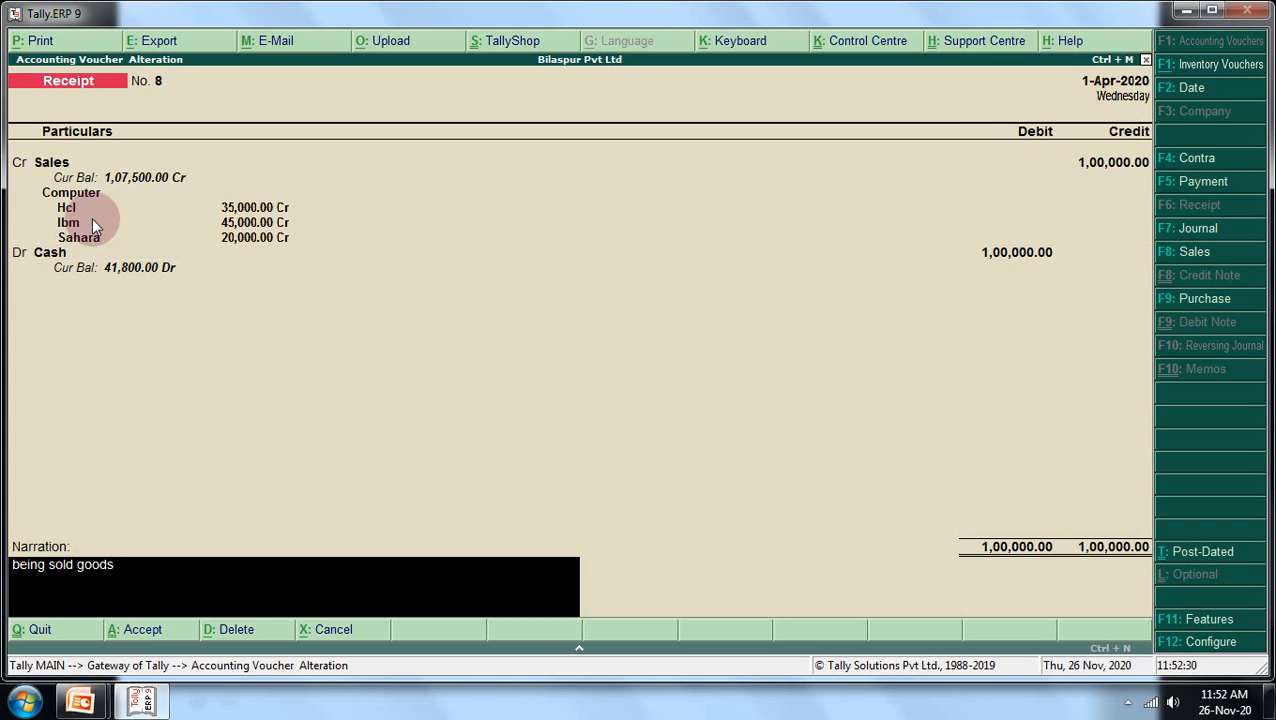
key("Return")
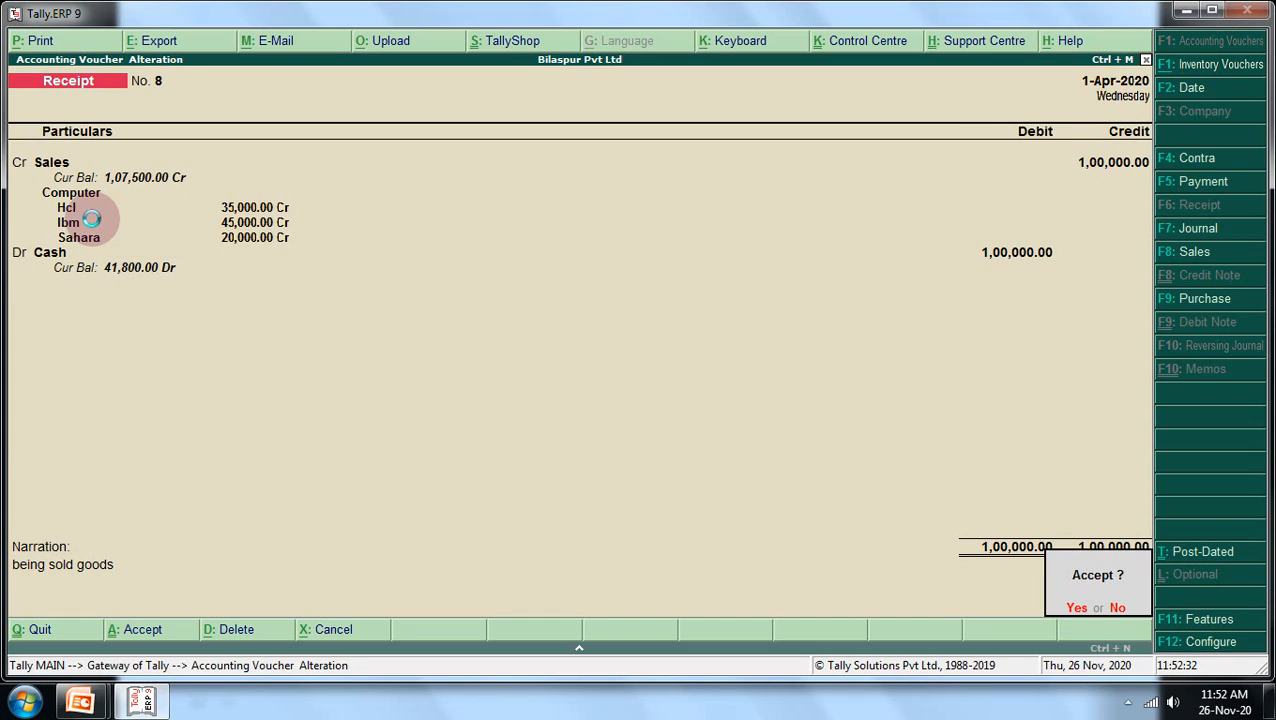
key("Return")
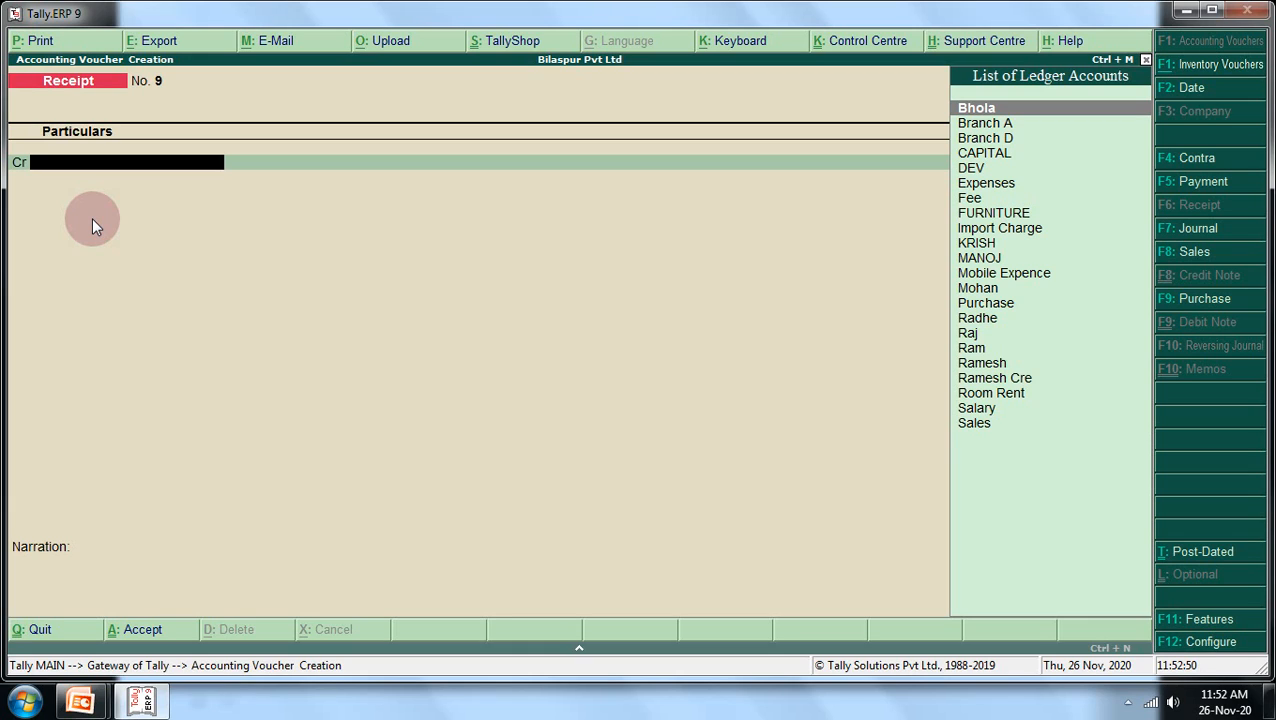
Start a purchase voucher without a supplier invoice number or date and credit the Cash ledger with 40,000, keeping the default supplier details.
key("F9")
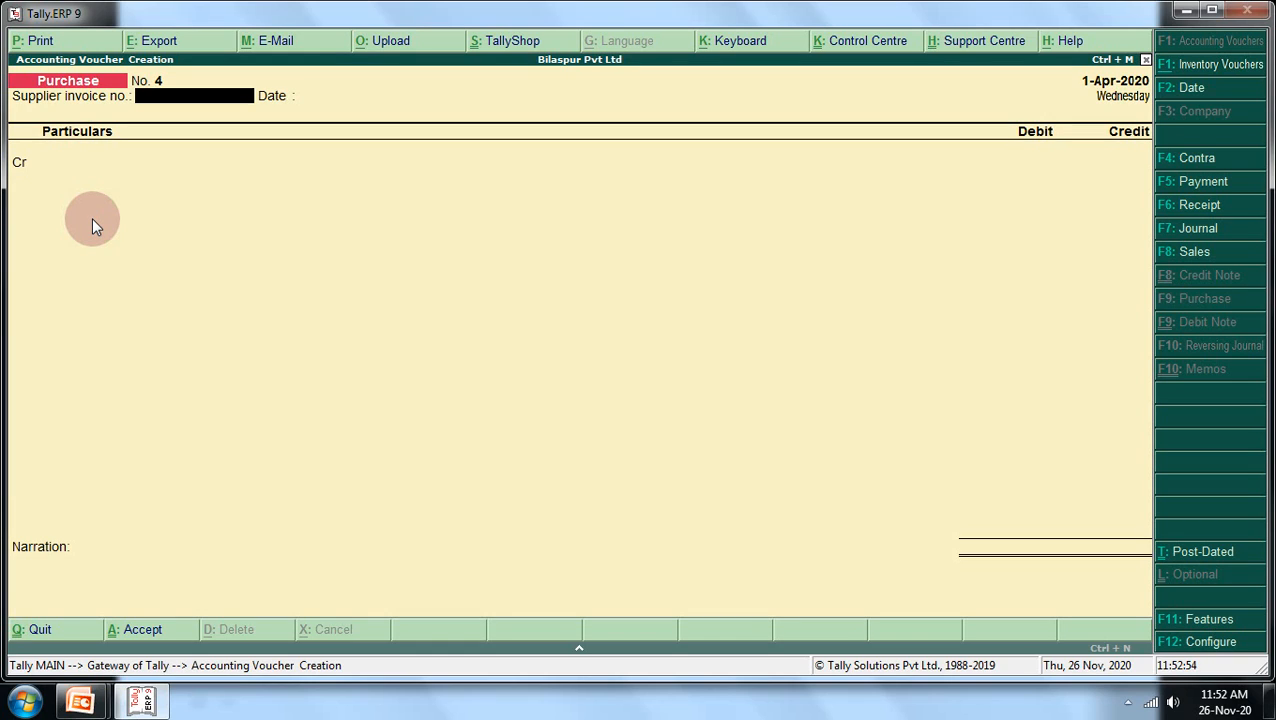
key("Return")
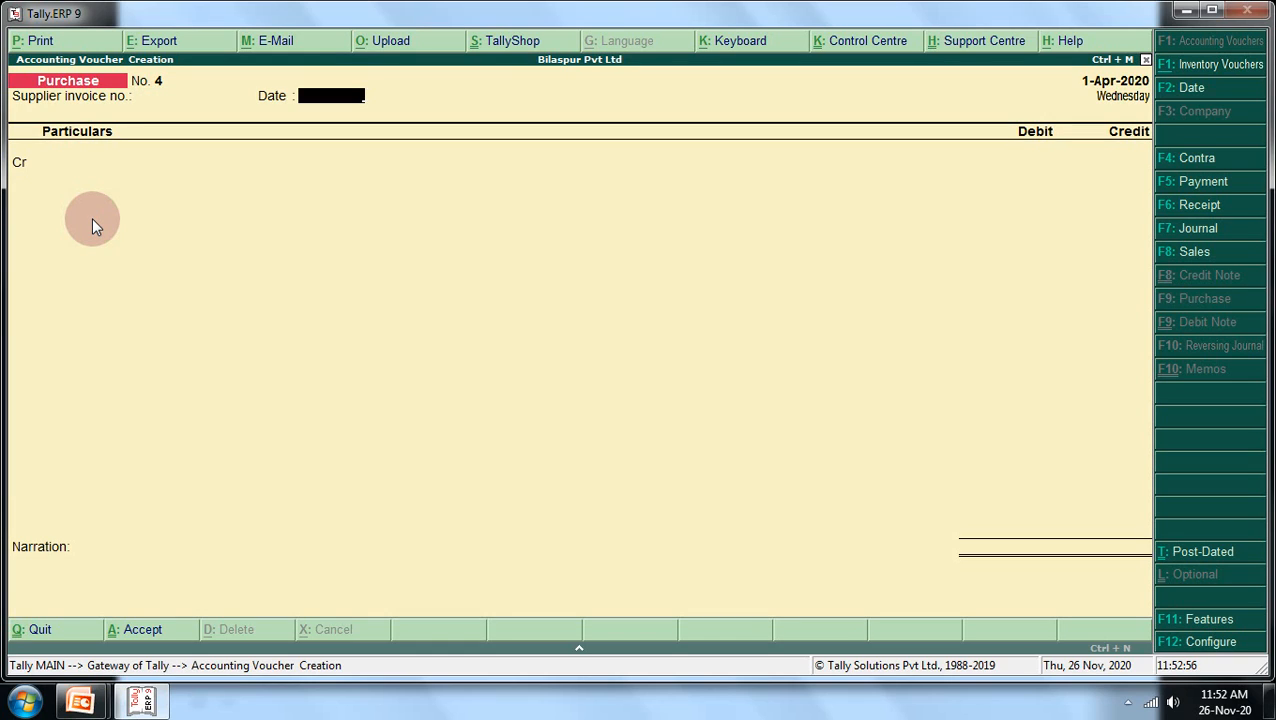
key("Return")
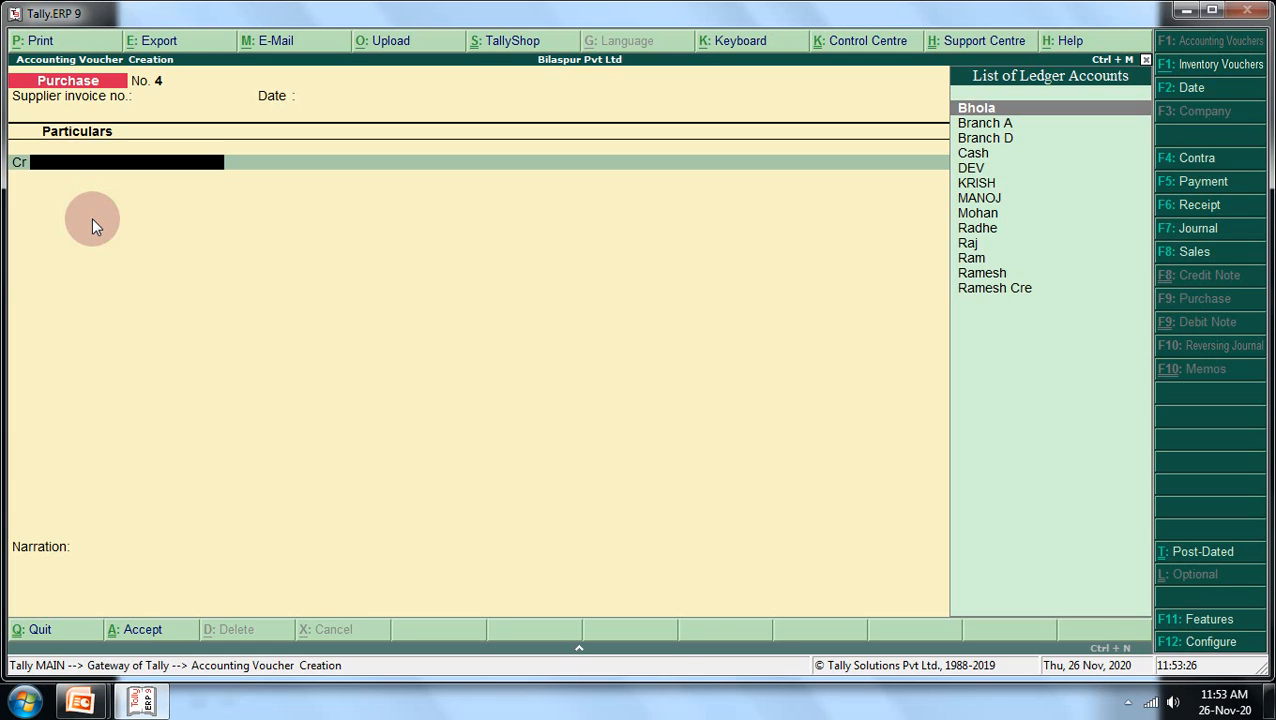
type("C")
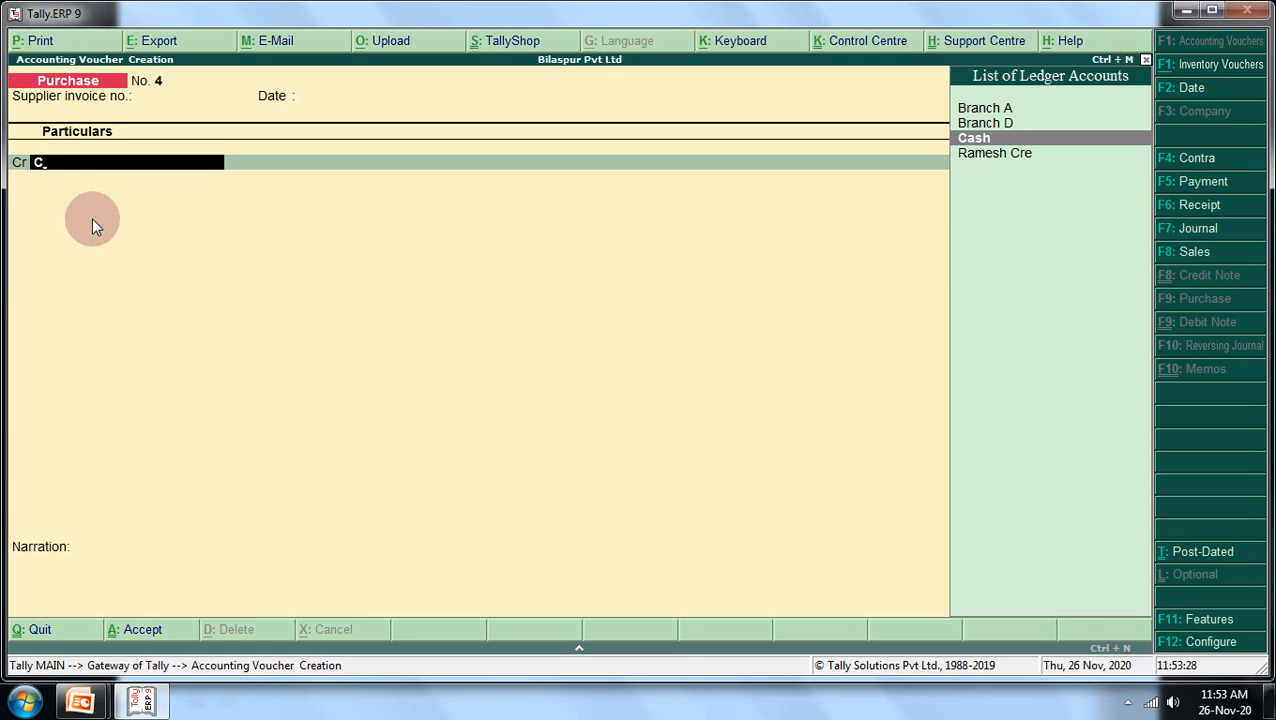
key("Return")
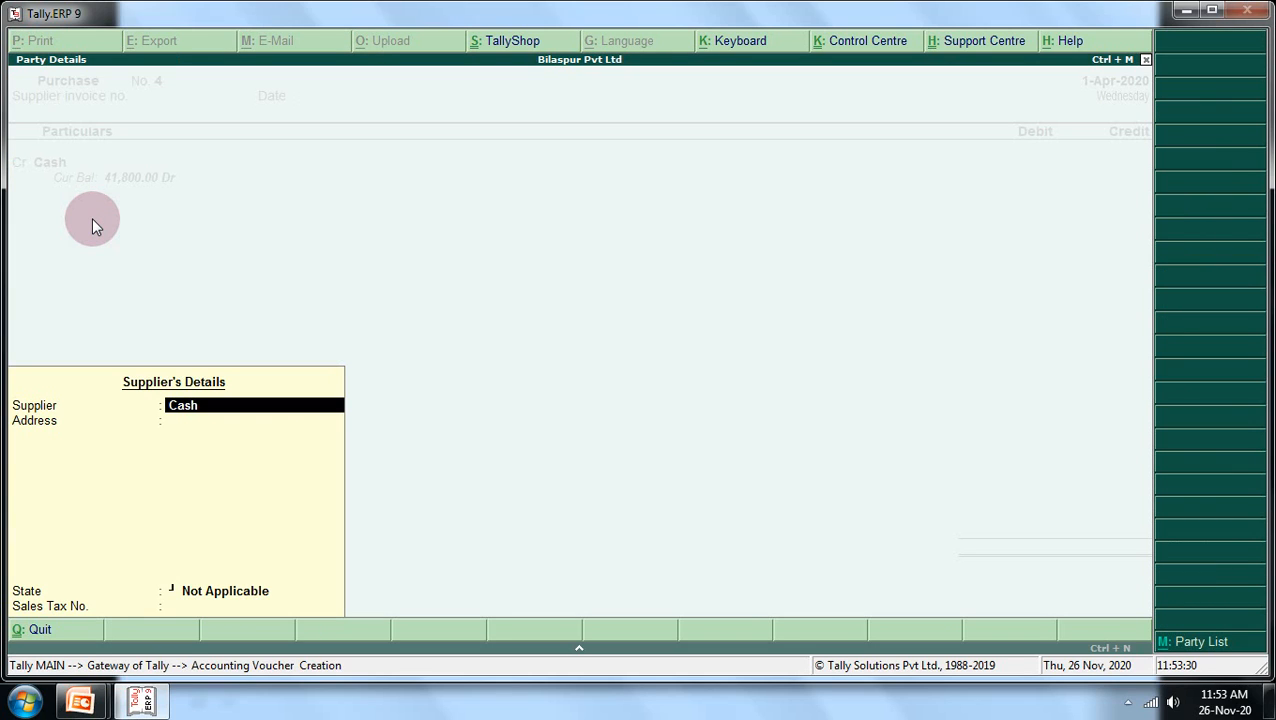
key("Return")
key("Return")
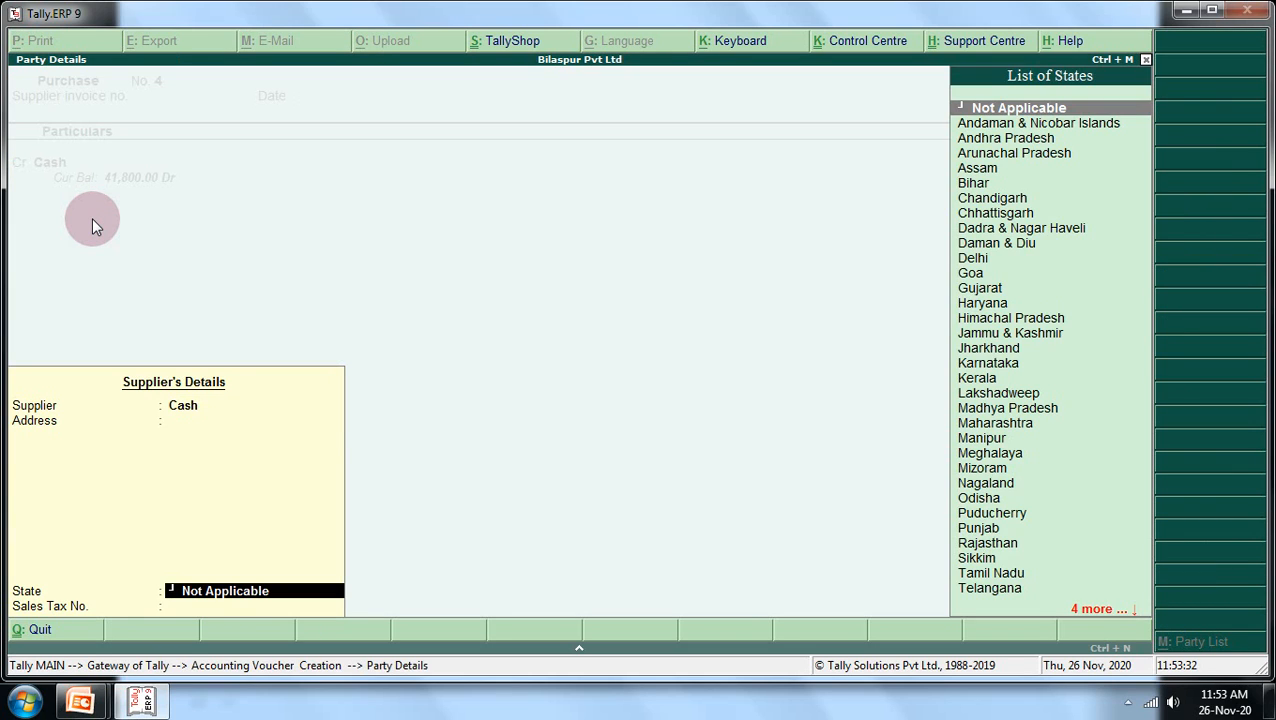
key("Return")
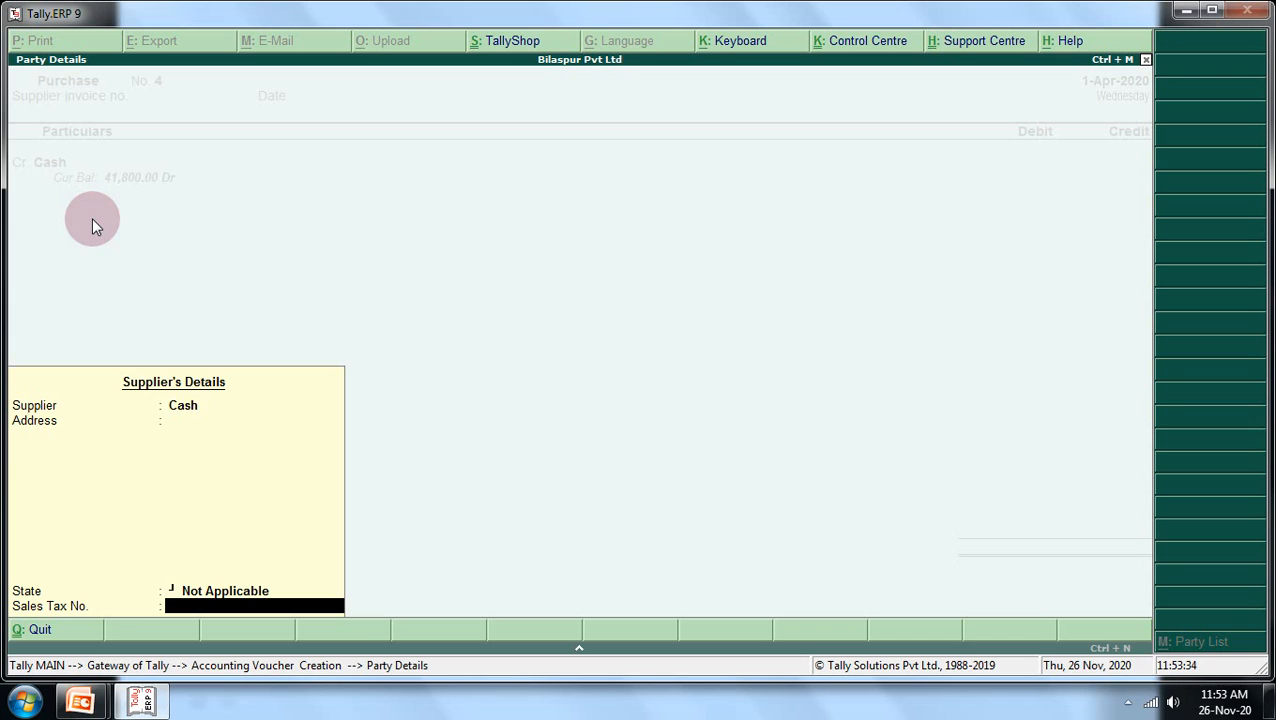
key("Return")
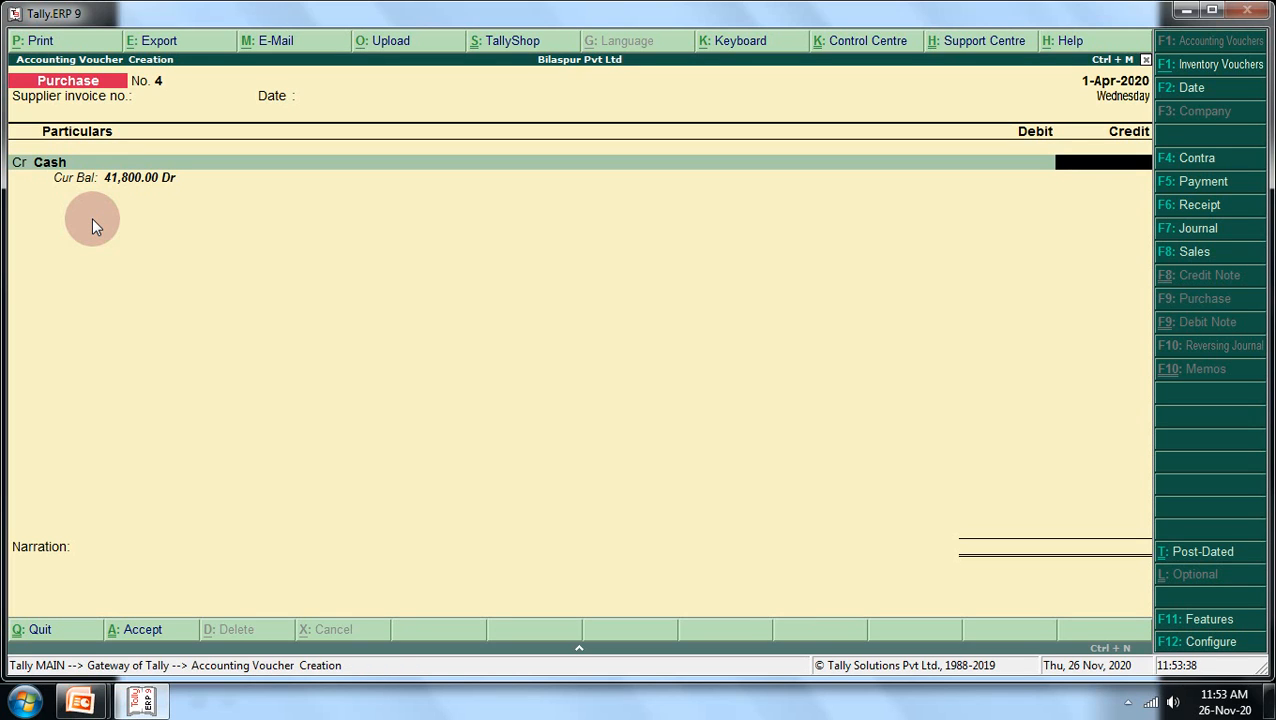
type("40000")
key("Return")
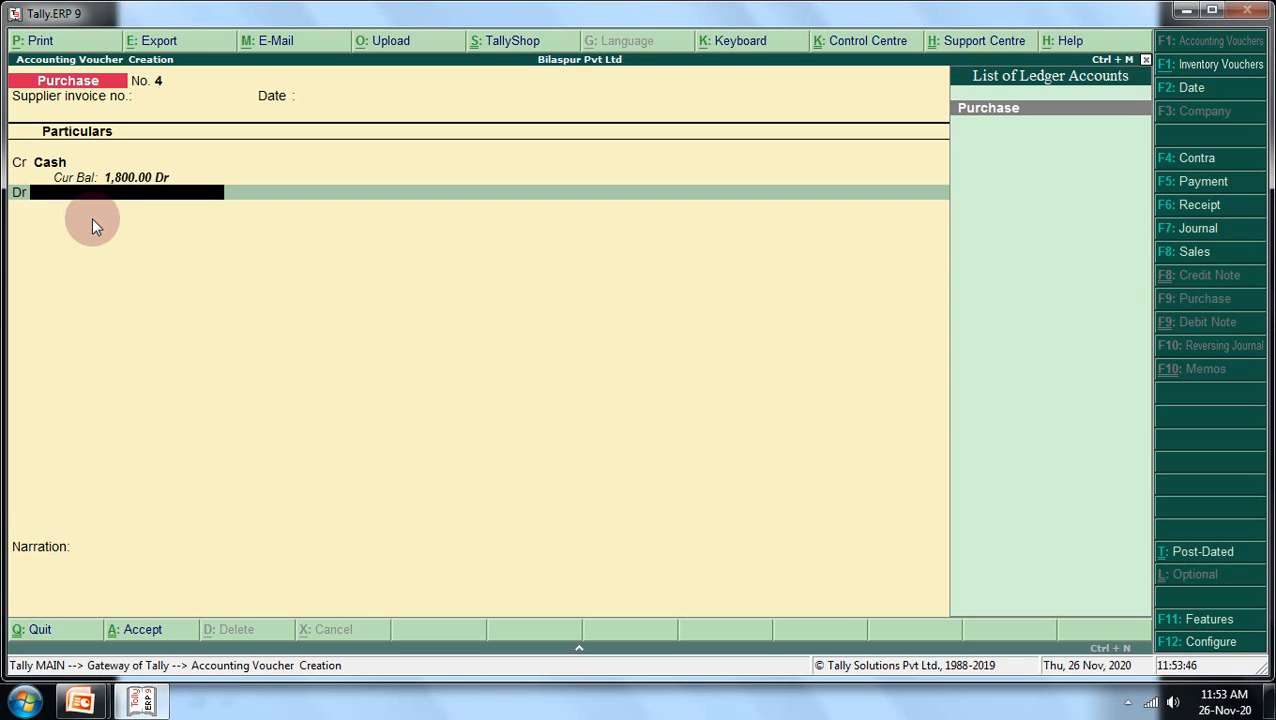
Debit the Purchase ledger with 40,000 and allocate the full amount to the Ibm cost centre under the Computer category.
key("Return")
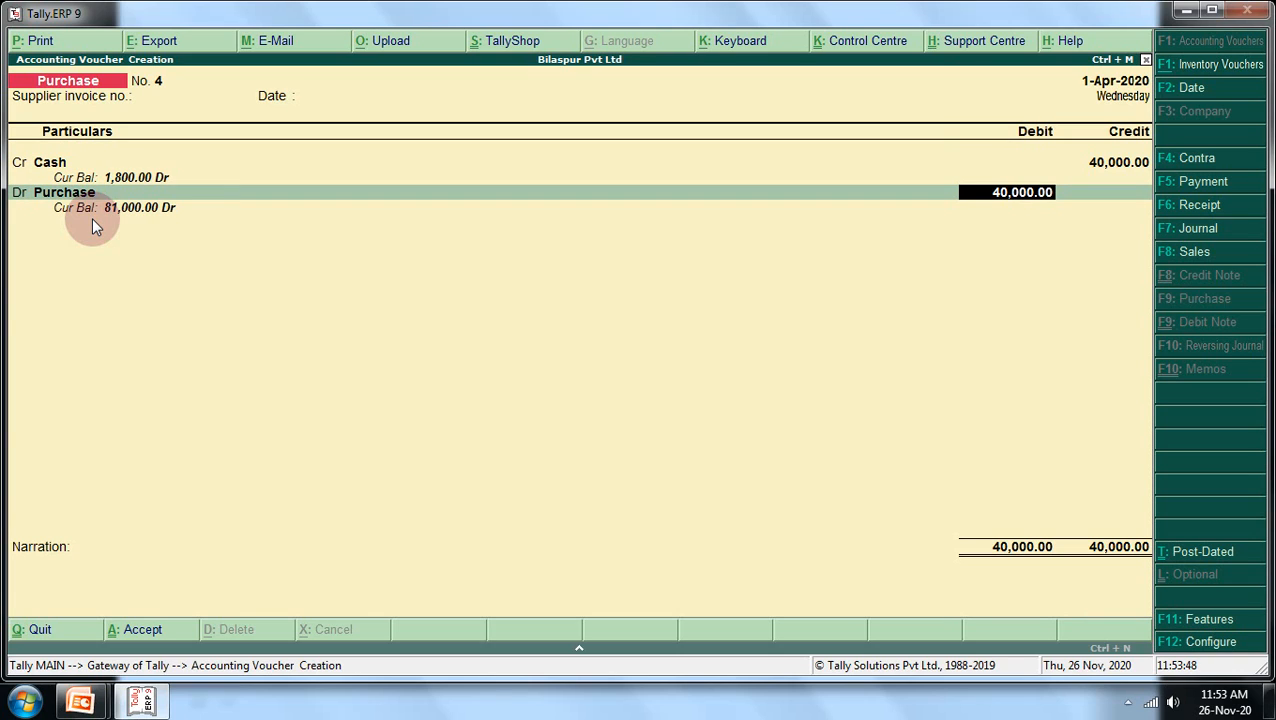
key("Return")
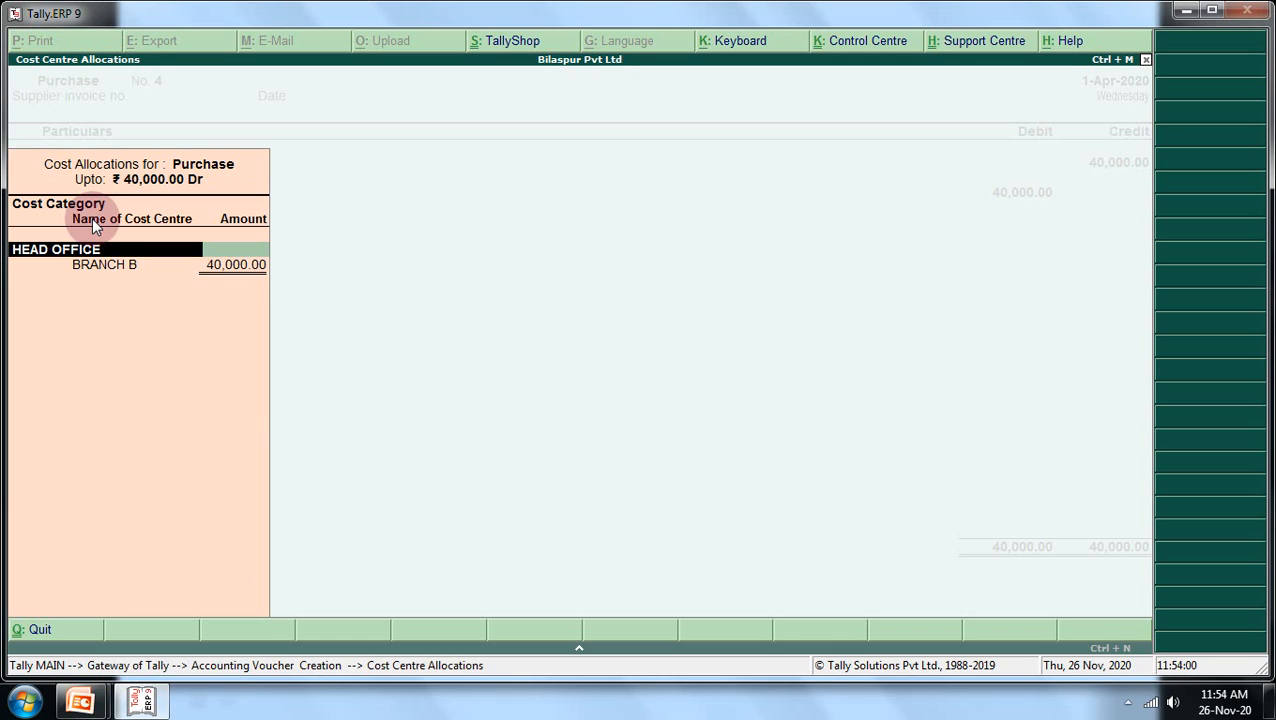
type("C")
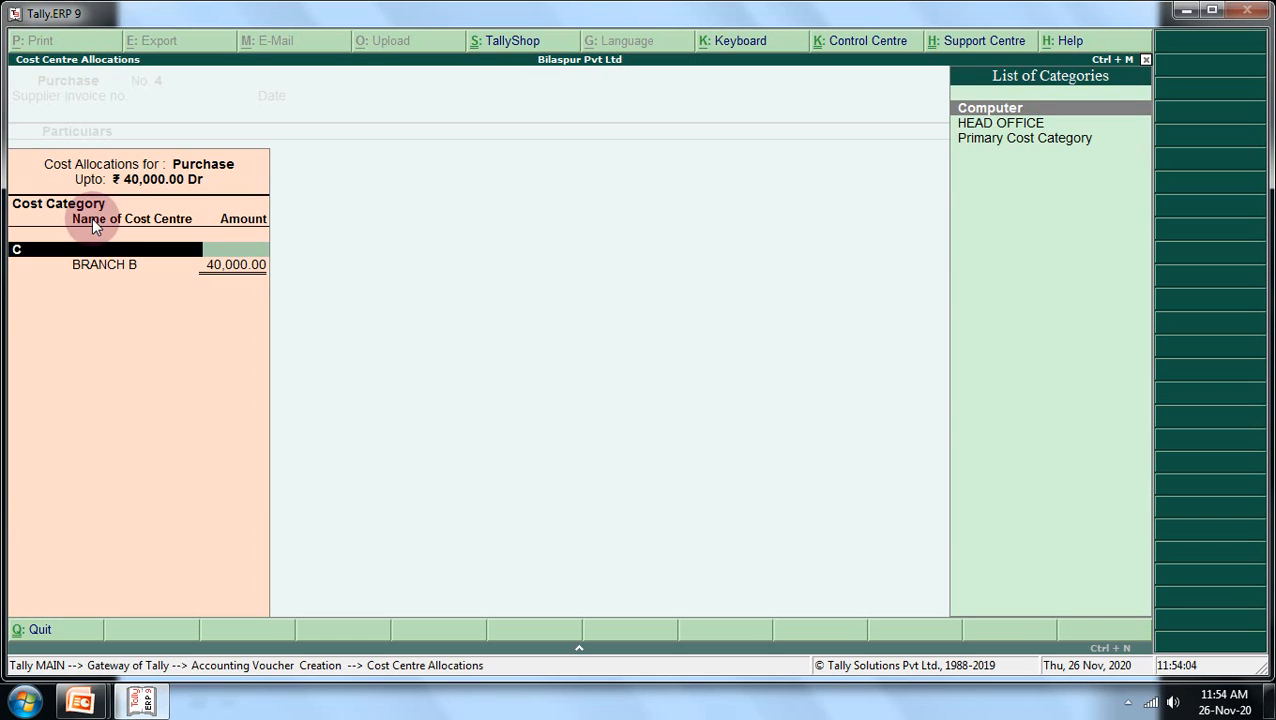
key("Return")
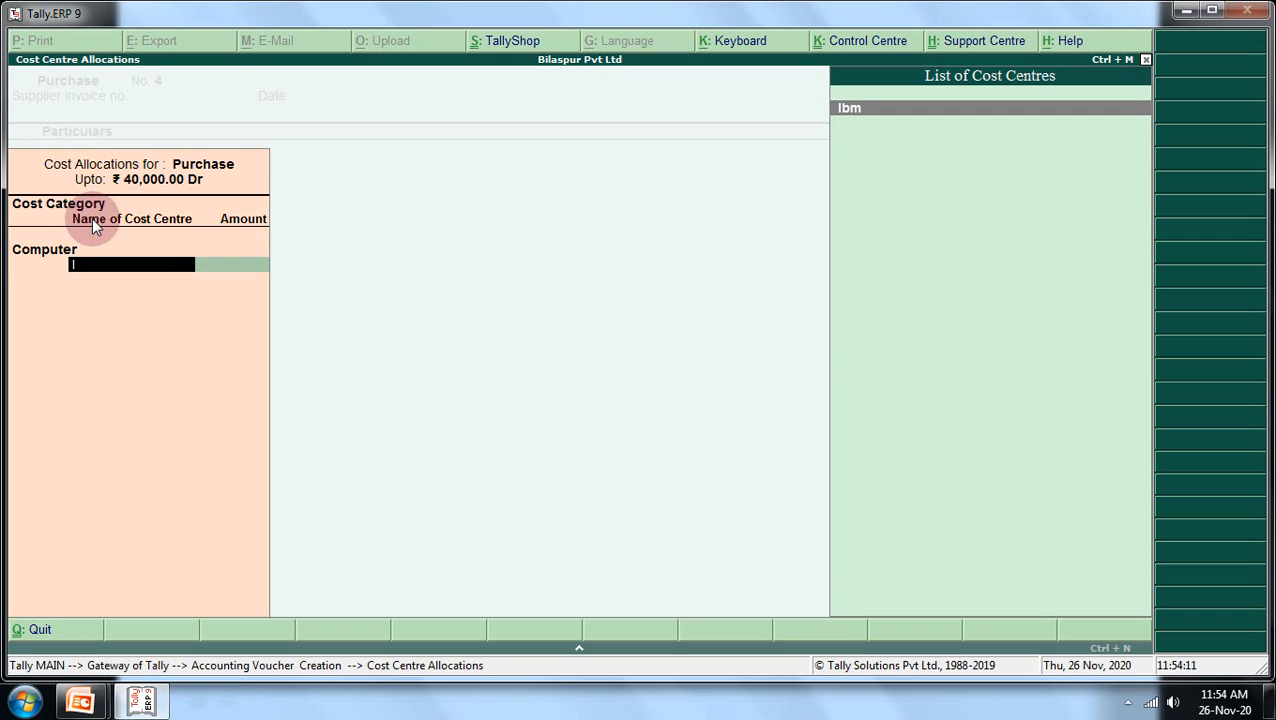
key("Return")
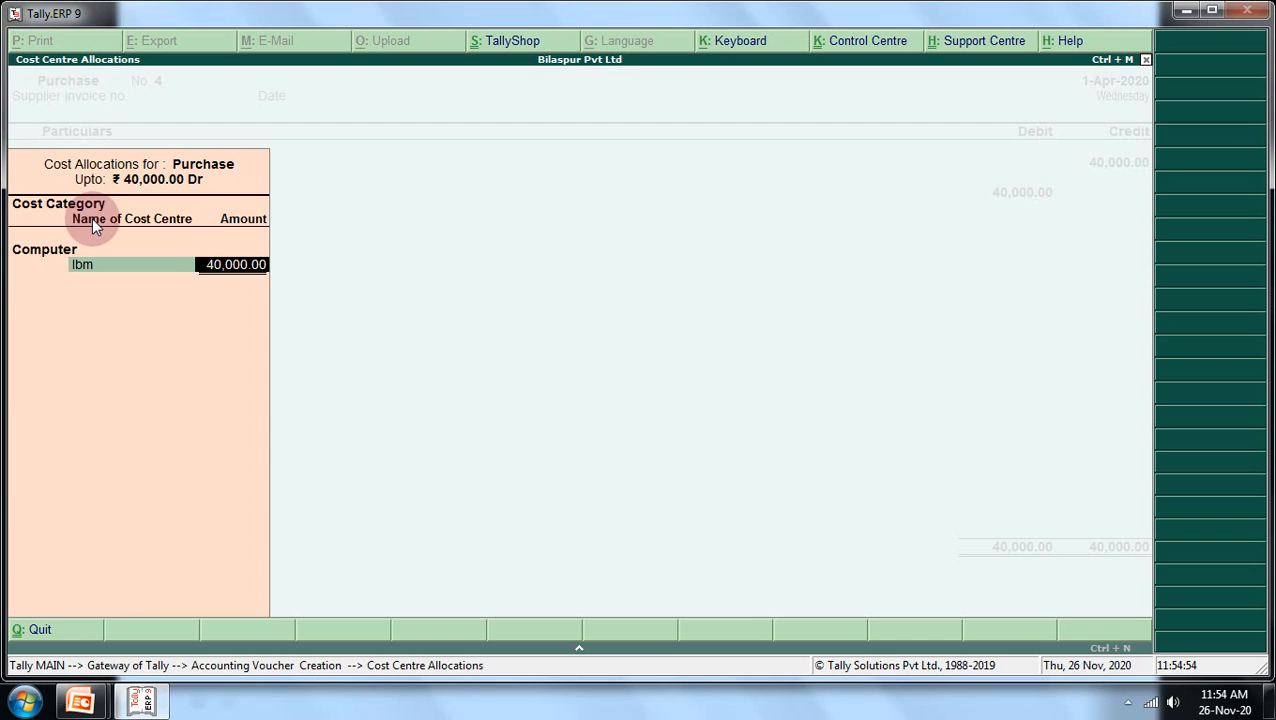
key("Return")
key("Return")
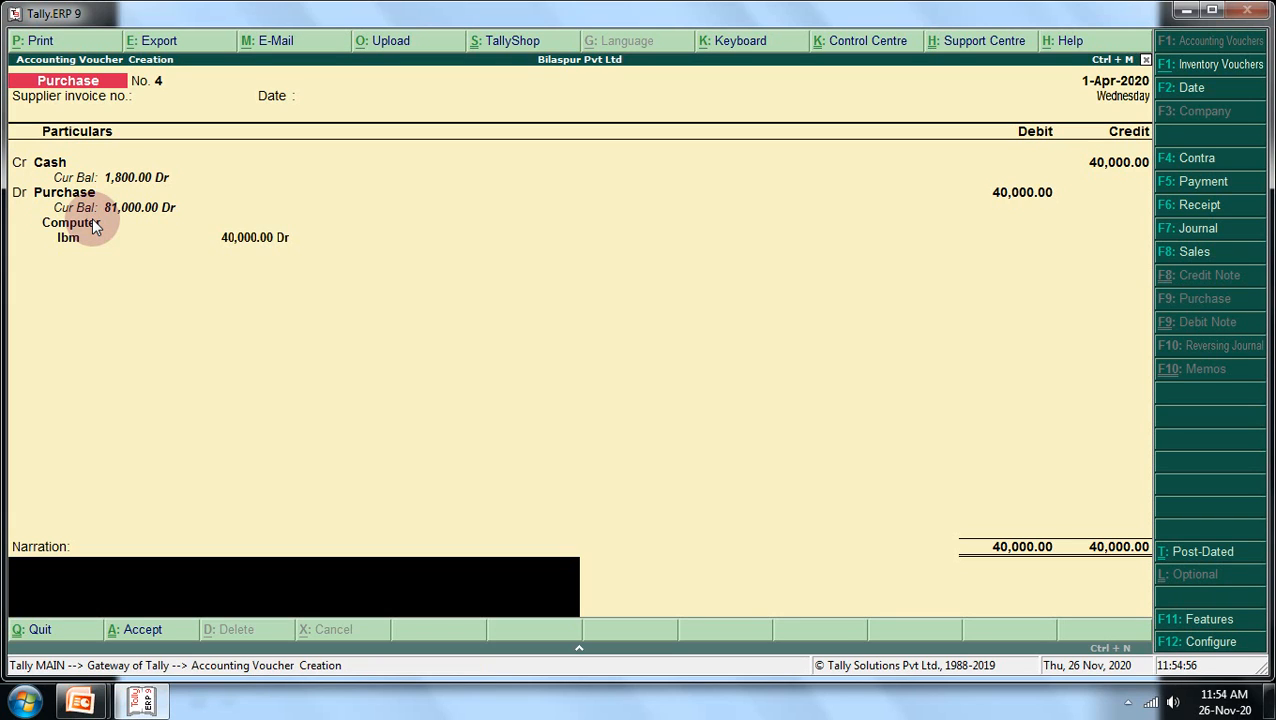
Enter the narration "being purhcase goods" and save the purchase voucher.
type("being purhcase g")
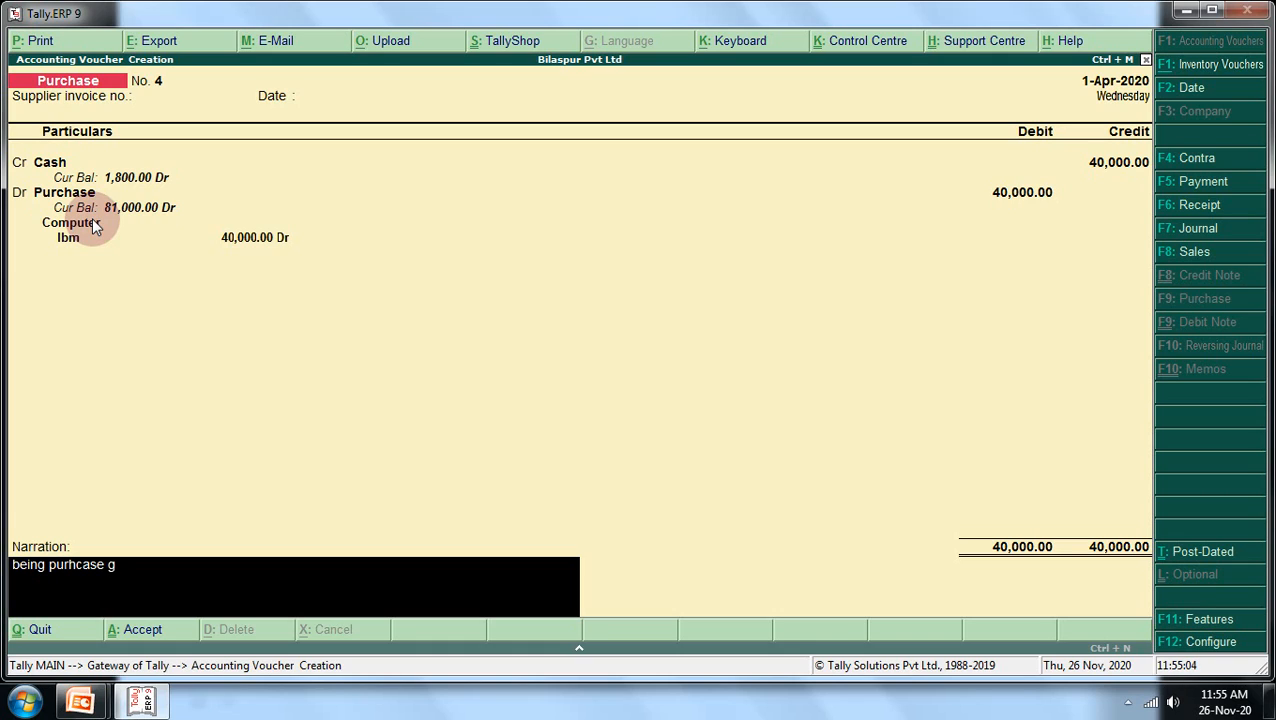
type("oods")
key("Return")
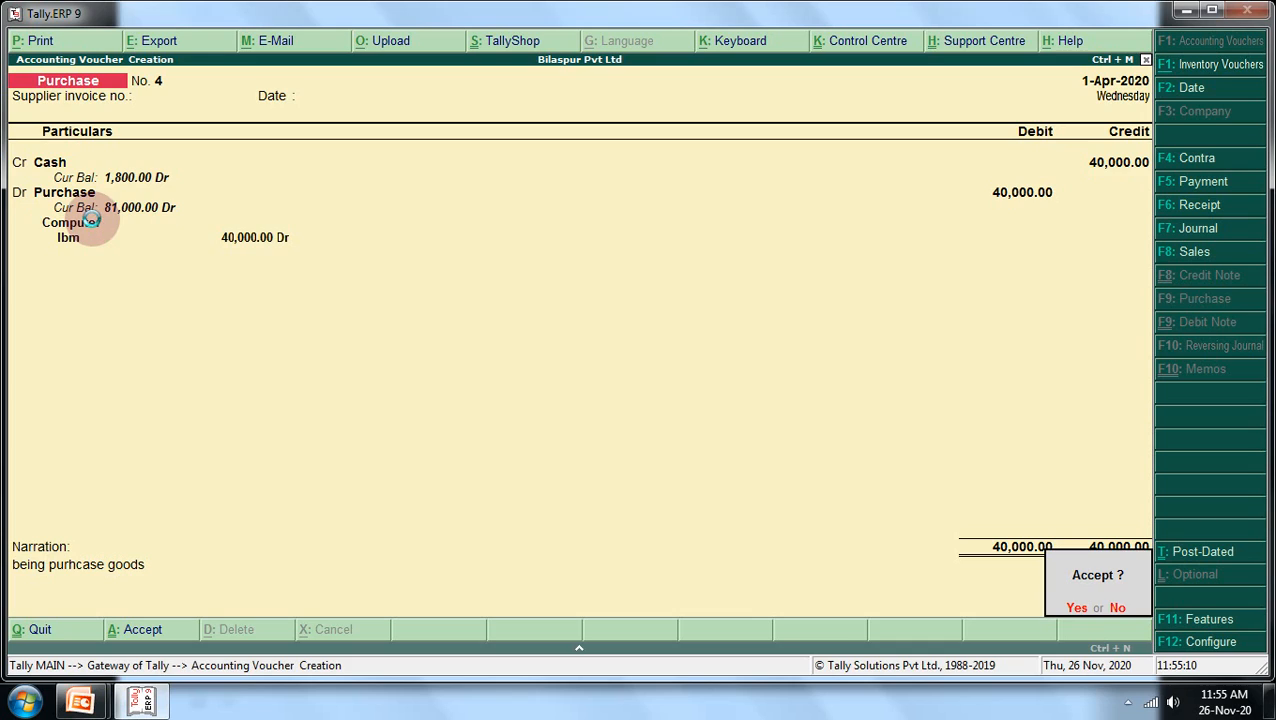
key("y")
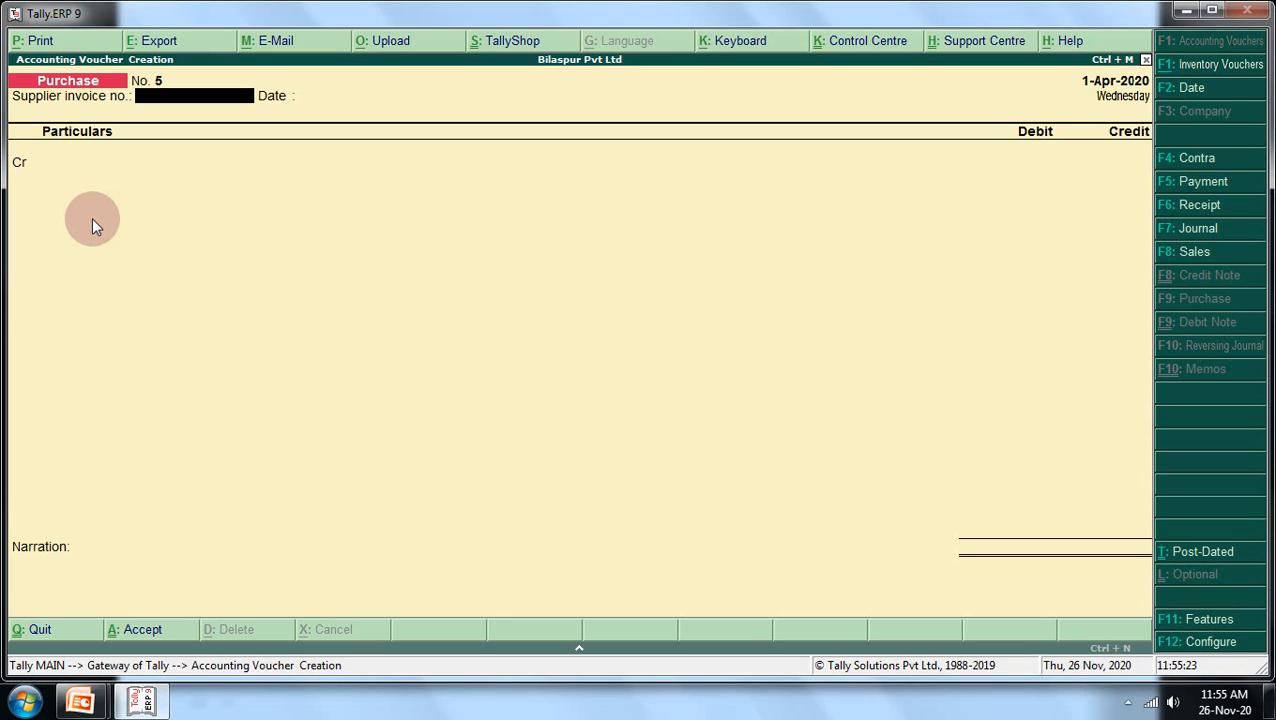
Start a new receipt voucher and credit the Sales ledger with 50,000.
key("F6")
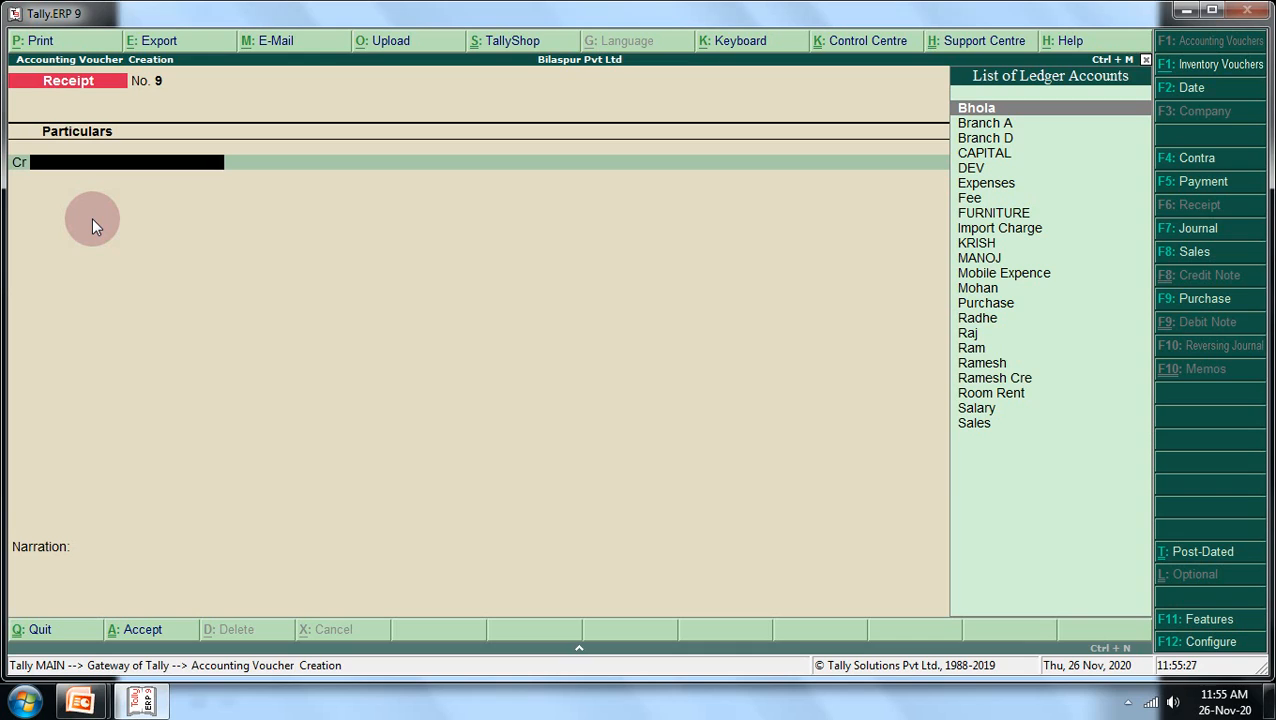
type("s")
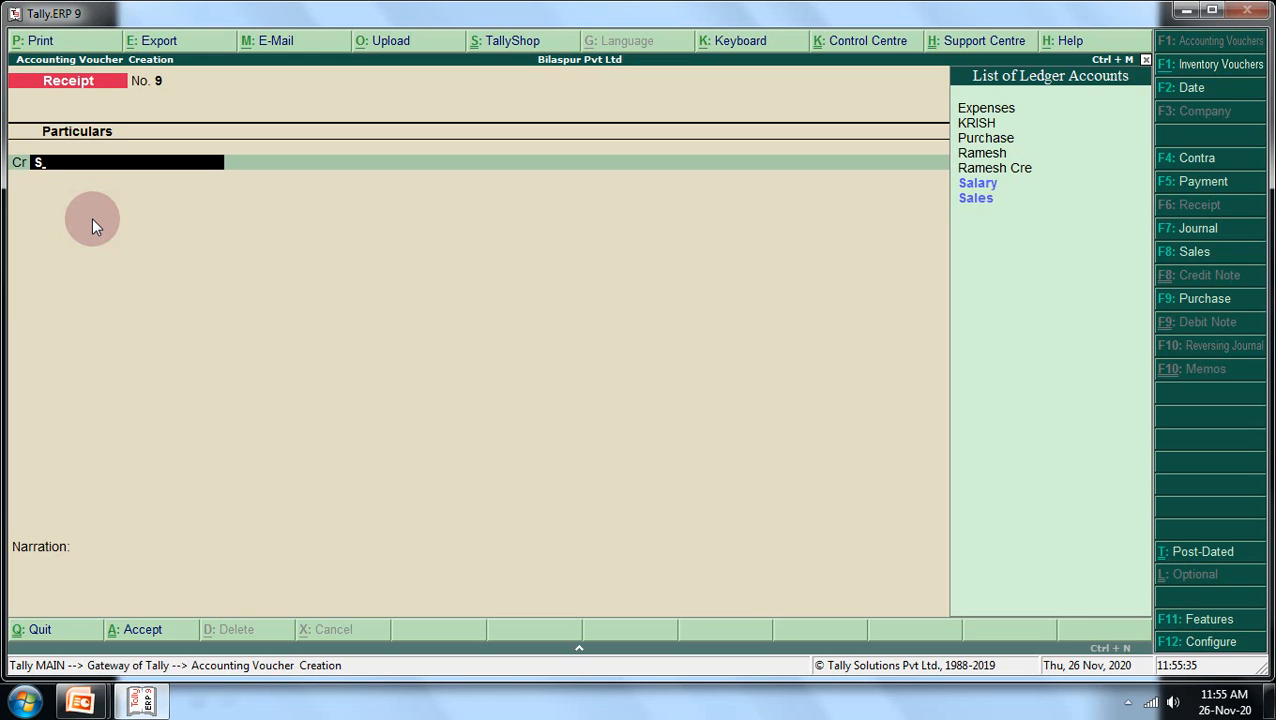
key("Down")
key("Down")
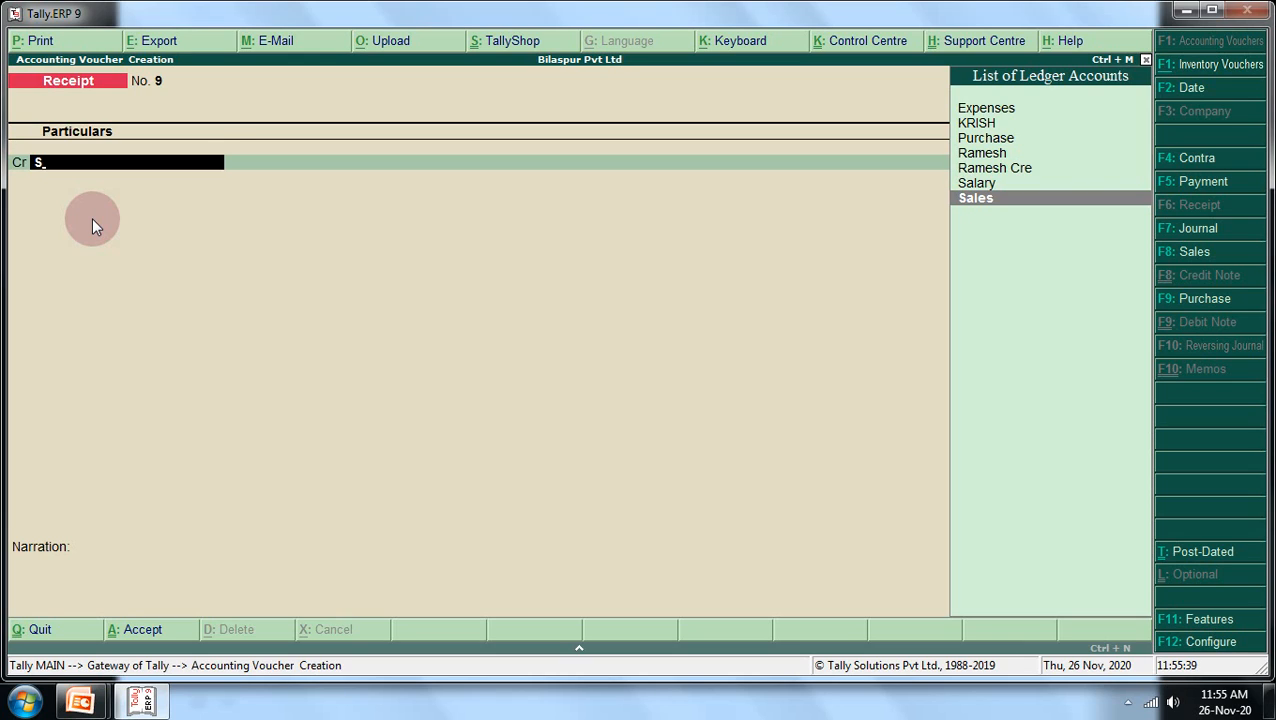
key("Return")
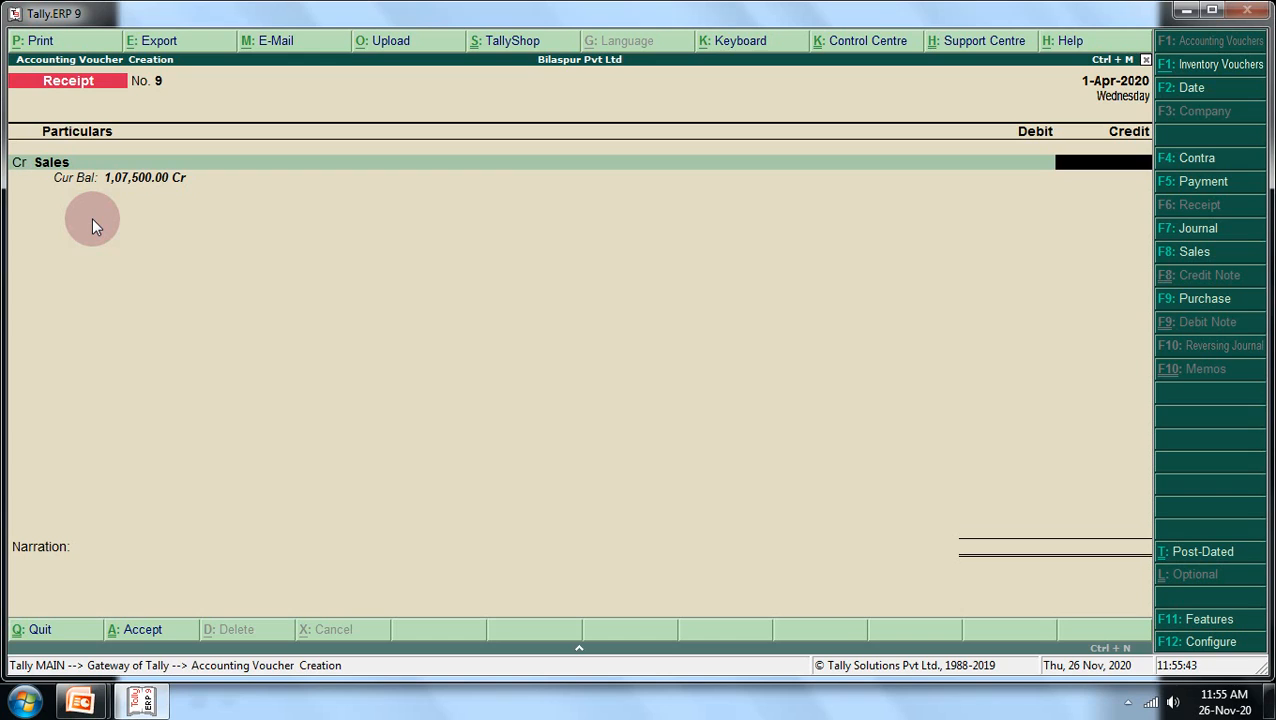
type("50000")
key("Return")
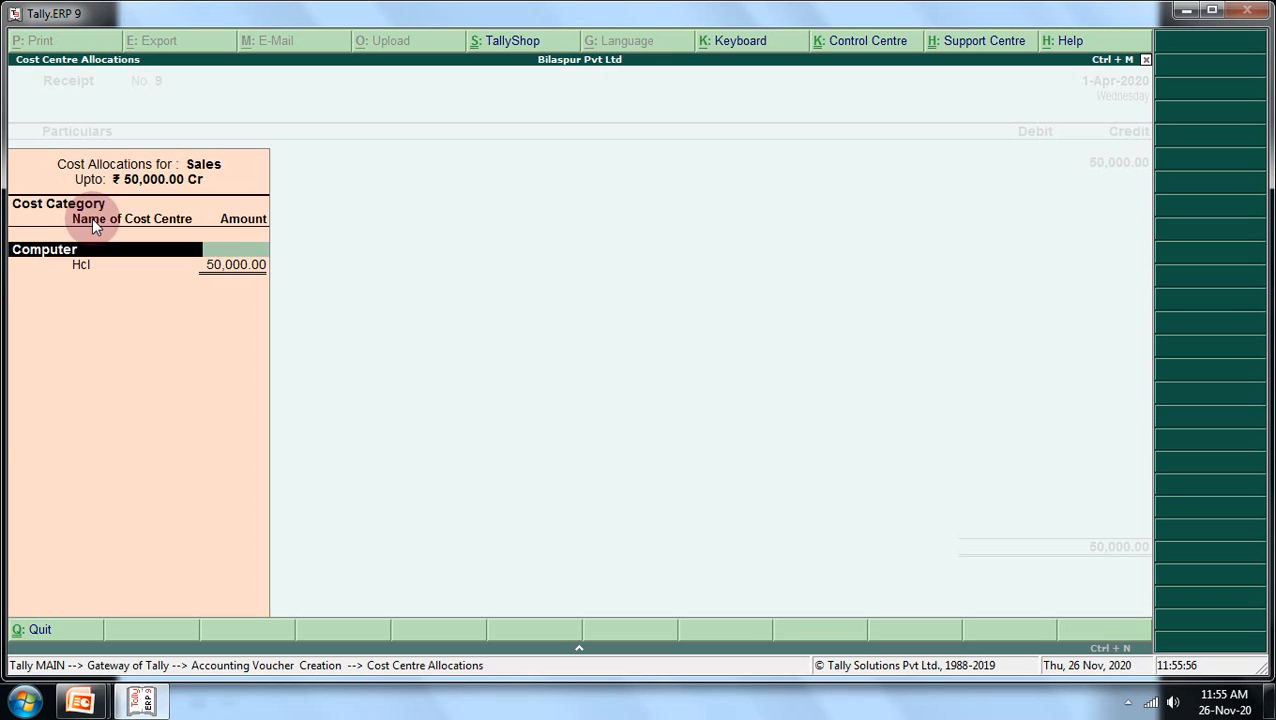
Allocate the 50,000 Sales amount to the Intel cost centre under the Woofer category.
type("W")
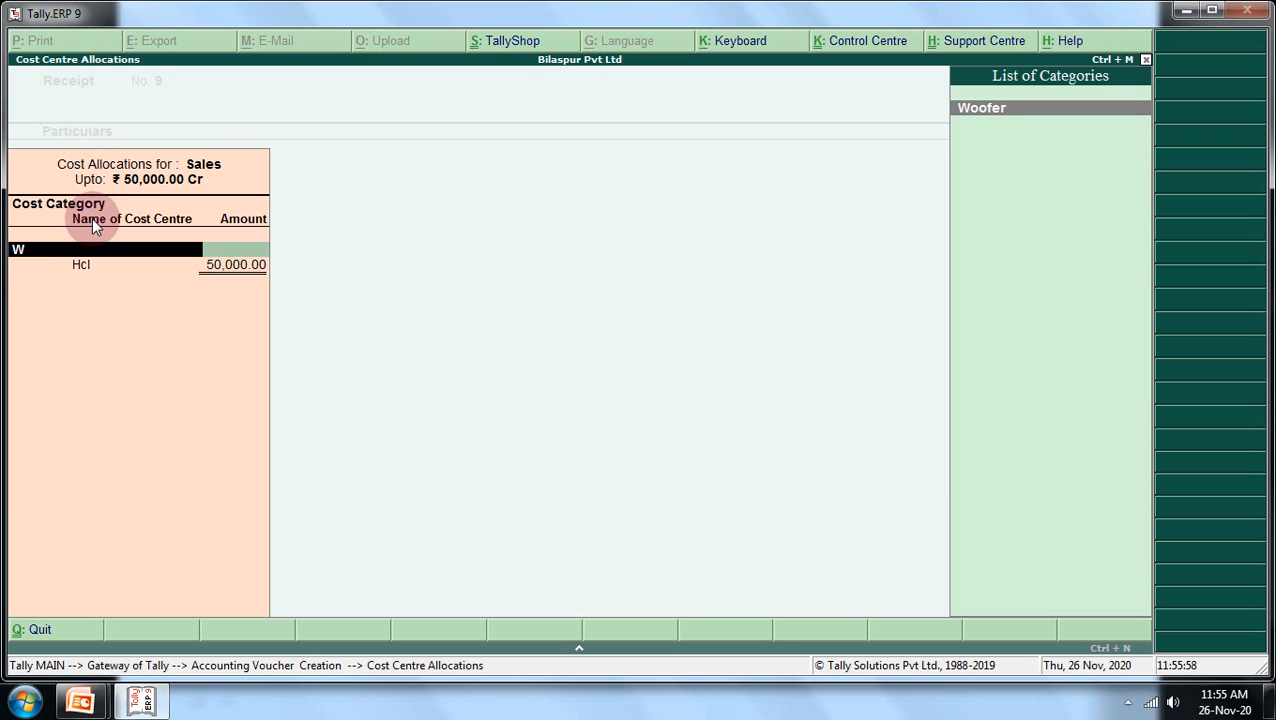
key("Return")
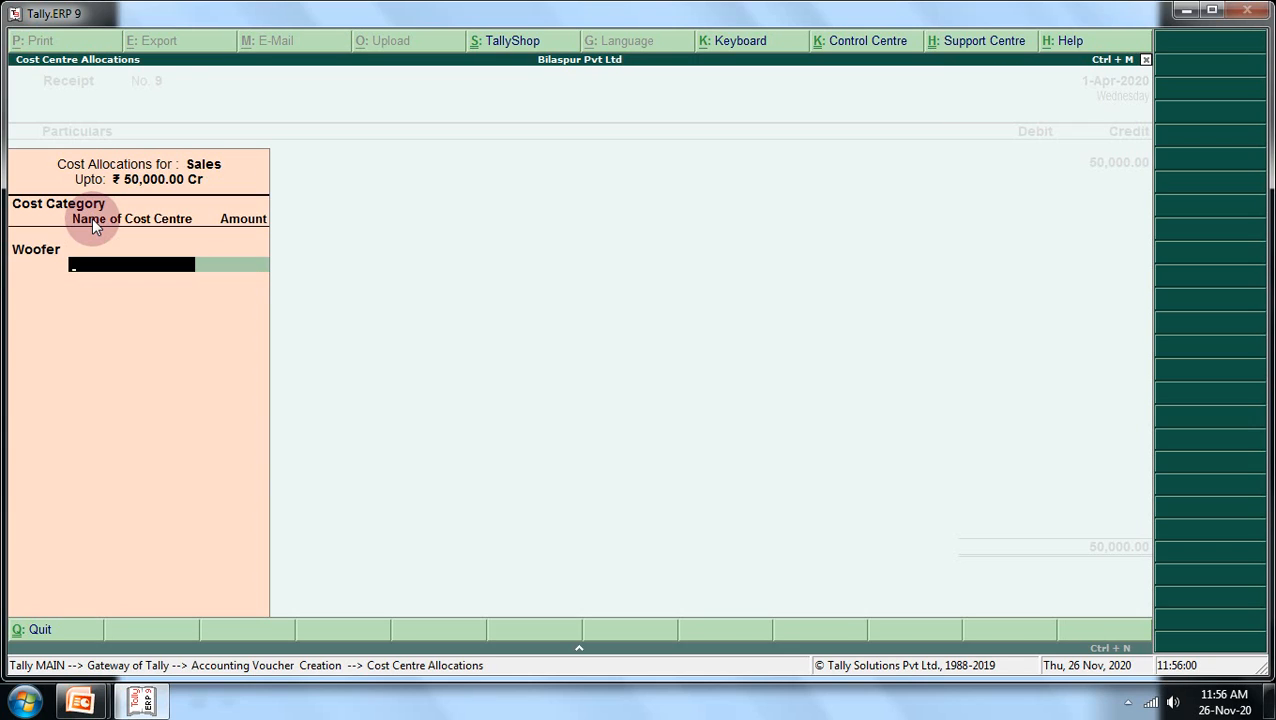
type("In")
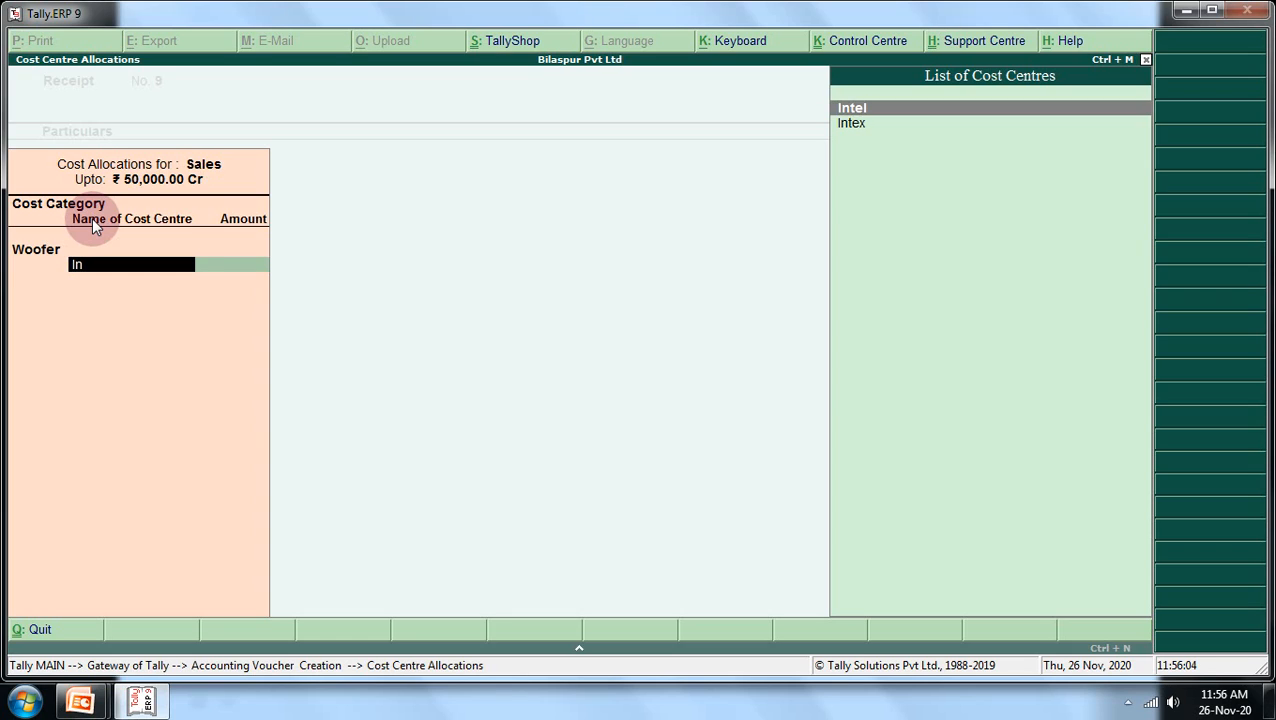
key("Return")
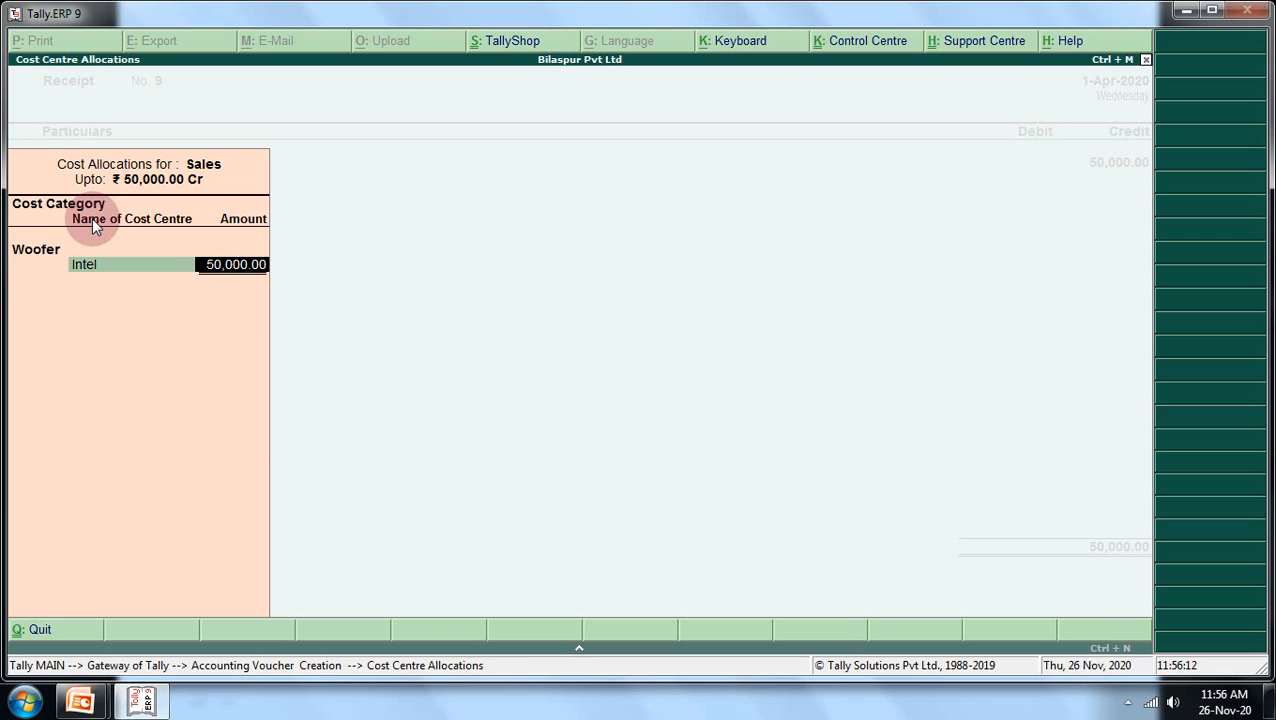
key("Return")
key("Return")
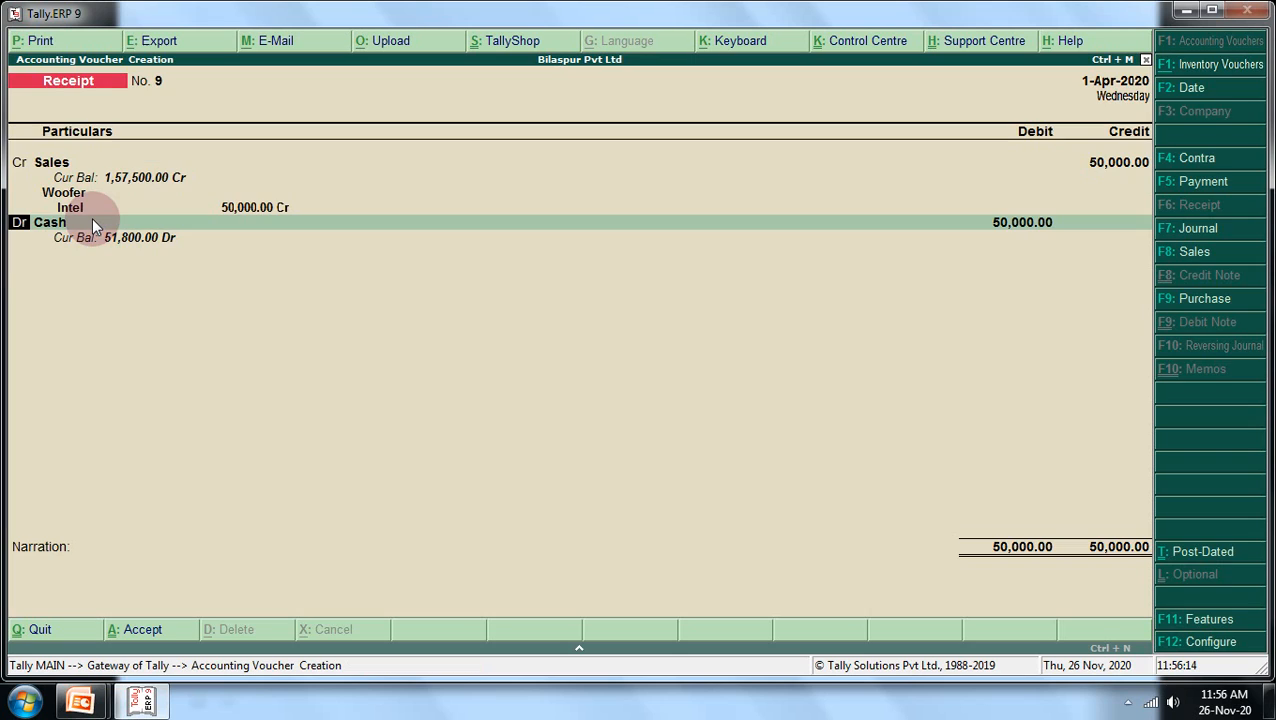
Debit Cash with 50,000 and save the receipt voucher with a blank narration.
key("Return")
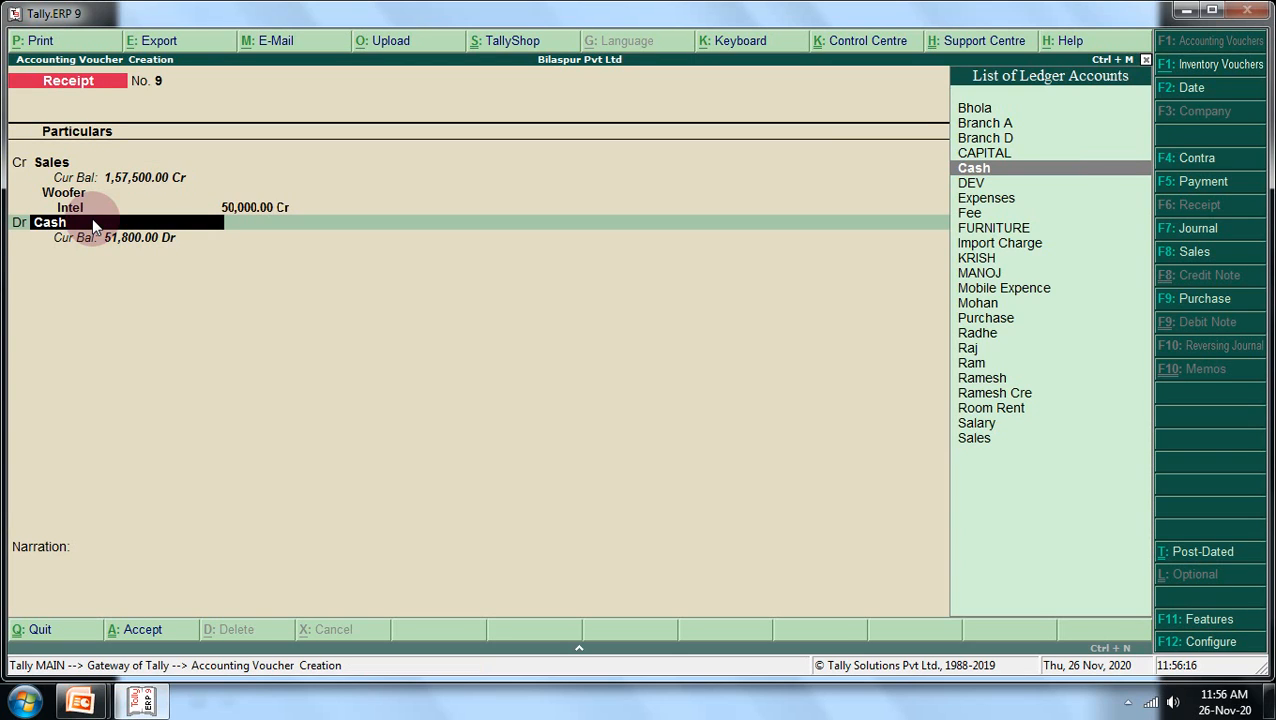
key("Return")
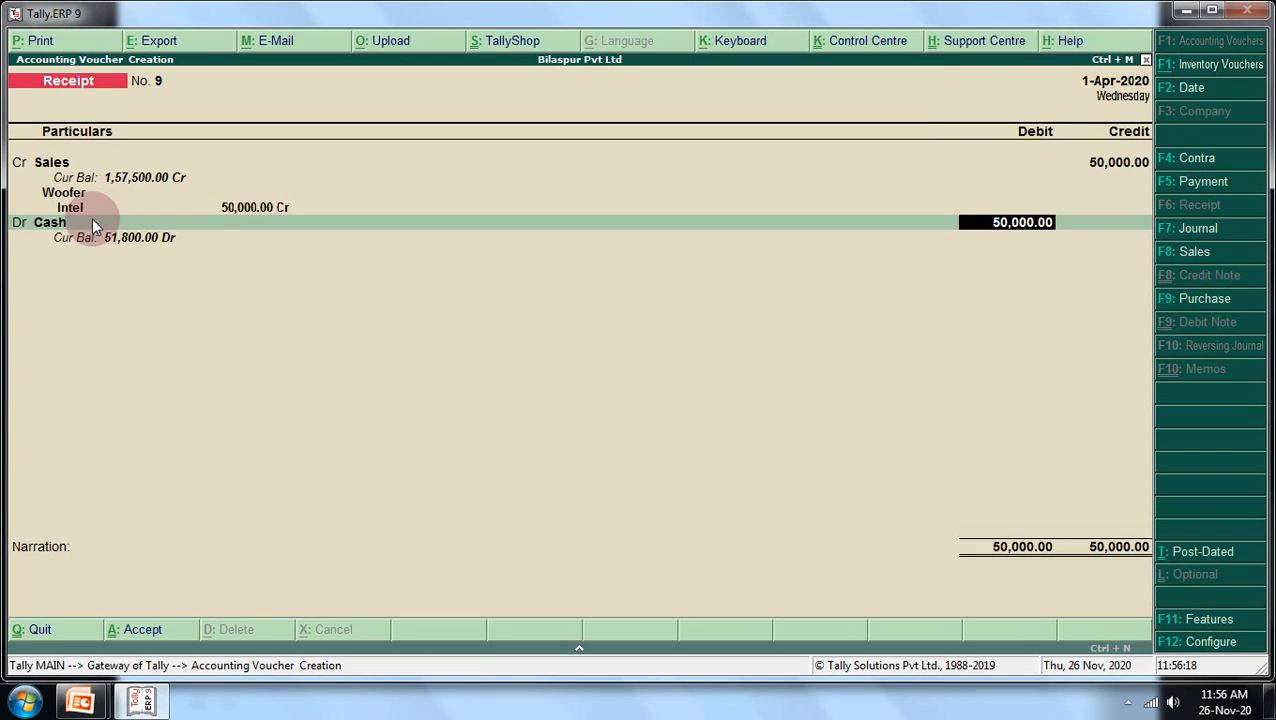
key("Return")
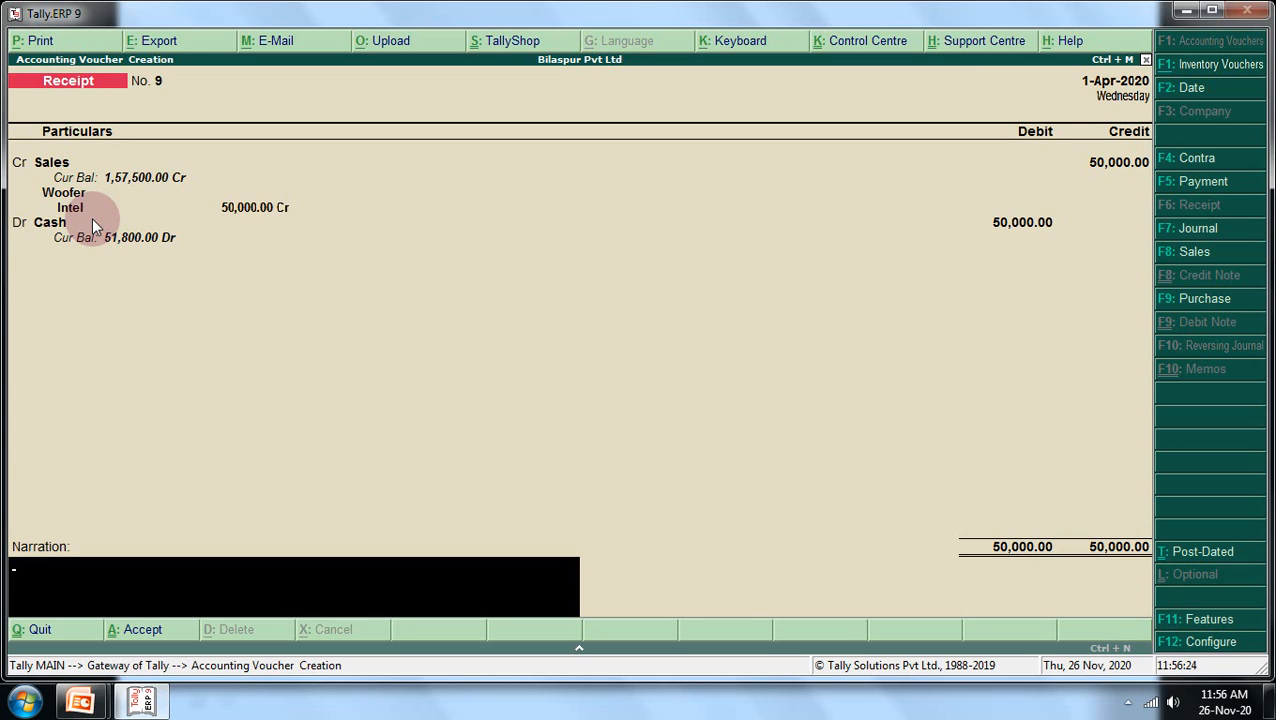
key("Return")
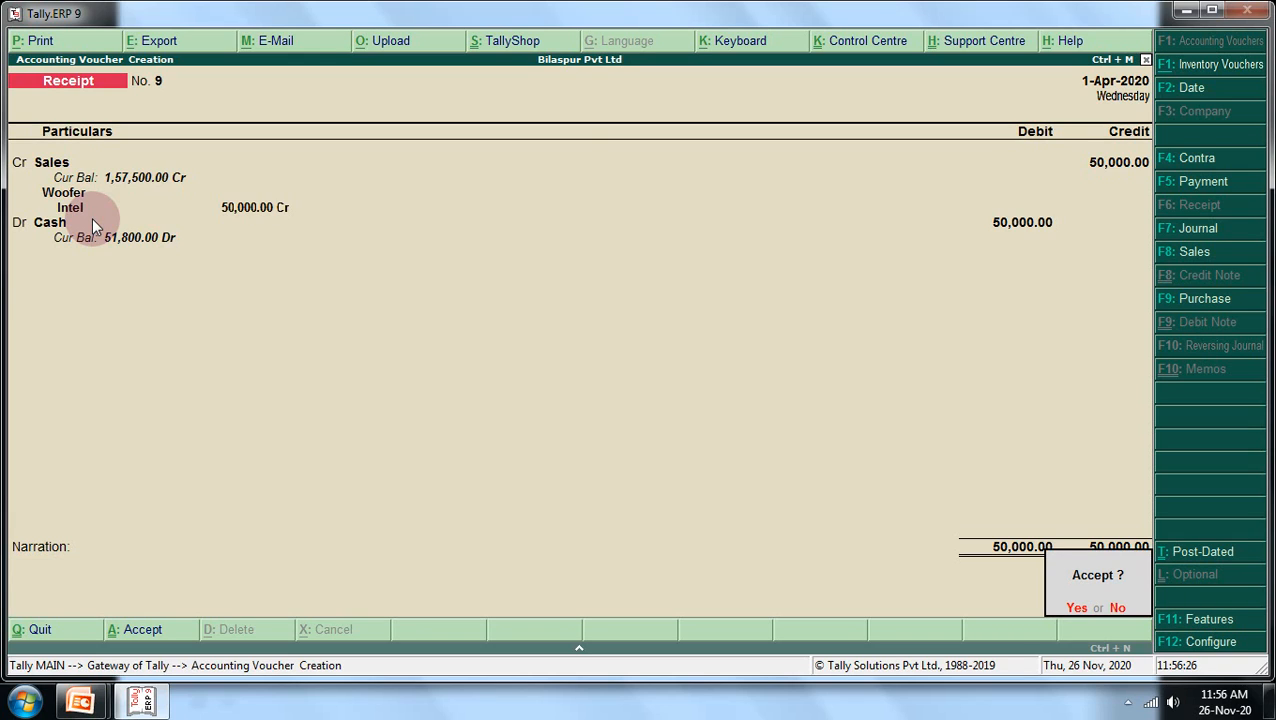
key("Return")
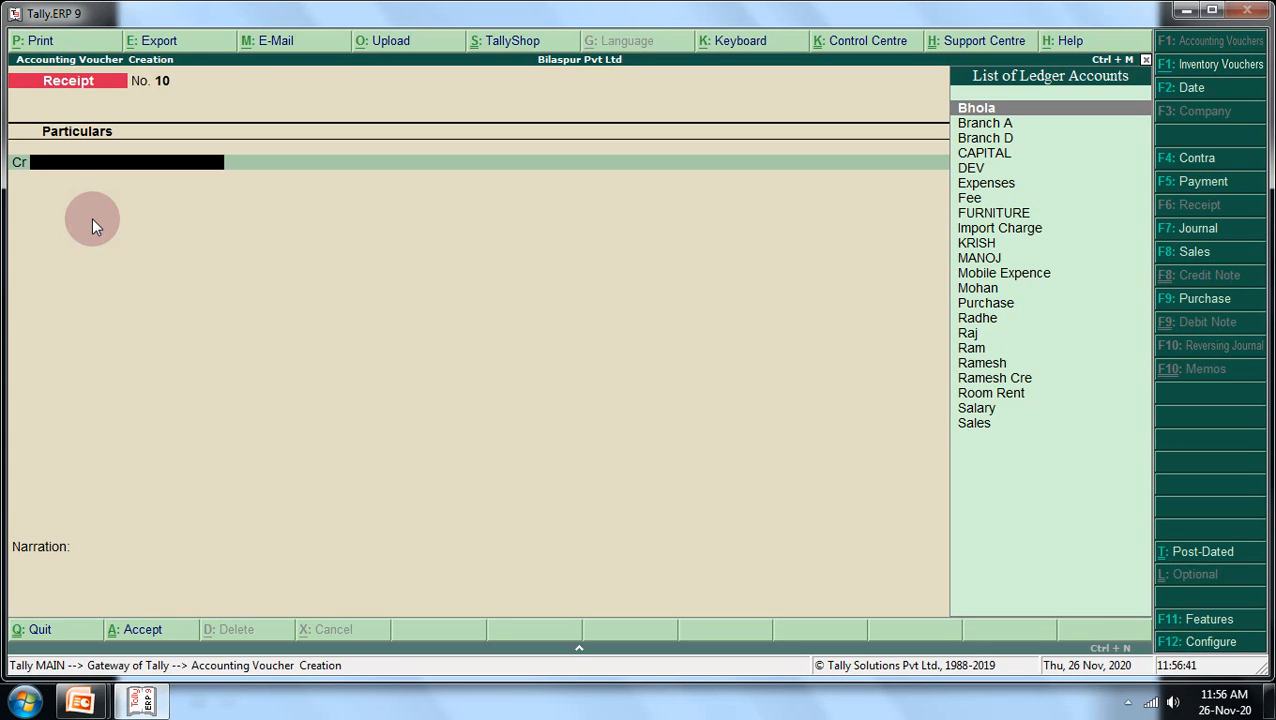
Abandon the new blank receipt voucher and open the creation form for a single ledger.
type("c")
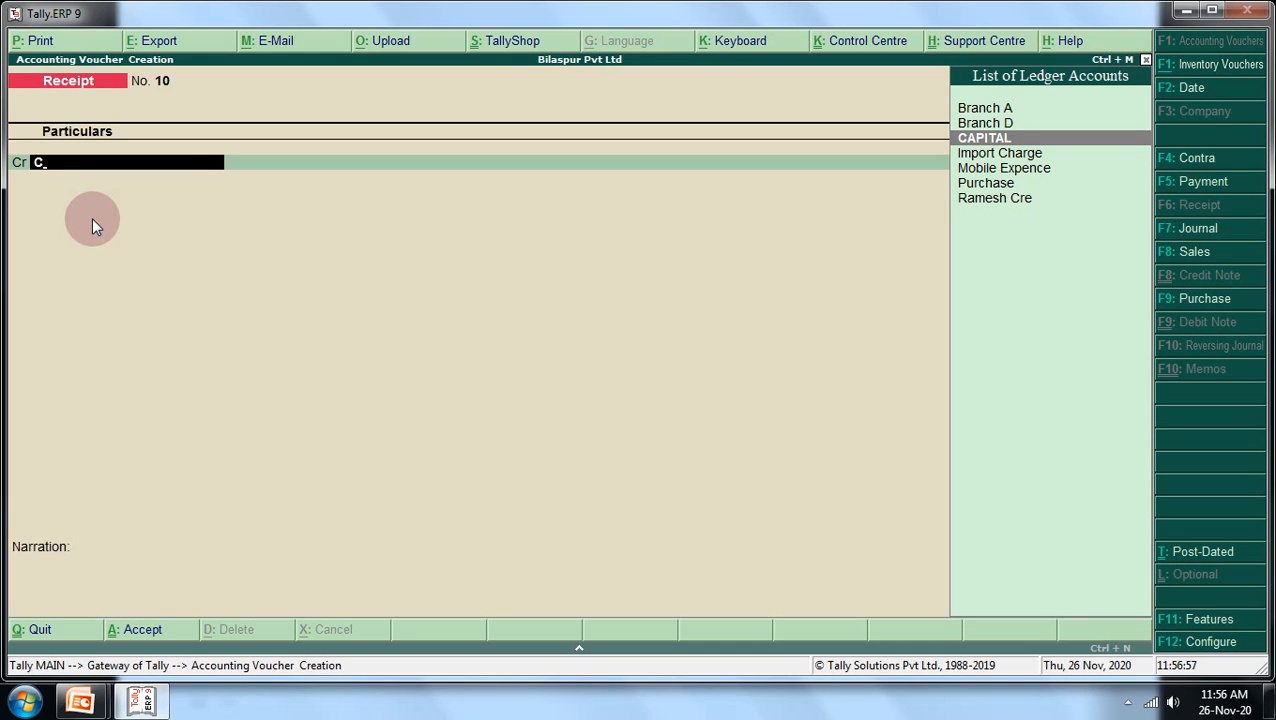
key("BackSpace")
key("Escape")
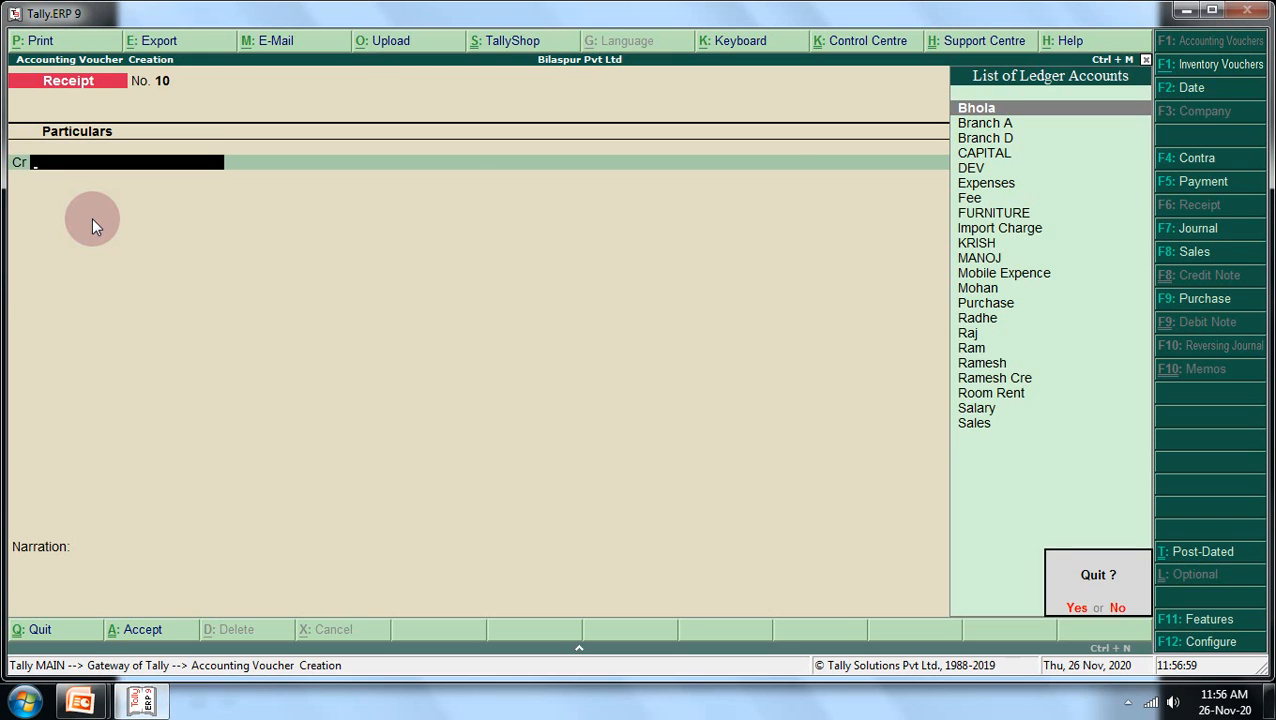
key("y")
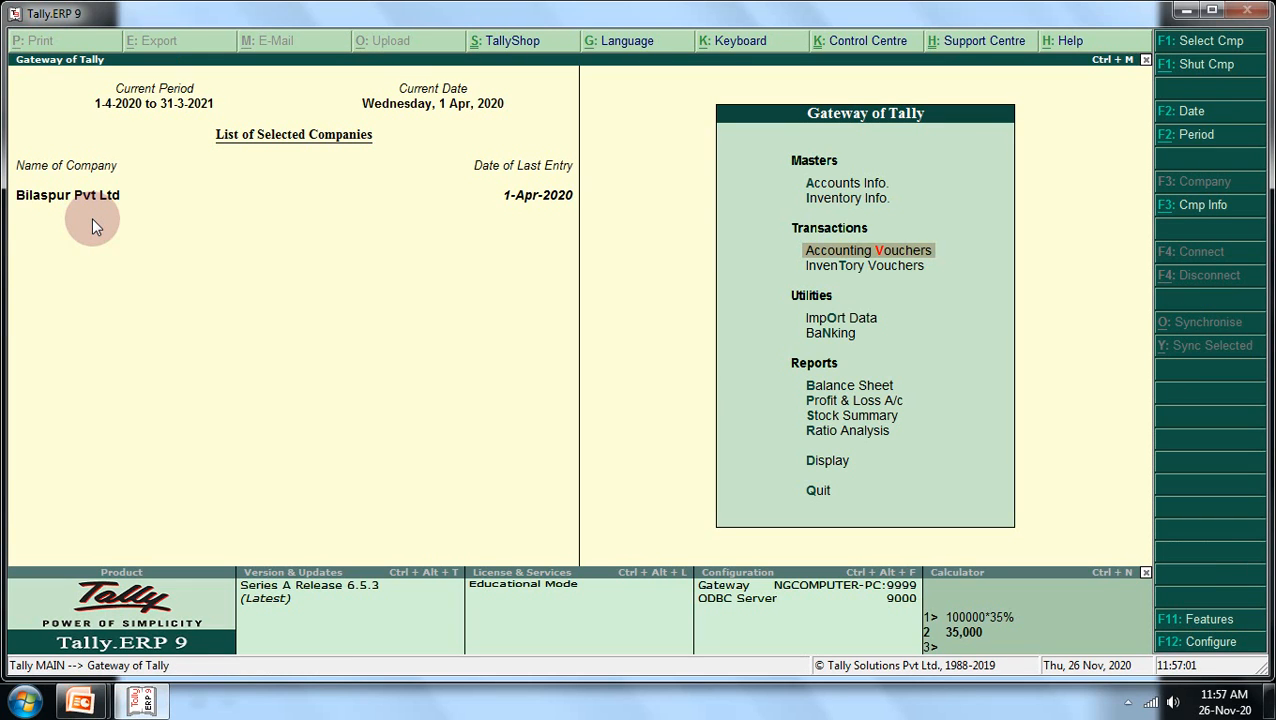
key("Up")
key("Up")
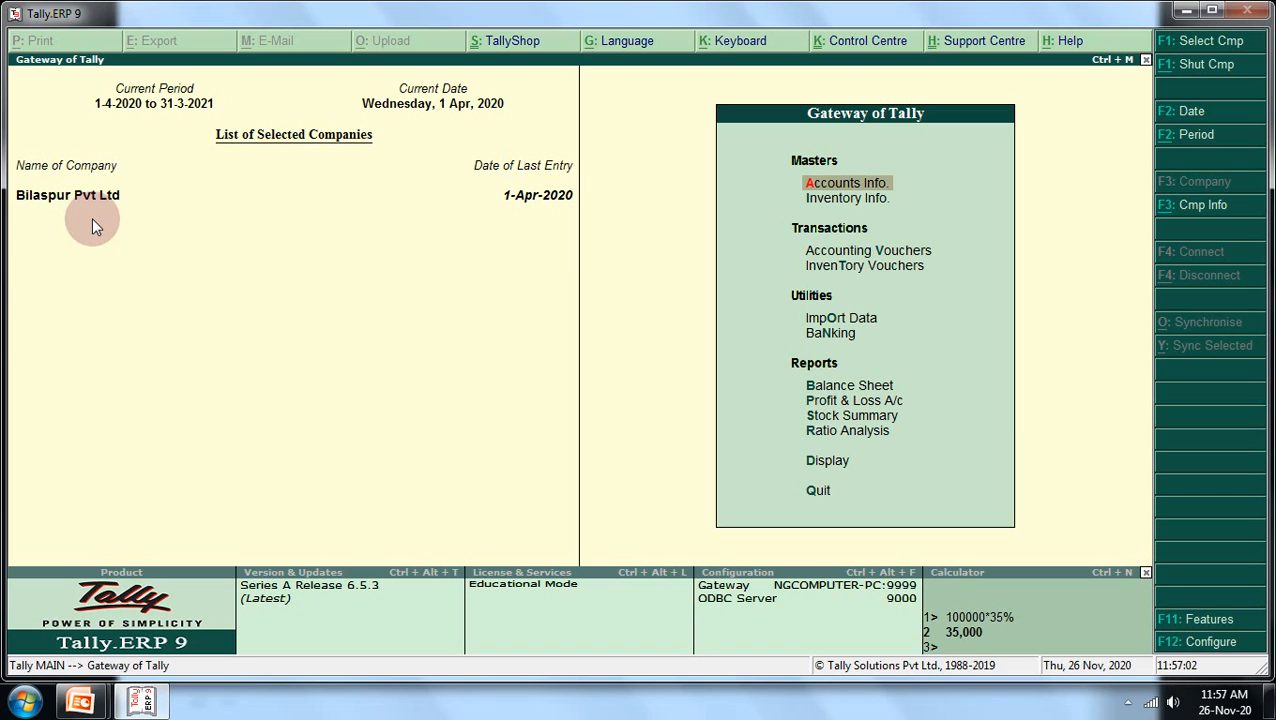
key("Return")
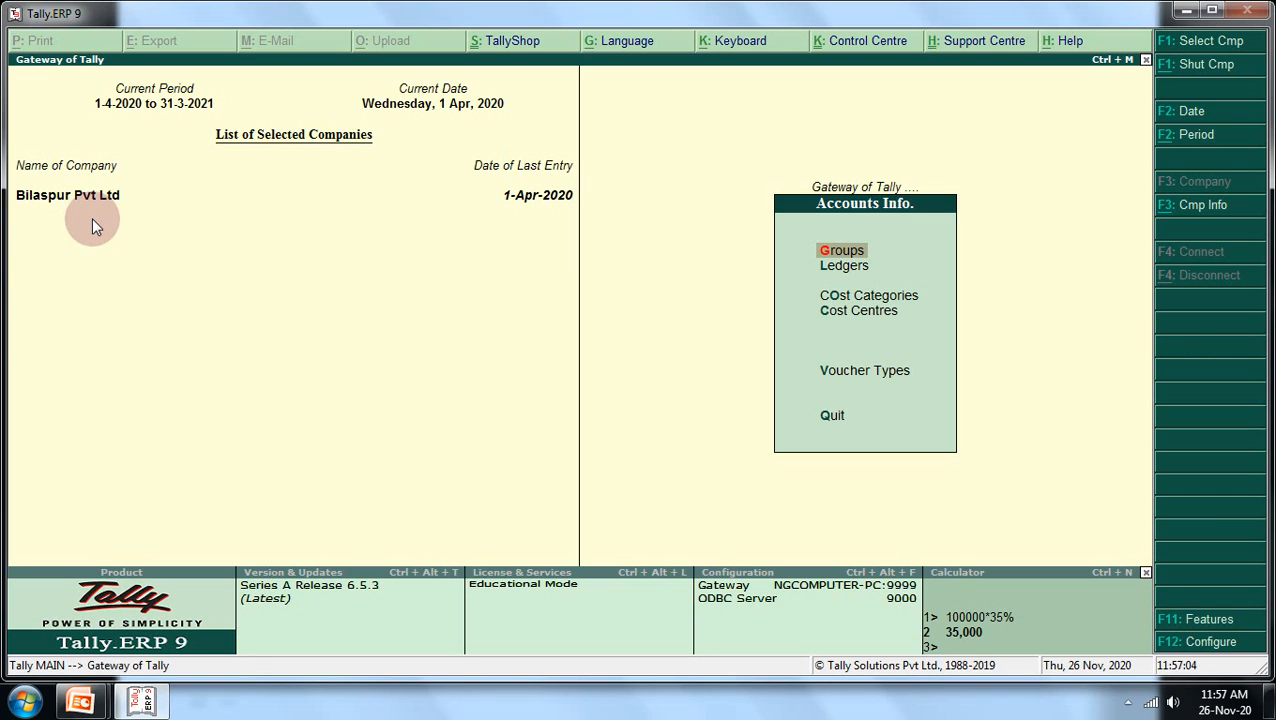
key("Down")
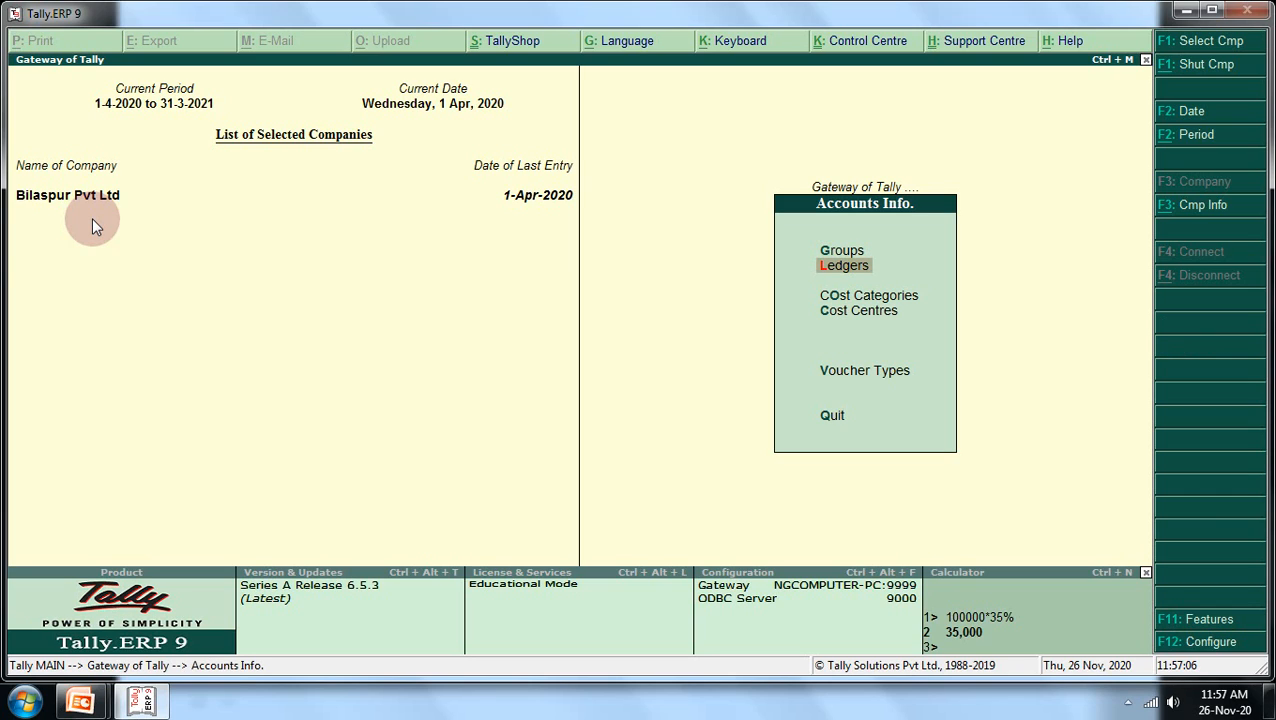
key("Return")
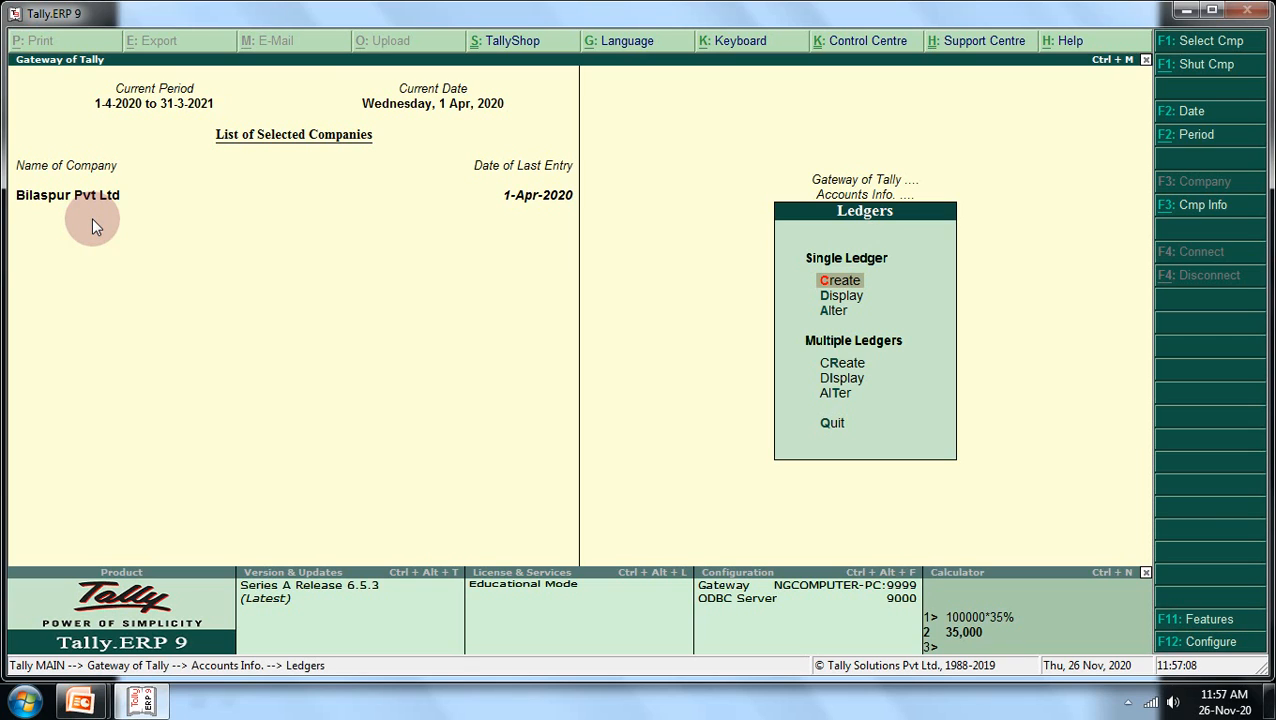
key("Return")
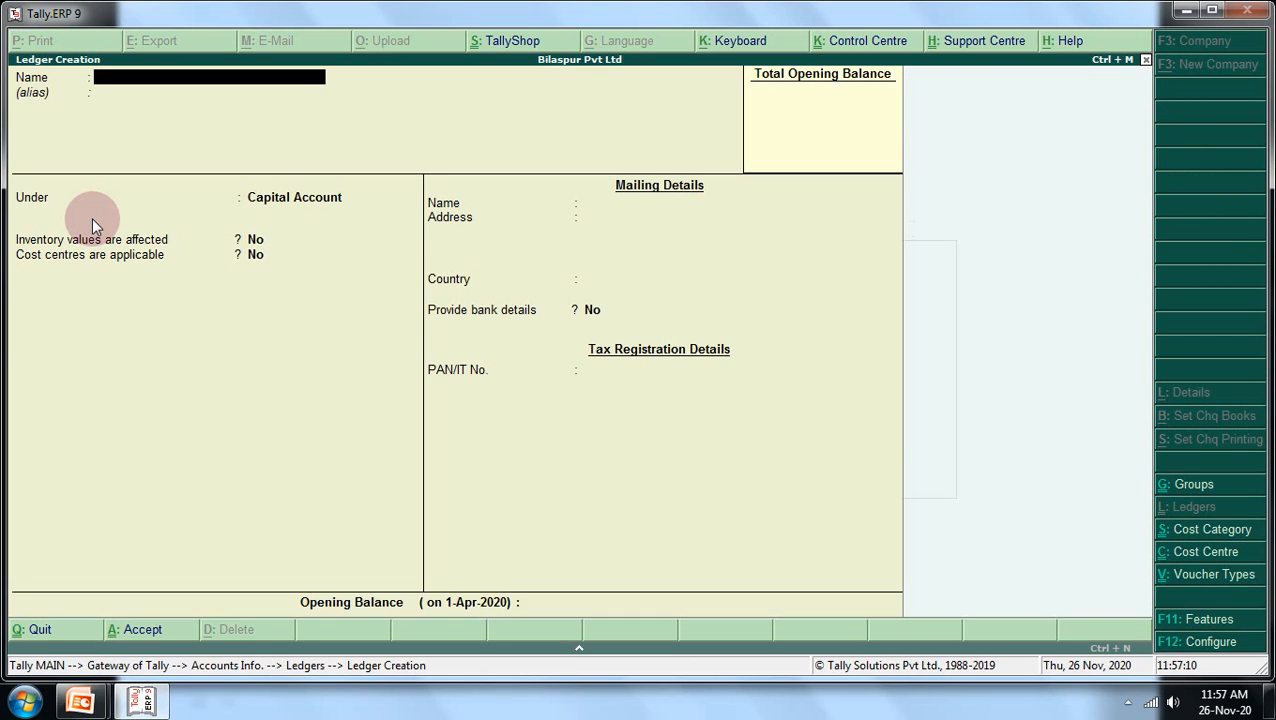
Name the new ledger Commission and place it under the Indirect Incomes group.
type("Commission")
key("Return")
key("Return")
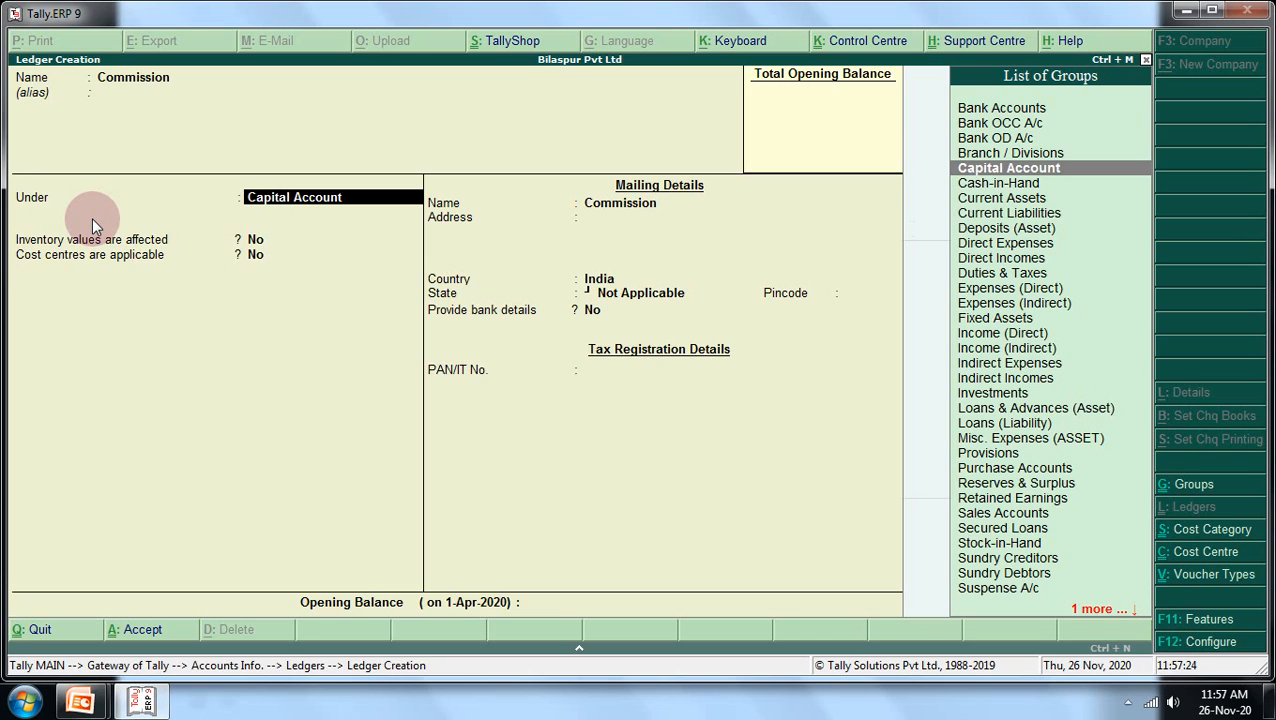
type("i")
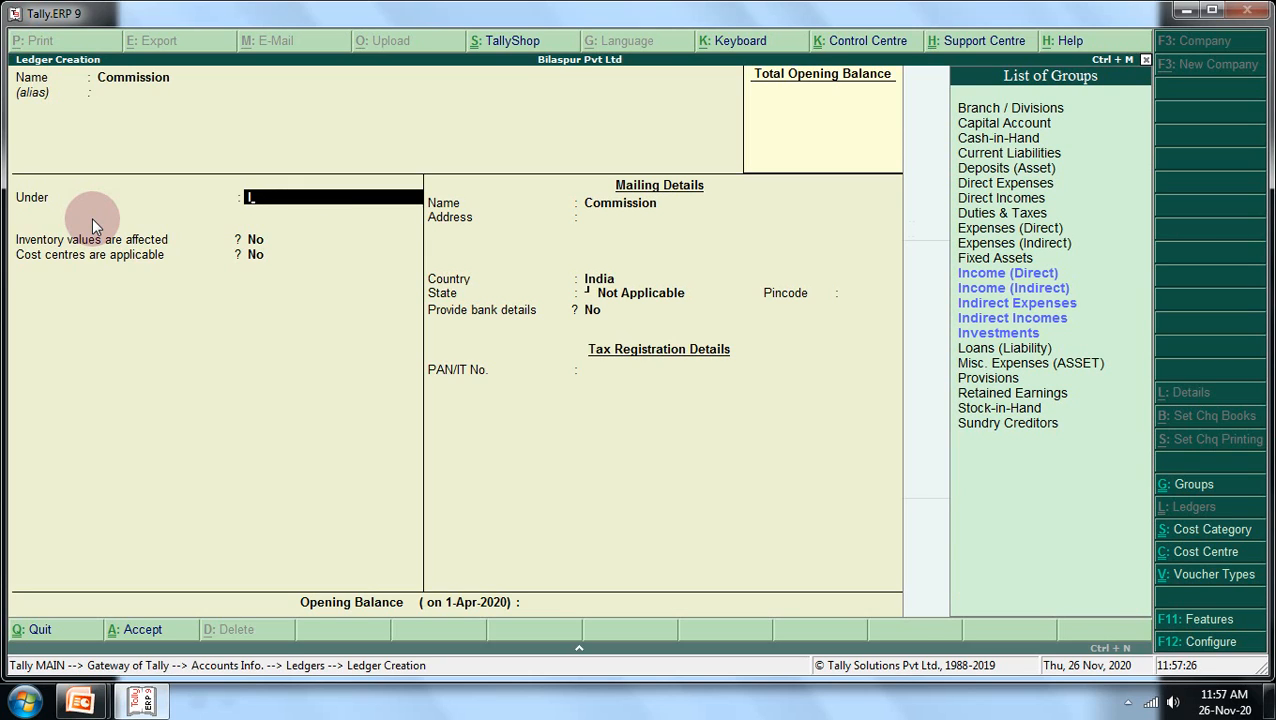
key("Down")
key("Down")
key("Down")
key("Down")
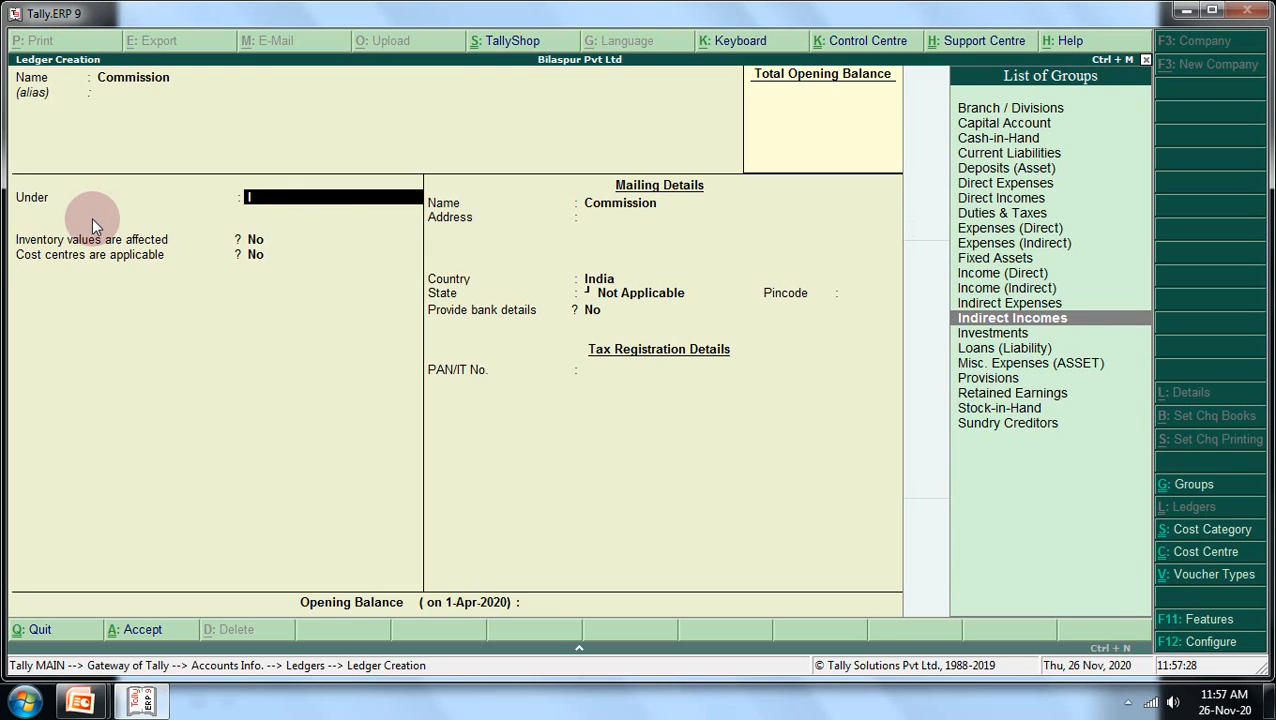
key("Return")
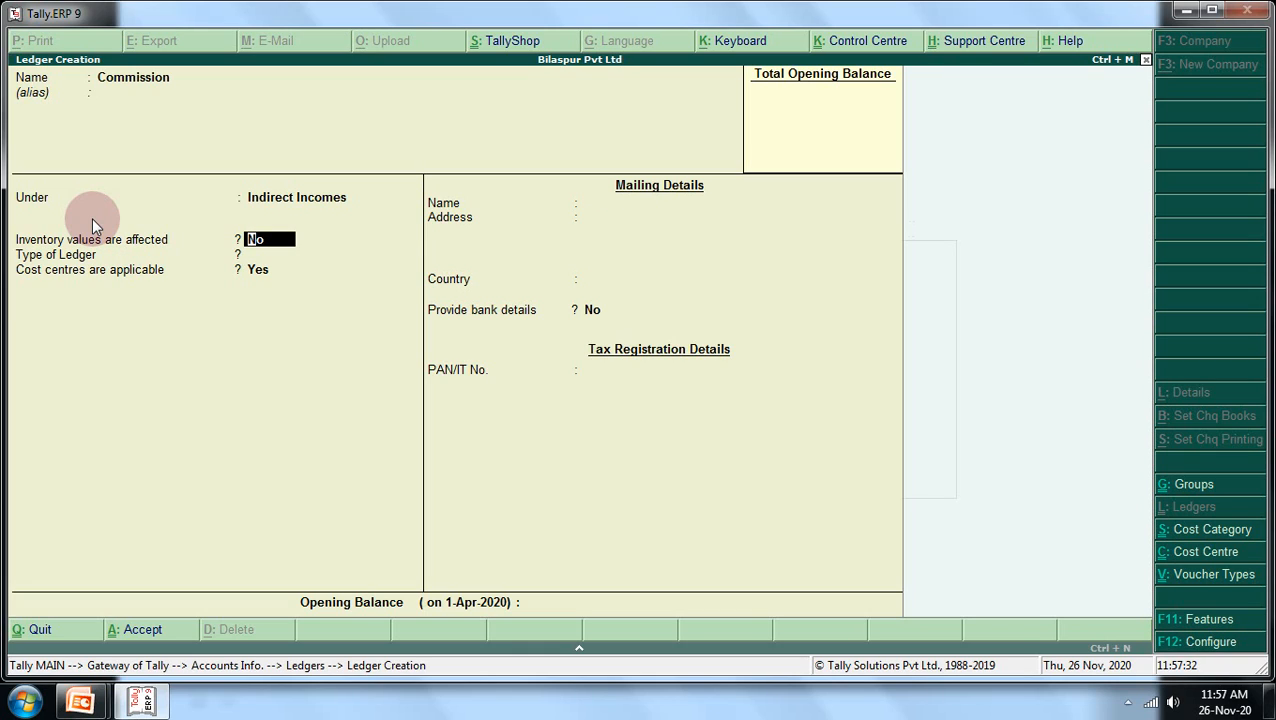
Keep inventory values at No, ledger type Not Applicable and cost centres at Yes, save the Commission ledger and return to the Gateway of Tally.
key("Return")
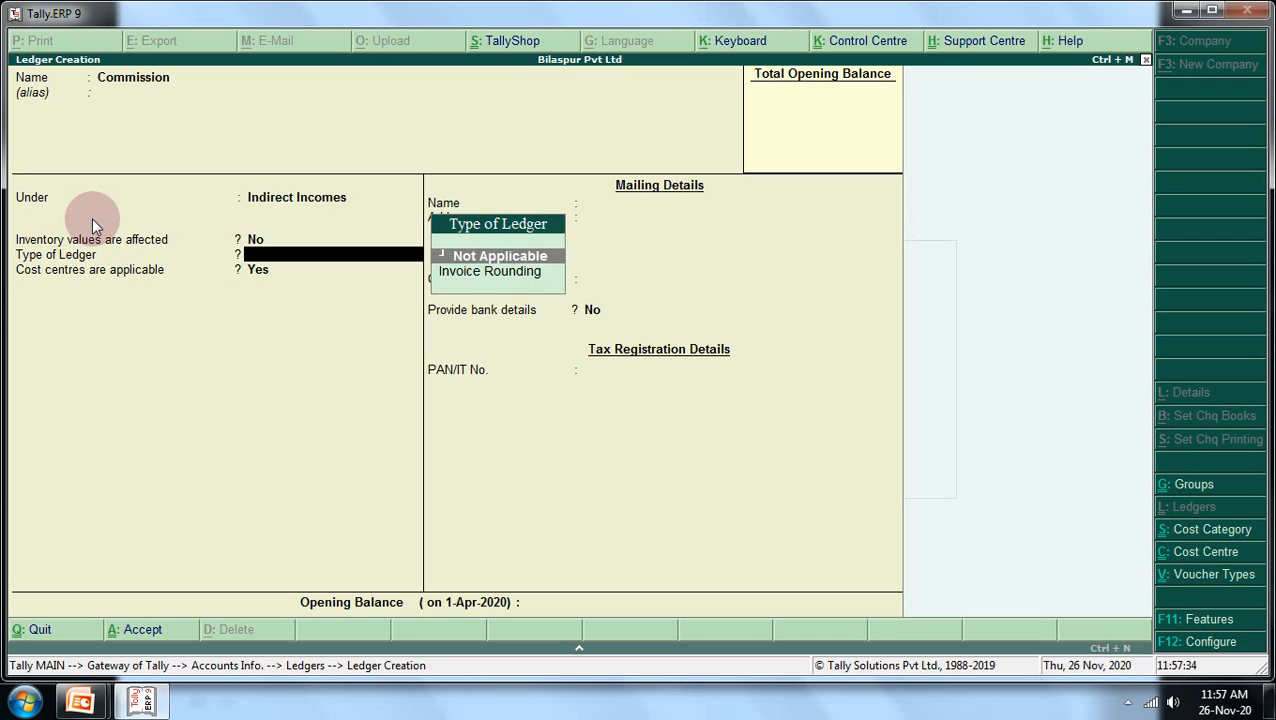
key("Return")
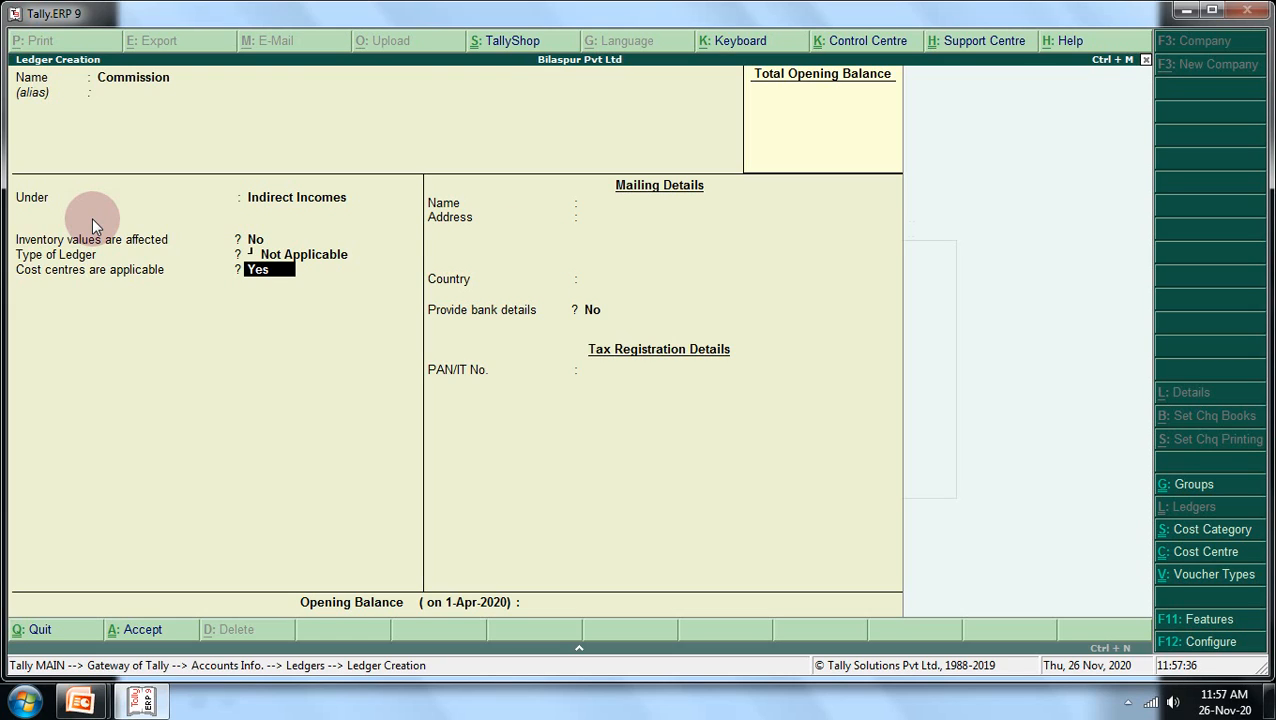
key("Return")
key("Return")
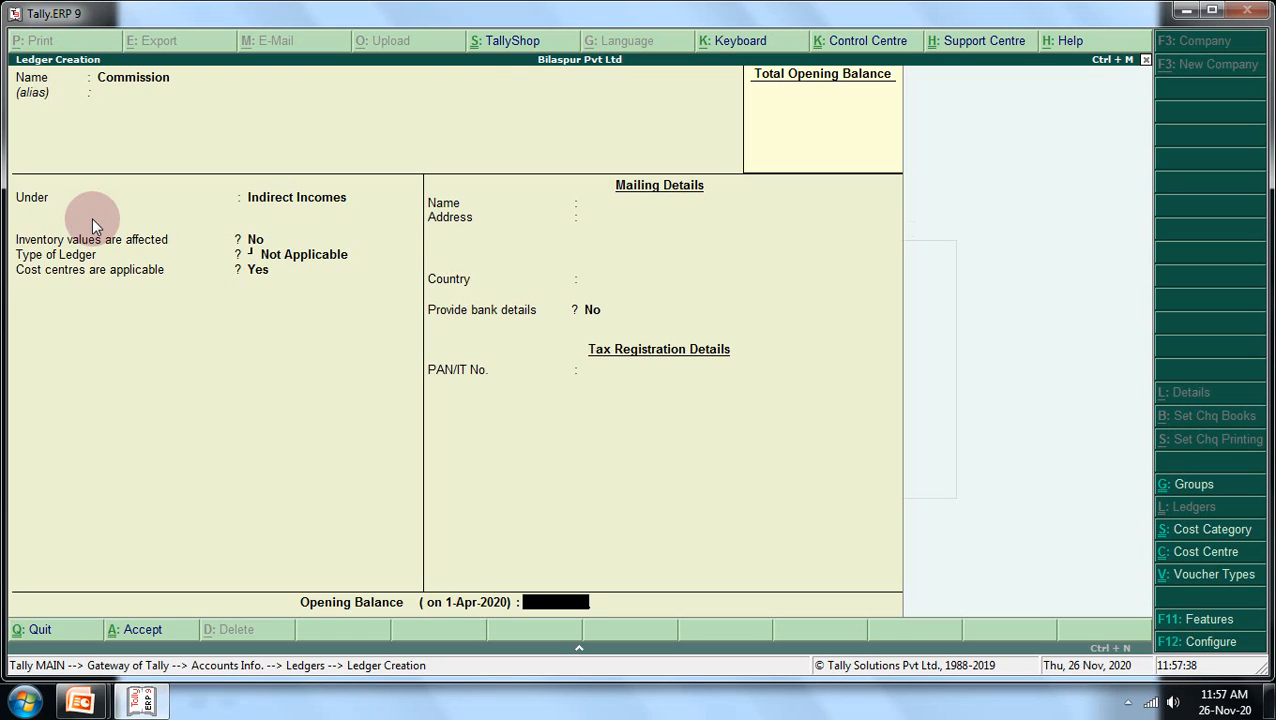
key("Return")
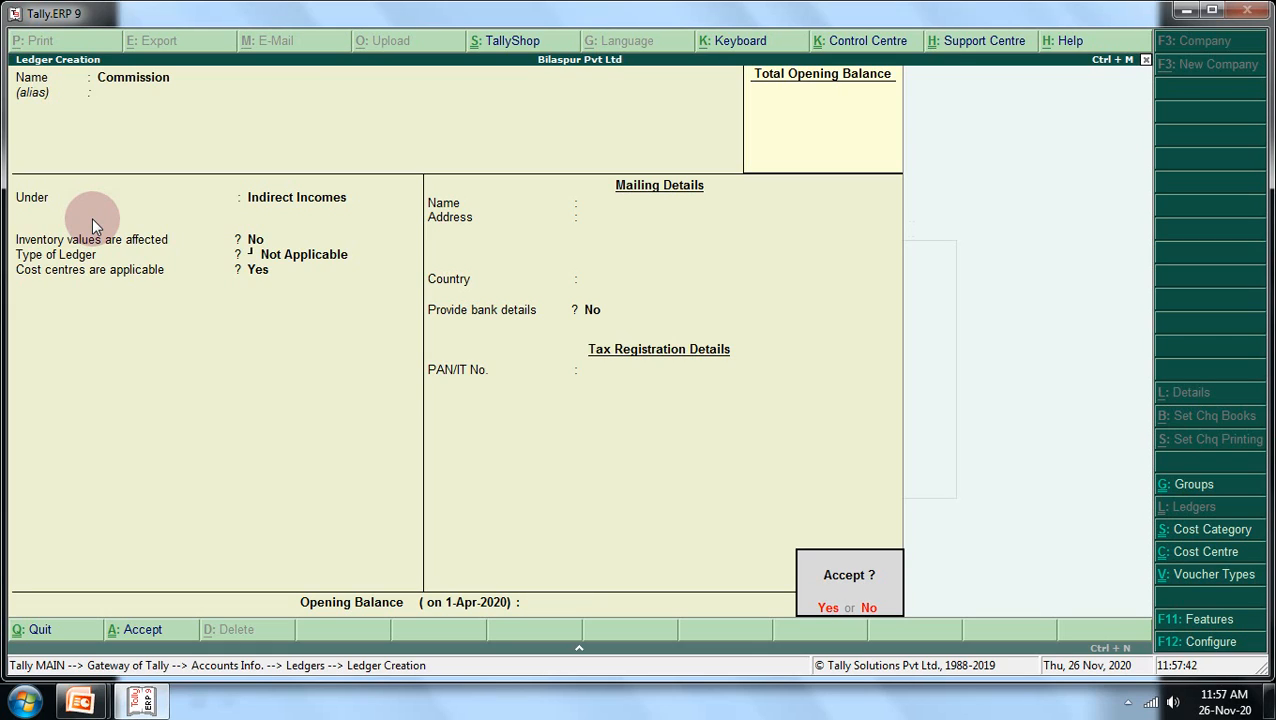
key("Return")
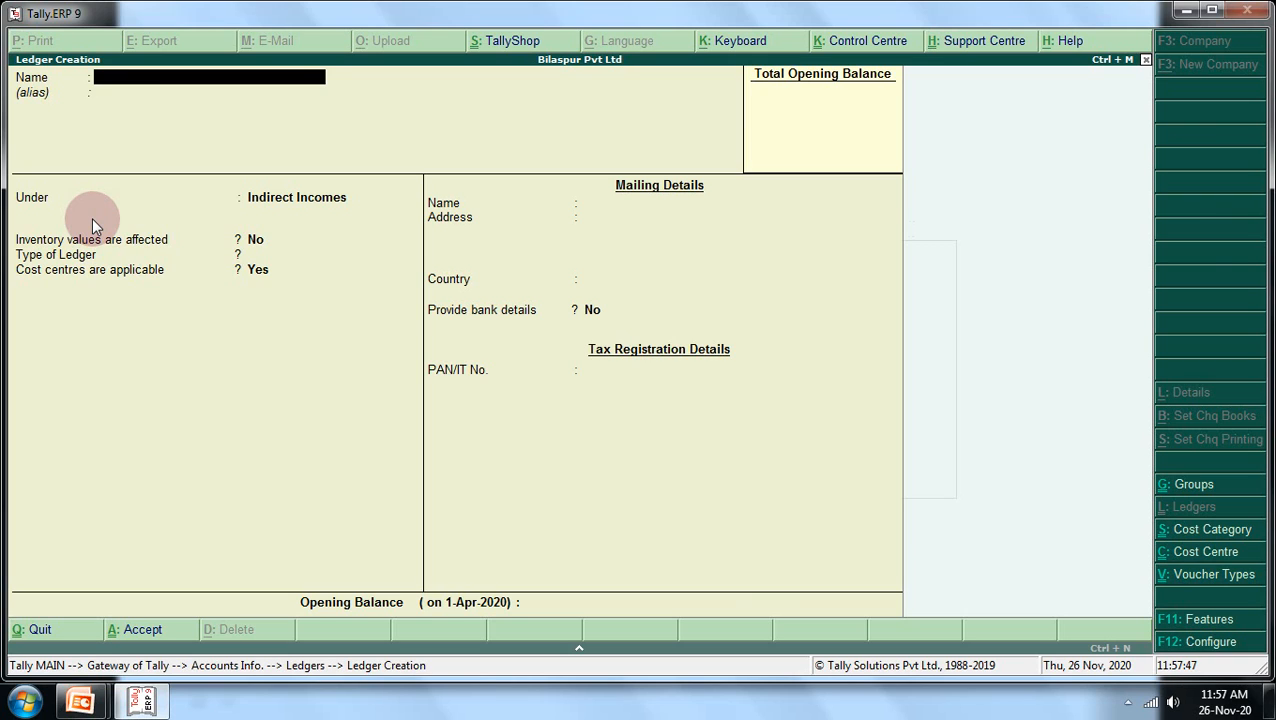
key("Escape")
key("Return")
key("Escape")
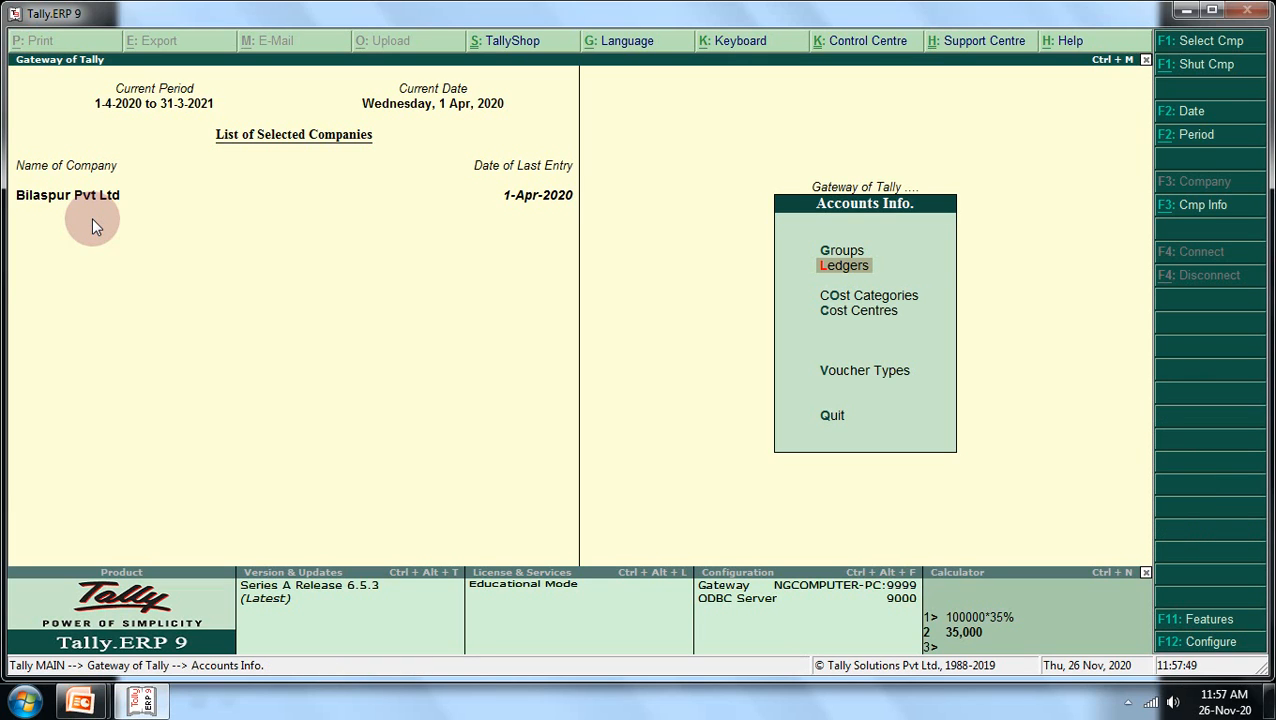
key("Escape")
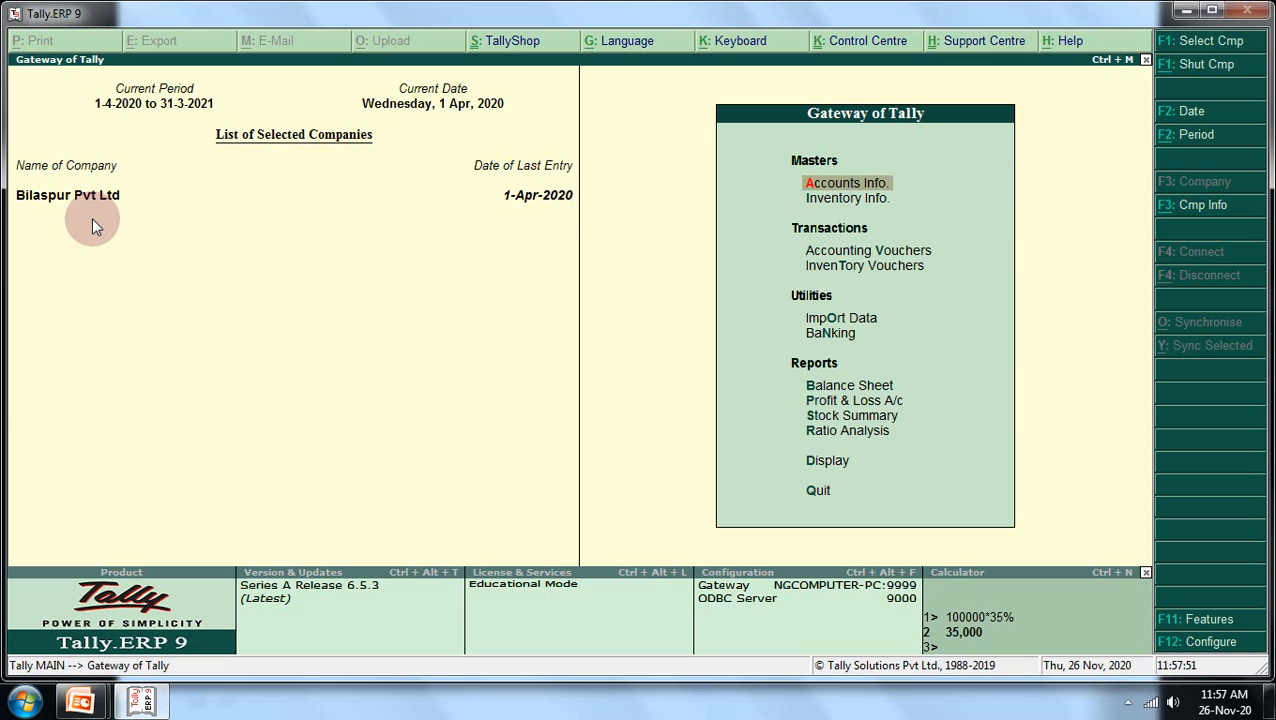
Start a new receipt voucher and credit the Commission ledger with 1,000.
key("Down")
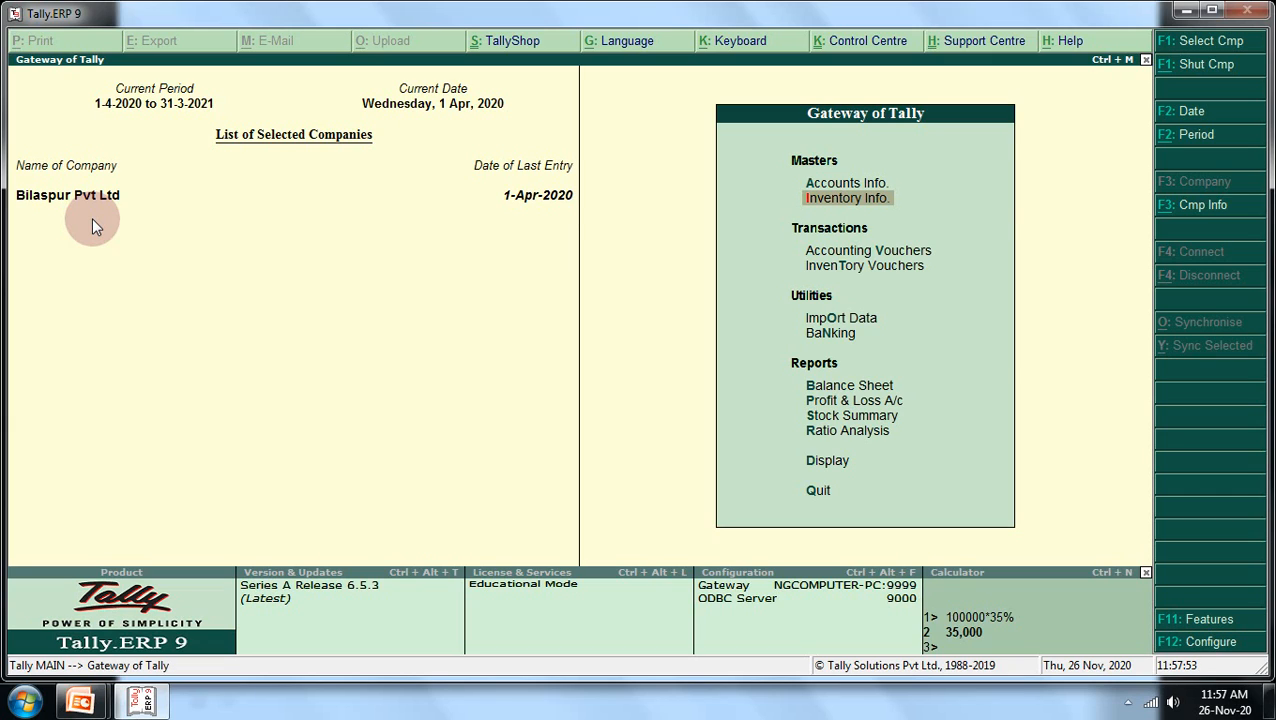
key("Down")
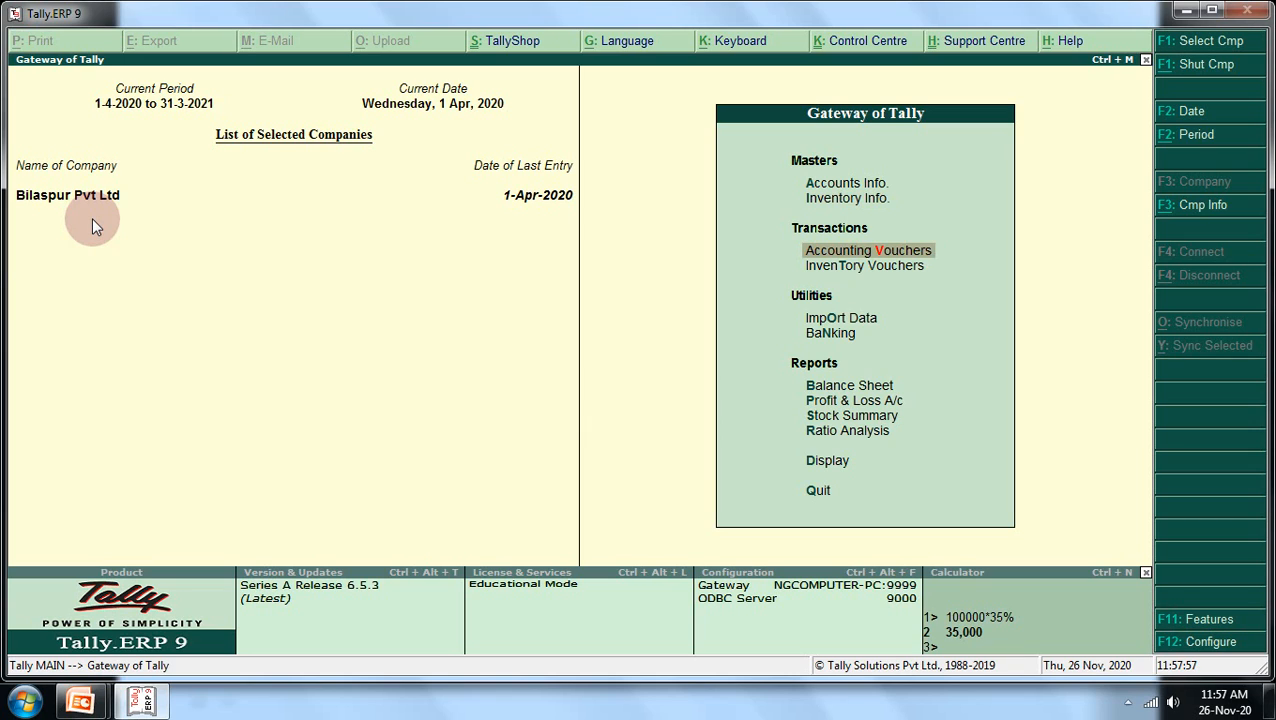
key("Return")
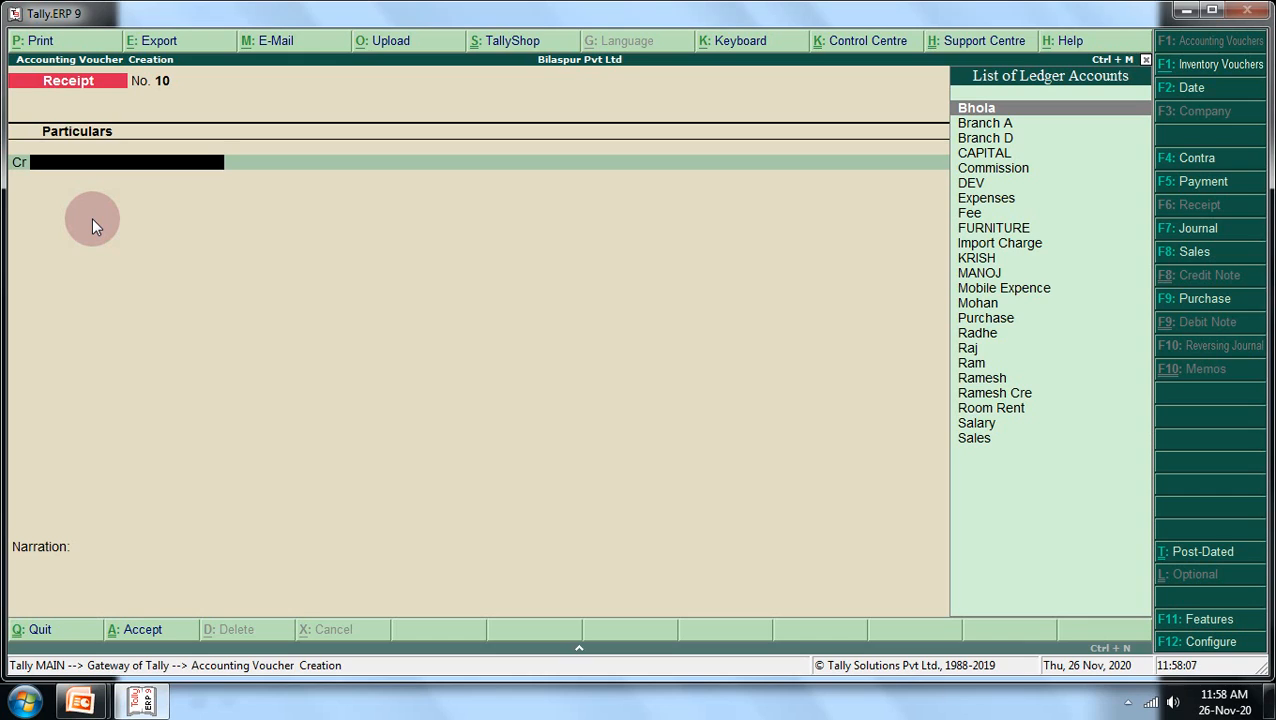
type("C")
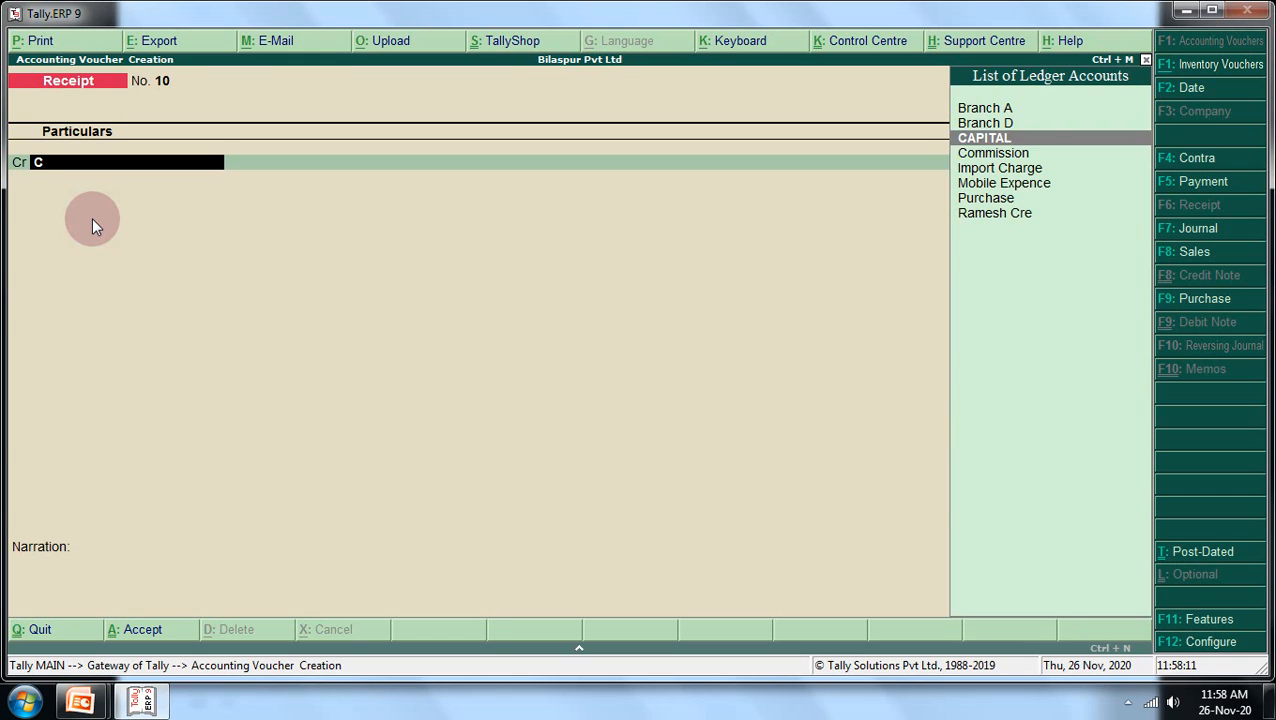
key("Down")
key("Return")
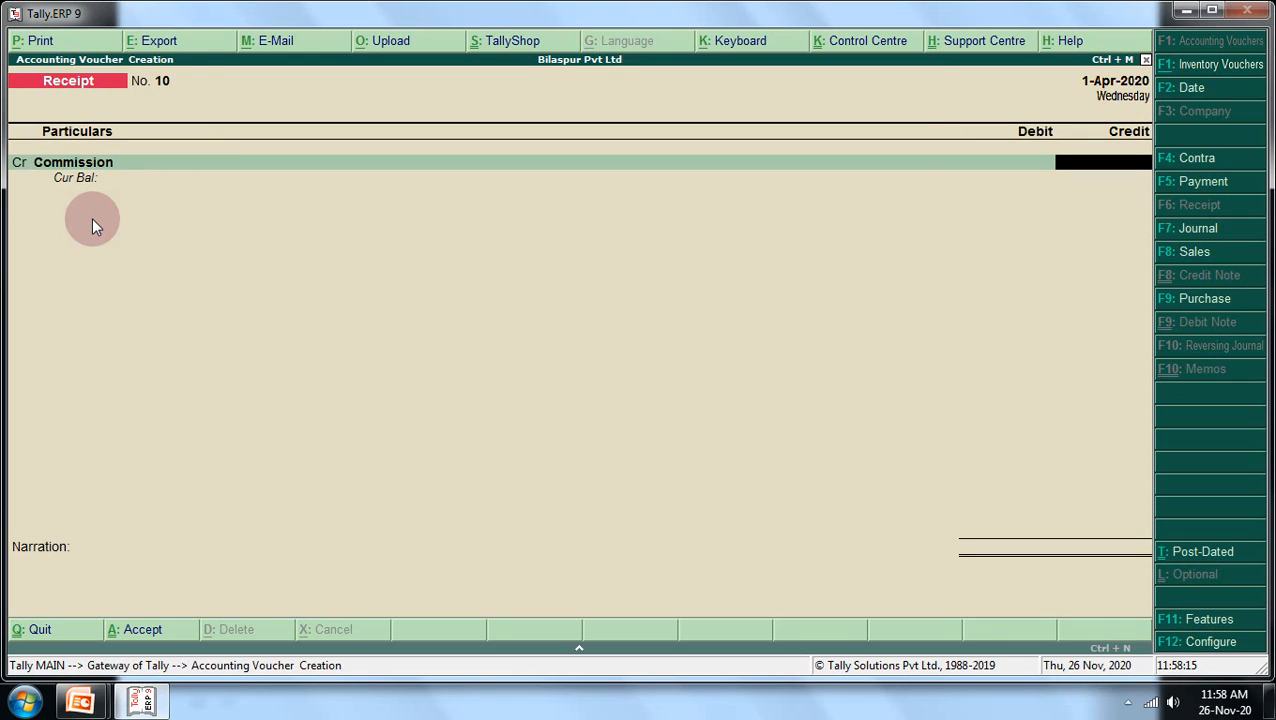
type("1,")
type("000")
key("Return")
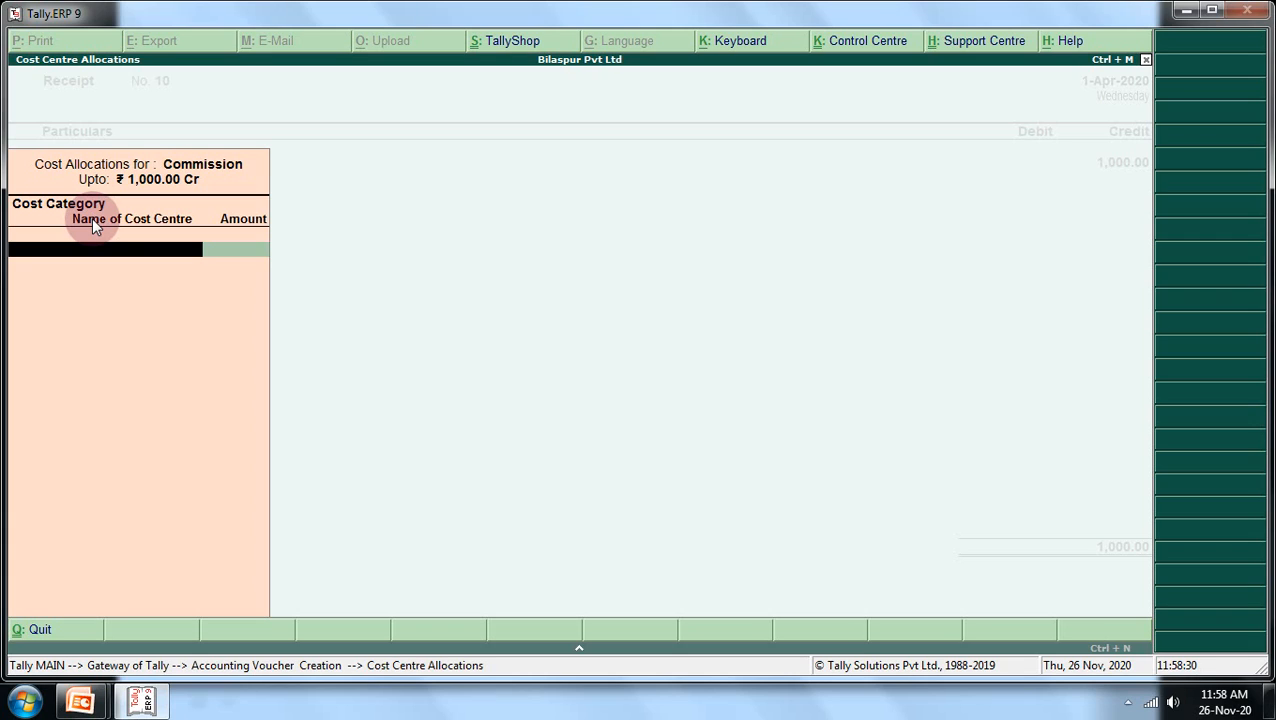
Allocate the full 1,000 Commission amount to the person-named cost centre listed after Samsung under the Dvd category.
type("D")
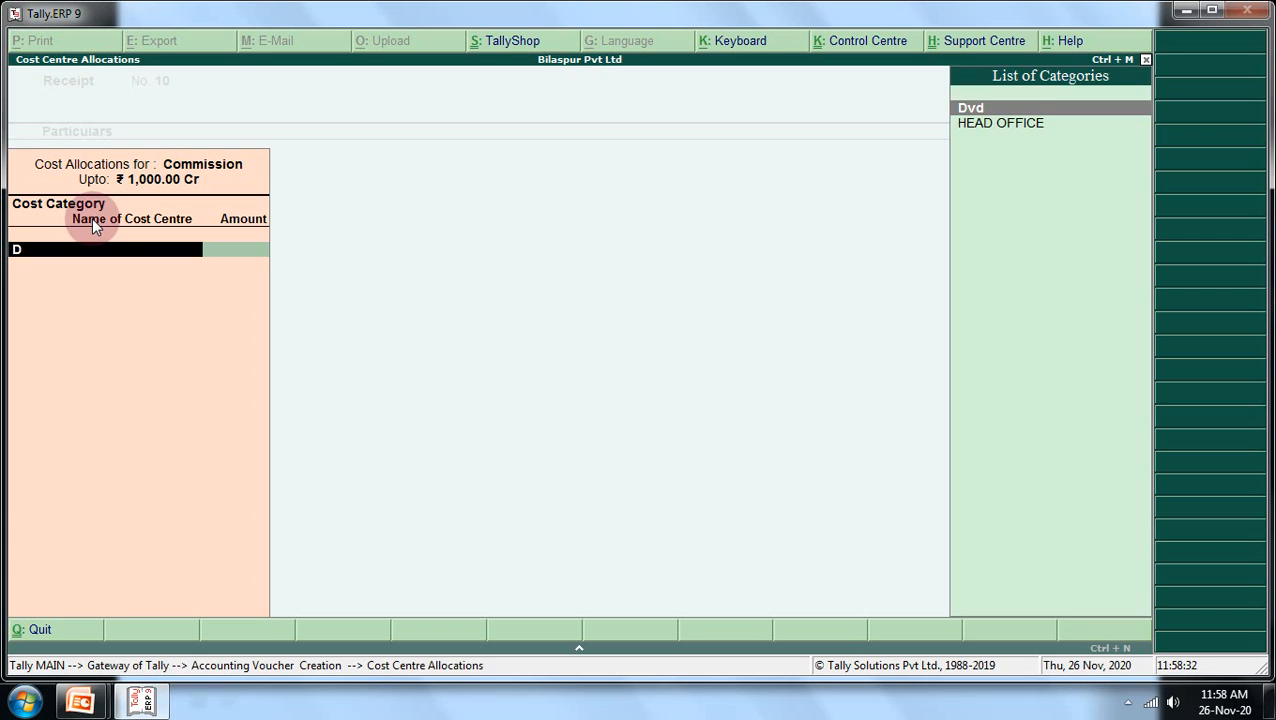
key("Return")
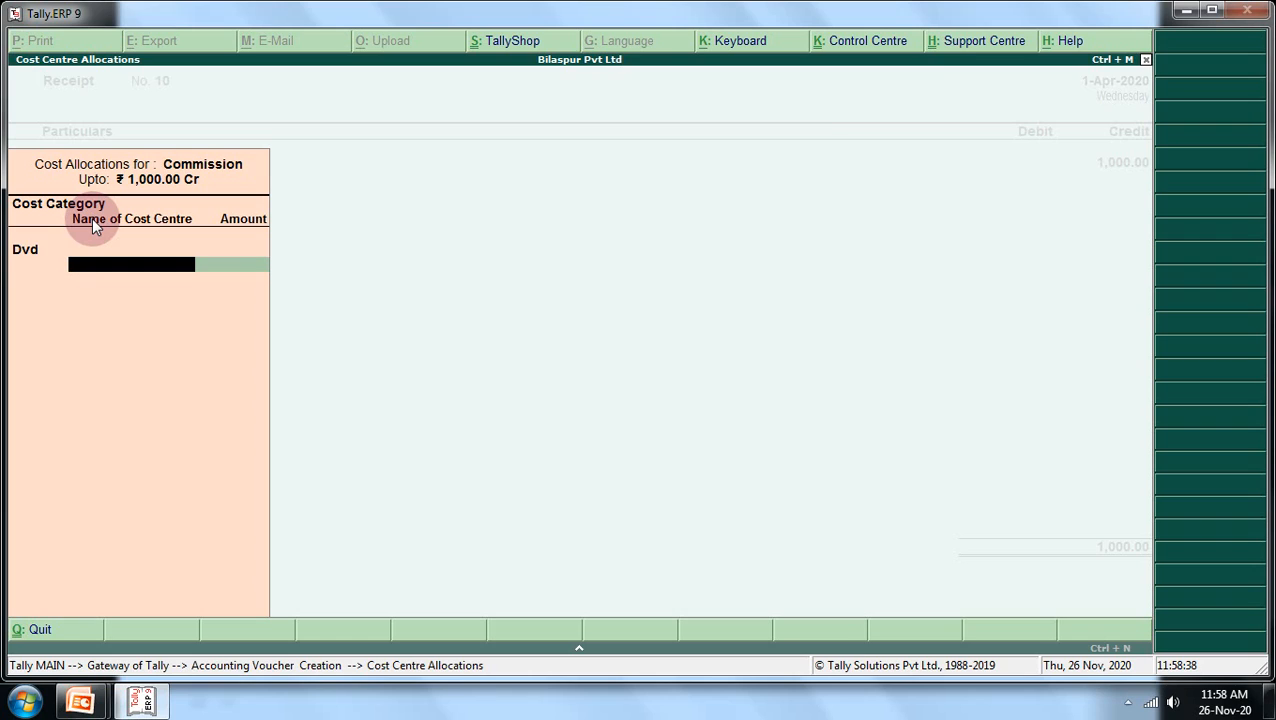
type("S")
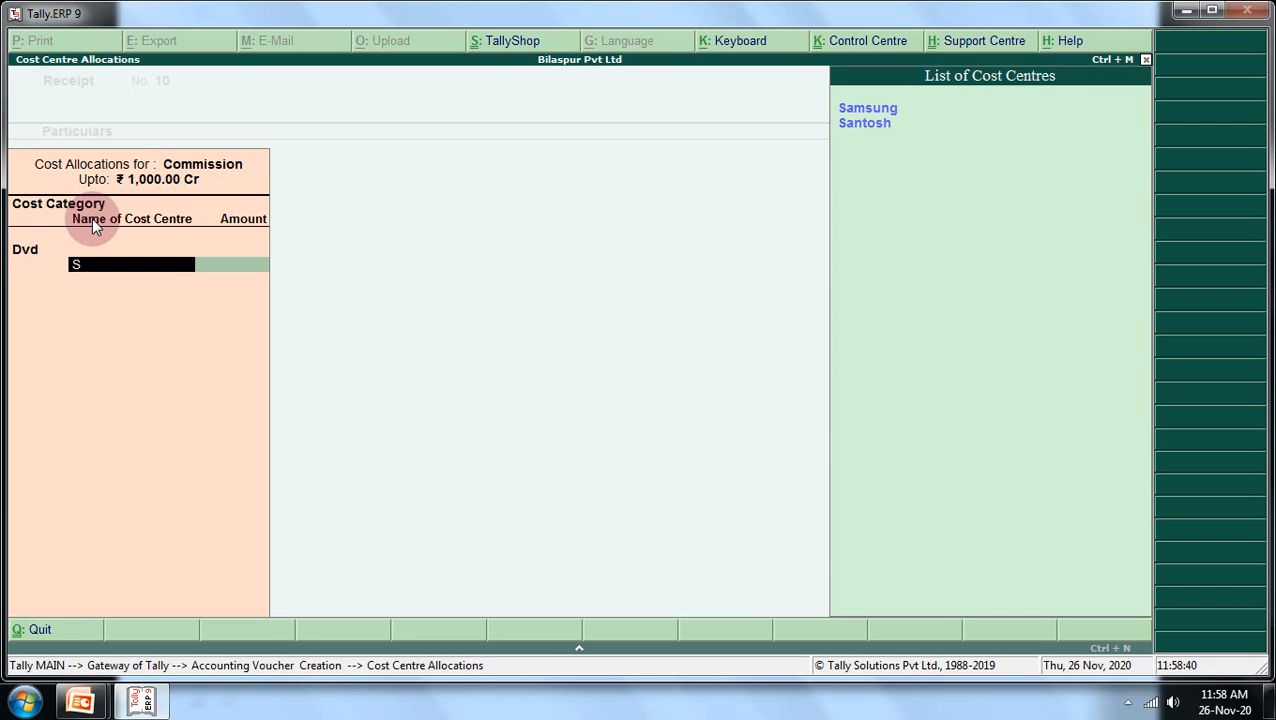
key("Down")
key("Down")
key("Return")
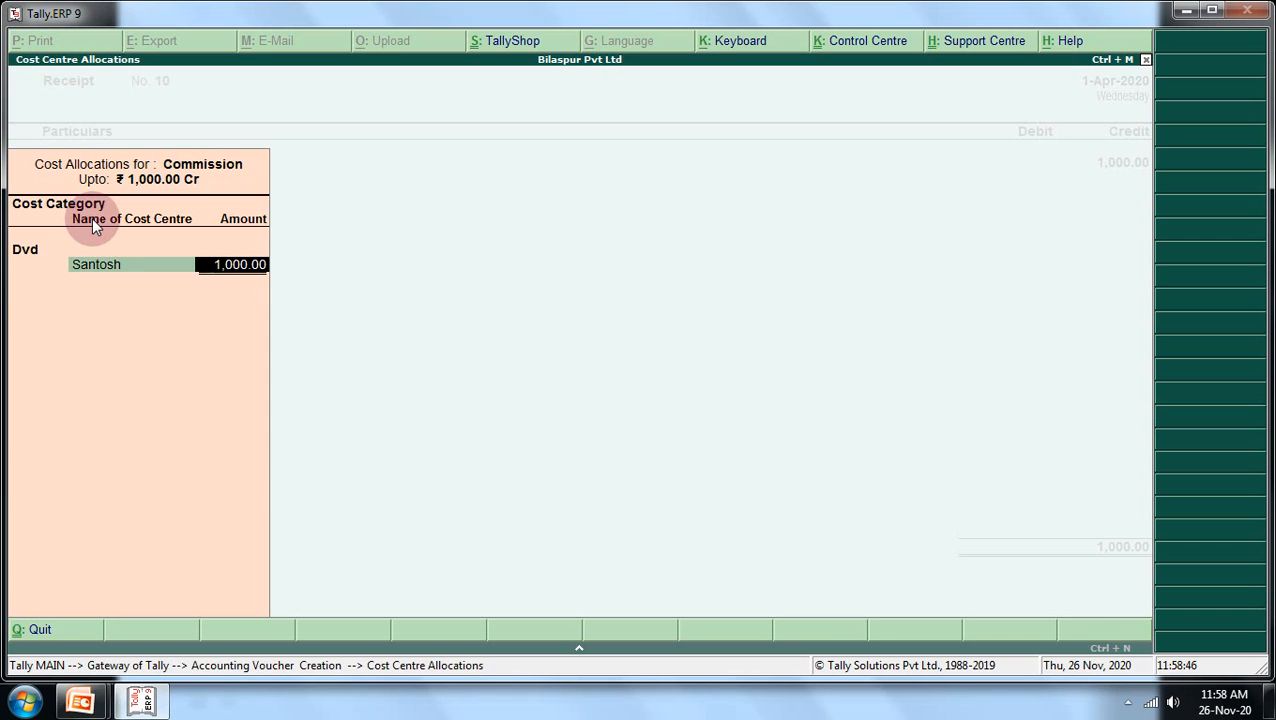
key("Return")
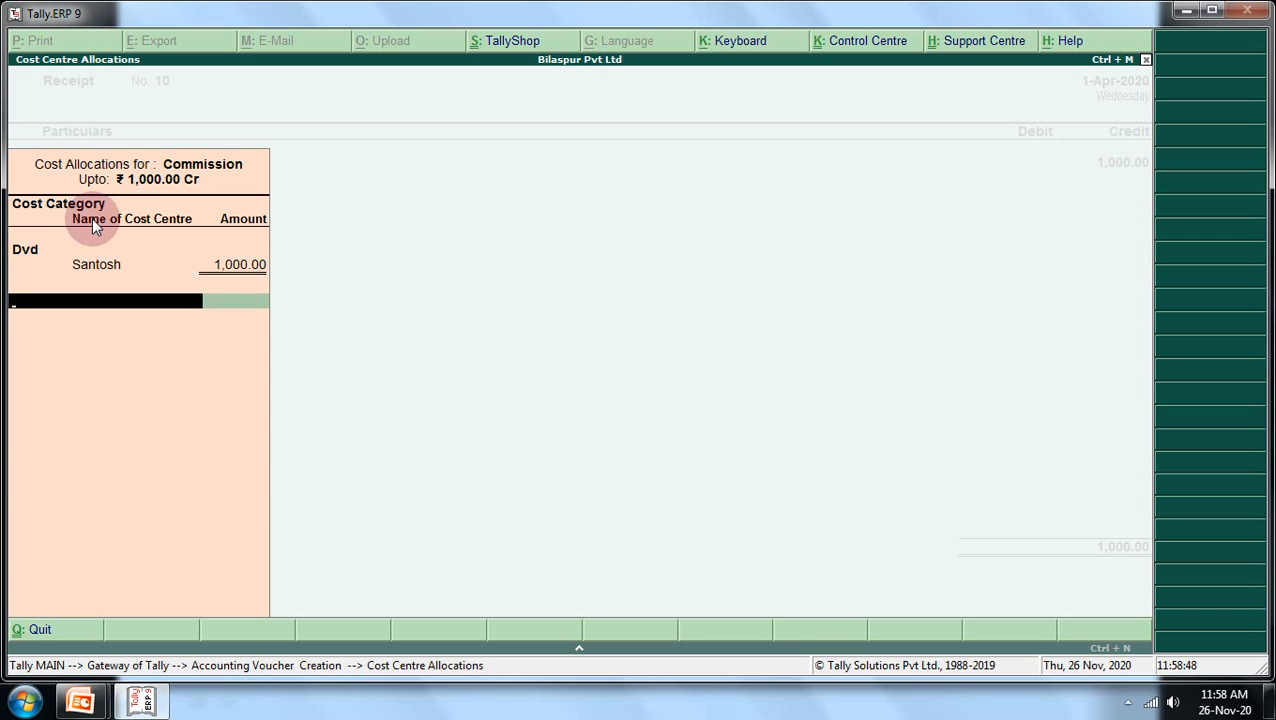
Complete the Commission cost allocation and debit the Cash ledger with 1,000 in the receipt voucher.
key("Return")
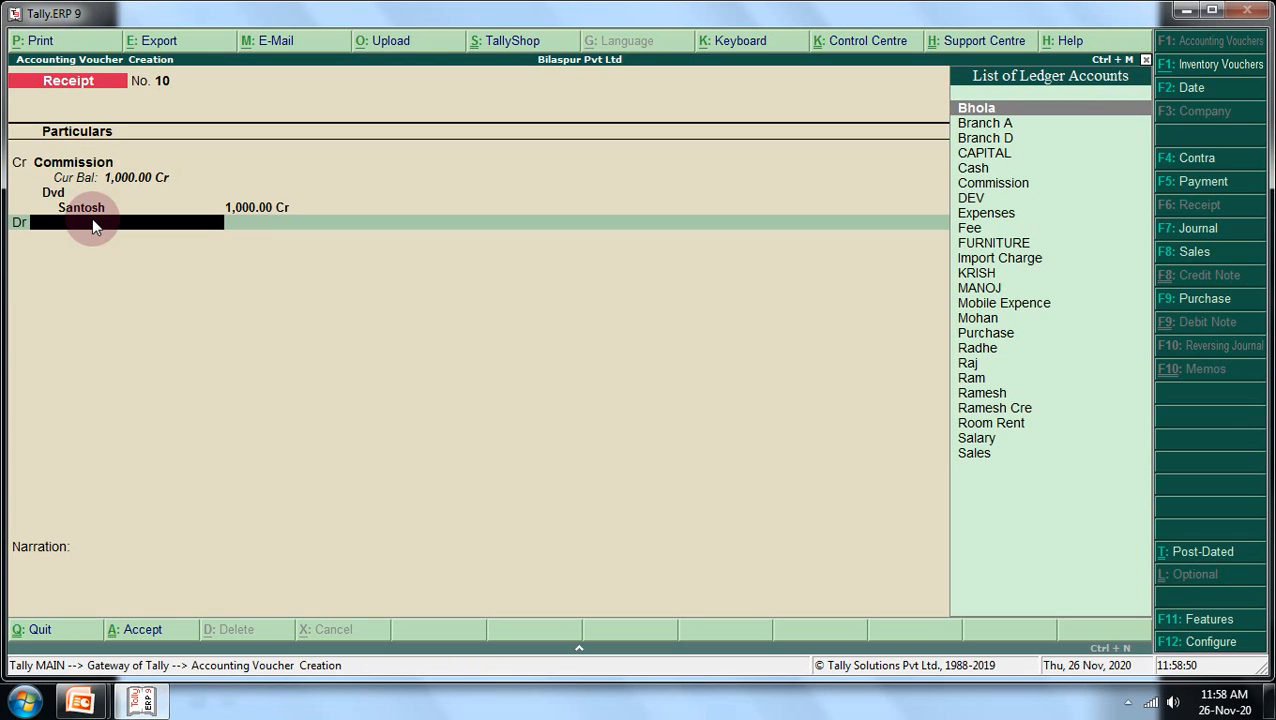
key("Down")
key("Down")
key("Down")
key("Down")
key("Return")
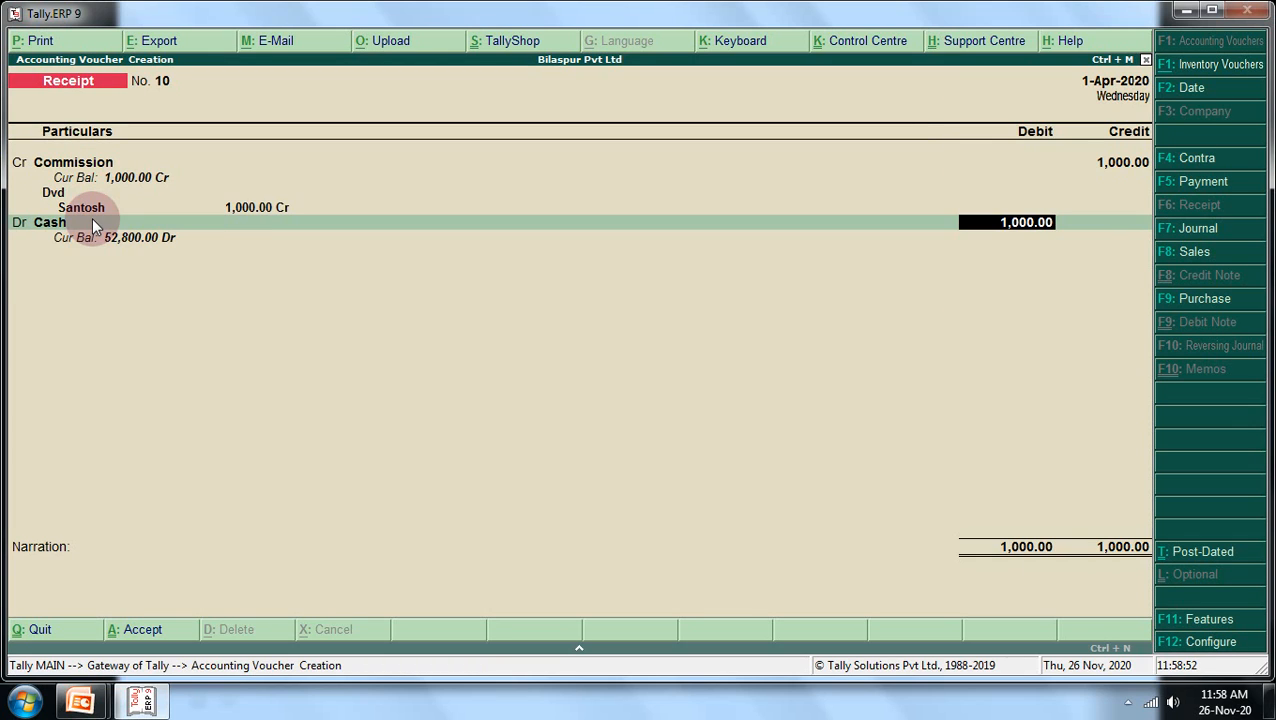
key("Return")
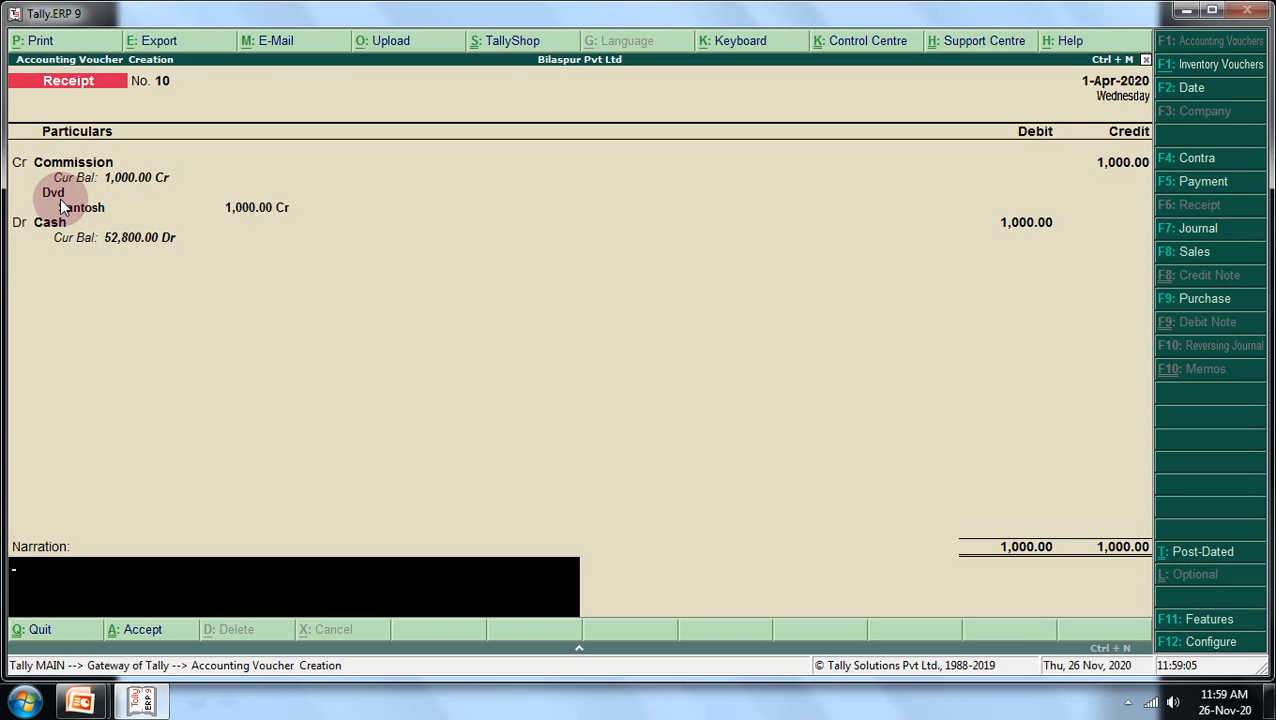
Check the receipt configuration options down to the cost centre details setting, keeping every value as it is.
key("F12")
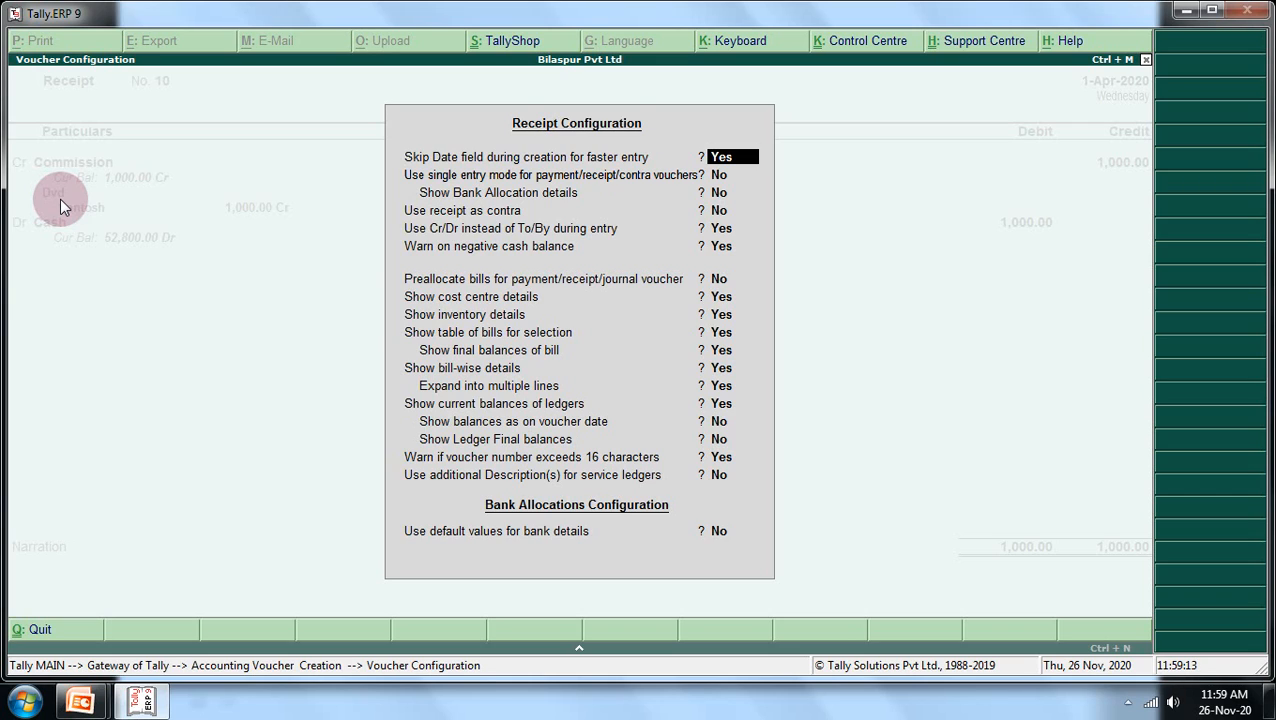
key("Return")
key("Return")
key("Return")
key("Return")
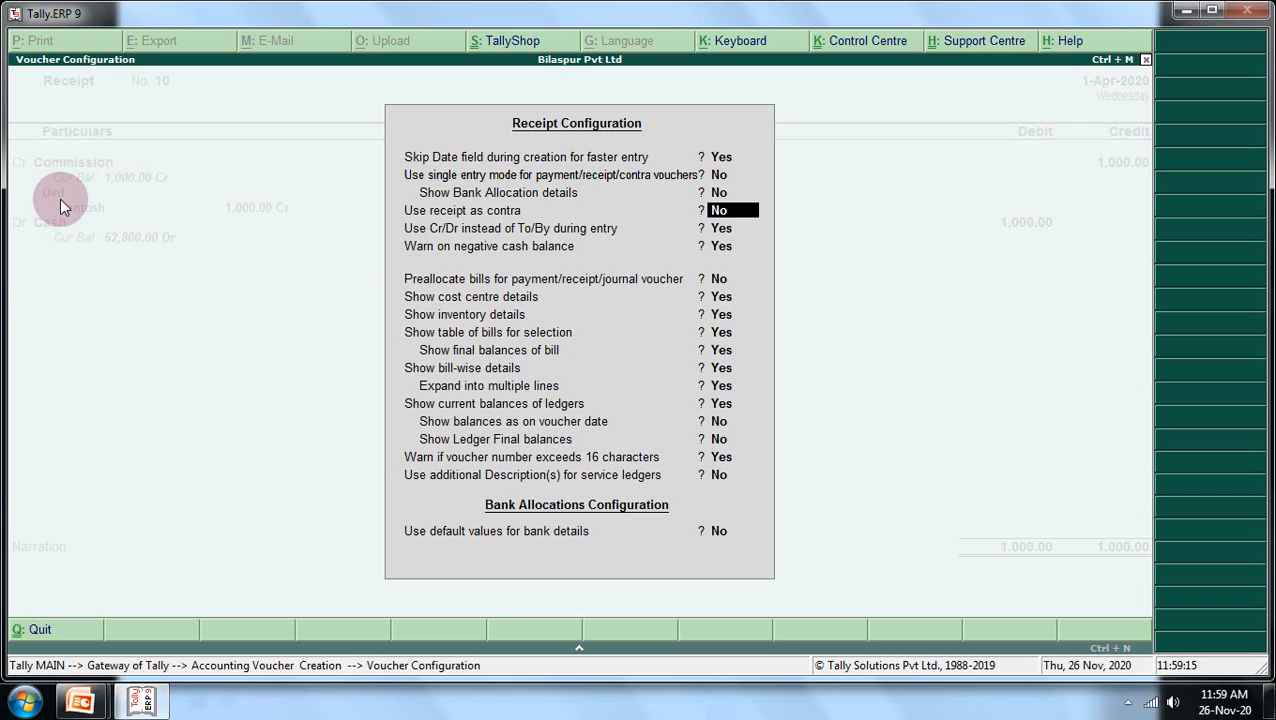
key("Return")
key("Return")
key("Return")
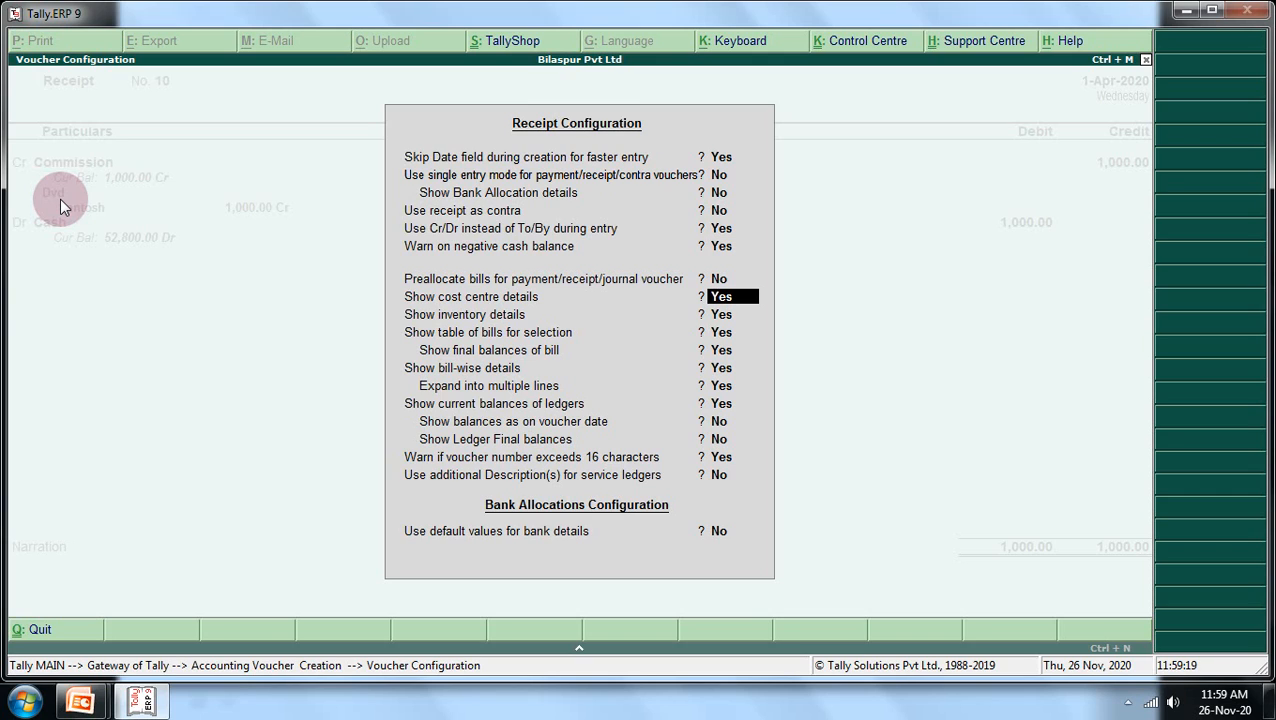
key("ctrl+a")
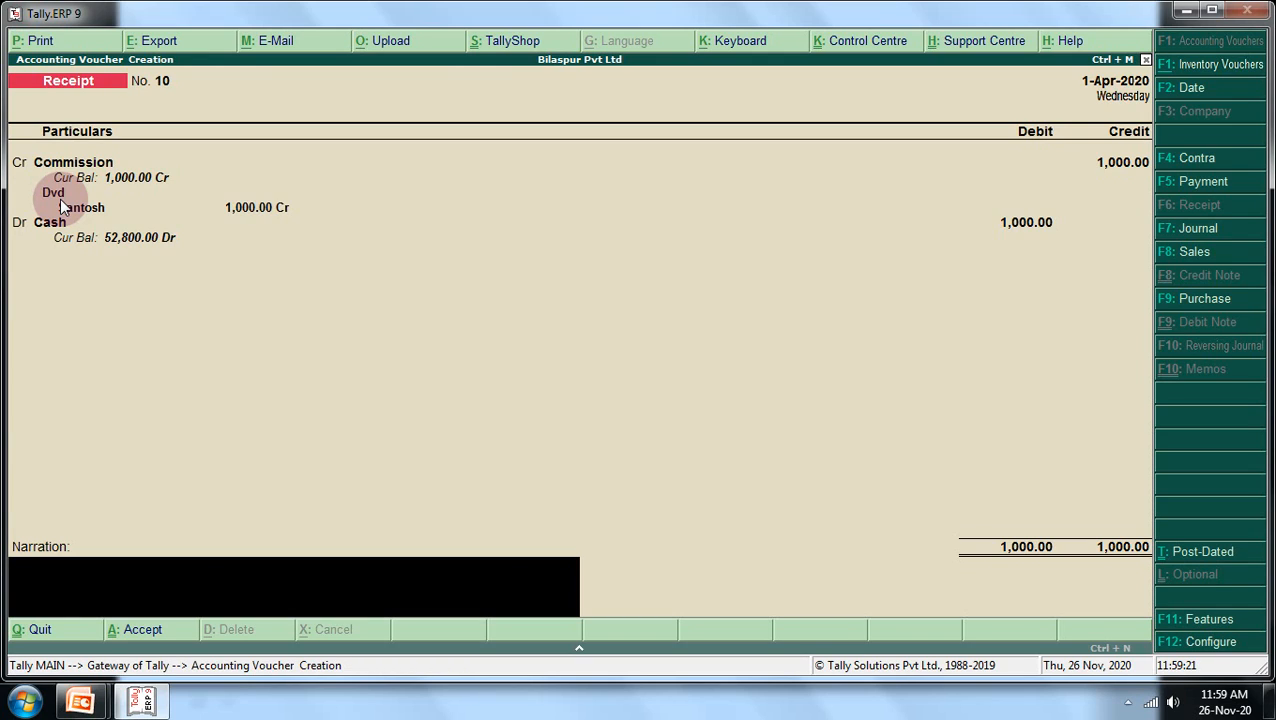
Save the receipt voucher without a narration and return to the Gateway of Tally.
key("Return")
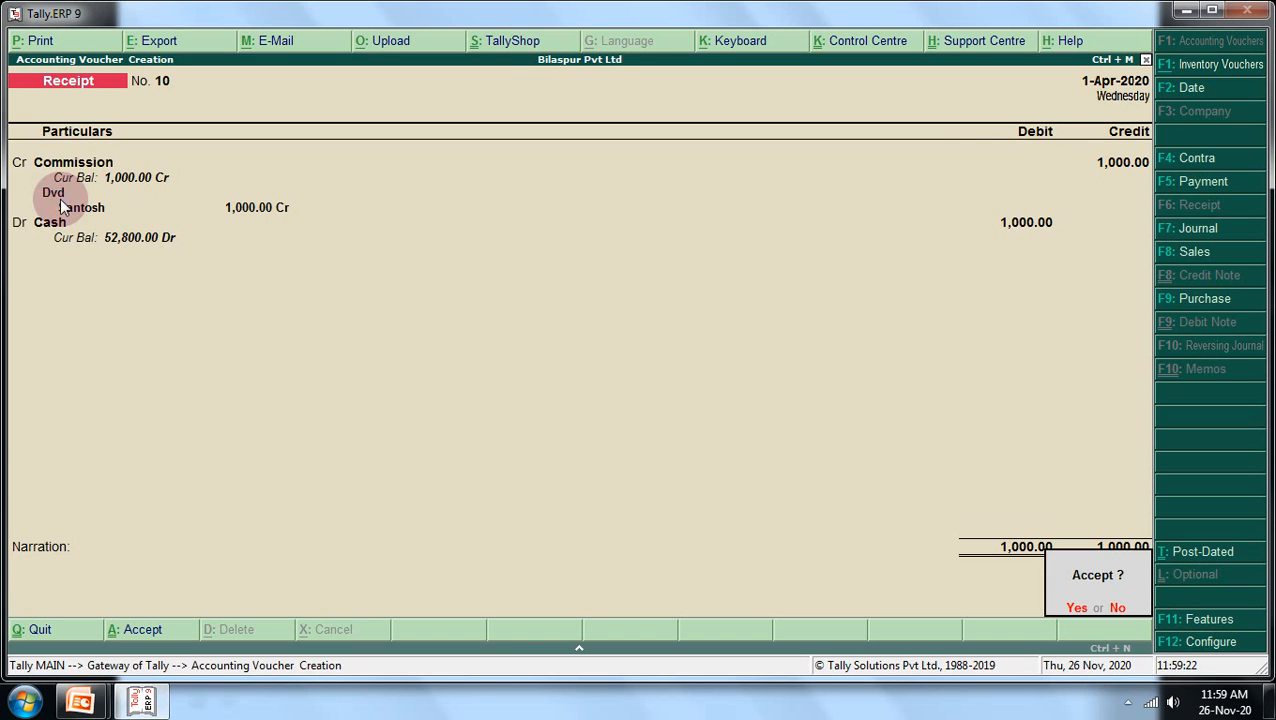
key("Return")
key("Escape")
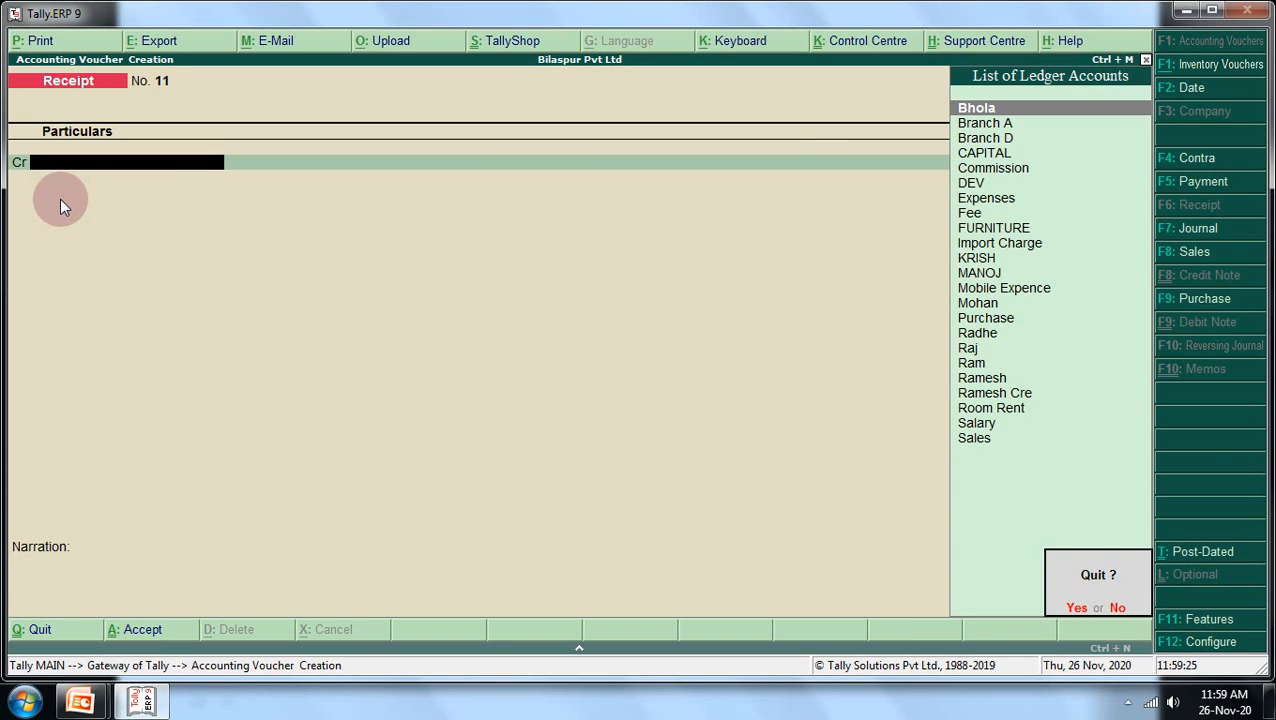
key("Return")
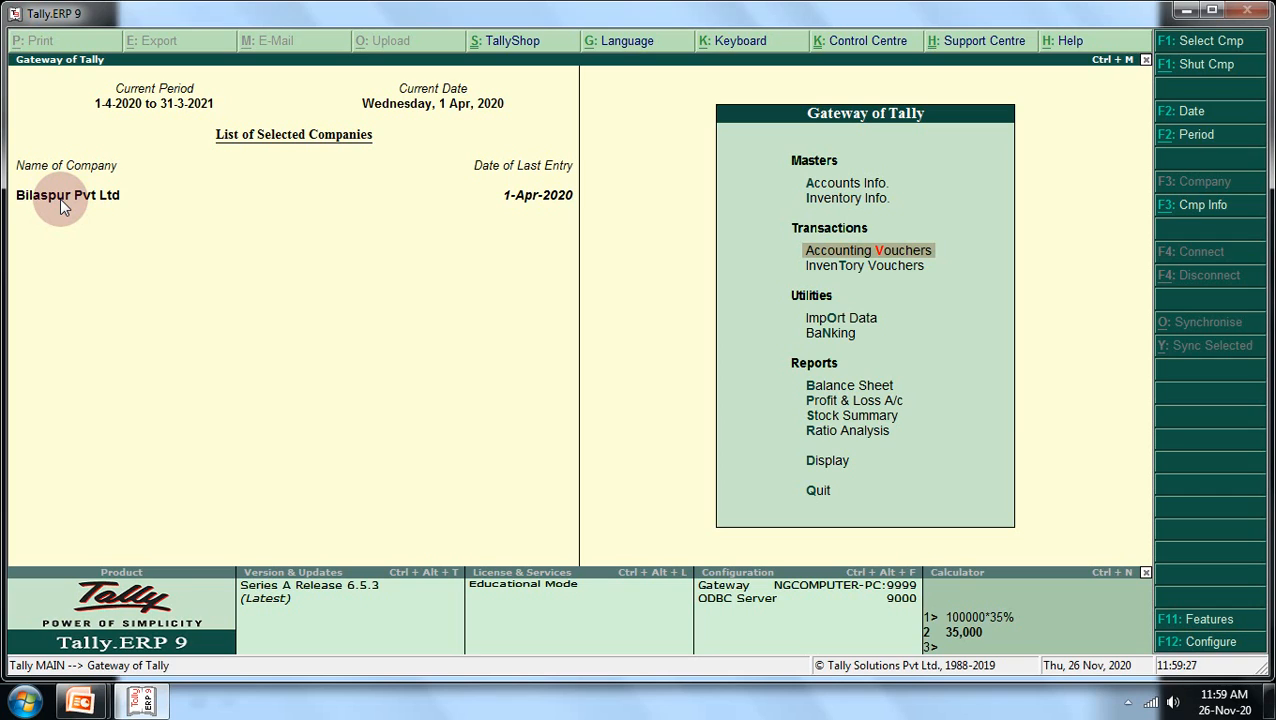
Look up the Cost Categories entry among the account masters.
key("Up")
key("Up")
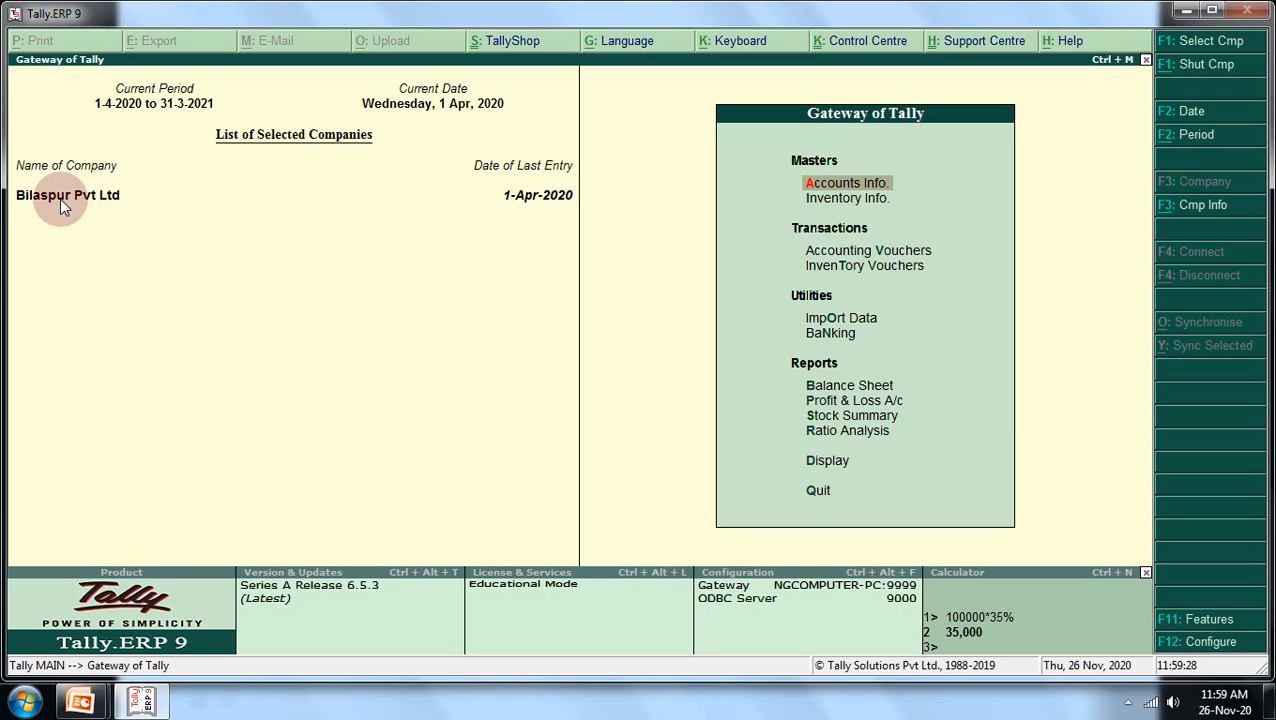
key("Return")
key("Down")
key("Down")
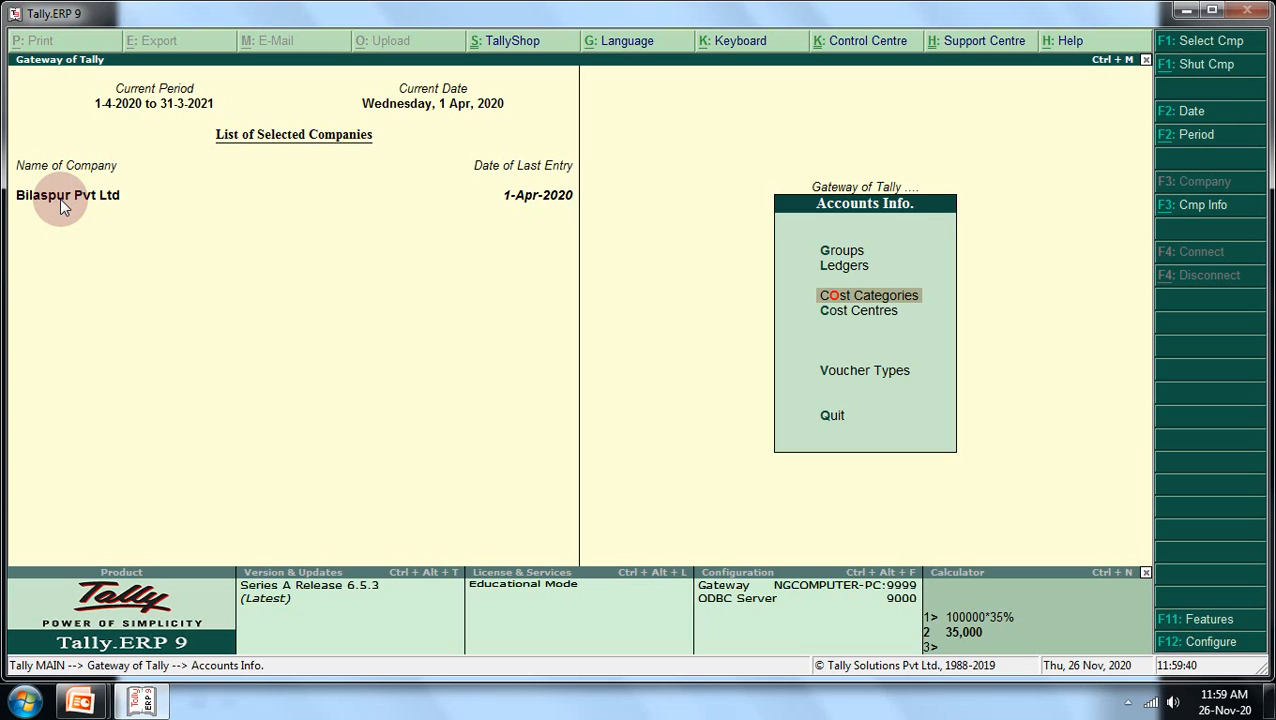
Examine the company's accounting features down to the cost centre and cost category options.
key("F11")
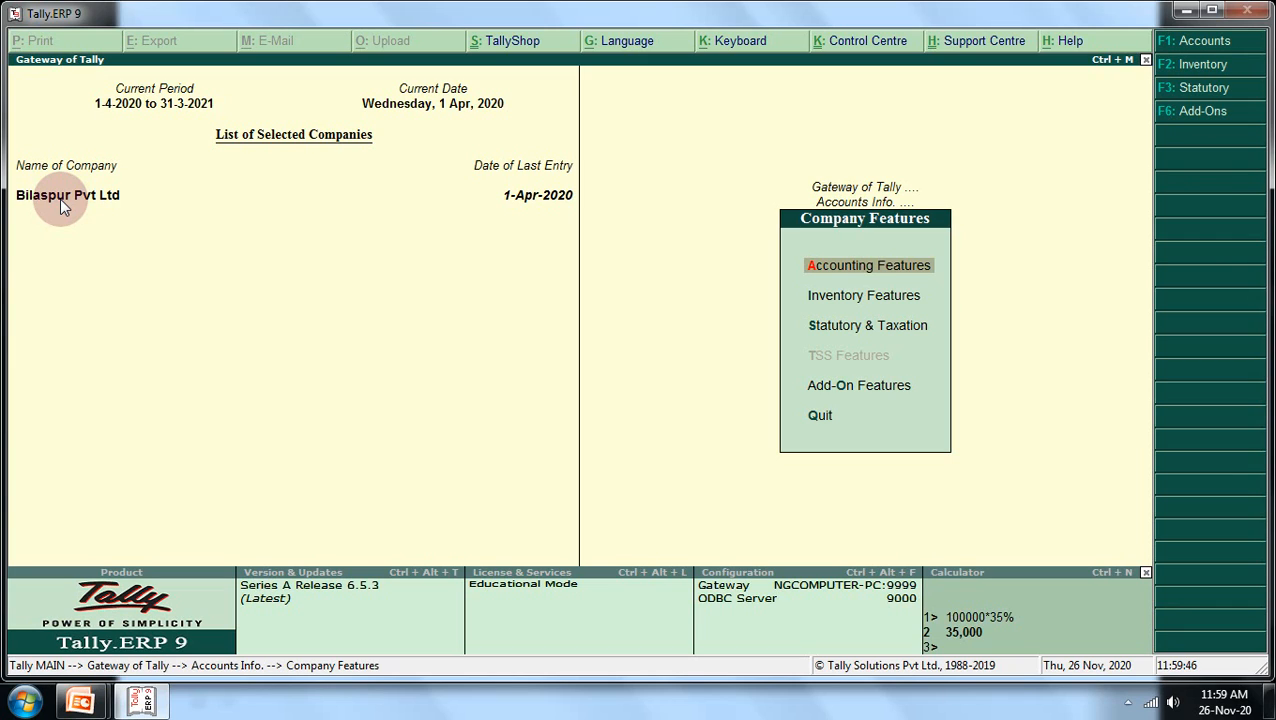
key("Return")
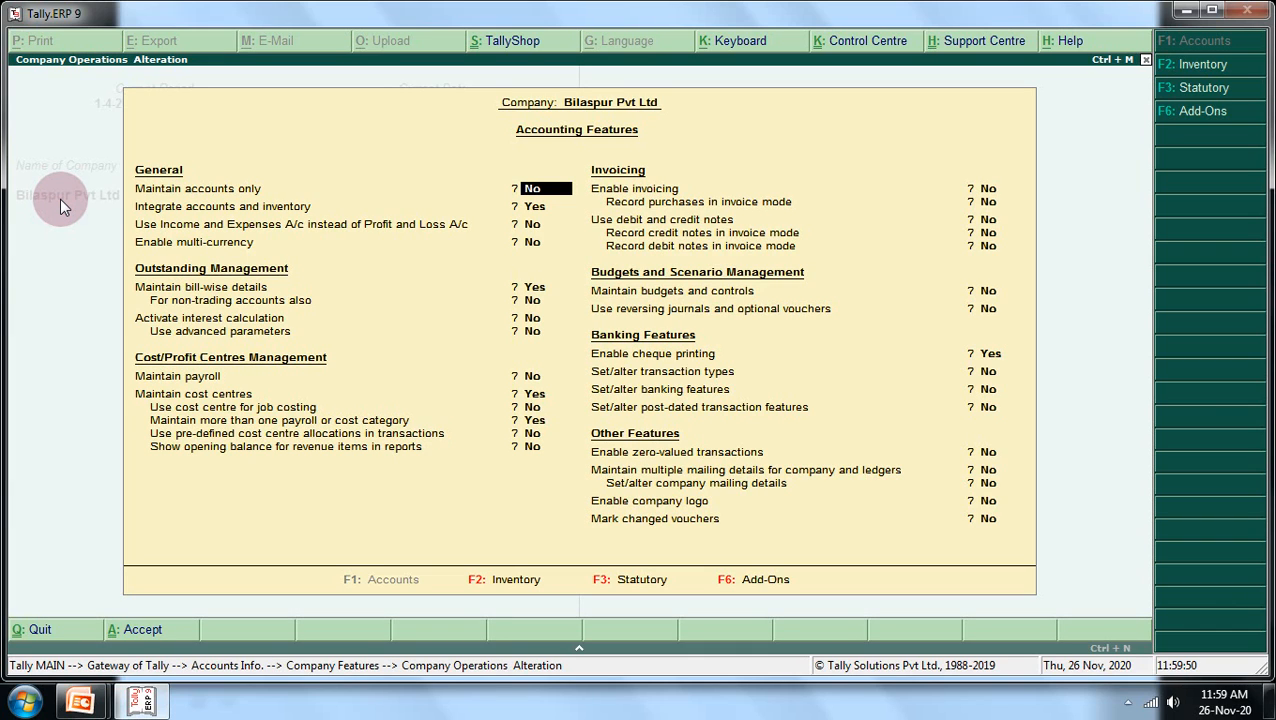
key("Return")
key("Return")
key("Return")
key("Return")
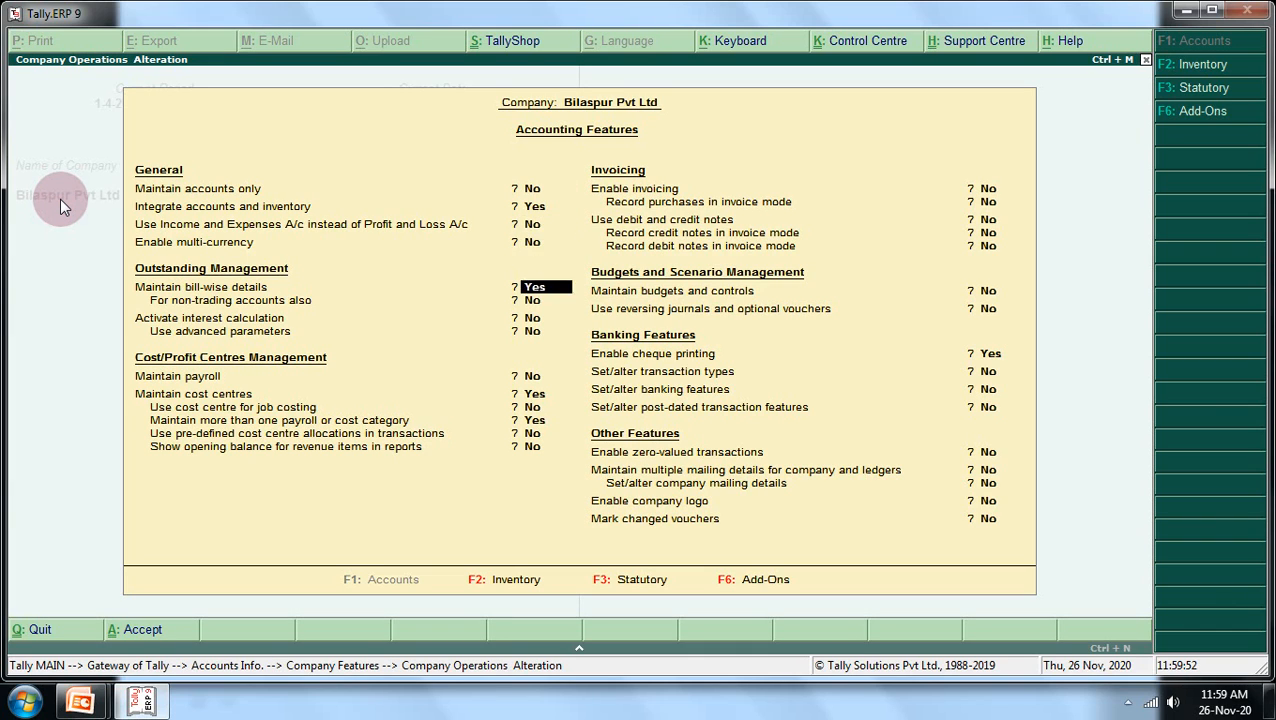
key("Return")
key("Return")
key("Return")
key("Return")
key("Return")
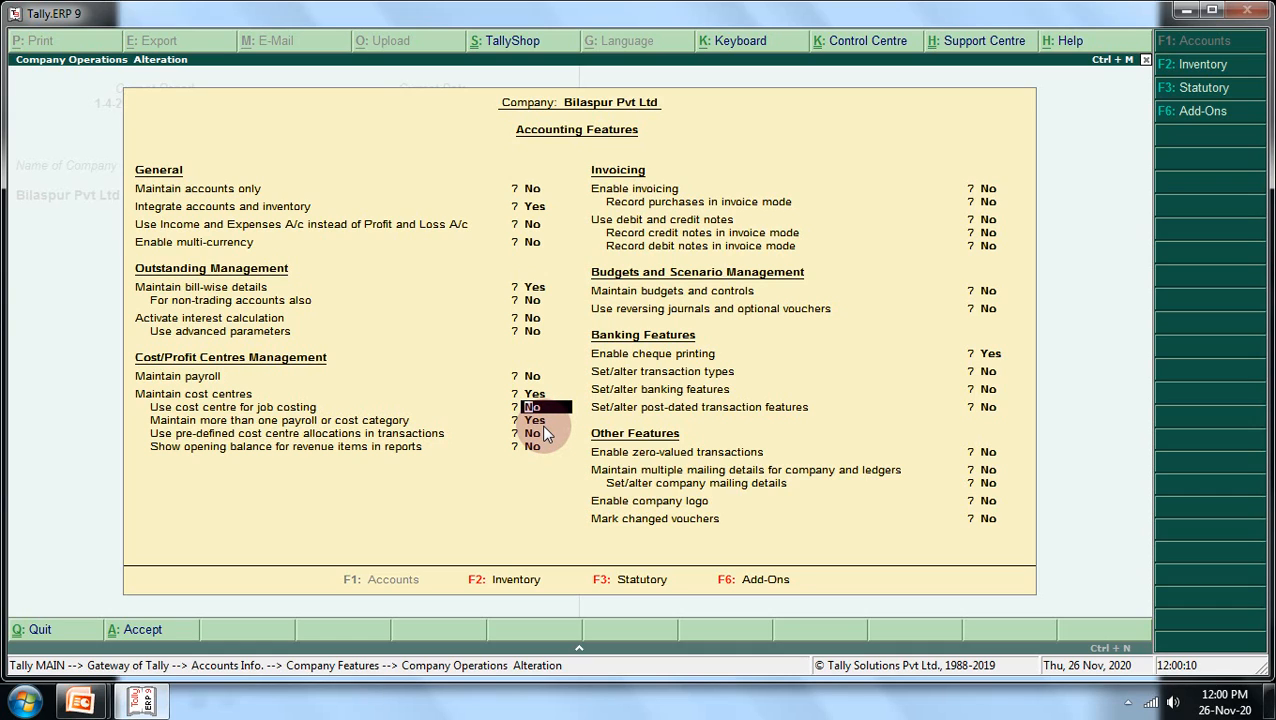
Accept the remaining accounting features with their existing values and return to the Gateway of Tally.
key("Return")
key("Return")
key("Return")
key("Return")
key("Return")
key("Return")
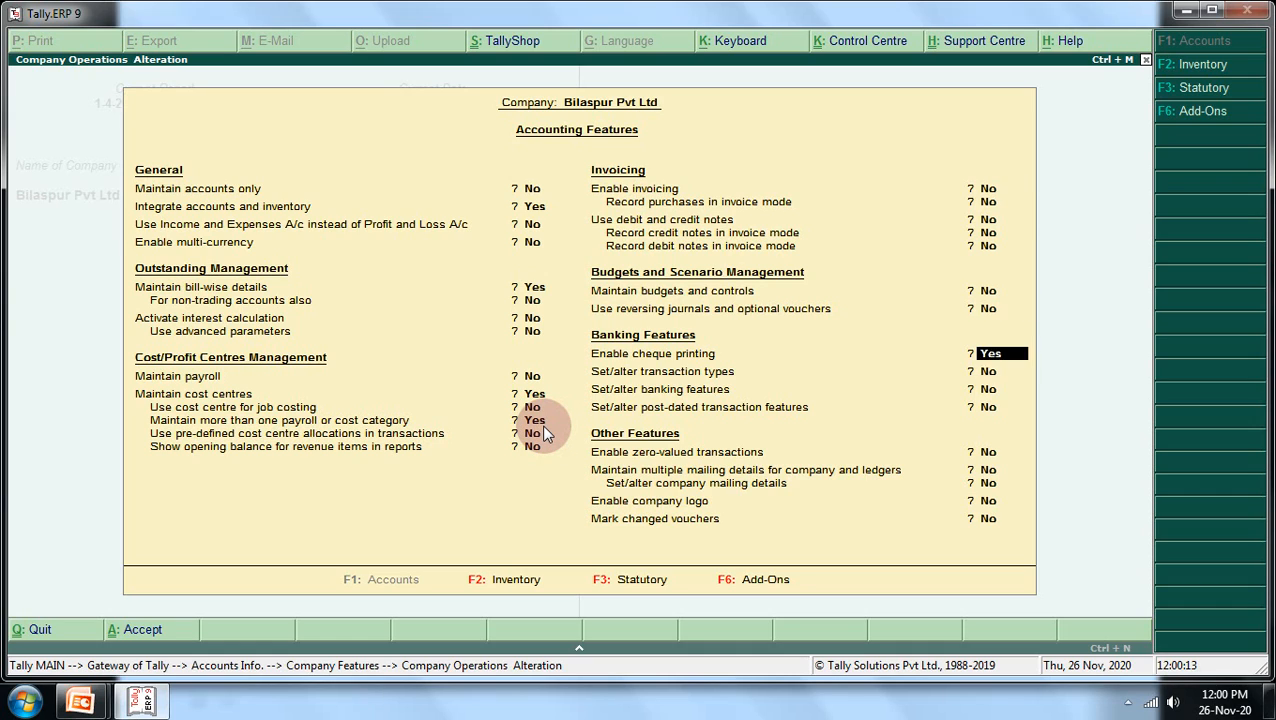
key("Return")
key("Return")
key("Return")
key("Return")
key("Return")
key("Return")
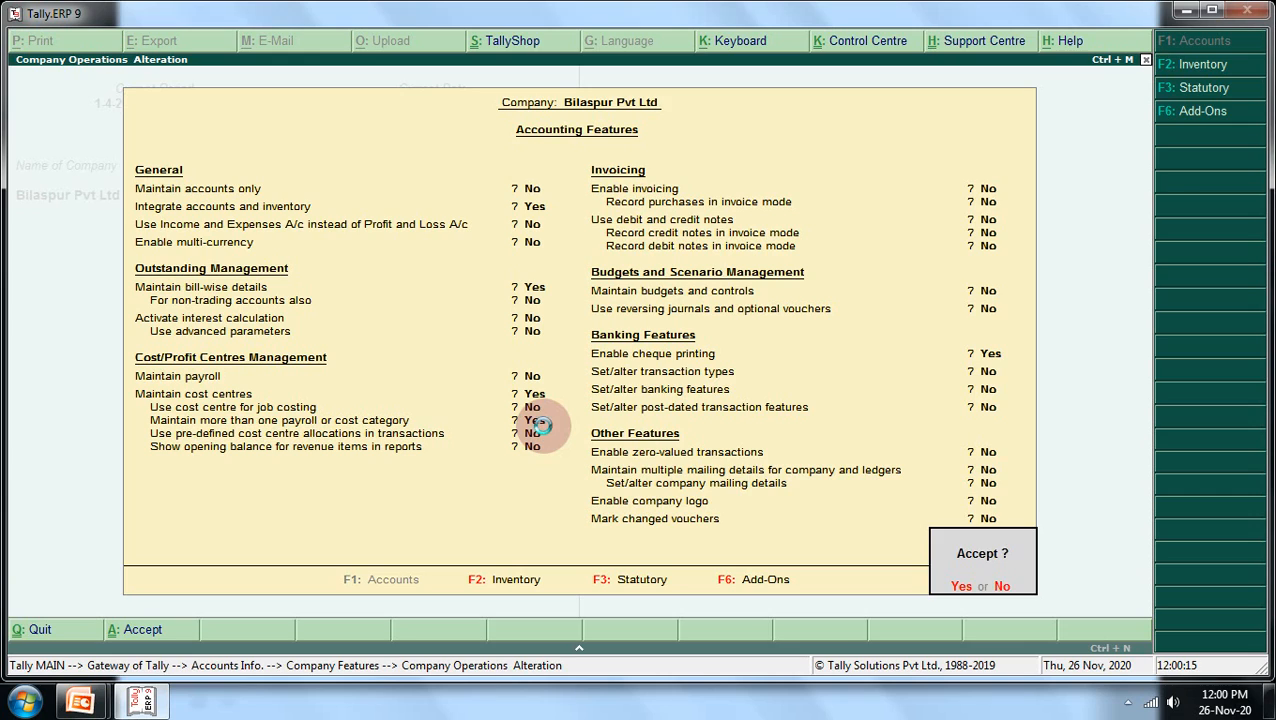
key("Return")
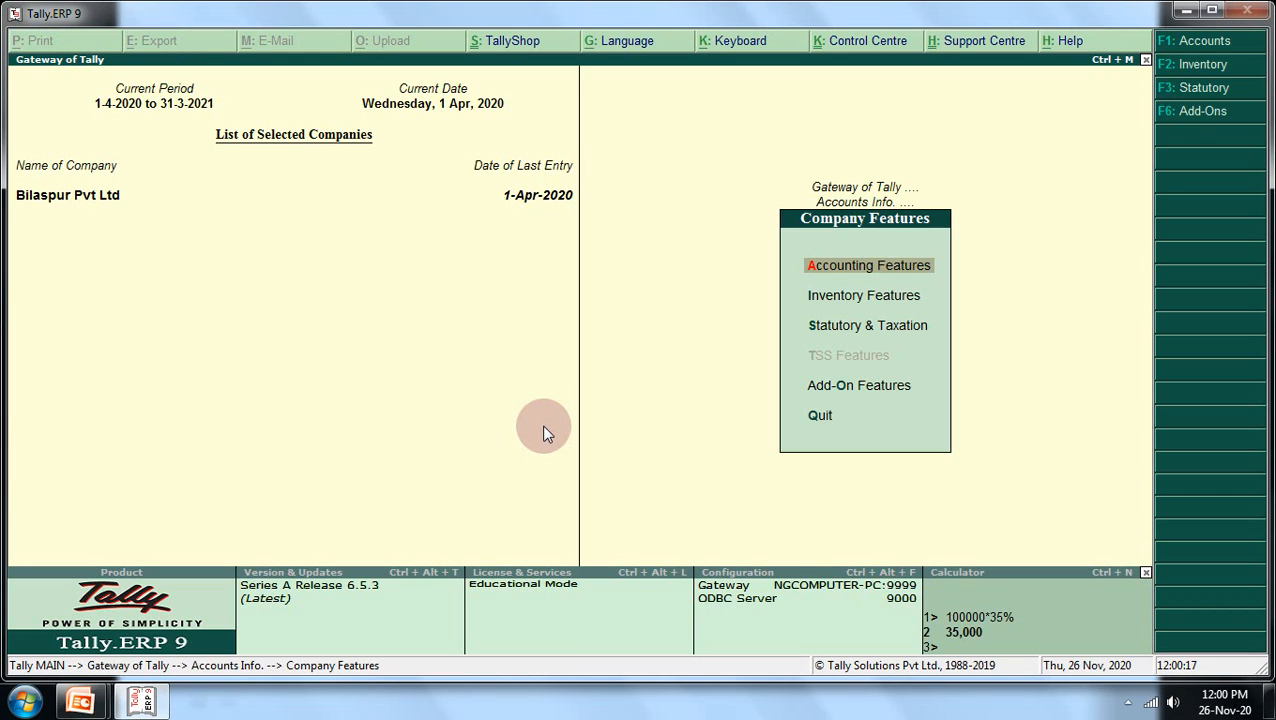
key("Escape")
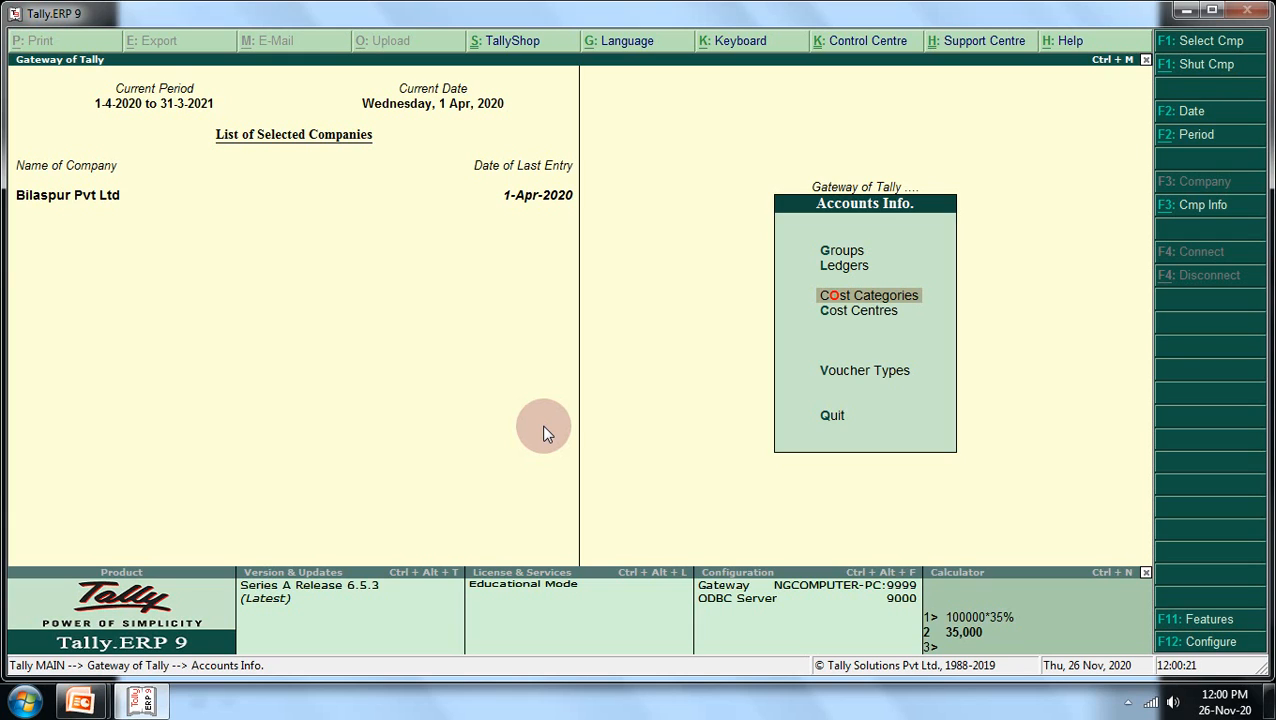
key("Escape")
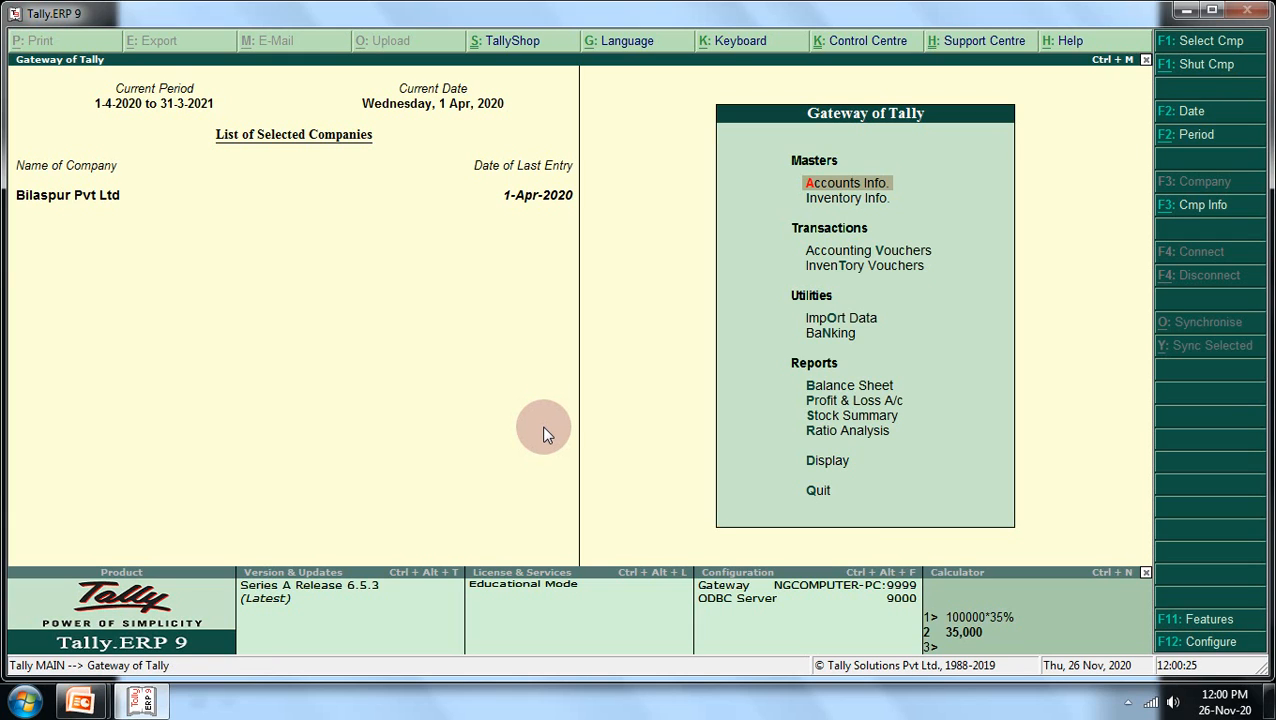
Start a new payment voucher and debit the Salary ledger with 10,000.
key("Down")
key("Down")
key("Return")
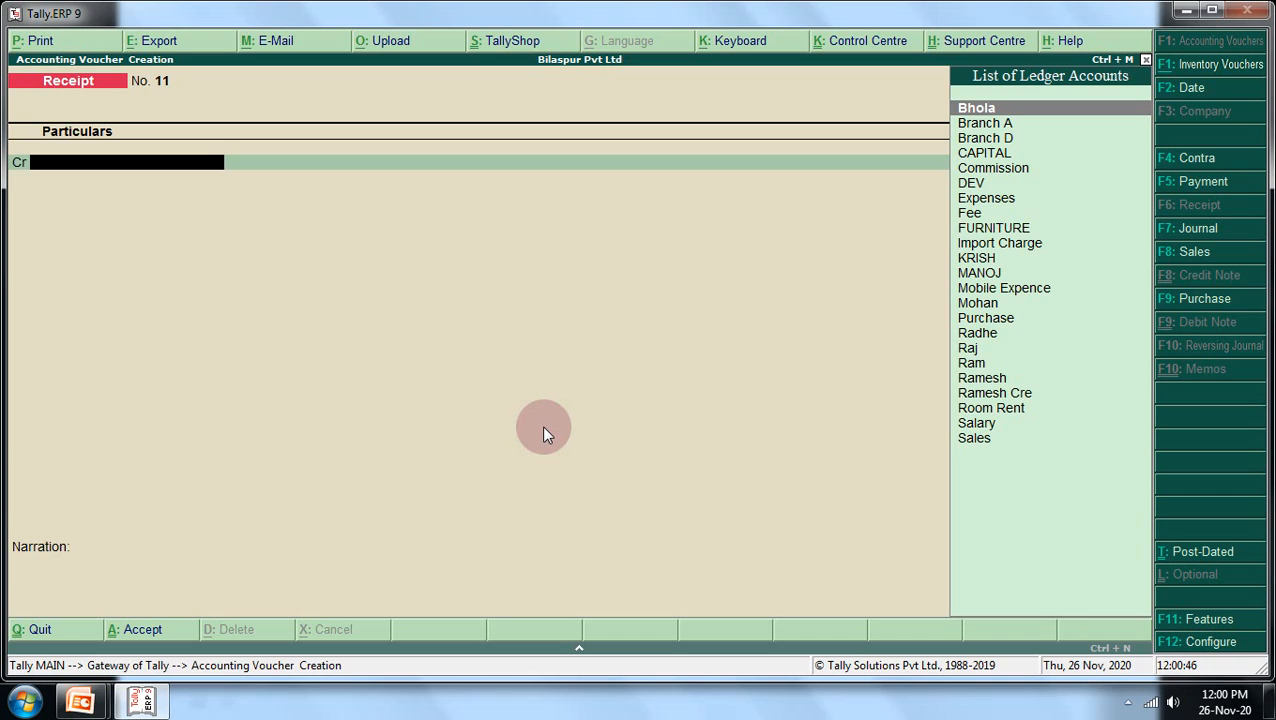
key("F5")
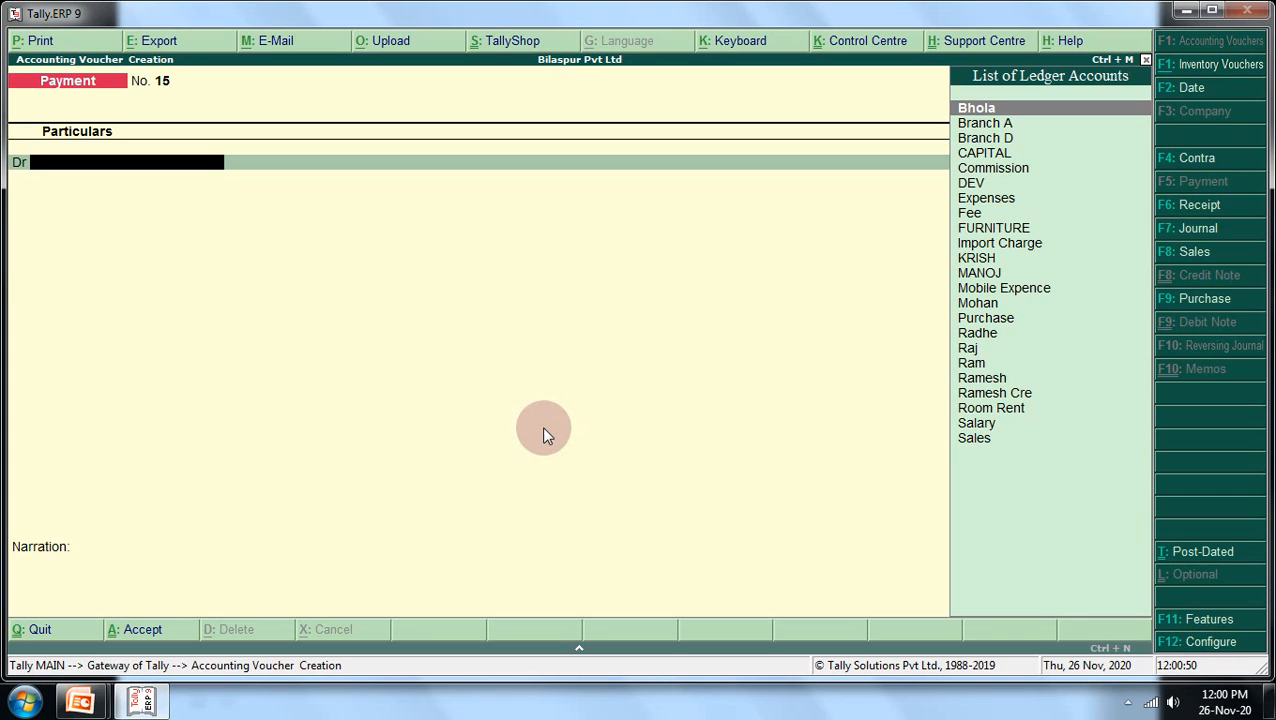
type("S")
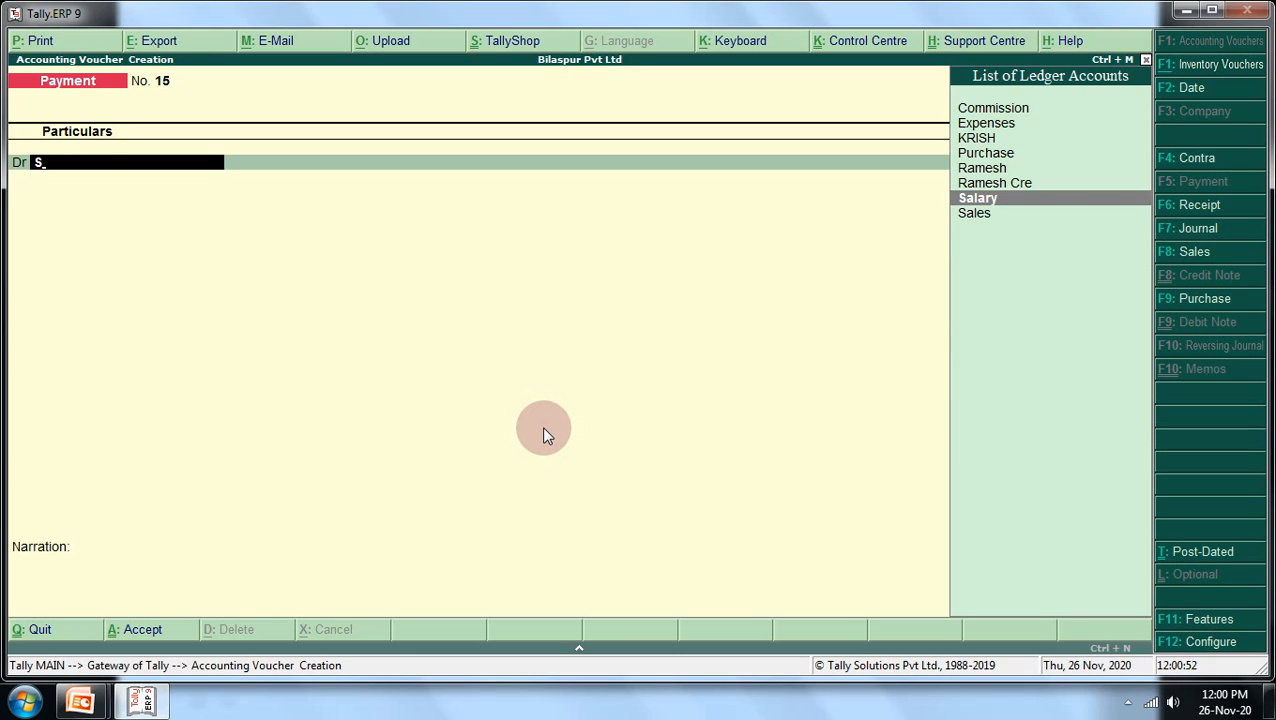
key("Return")
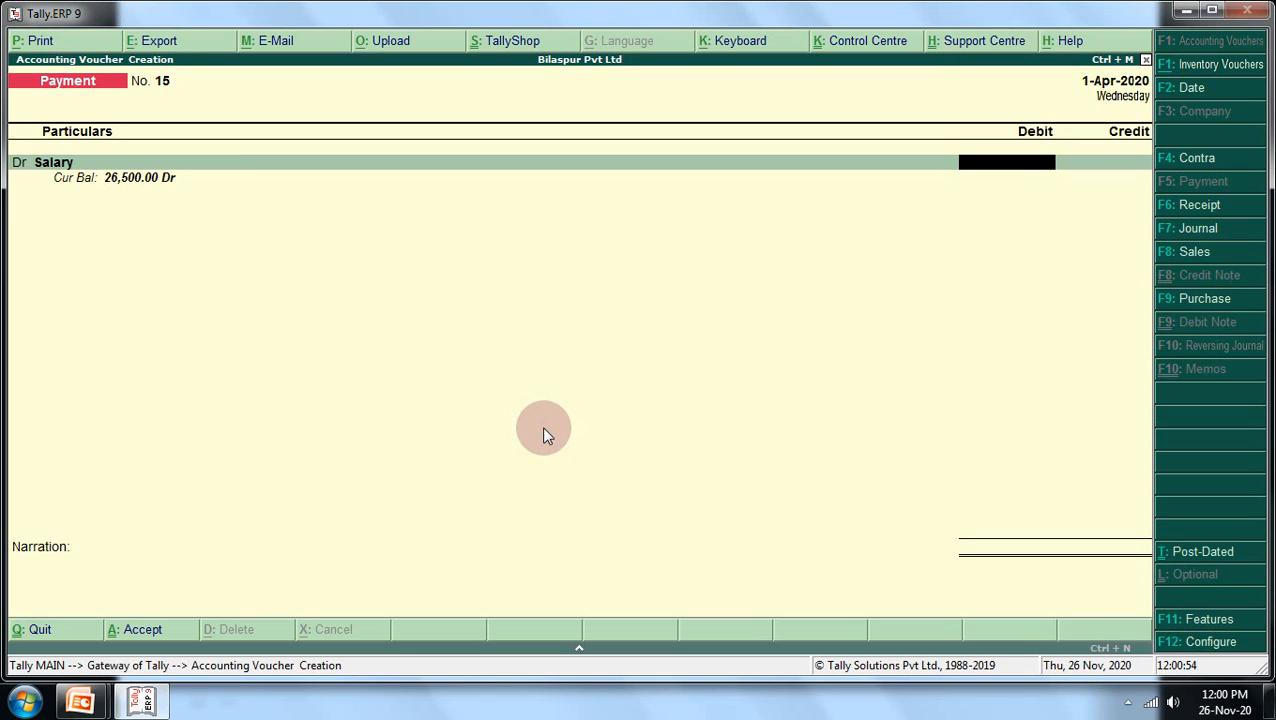
type("10000")
key("Return")
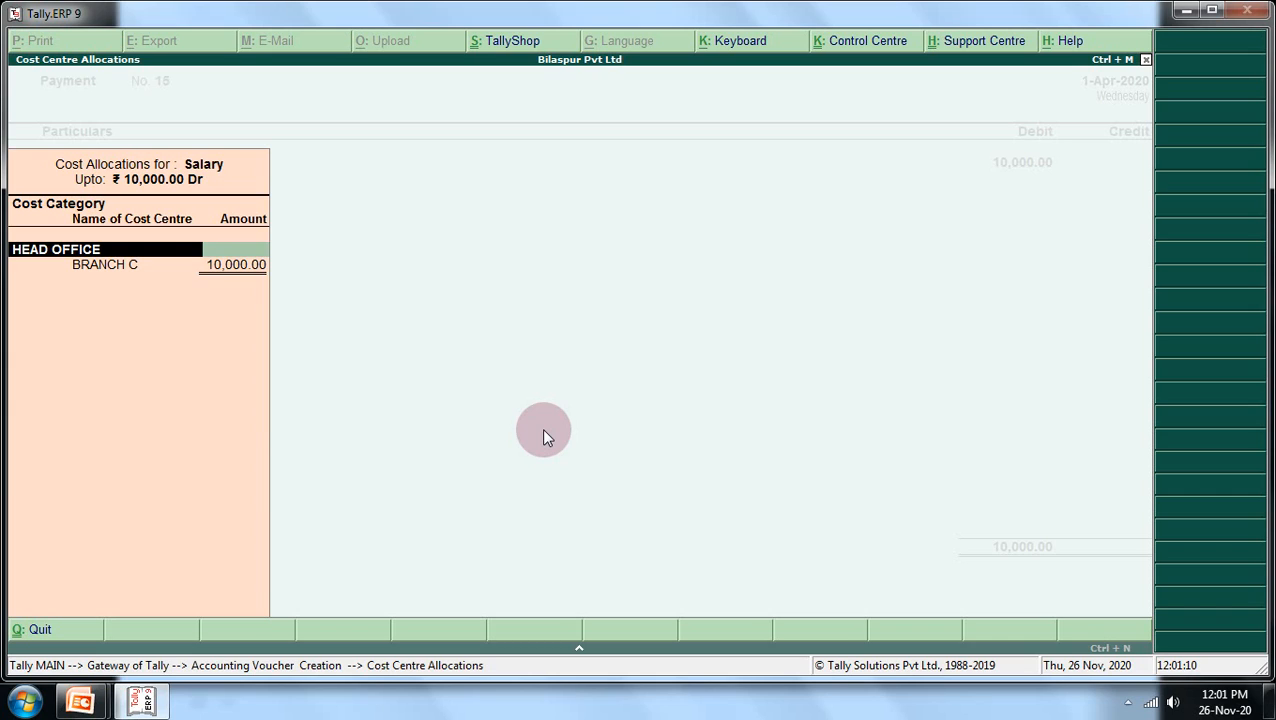
Set the Salary cost category to Dvd and allocate 1,000 to the Lg cost centre.
type("D")
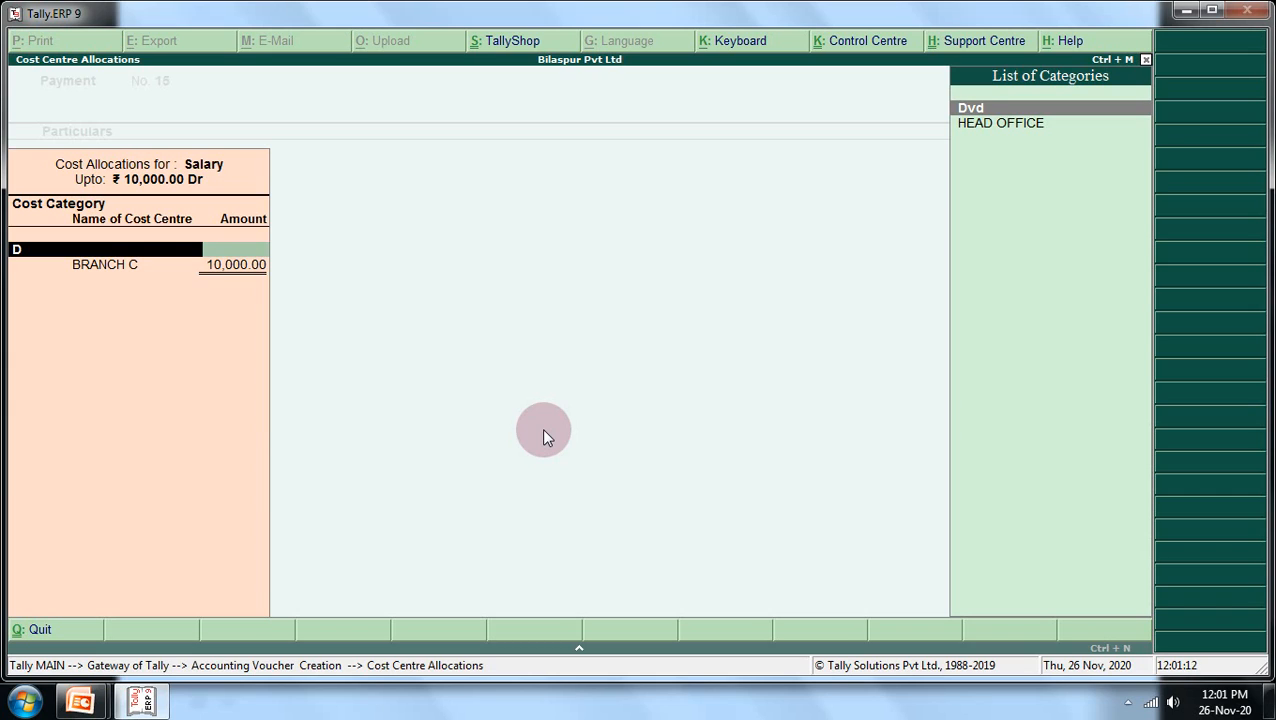
key("Return")
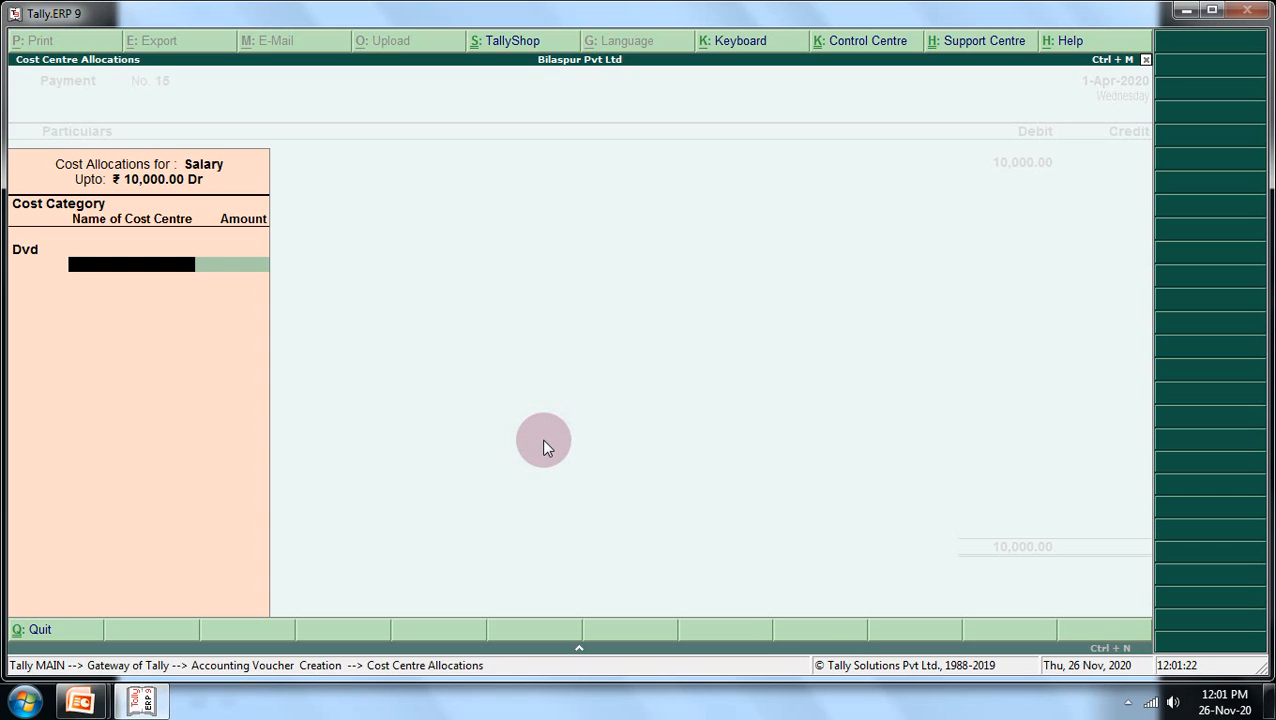
type("L")
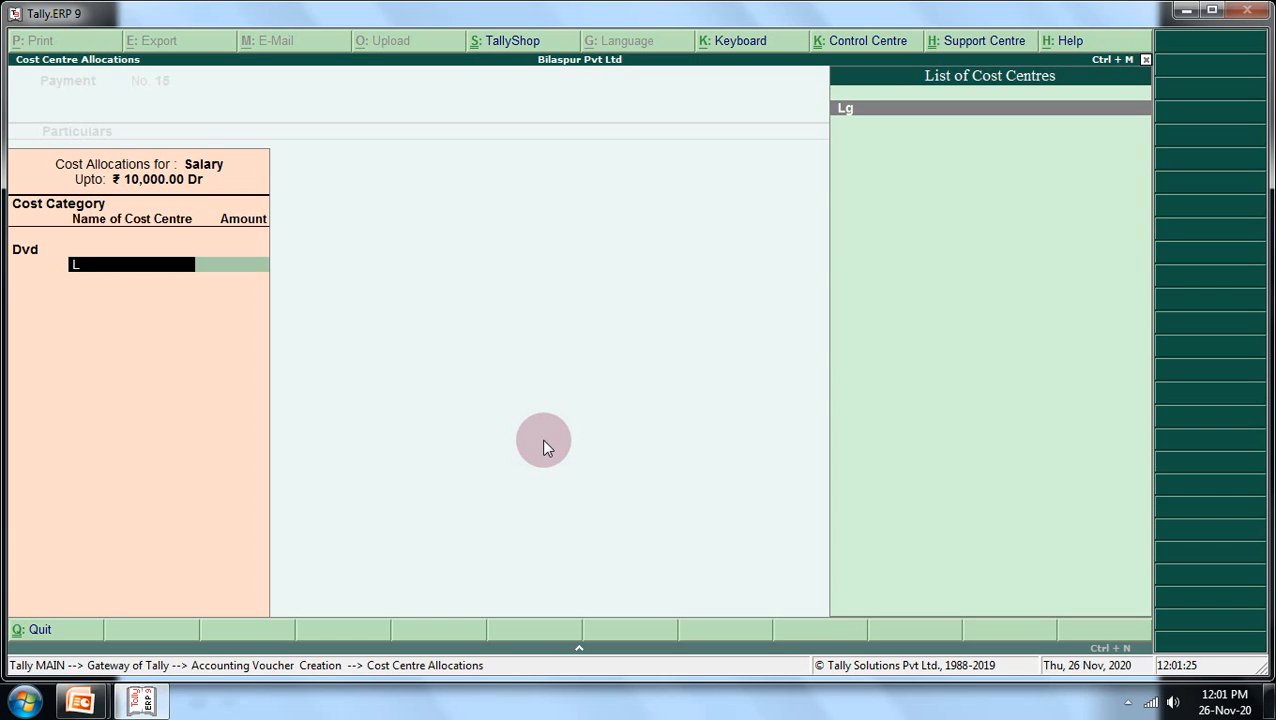
key("Return")
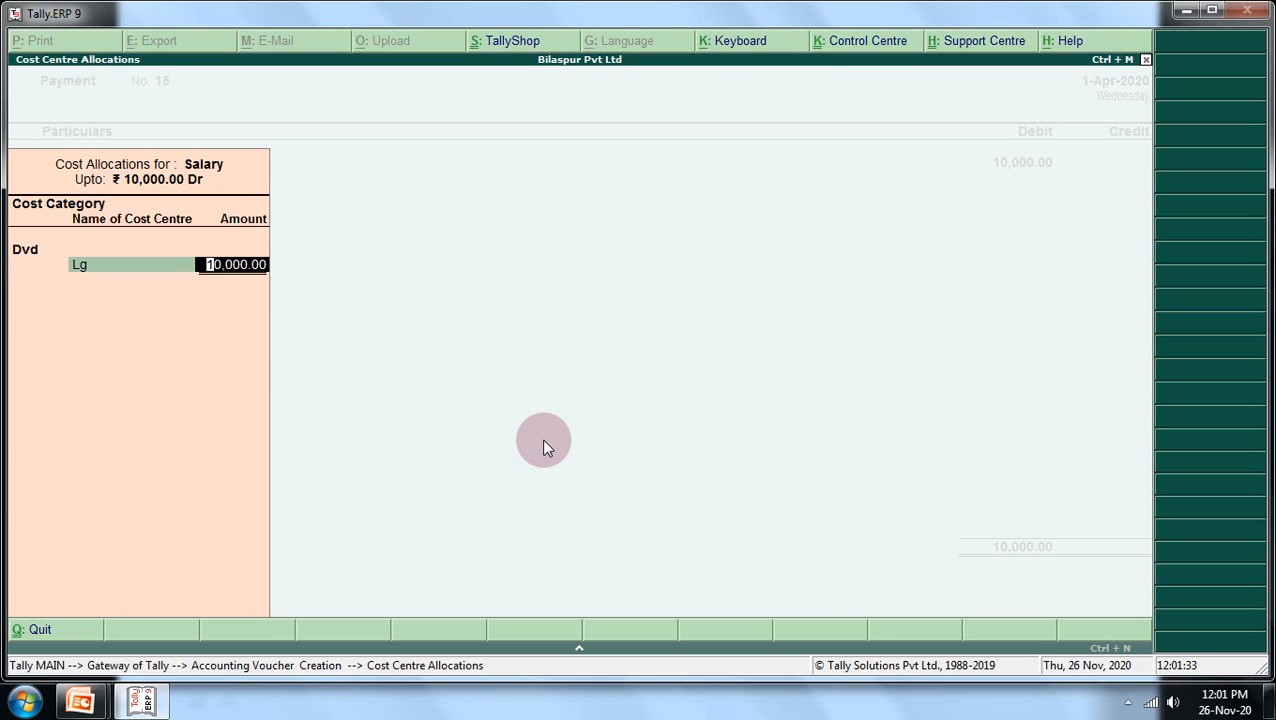
type("1000")
key("Return")
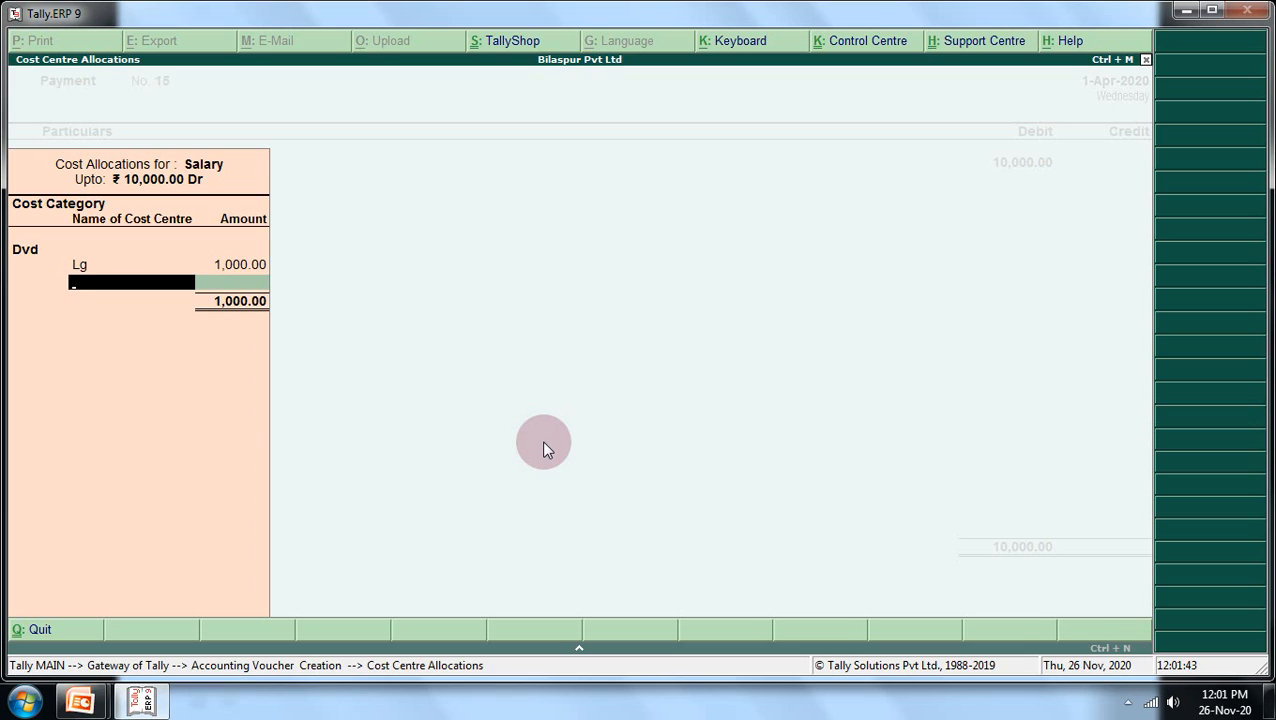
Allocate 2,000 of the Salary amount to the Samsung cost centre under Dvd.
type("S")
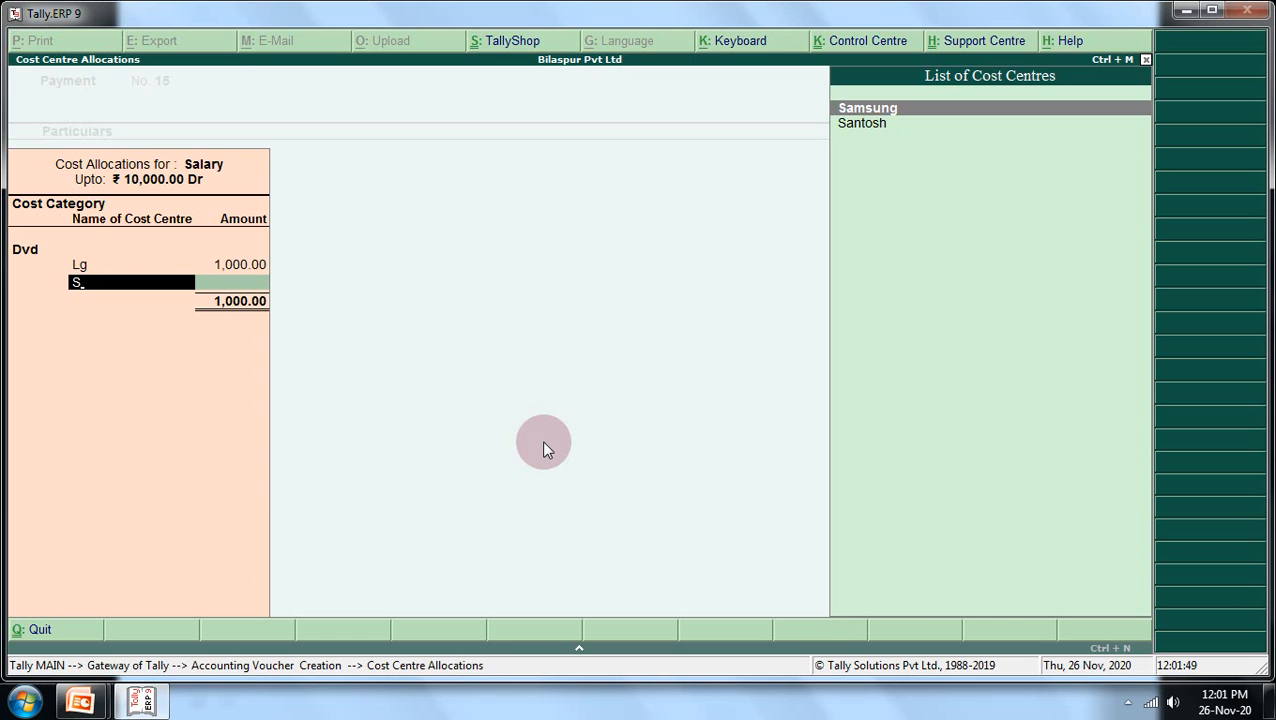
key("Return")
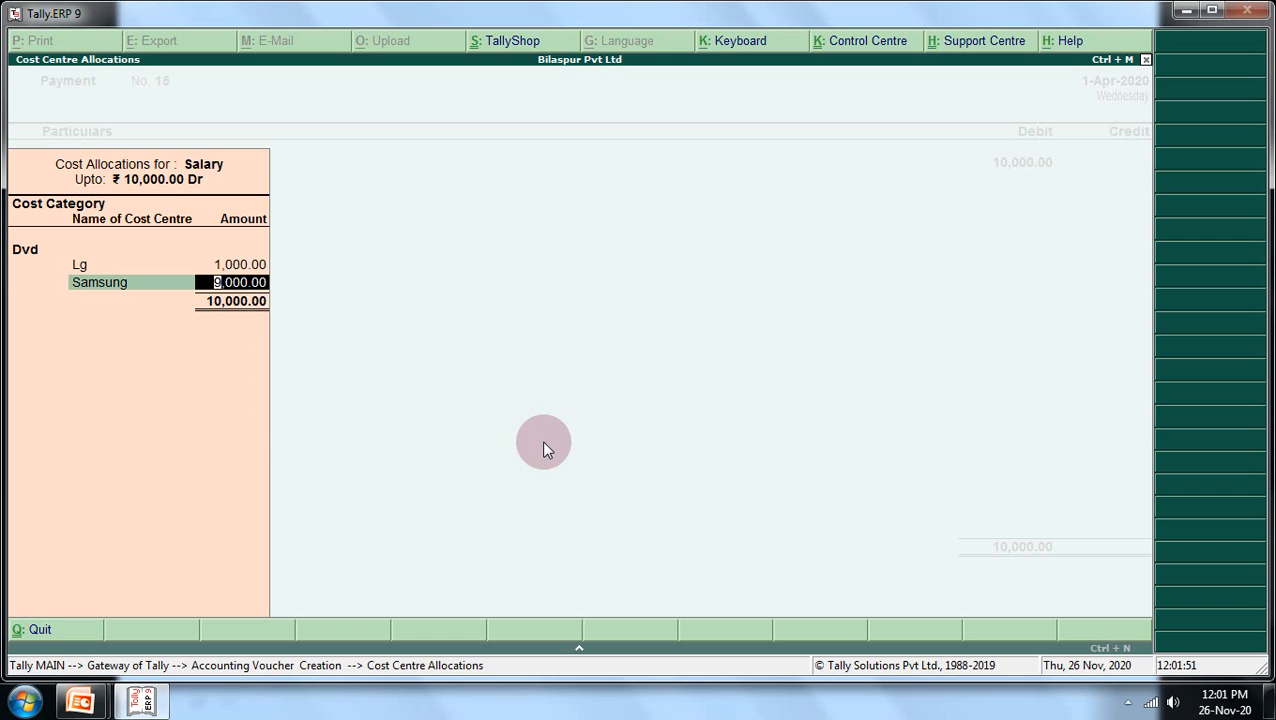
type("2000")
key("Return")
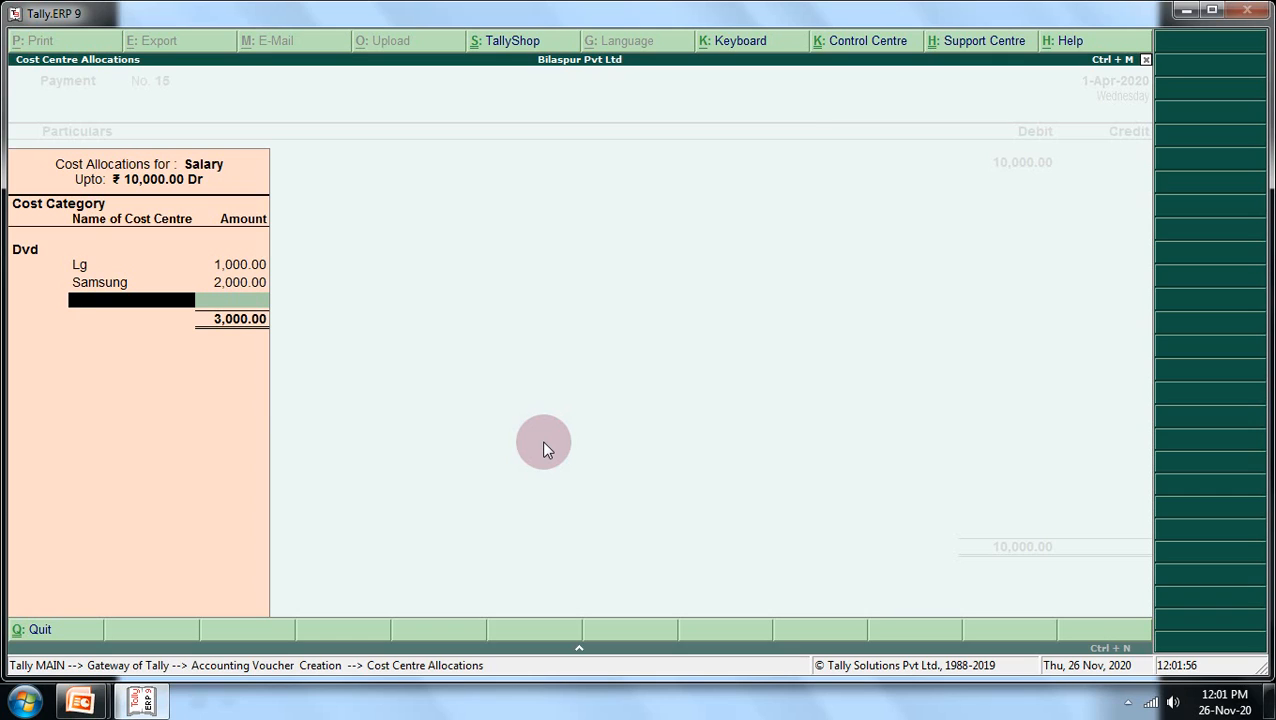
Allocate 2,000 of the Salary amount to the Conic cost centre under Dvd.
type("C")
key("Return")
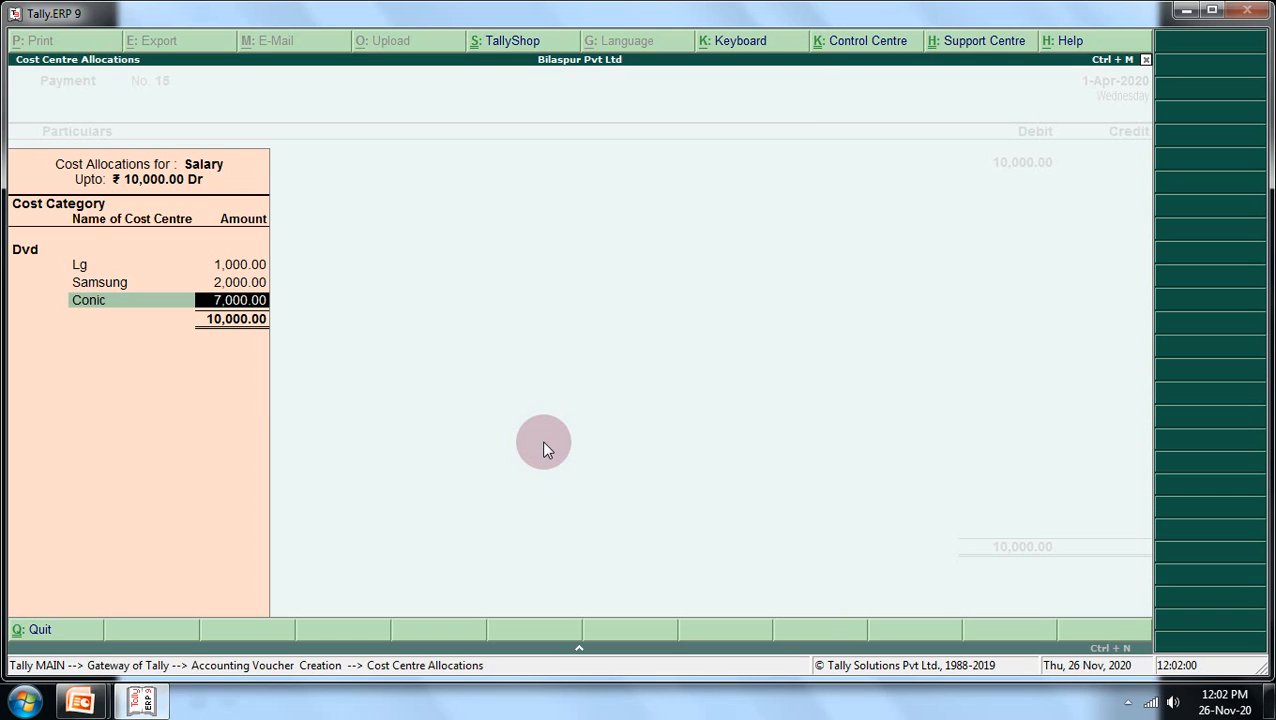
type("2000")
key("Return")
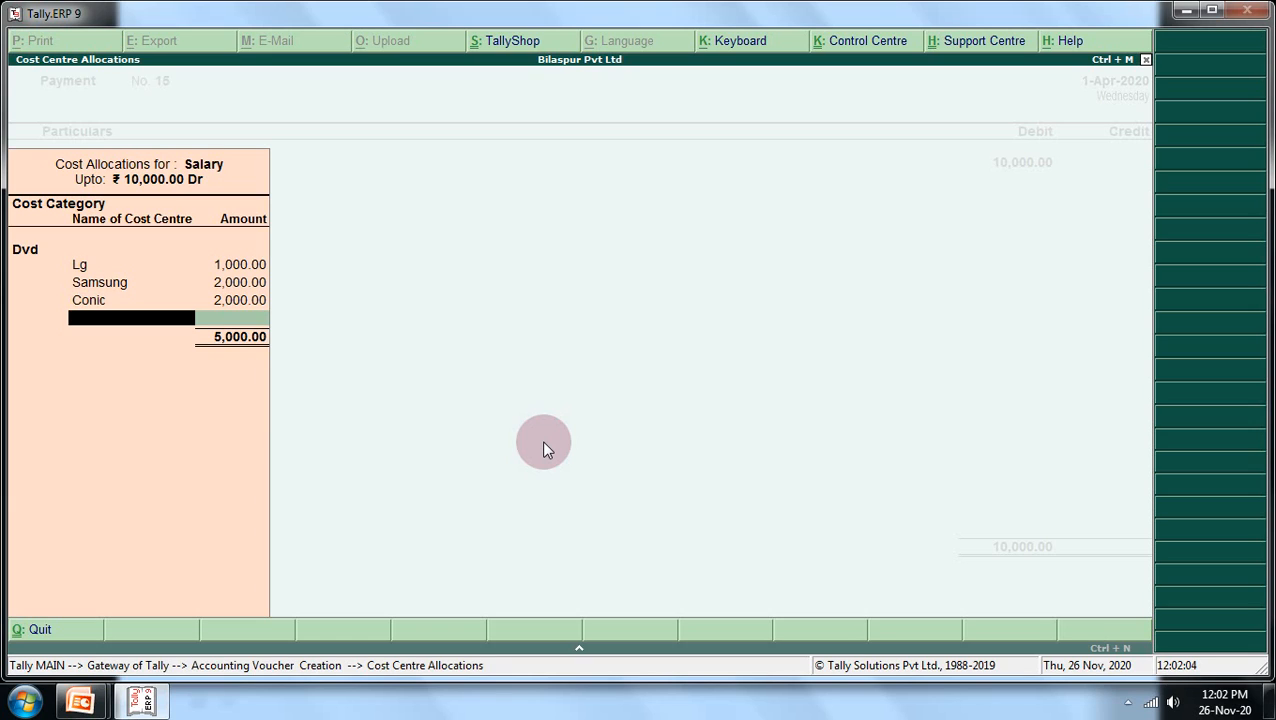
Allocate the remaining 5,000 of the Salary amount to the Santosh cost centre under Dvd.
type("S")
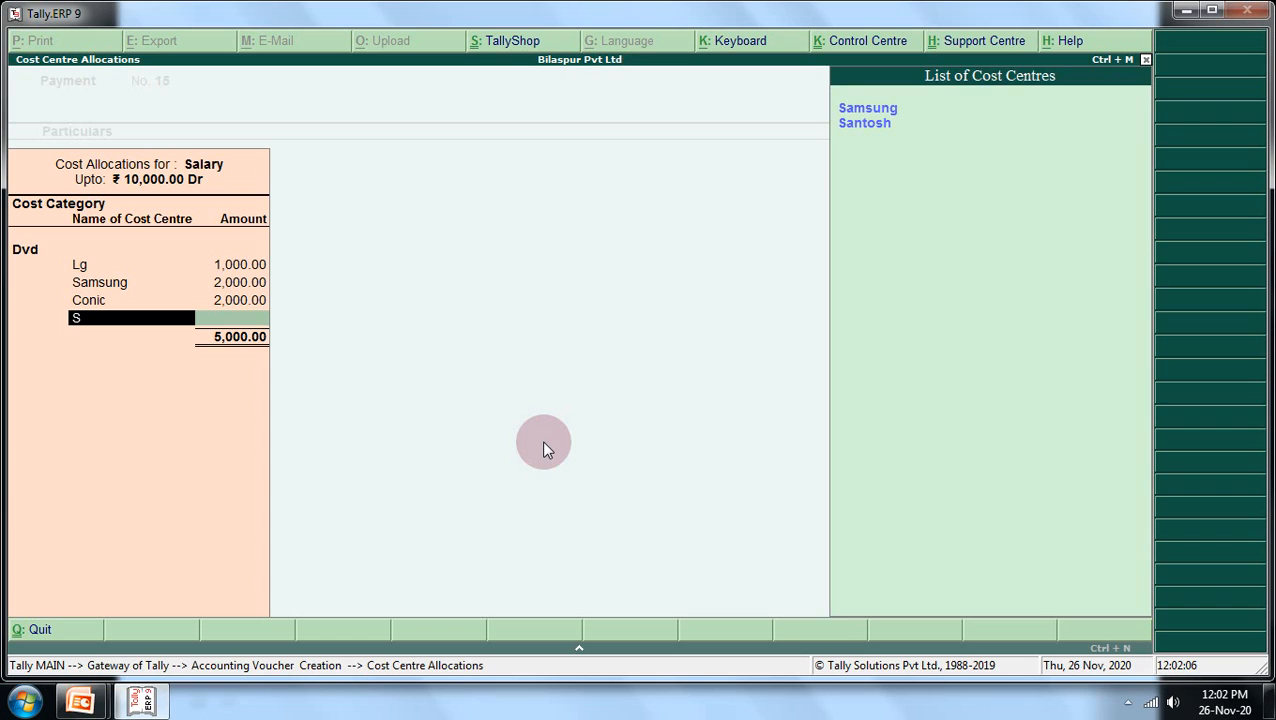
key("Down")
key("Down")
key("Return")
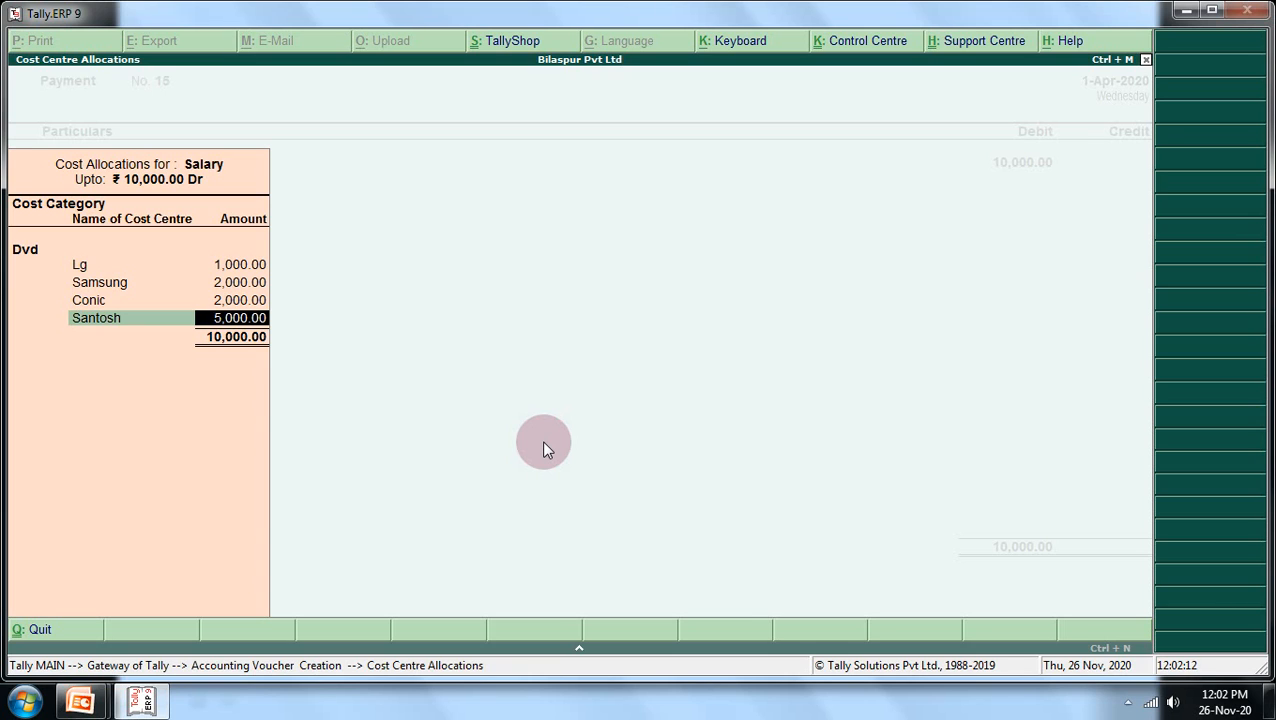
key("Return")
Credit Cash with 10,000 and save the Salary payment voucher without a narration.
key("Return")
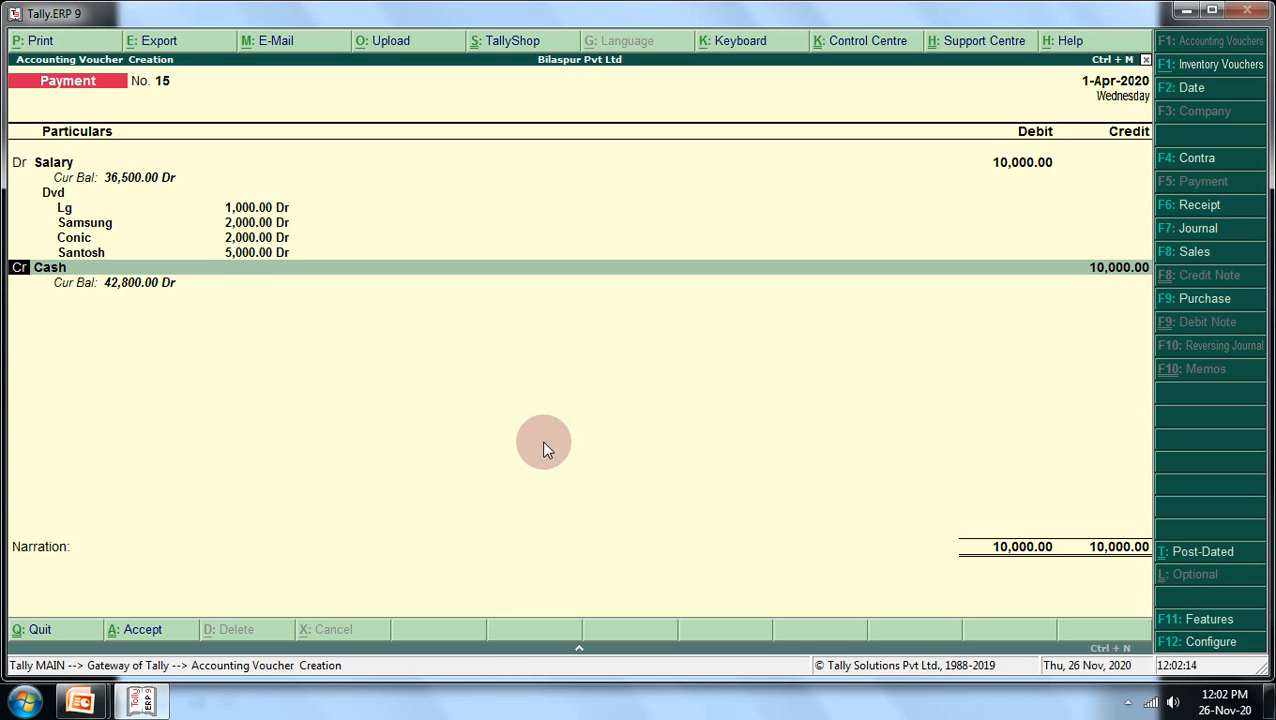
key("Return")
key("Return")
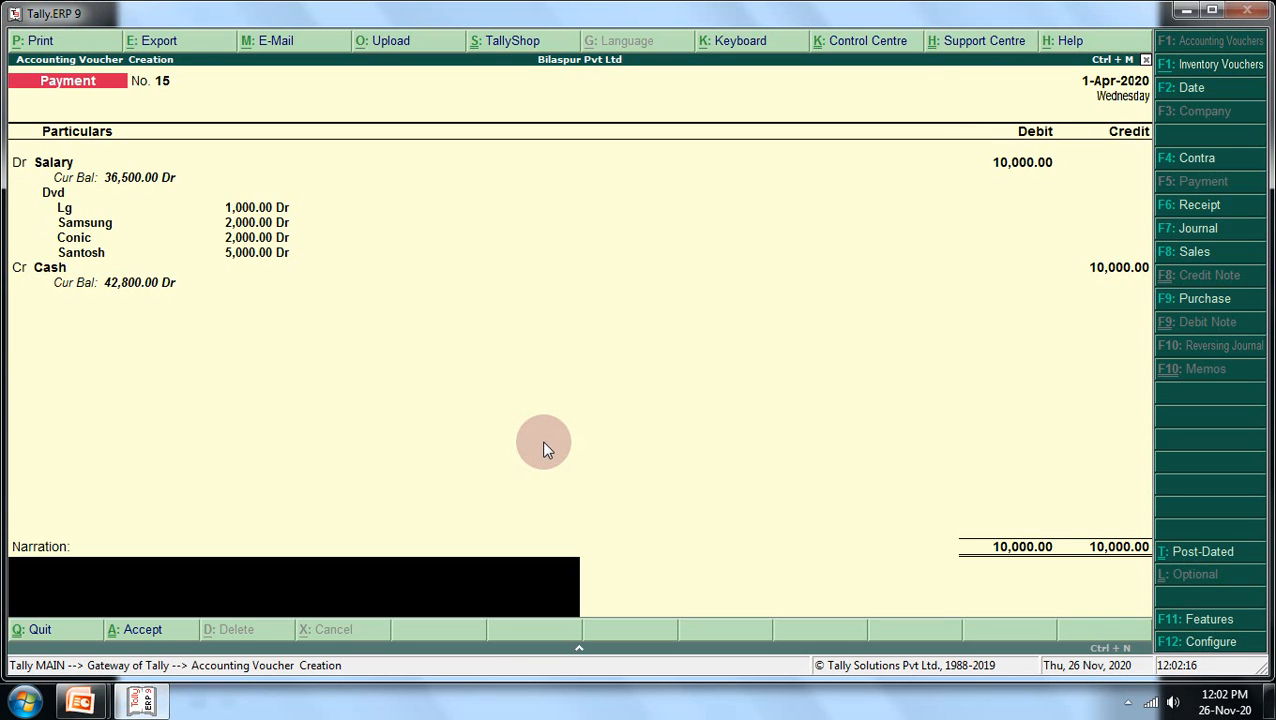
key("Return")
key("Return")
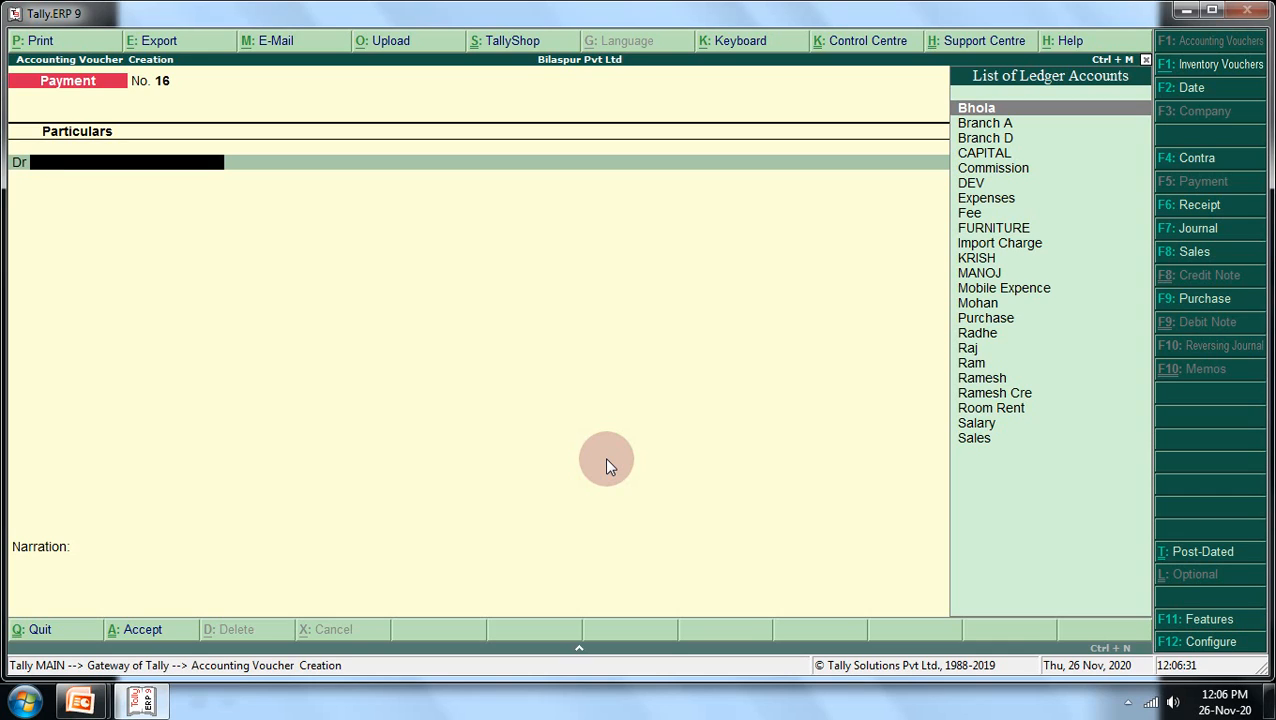
Start a receipt voucher and create an Interest ledger under Indirect Incomes with cost centres applicable and no bank details.
key("F6")
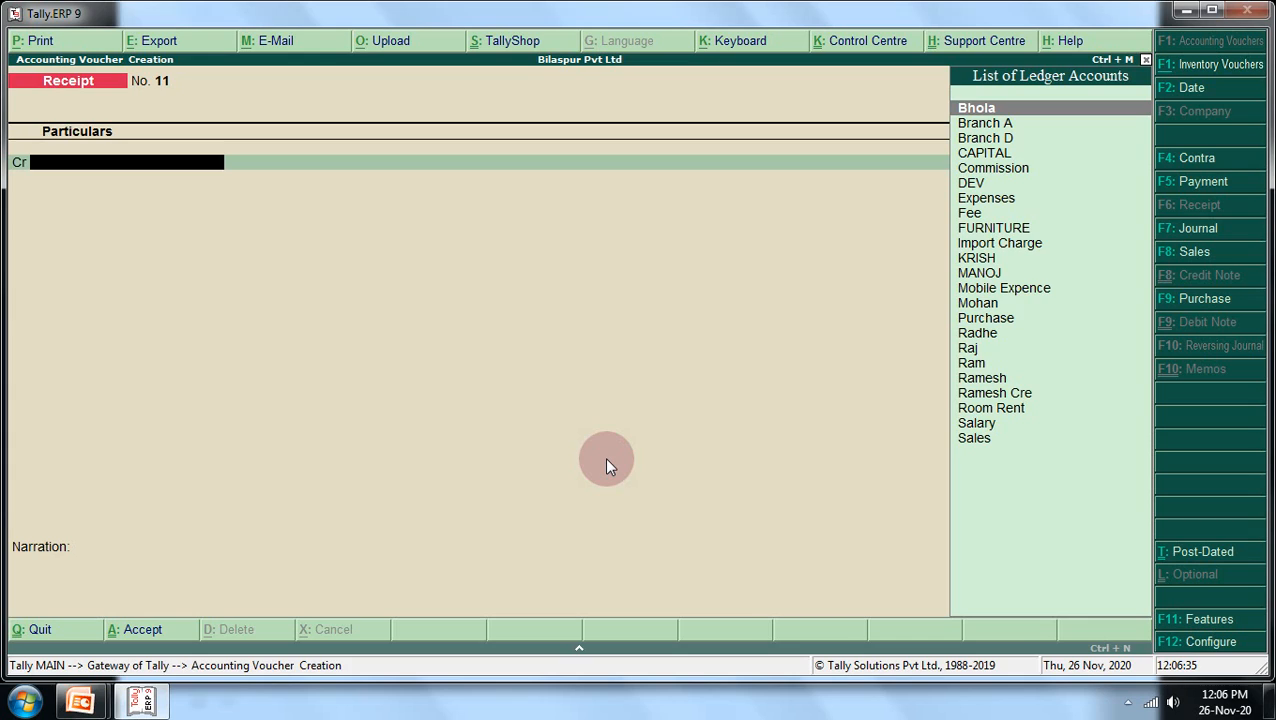
type("I")
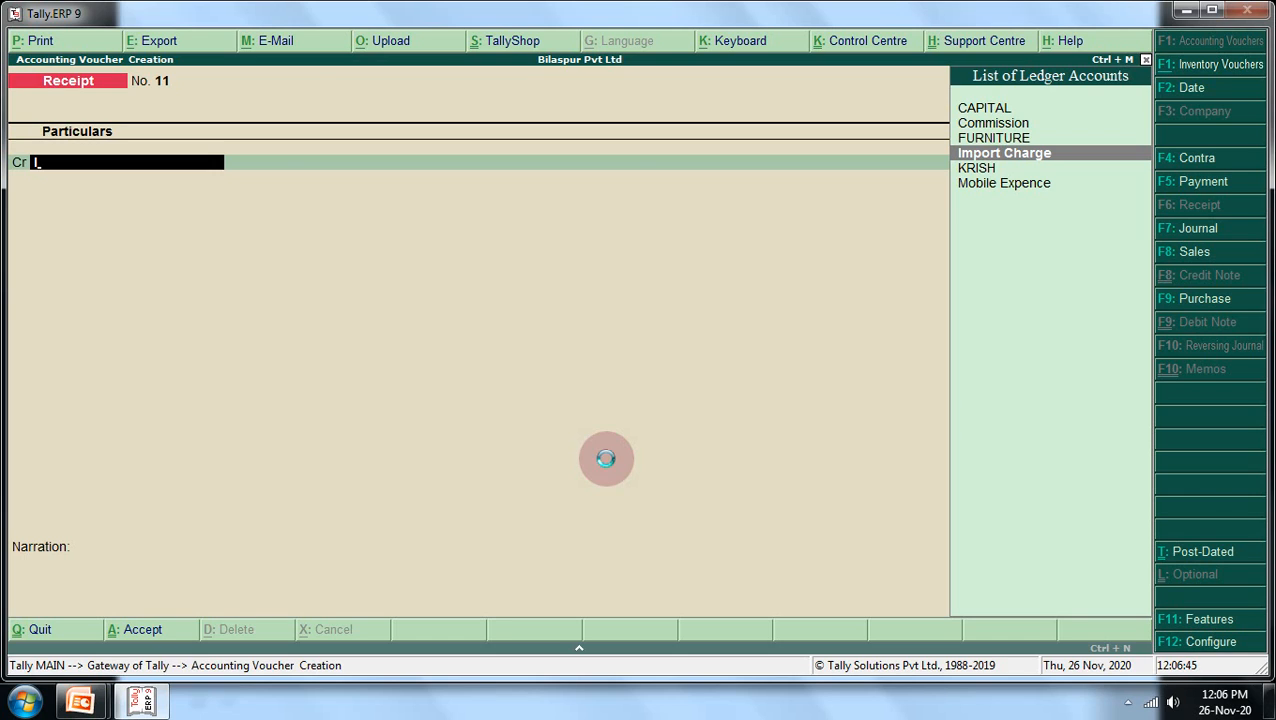
key("alt+c")
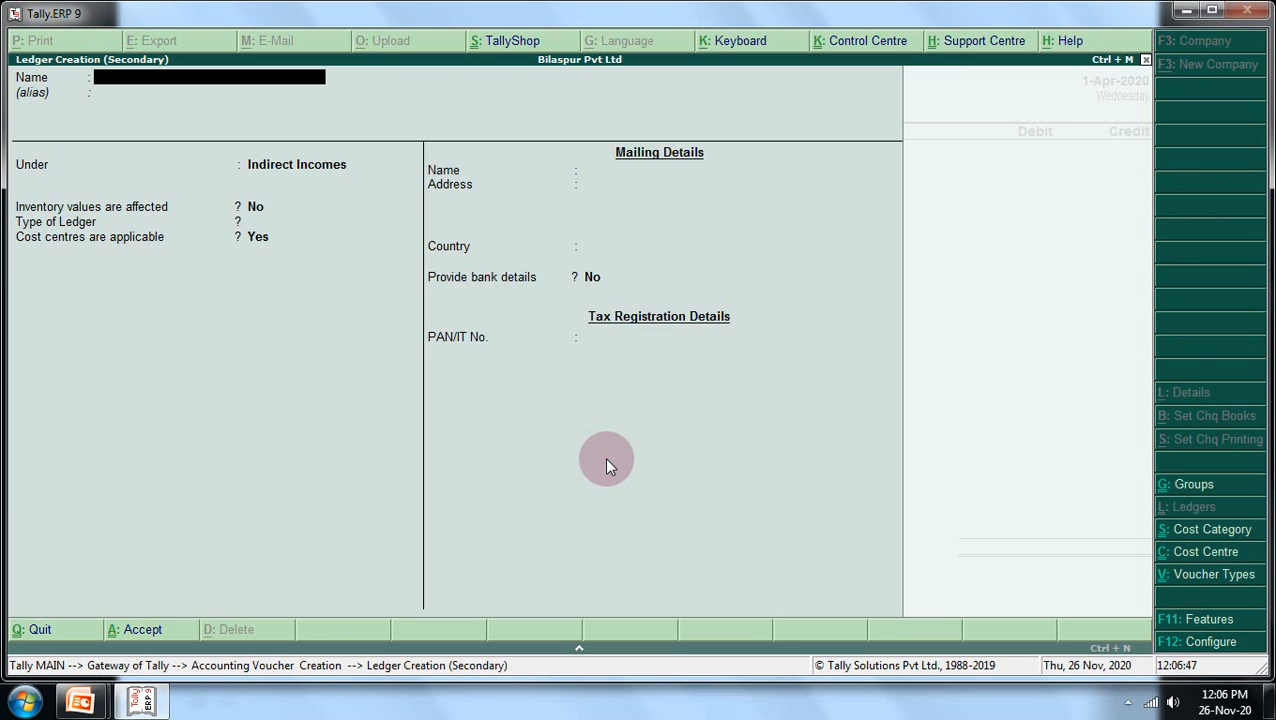
type("Interest")
key("Return")
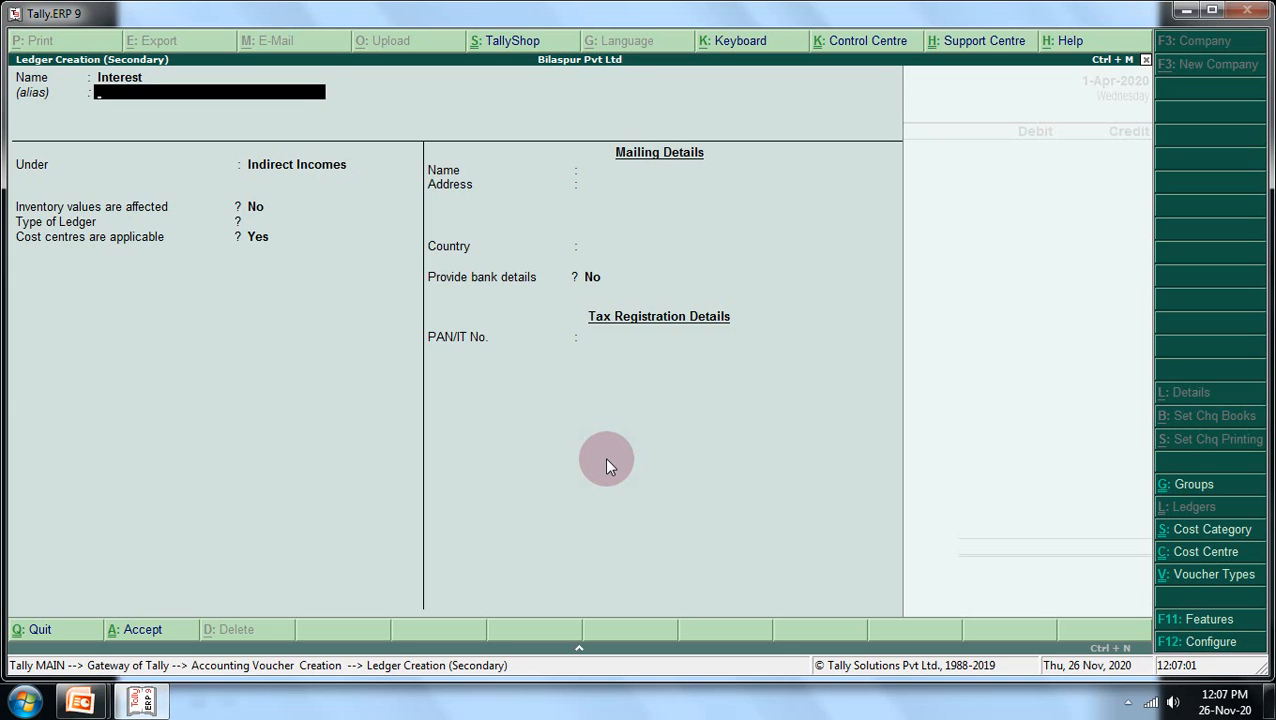
key("Return")
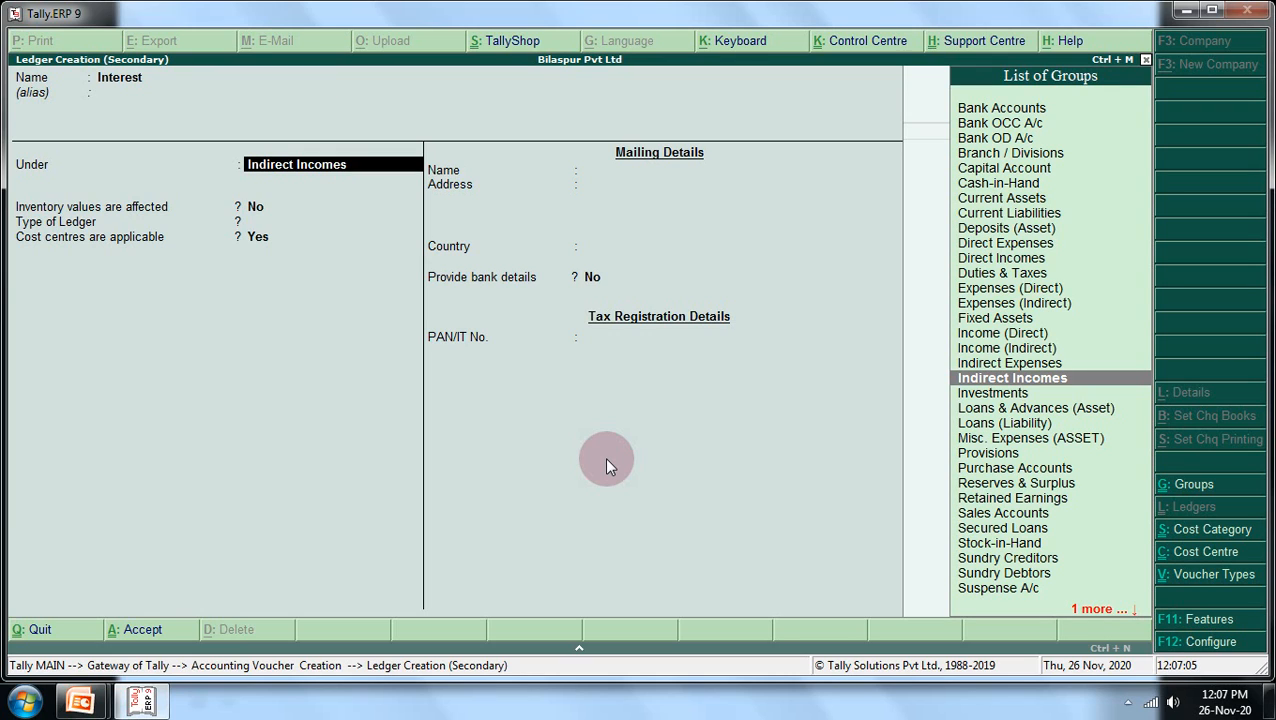
key("Return")
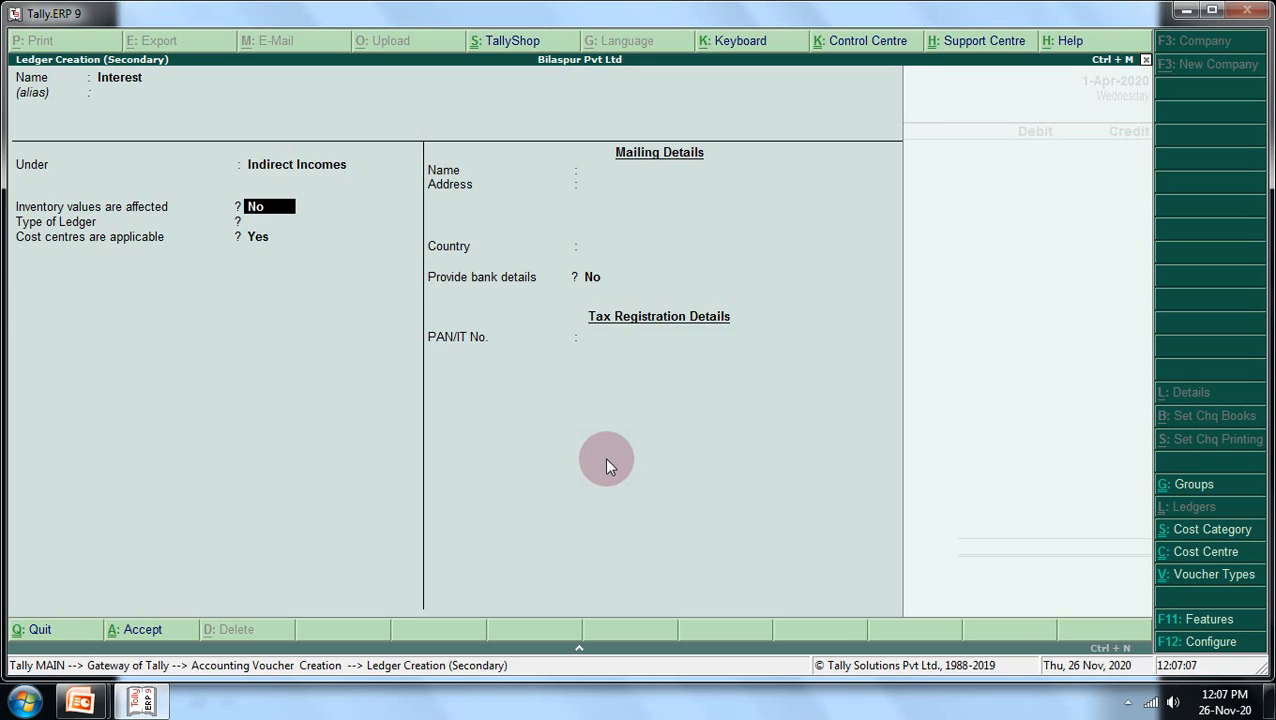
key("Return")
key("Return")
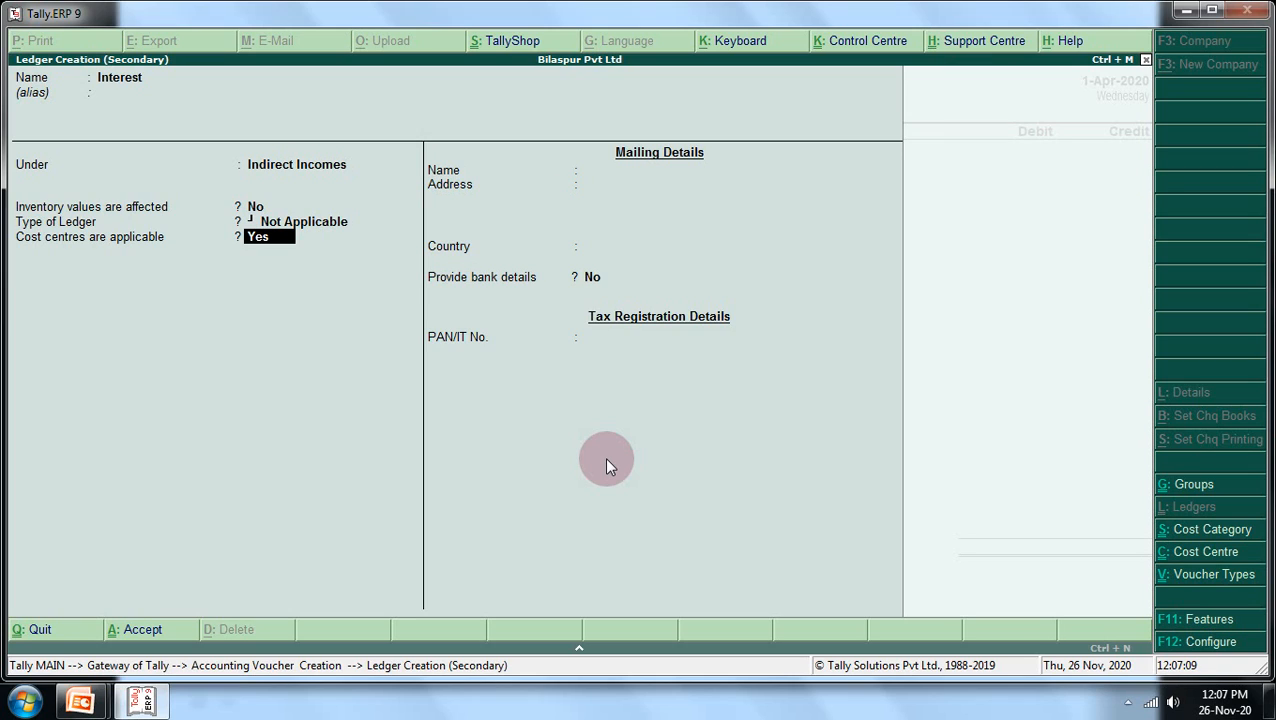
key("Return")
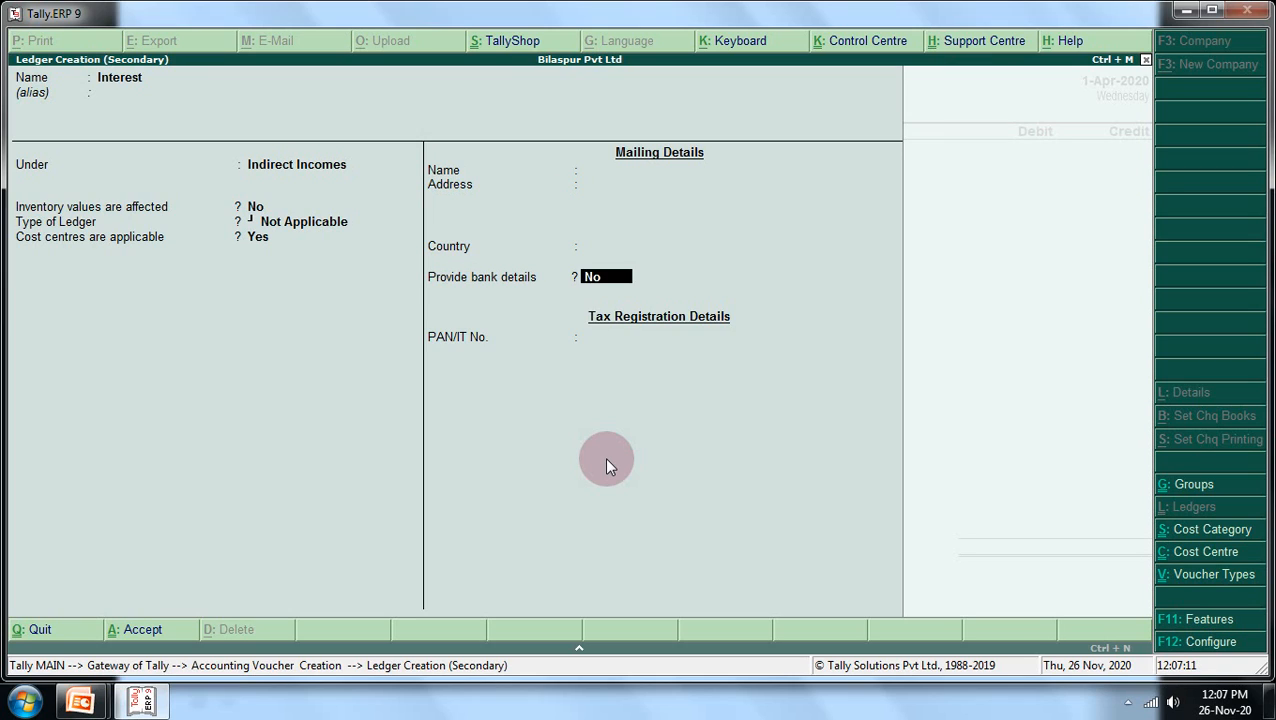
key("Return")
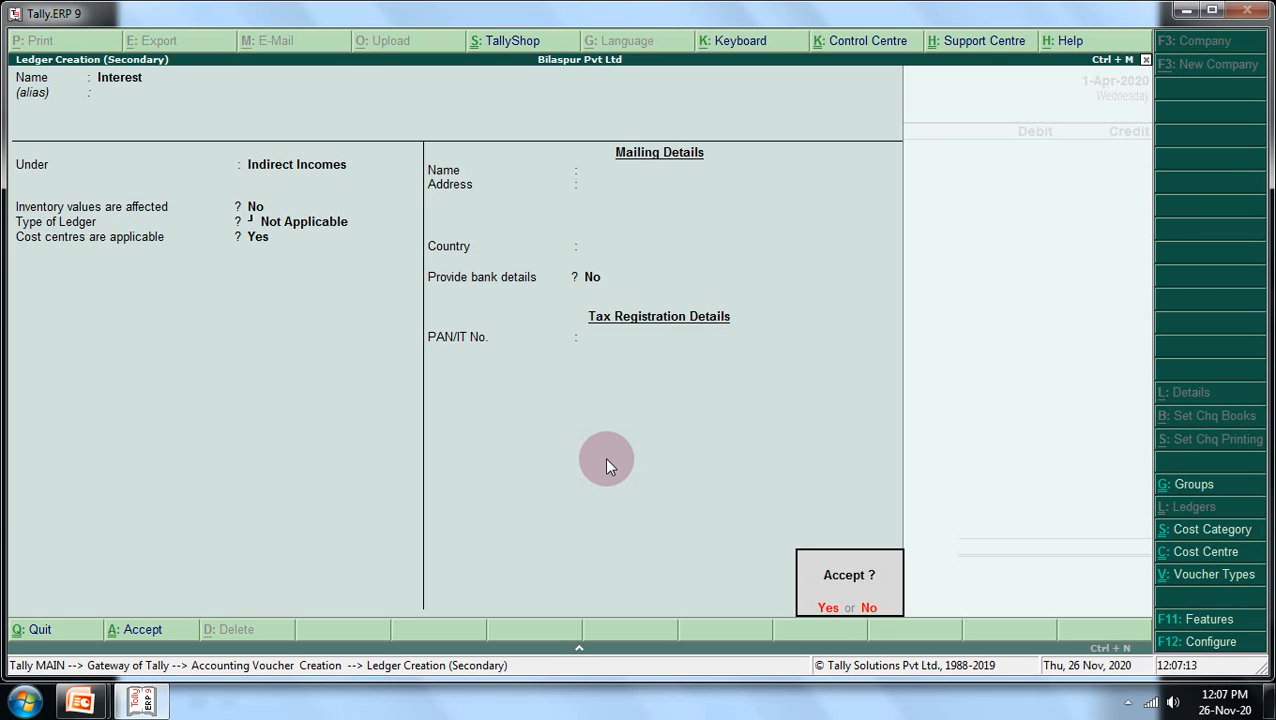
key("Return")
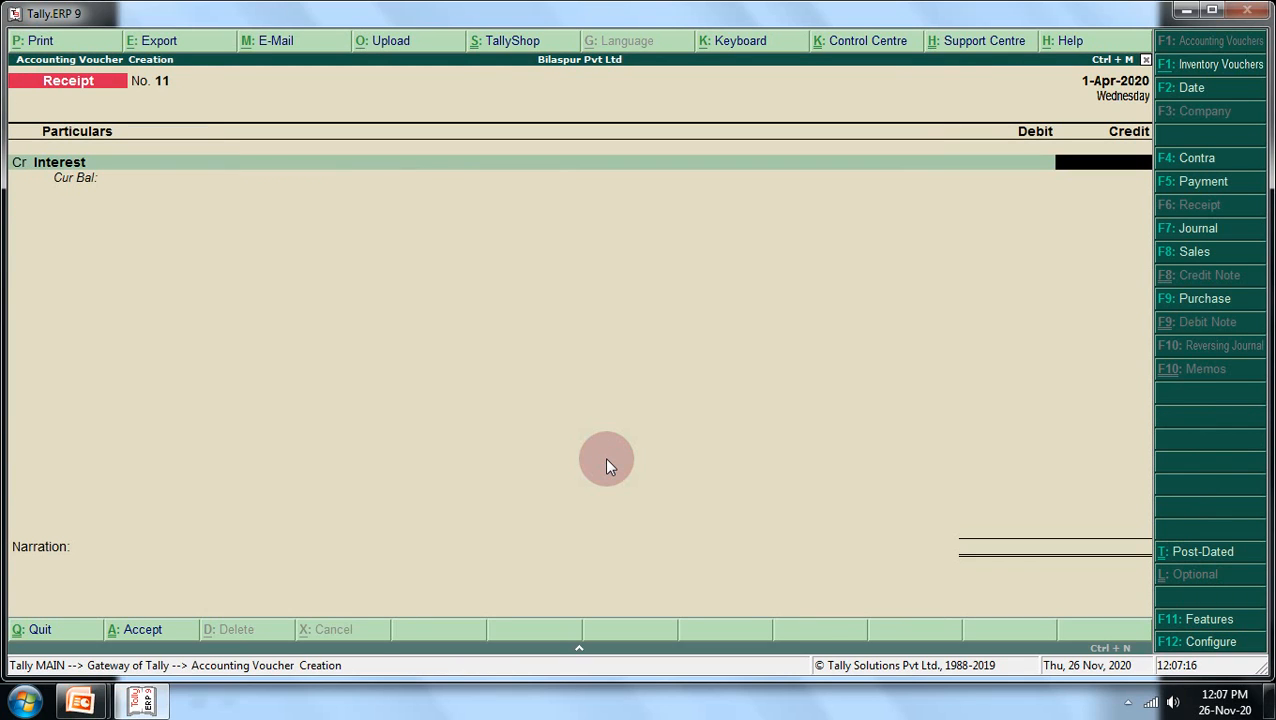
Credit the Interest ledger with 40,000 and set its cost category to Computer.
type("40000")
key("Return")
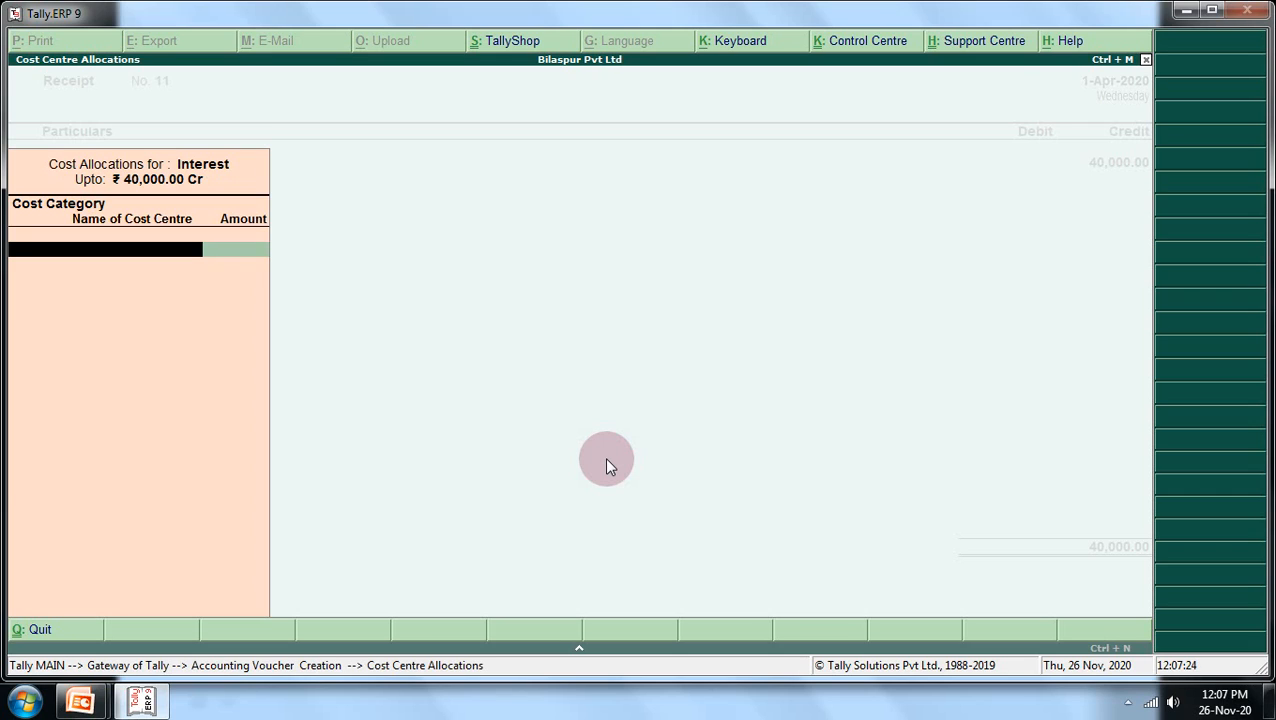
type("C")
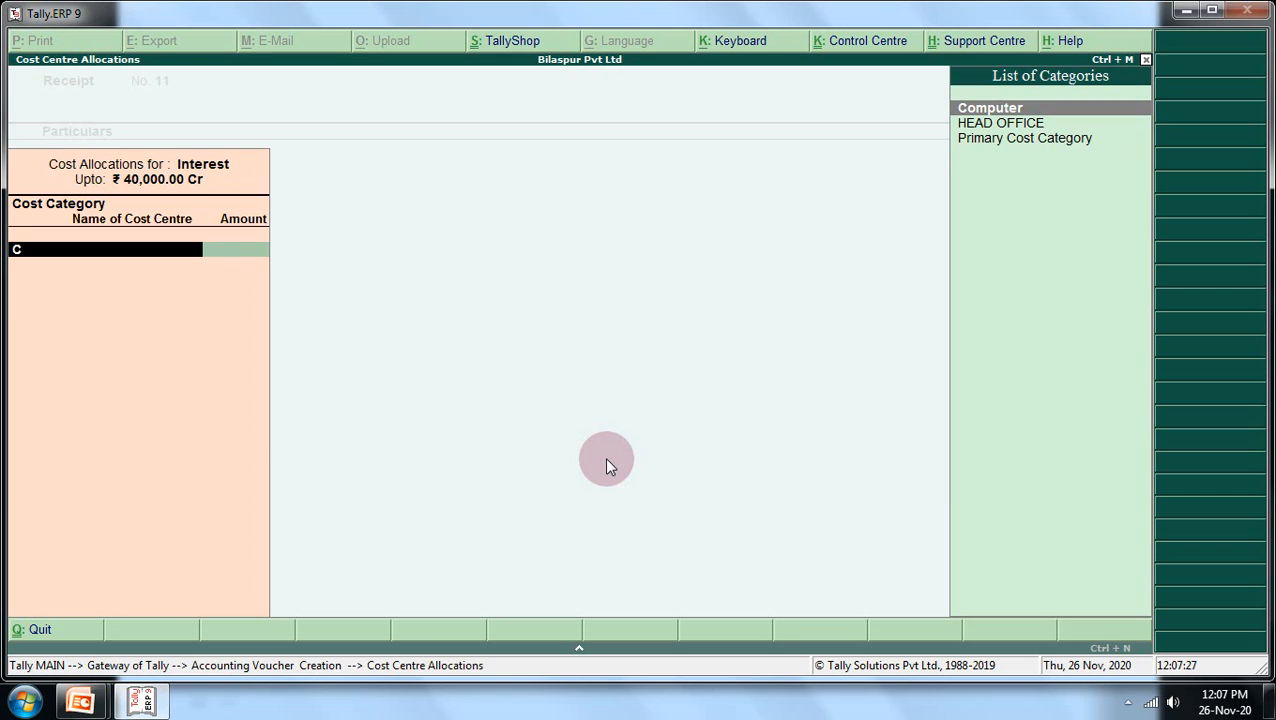
key("Return")
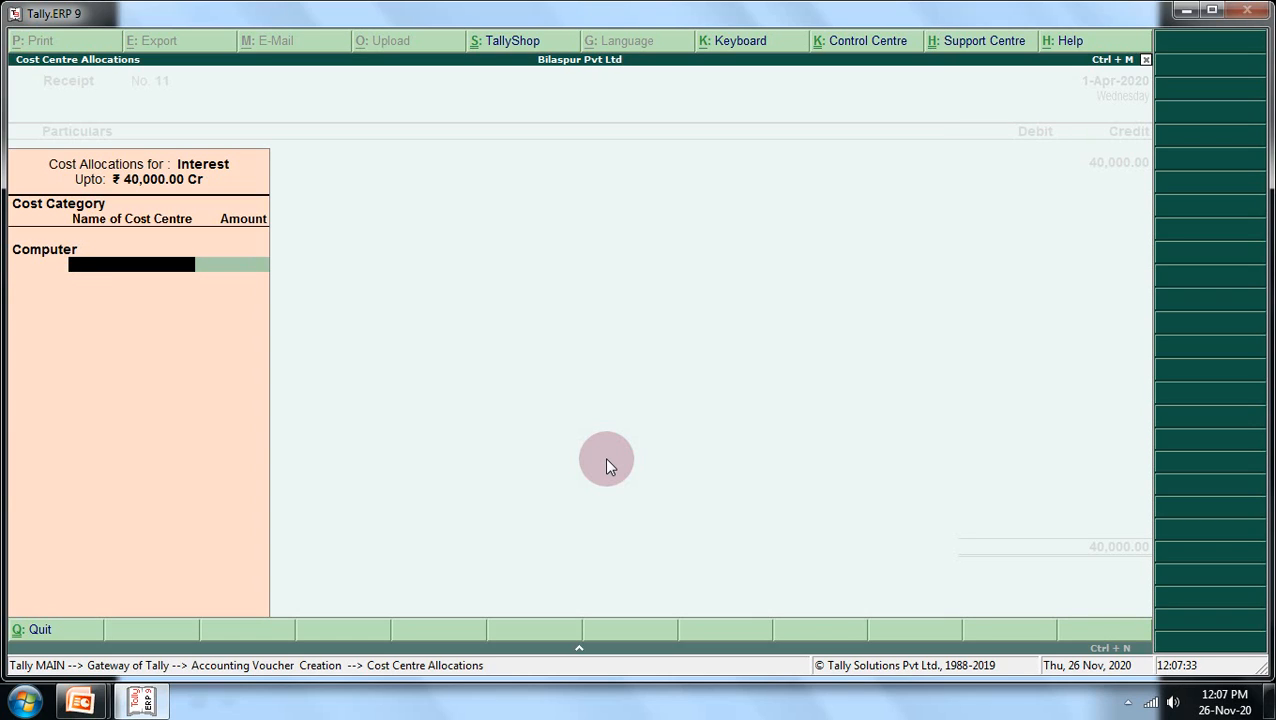
Calculate 35% of 40,000 with the built-in calculator and allocate 14,000 of the Interest amount to the Hcl cost centre.
type("H")
key("Return")
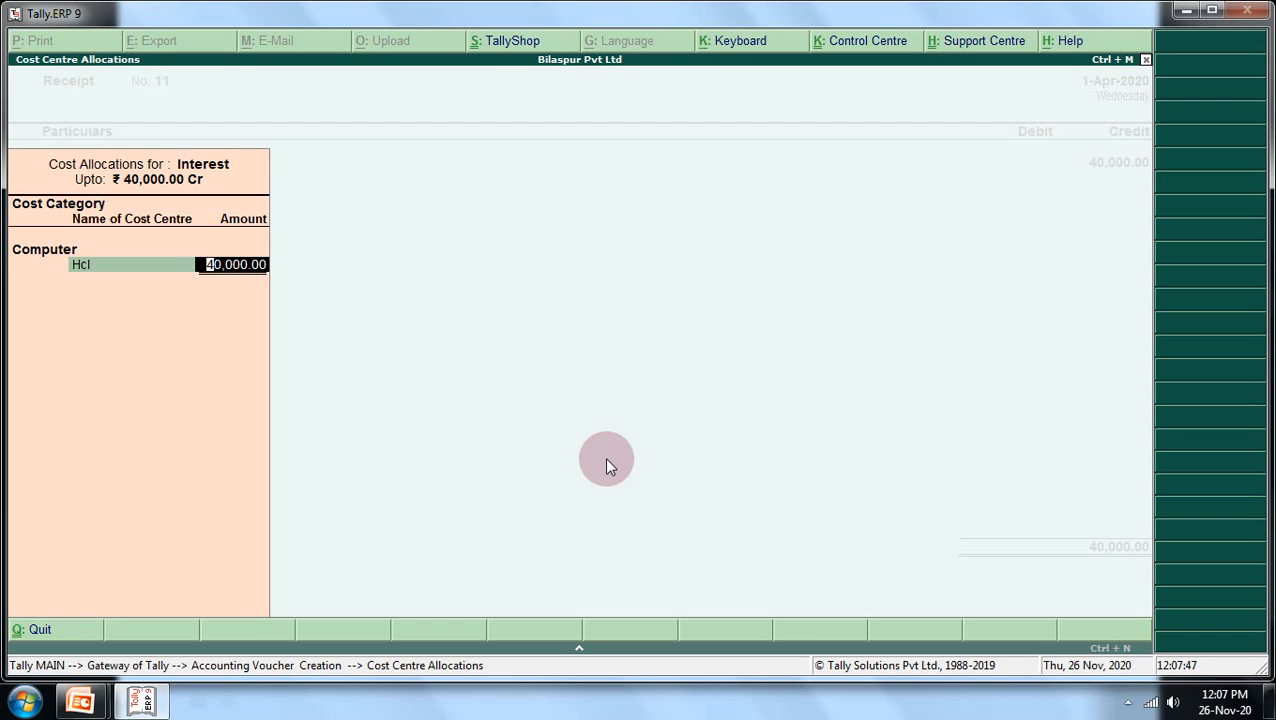
key("ctrl+n")
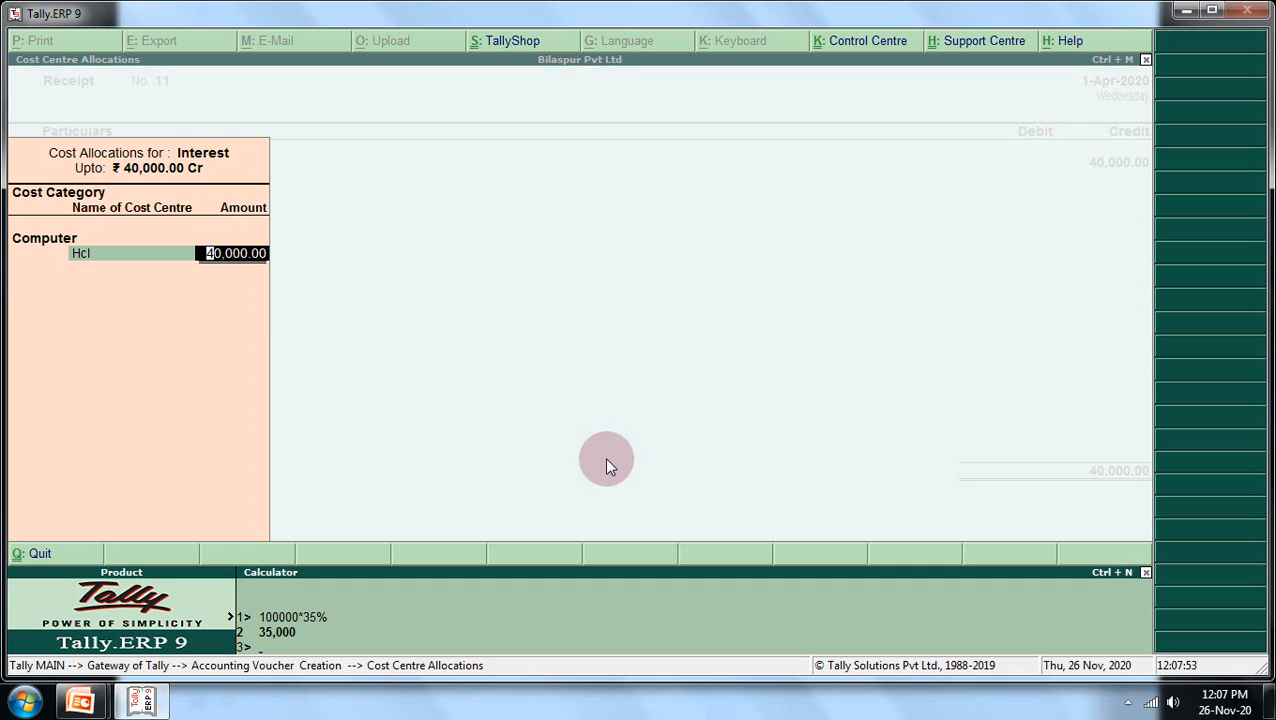
type("40000")
type("5%")
key("Return")
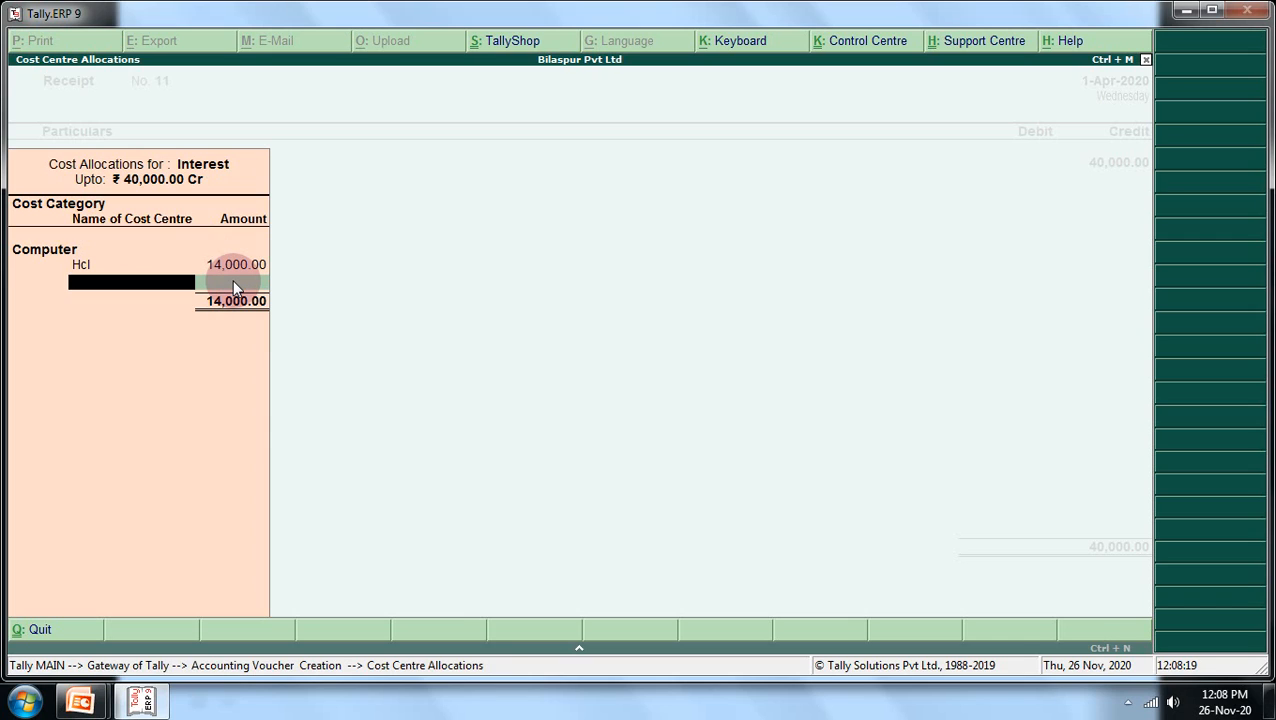
Work out the Ibm share with the built-in calculator and allocate 18,000 of the Interest amount to it.
type("I")
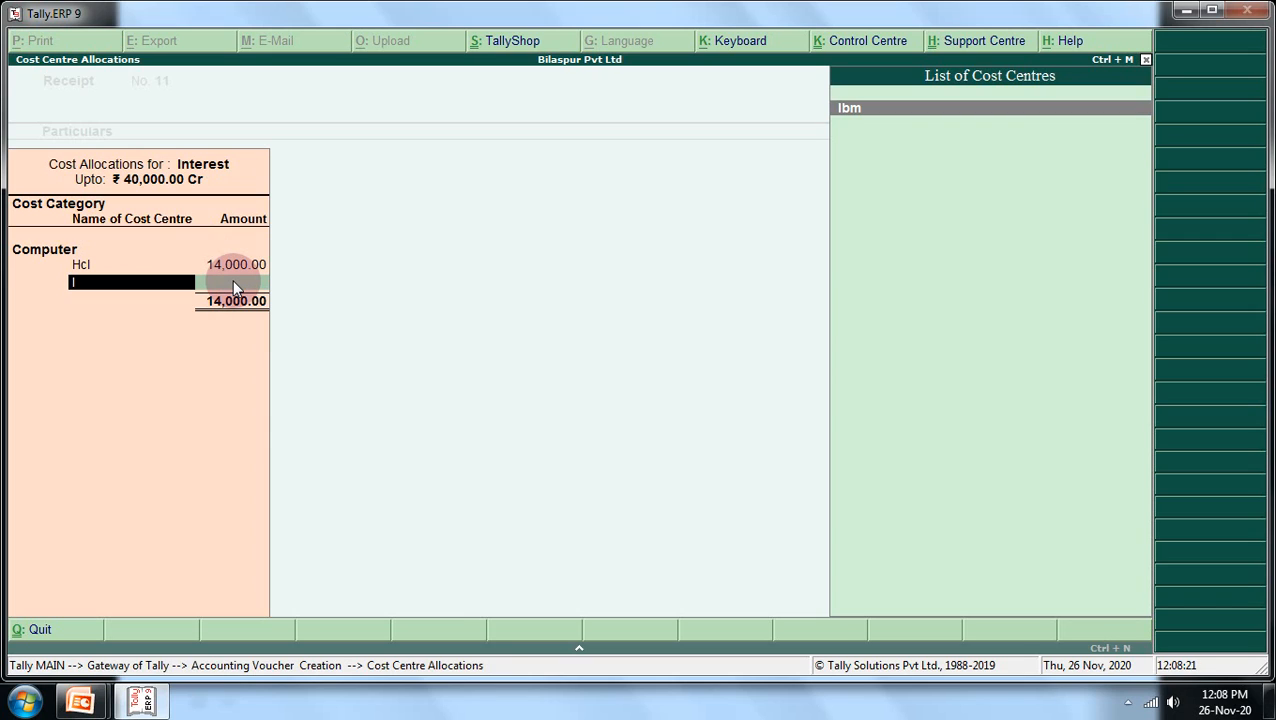
key("Return")
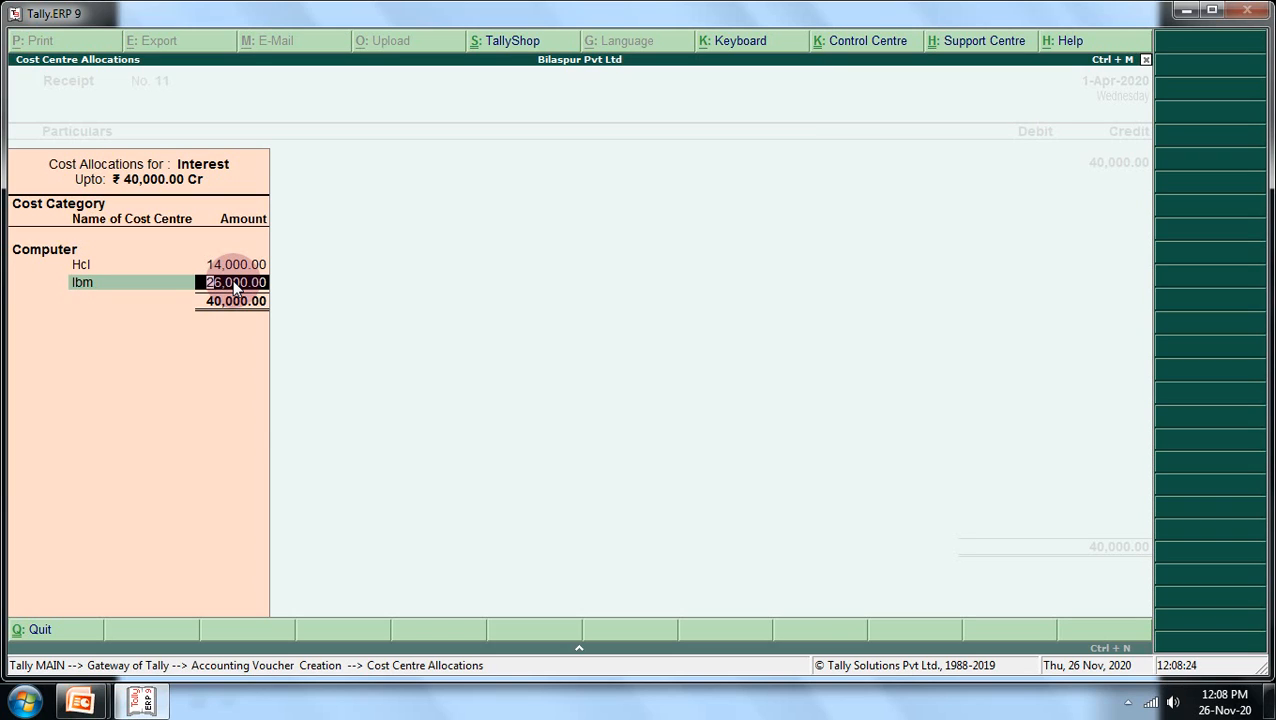
key("ctrl+n")
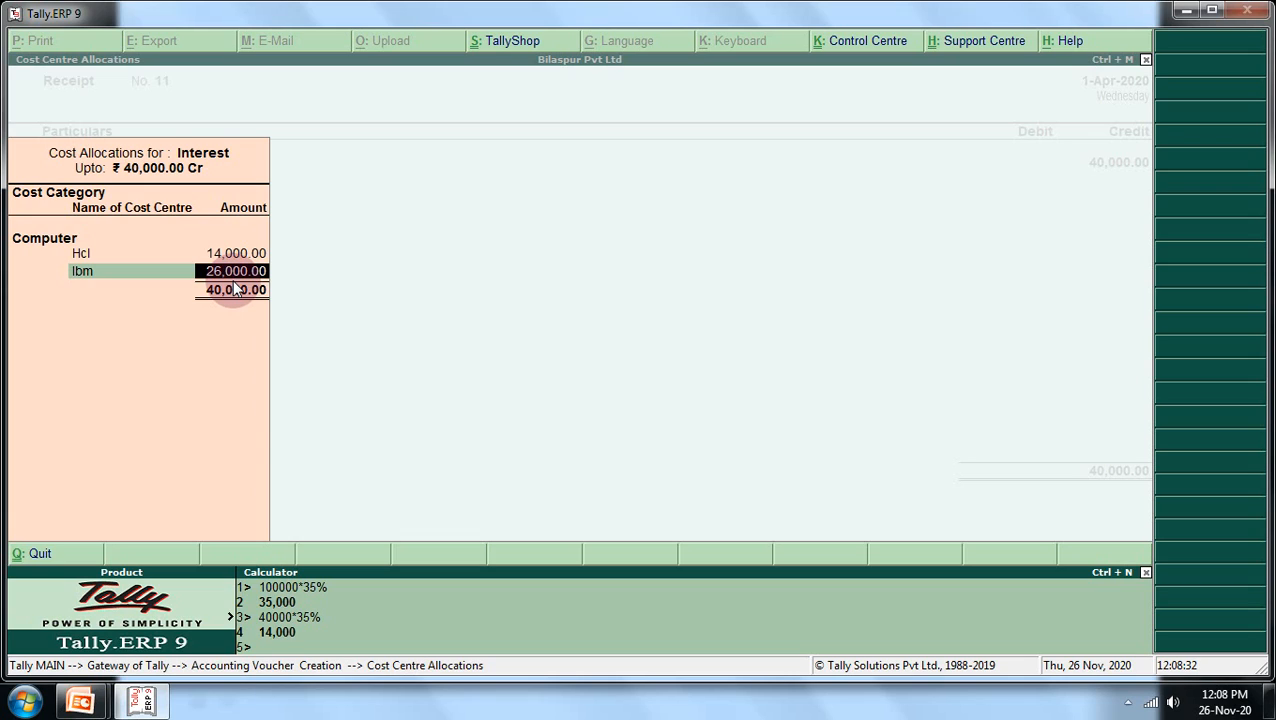
type("4")
key("Return")
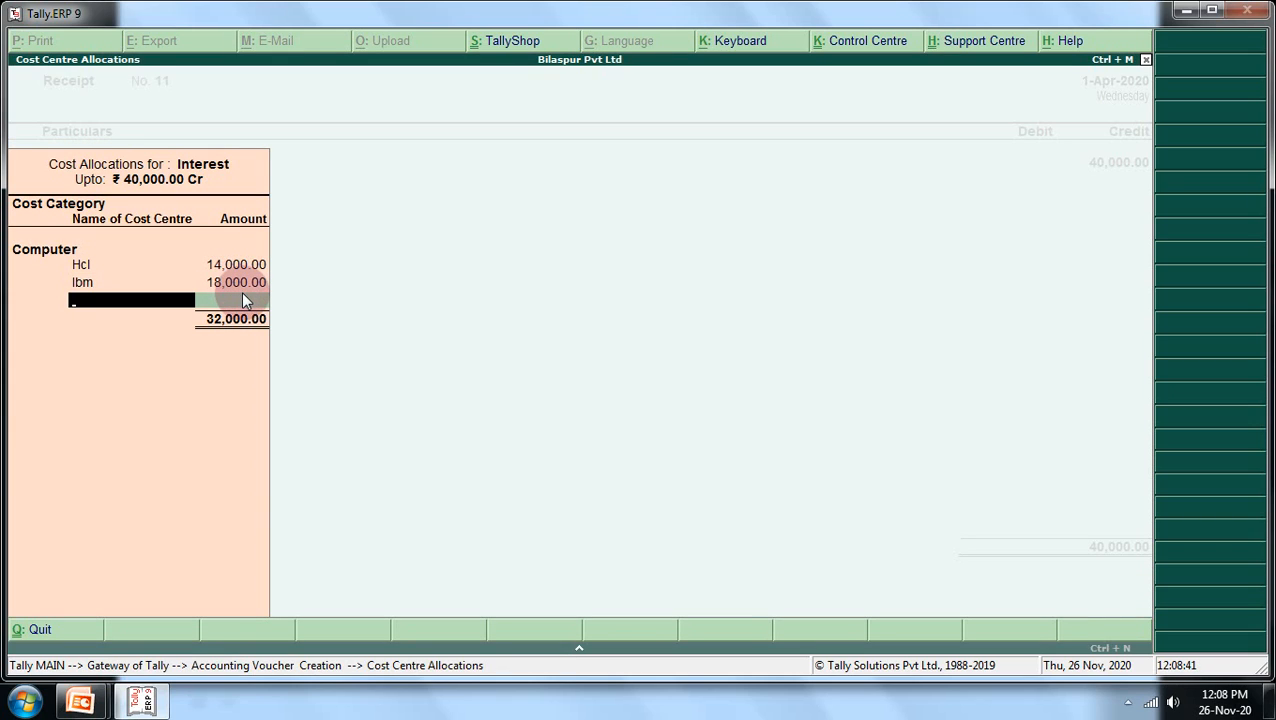
Allocate the remaining 8,000 of the Interest amount to the Sahara cost centre and finish the Computer allocations.
type("S")
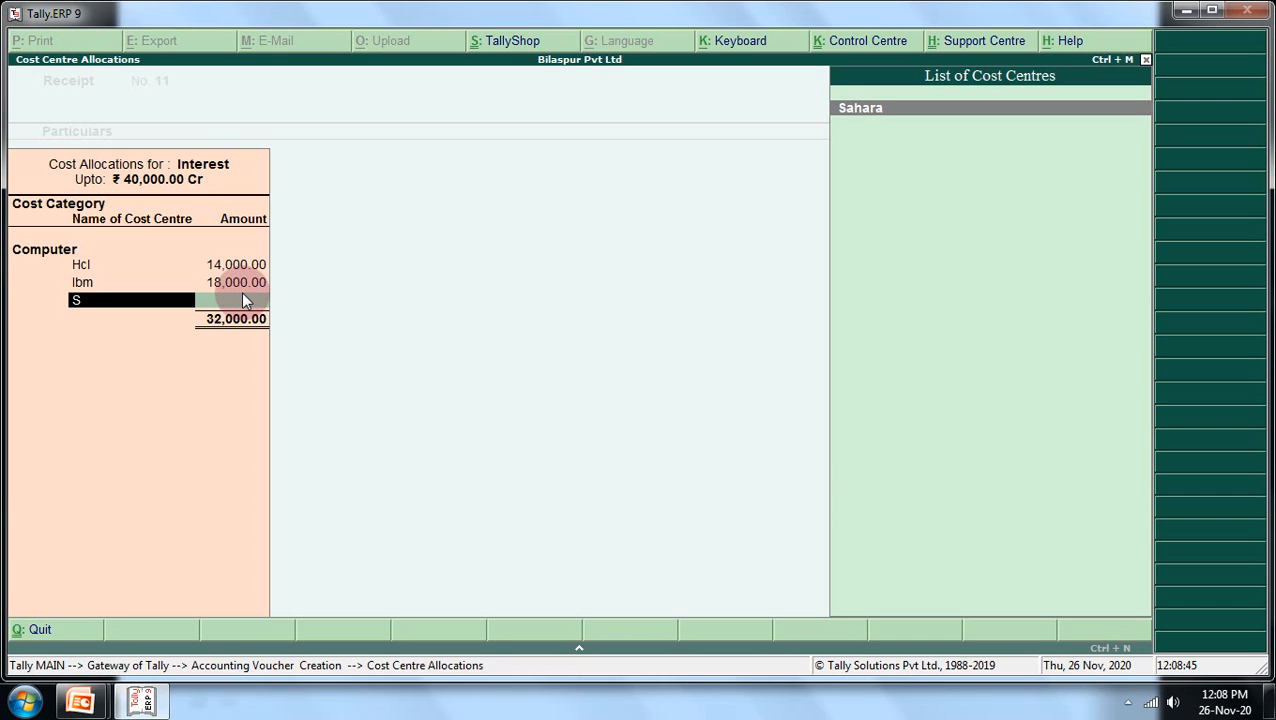
key("Return")
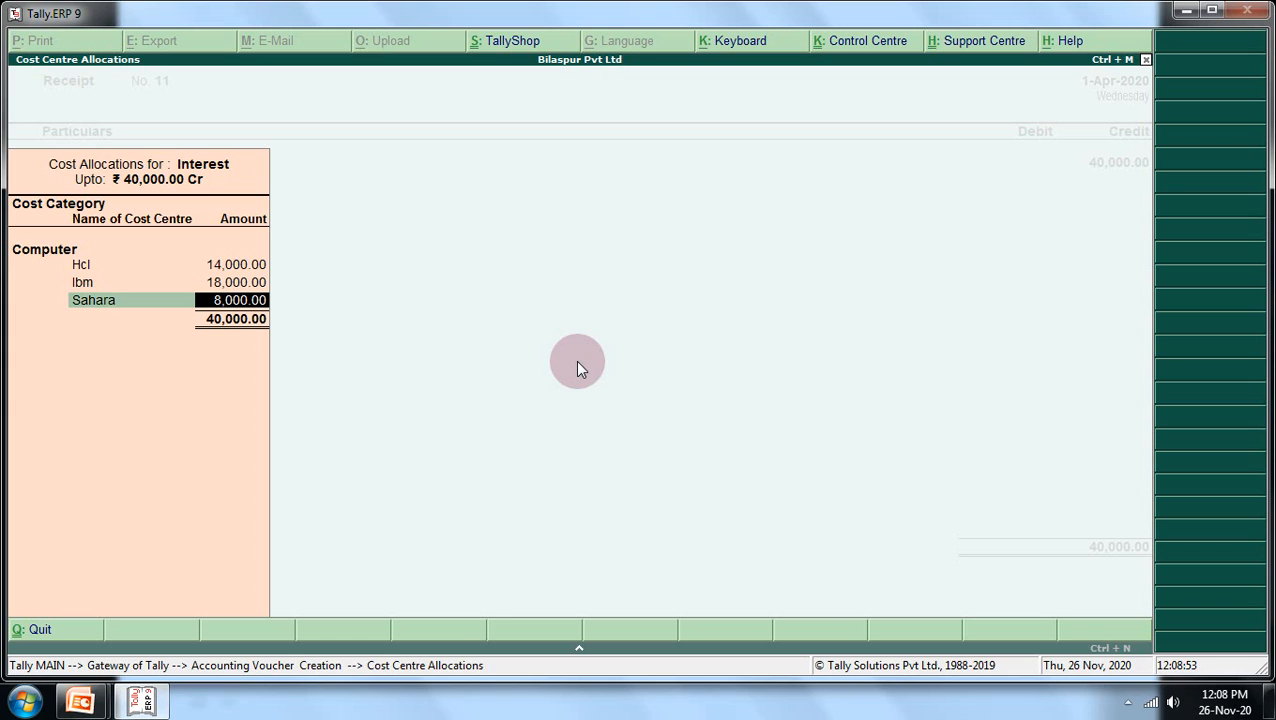
key("Return")
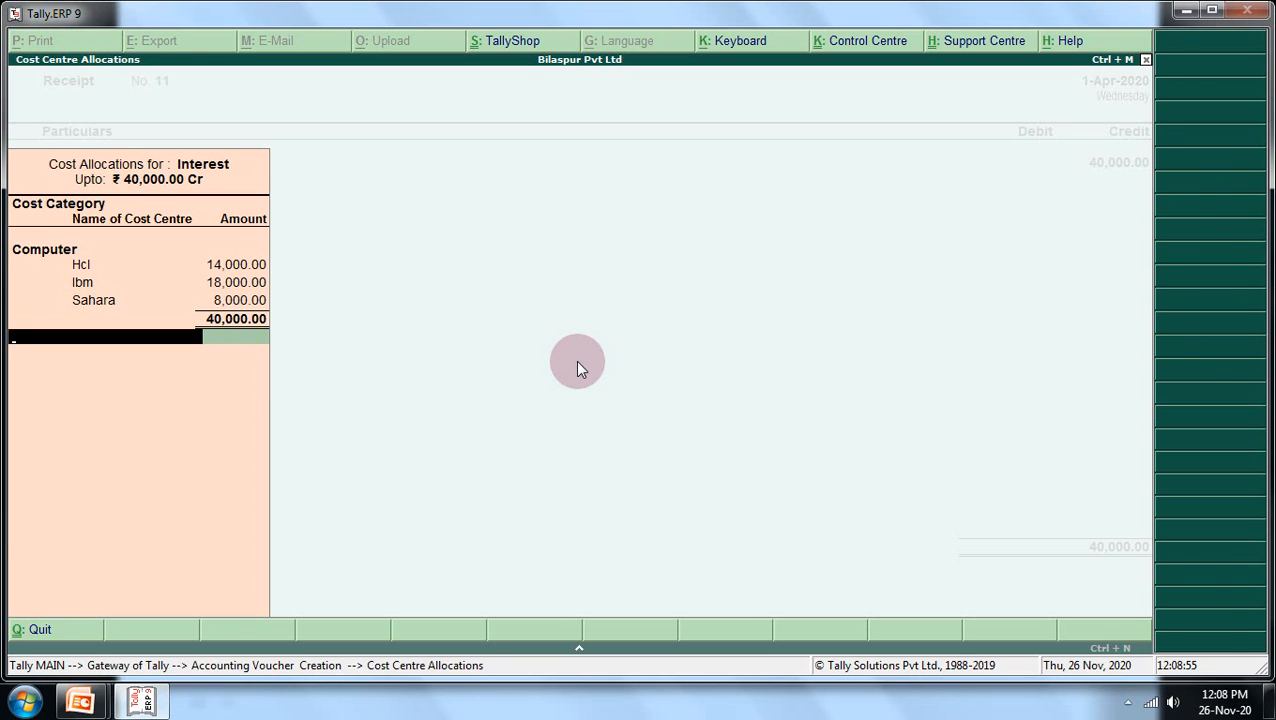
key("Return")
key("Return")
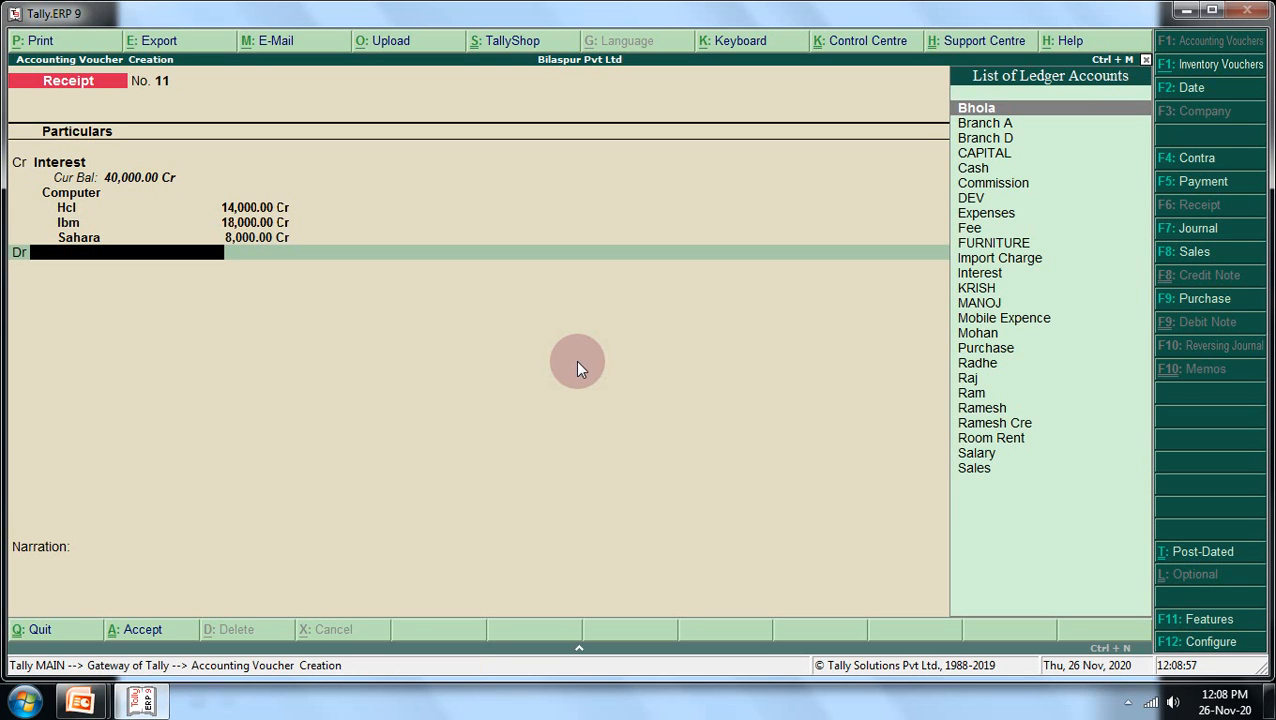
Debit Cash with 40,000 and save the Interest receipt voucher without a narration.
type("C")
key("Down")
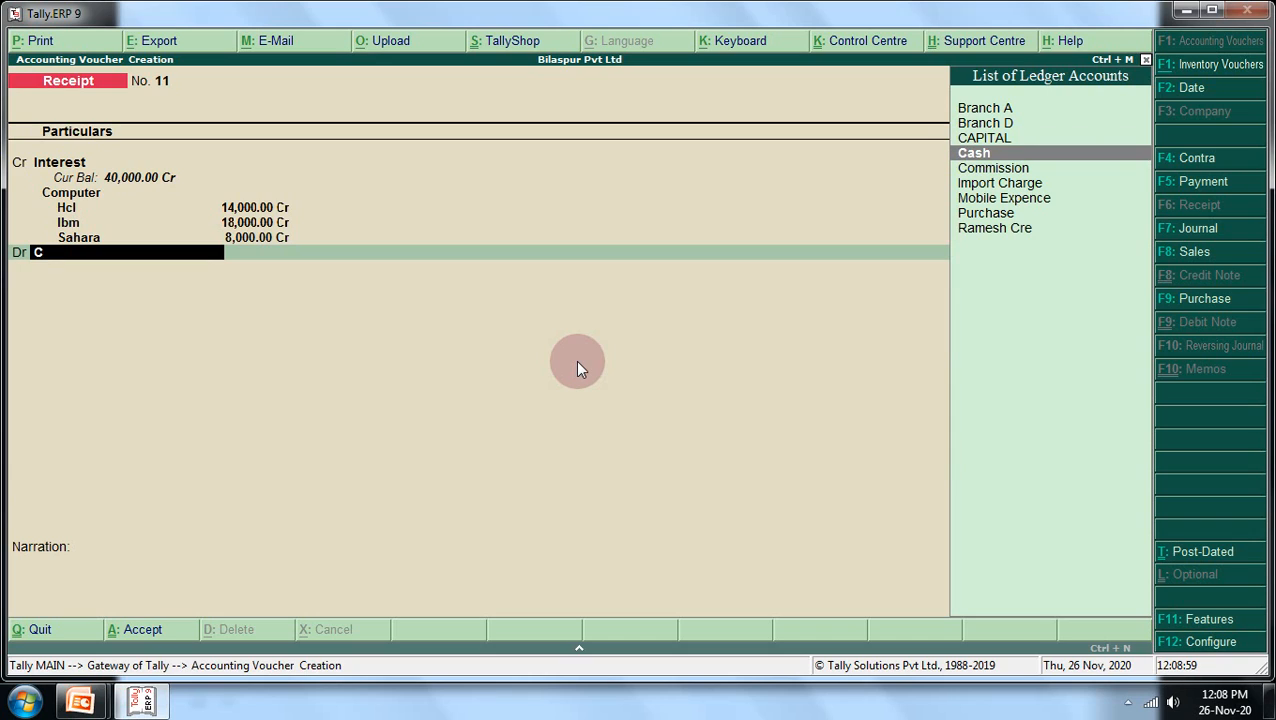
key("Return")
key("Return")
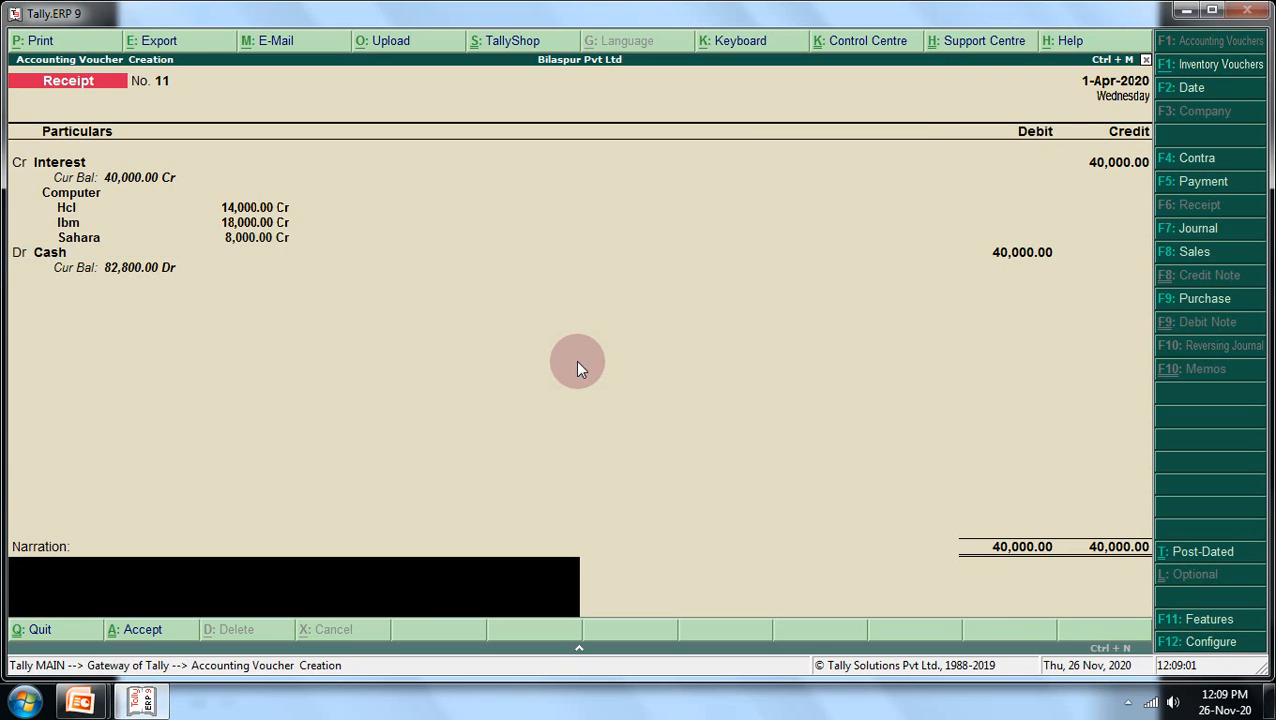
key("Return")
key("Return")
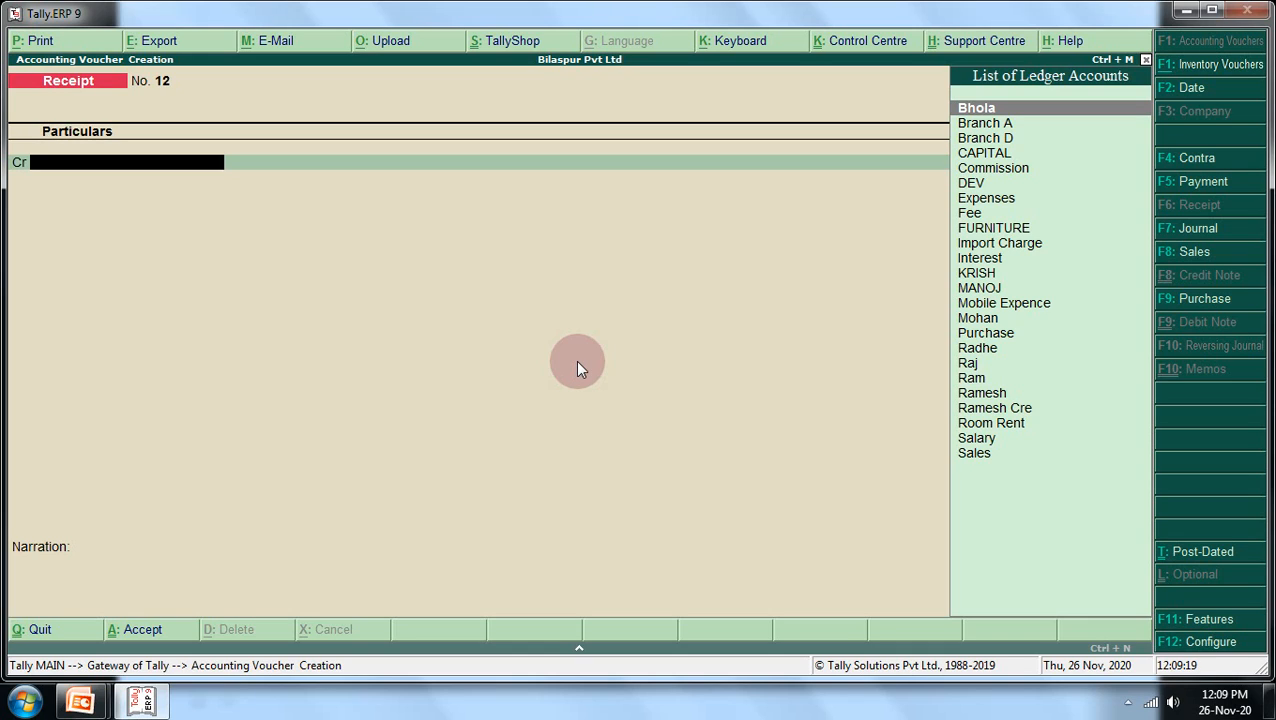
Credit the Interest ledger with 20,000 in the new receipt voucher.
type("I")
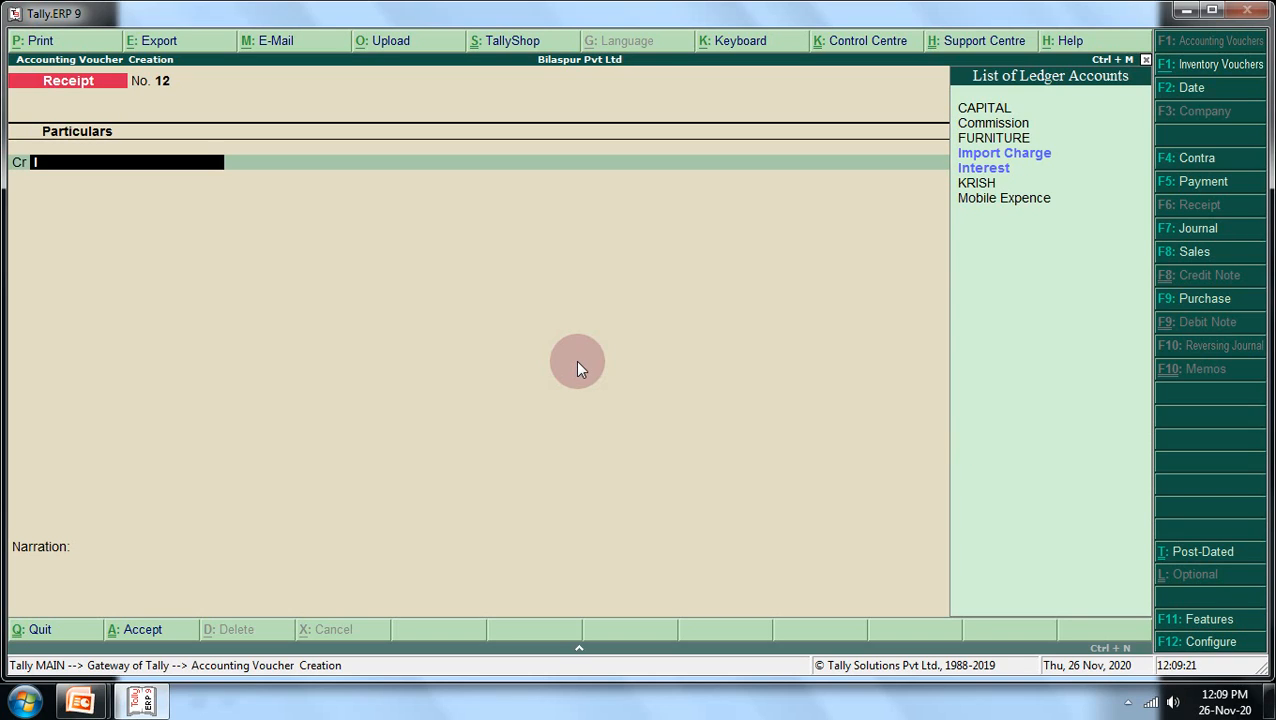
key("Down")
key("Return")
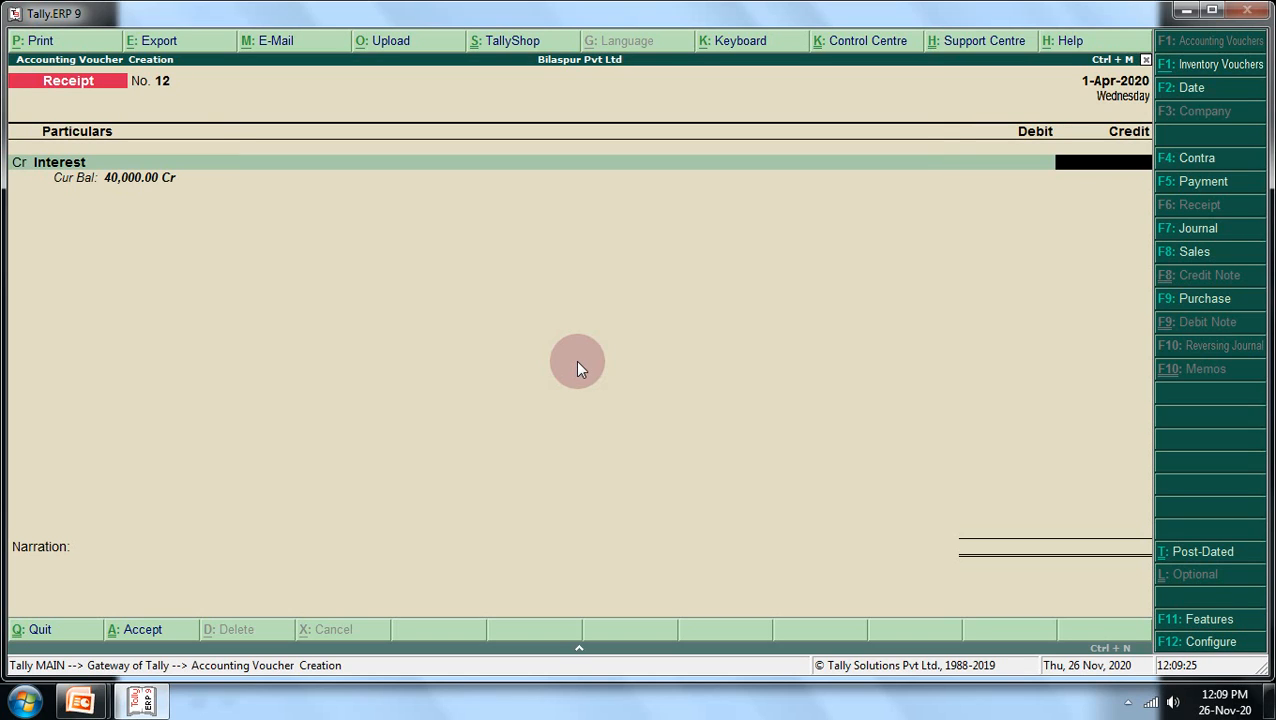
type("20000")
key("Return")
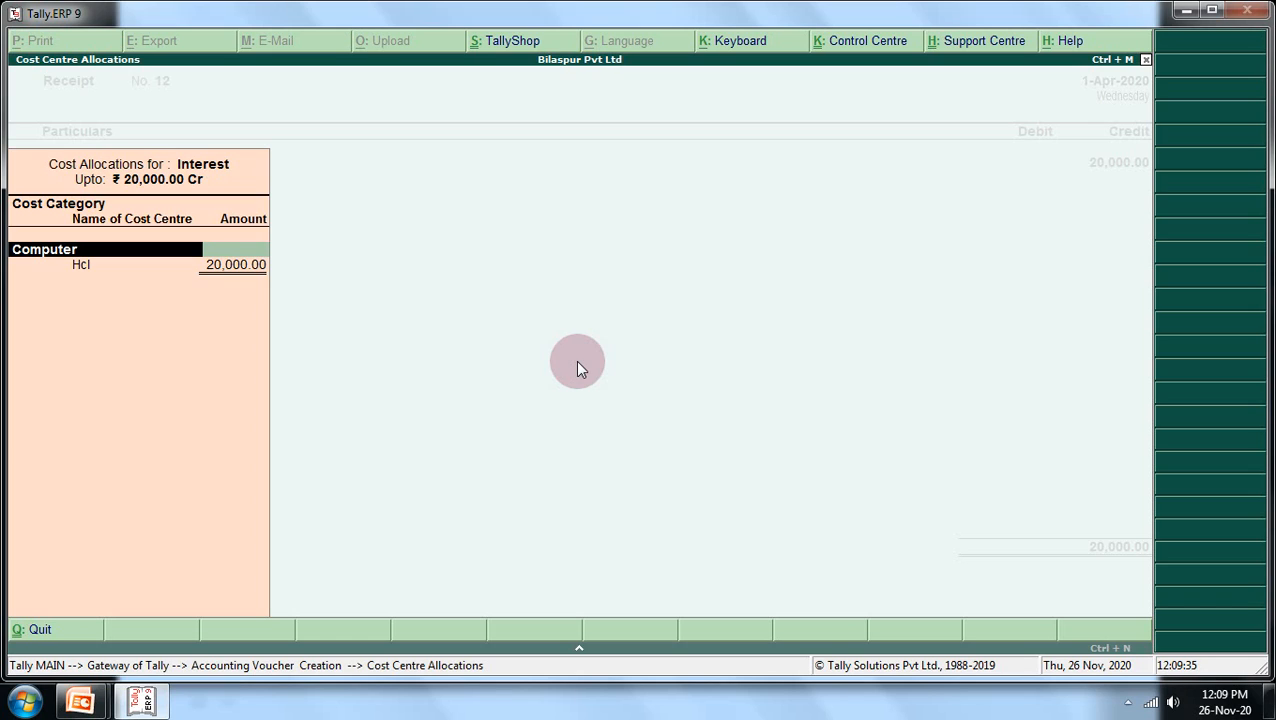
Under the Woofer category, calculate 30% of 20,000 with the built-in calculator and allocate 6,000 of the Interest amount to Intel.
type("W")
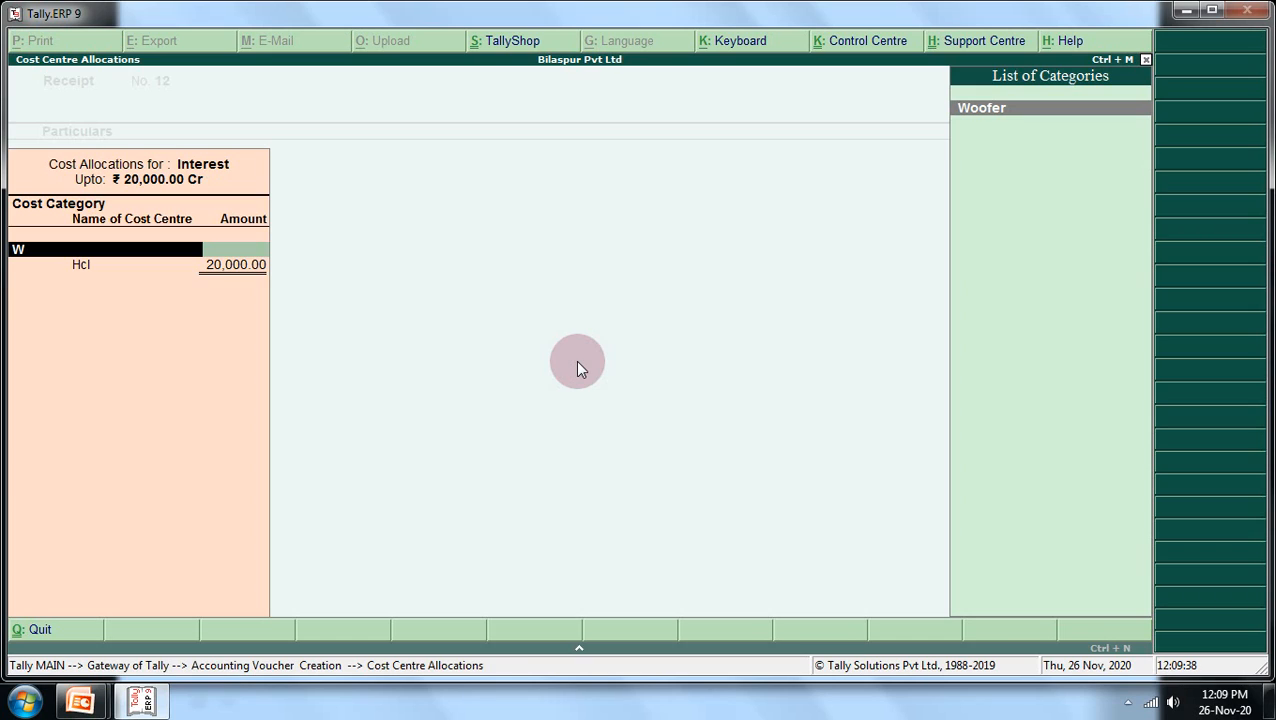
key("Return")
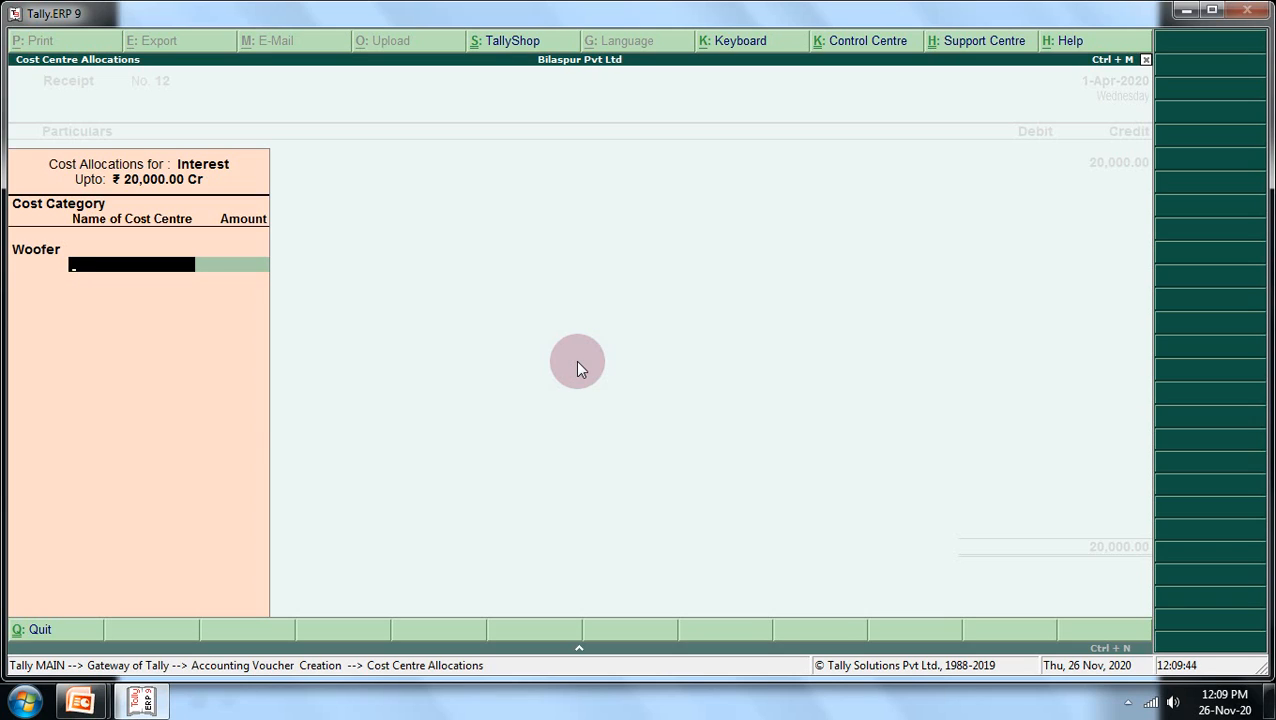
type("I")
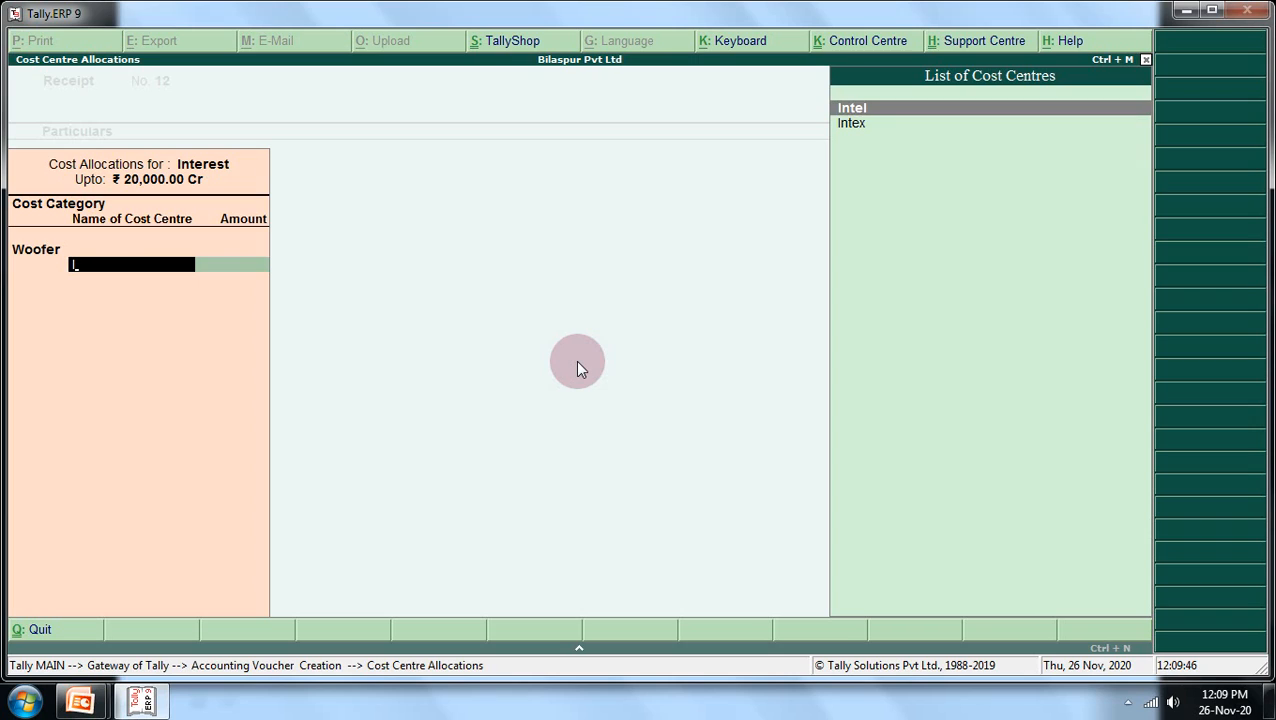
key("Return")
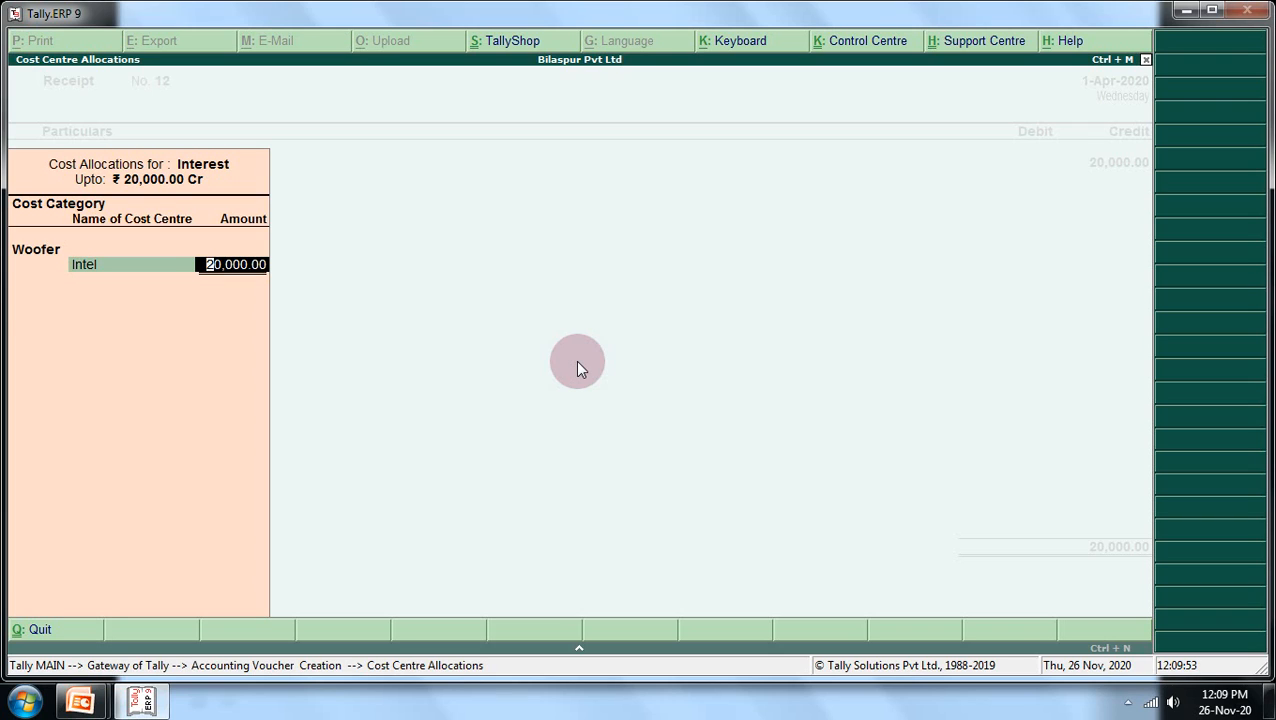
key("ctrl+n")
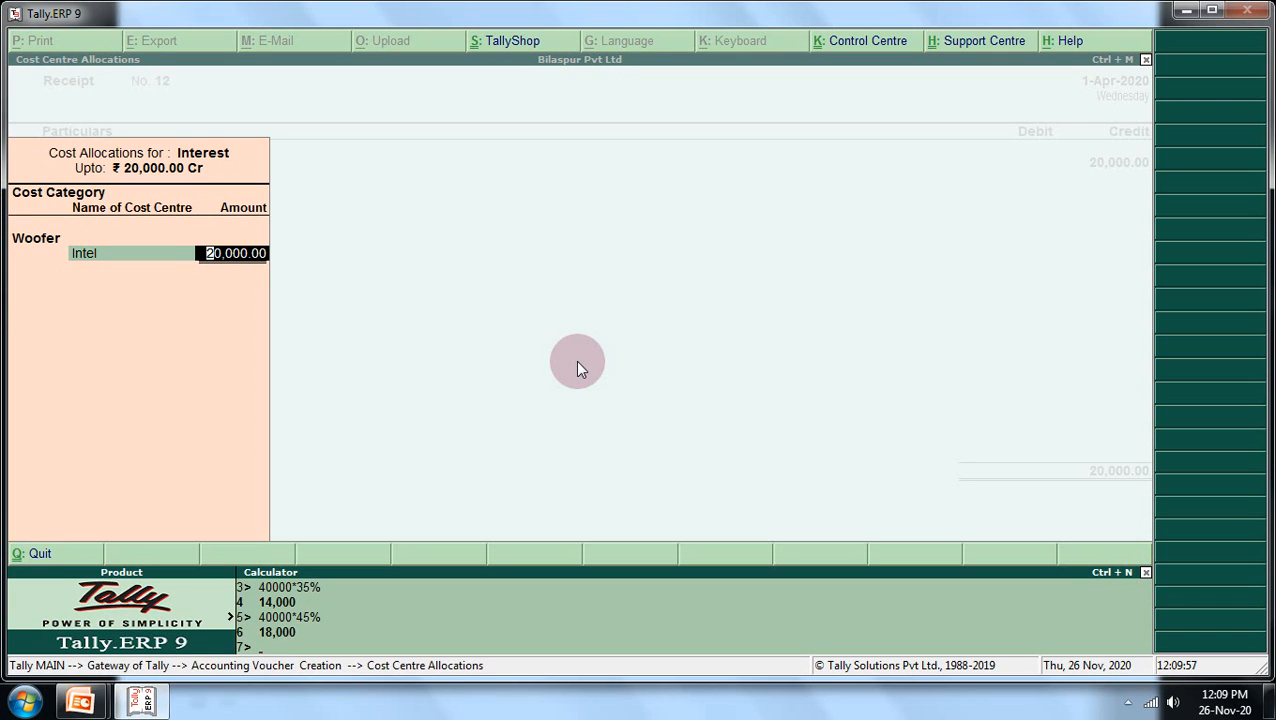
type("20000*30%")
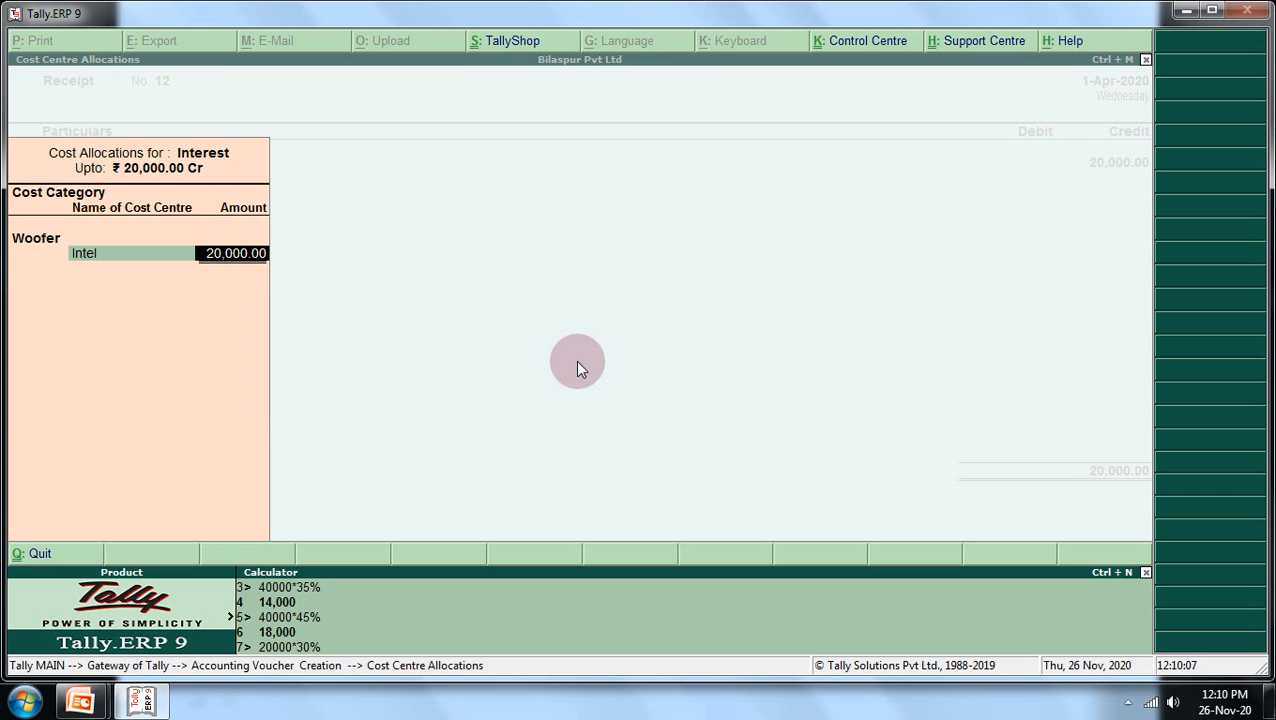
key("Return")
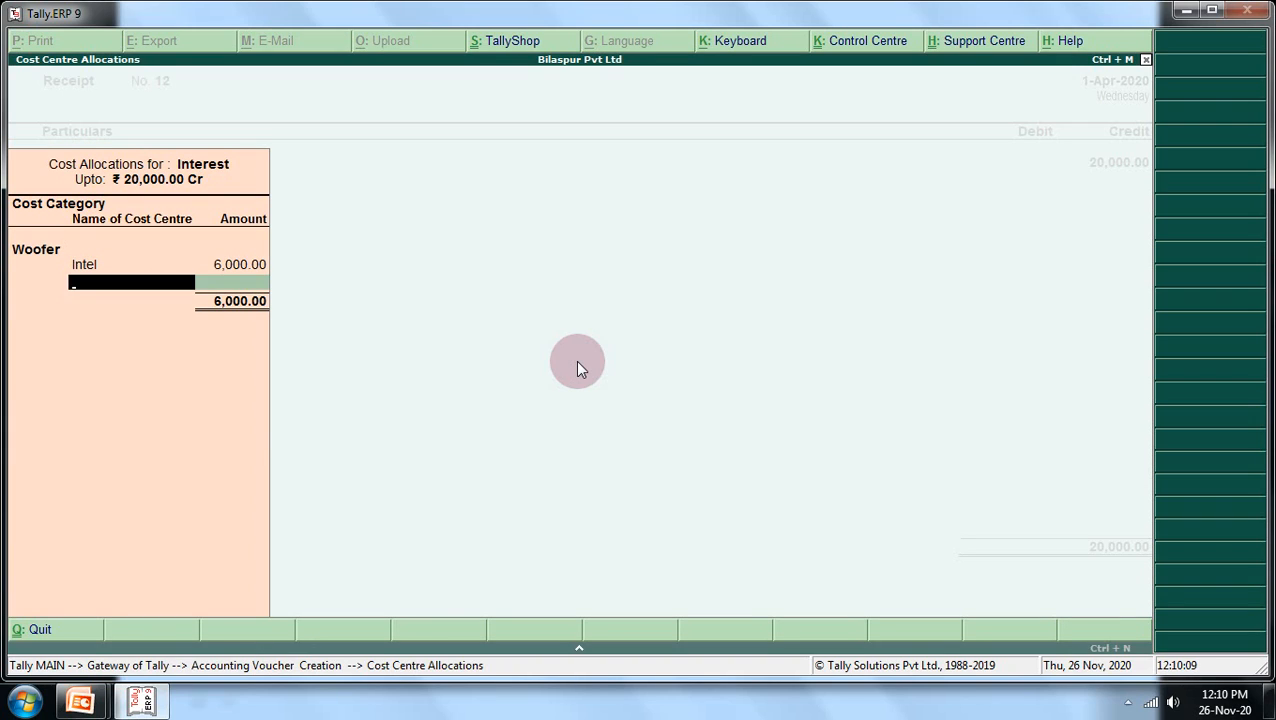
Allocate the remaining 14,000 of the Interest amount to the Intex cost centre and finish the Woofer allocations.
type("I")
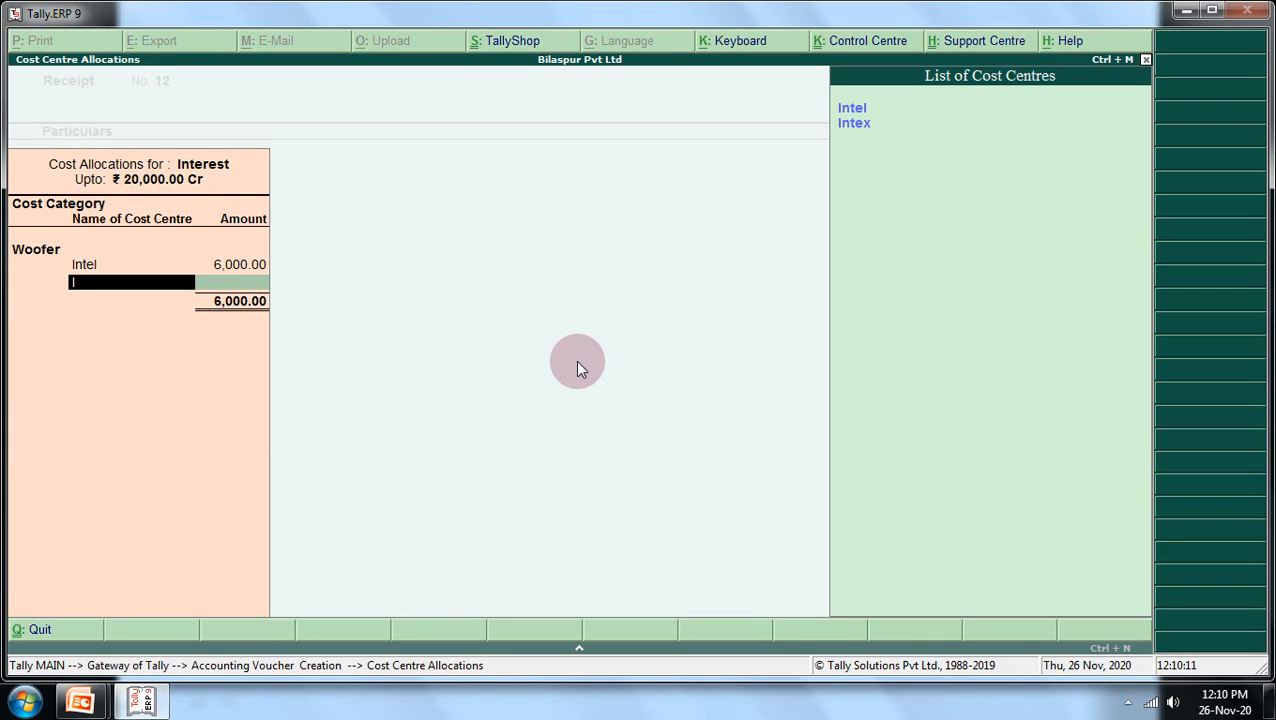
key("Down")
key("Return")
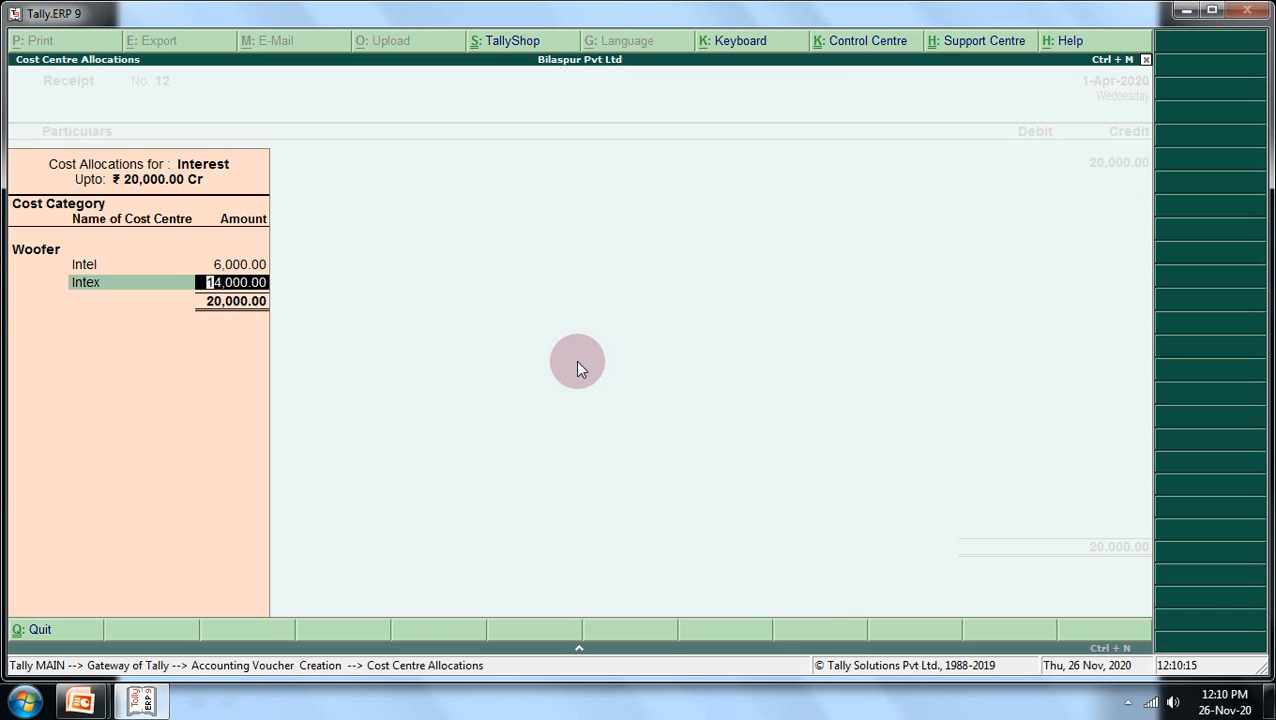
key("Return")
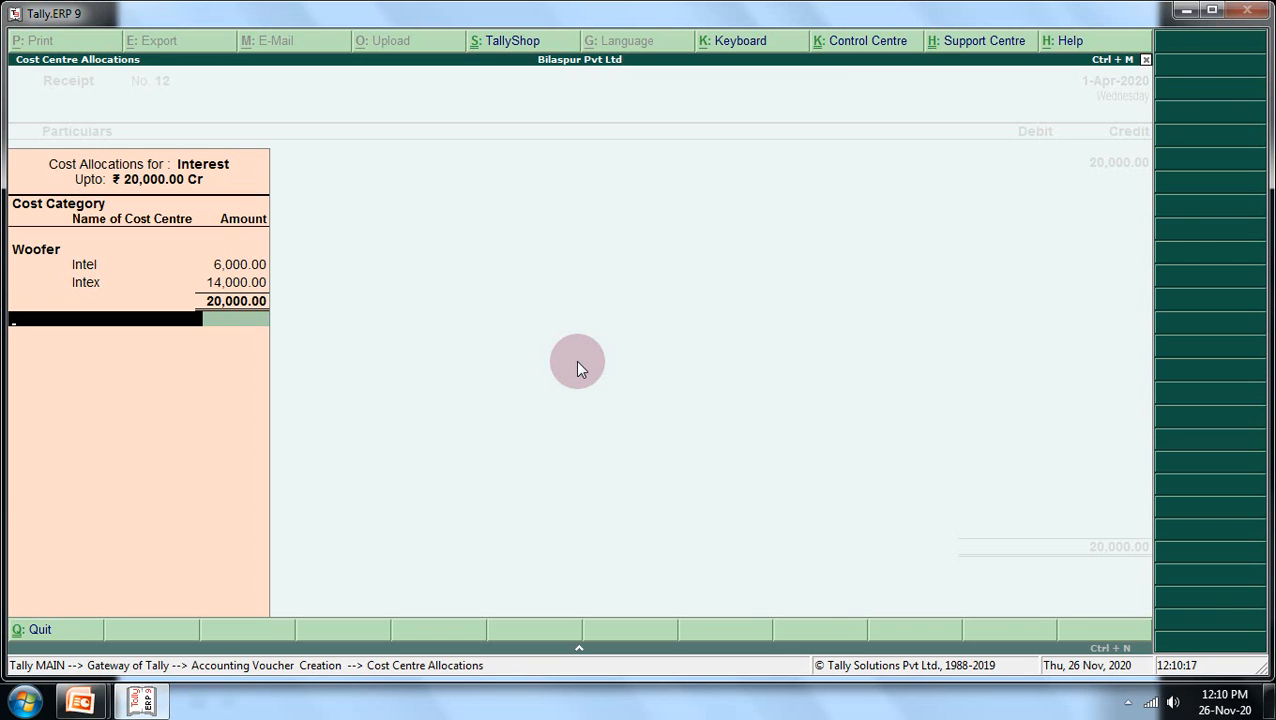
key("Return")
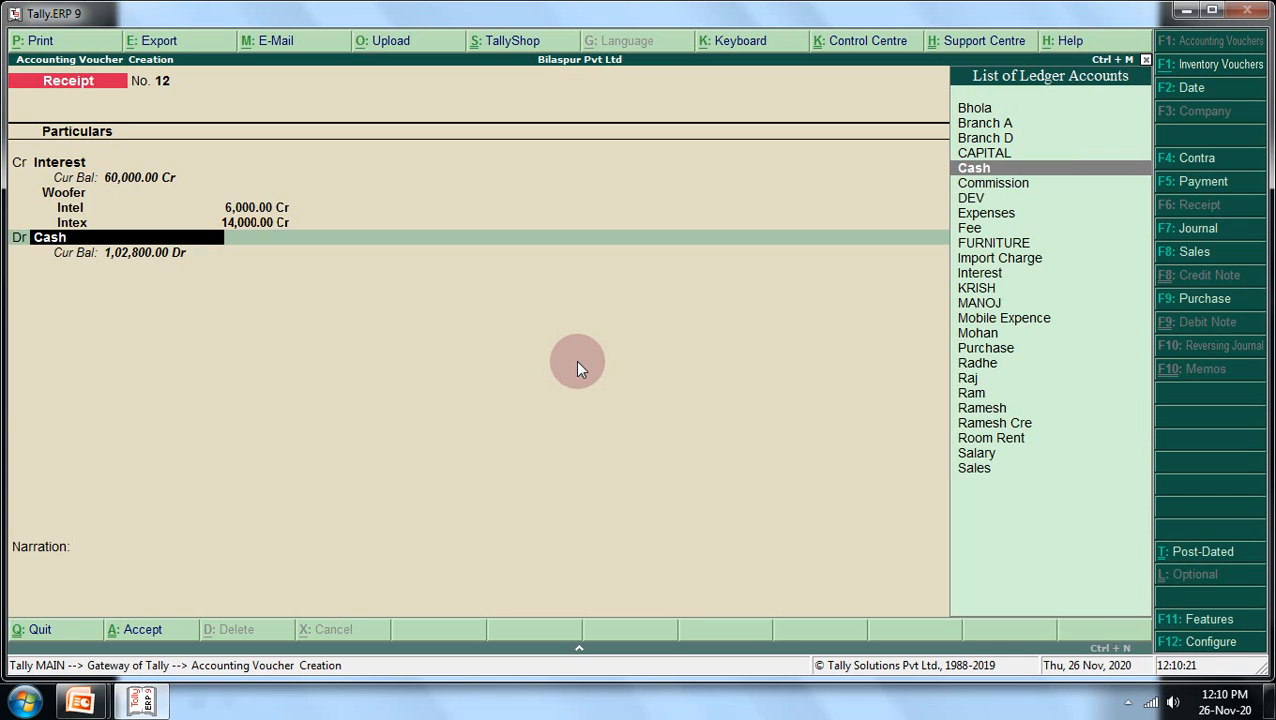
Debit Cash with 20,000 and save the Interest receipt voucher without a narration.
key("Return")
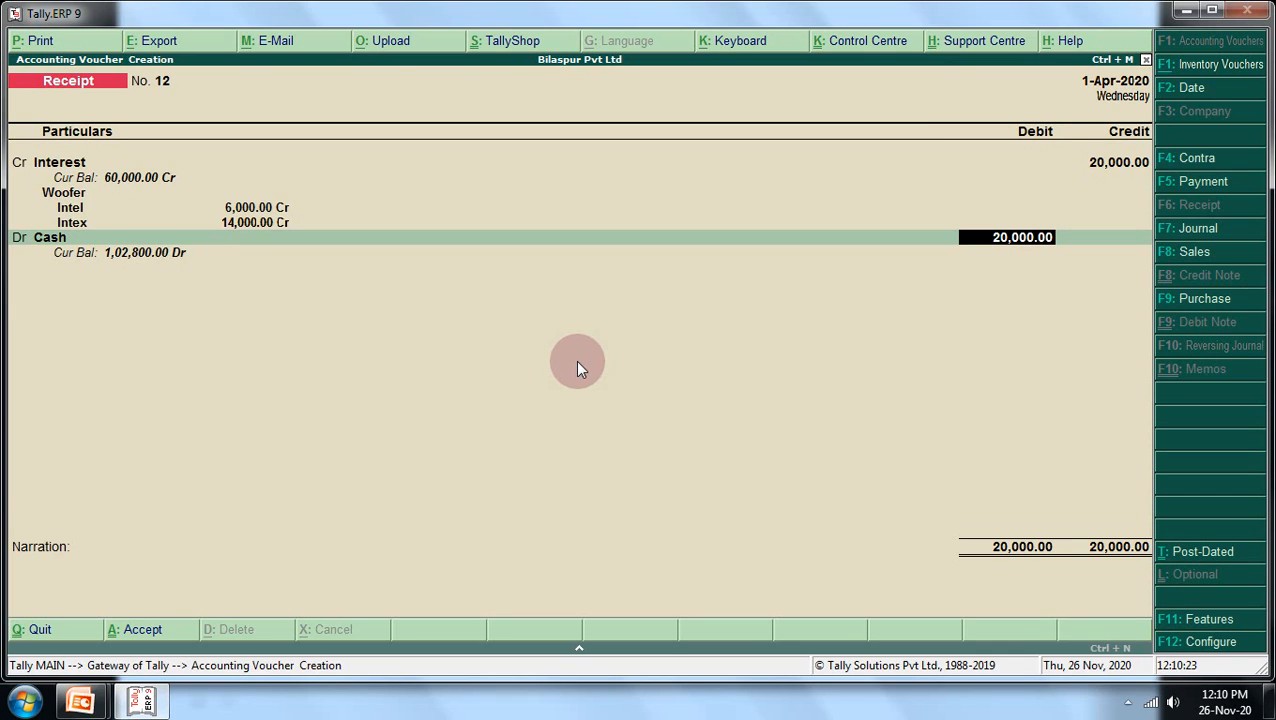
key("Return")
key("Return")
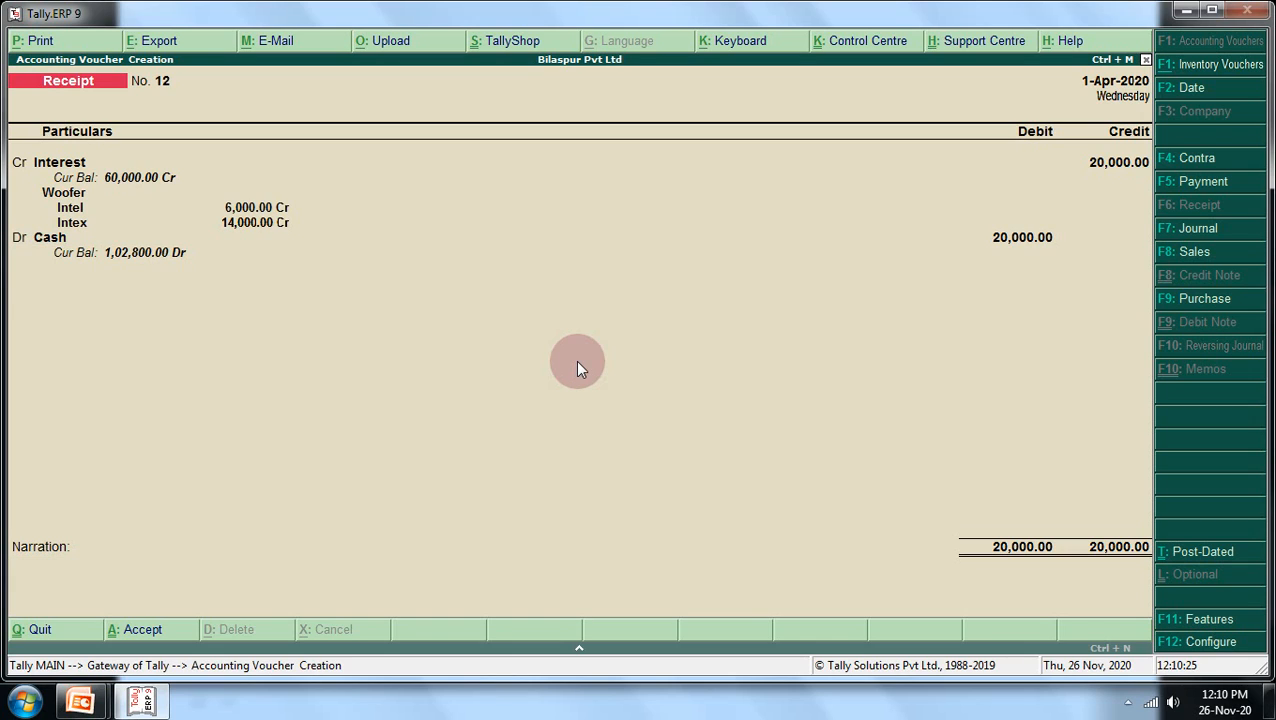
key("Return")
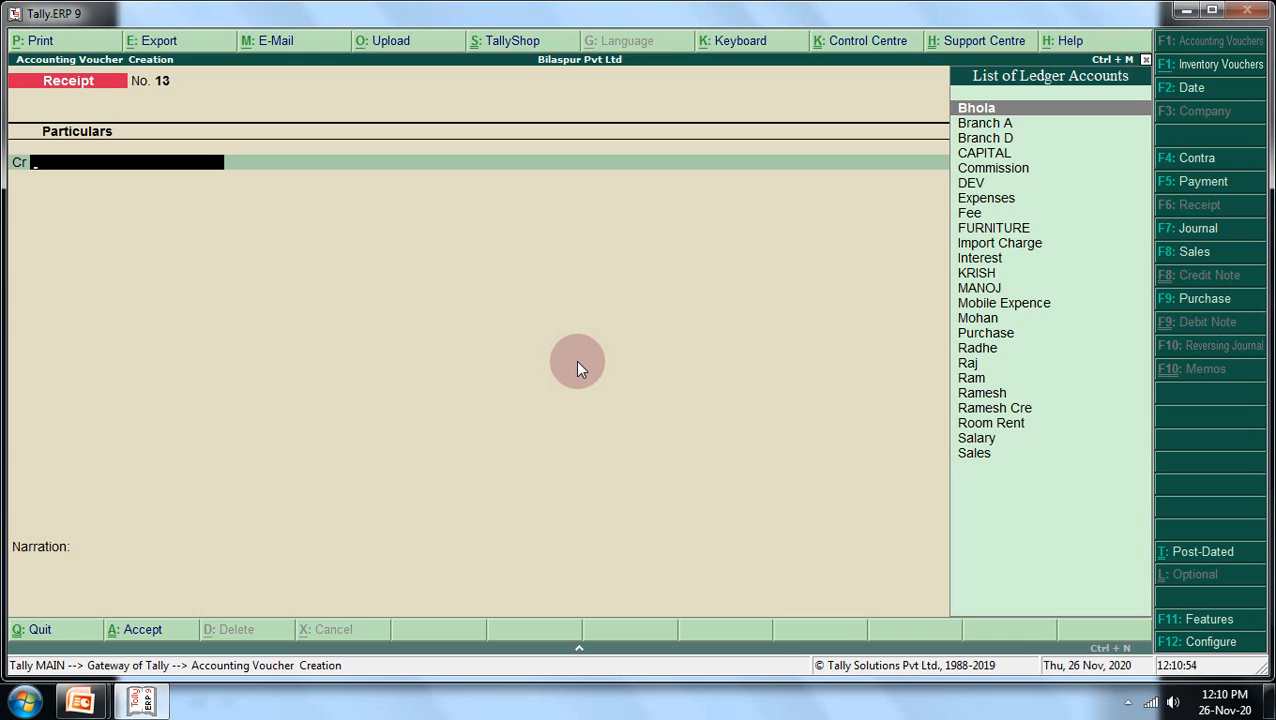
Switch to a payment voucher and start a new ledger named Commission Exp from it, without an alias.
key("F5")
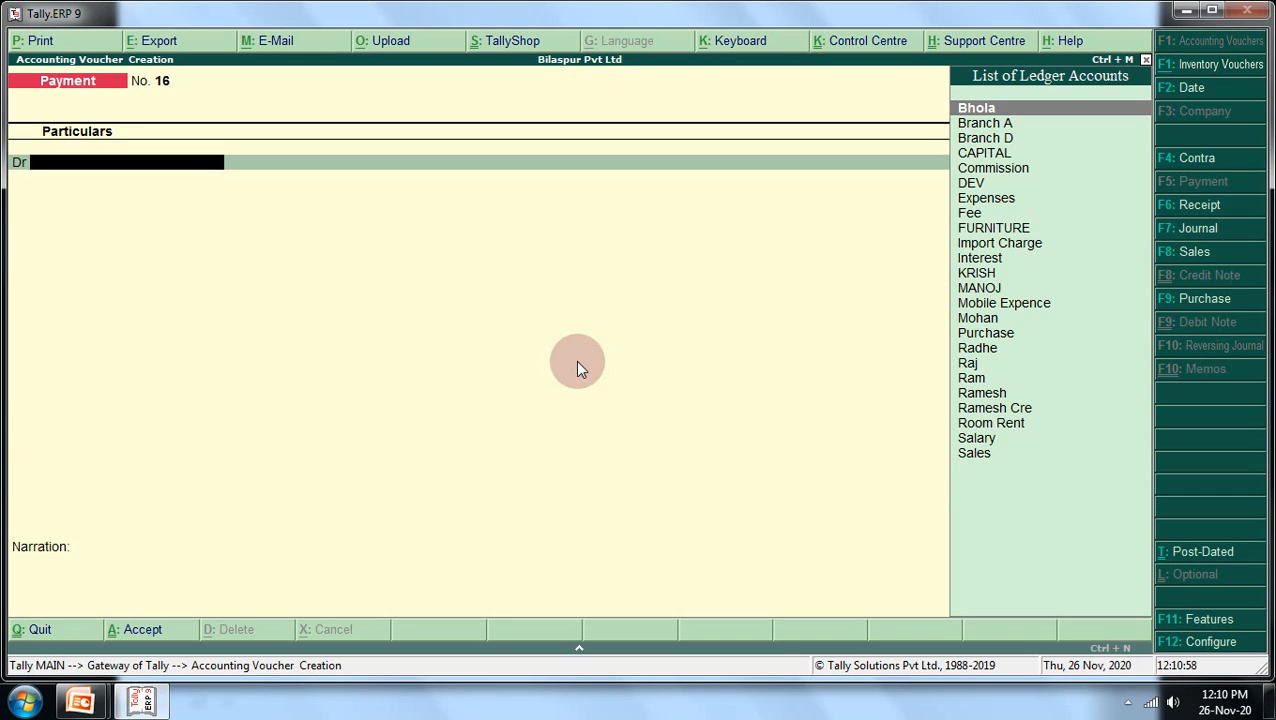
type("C")
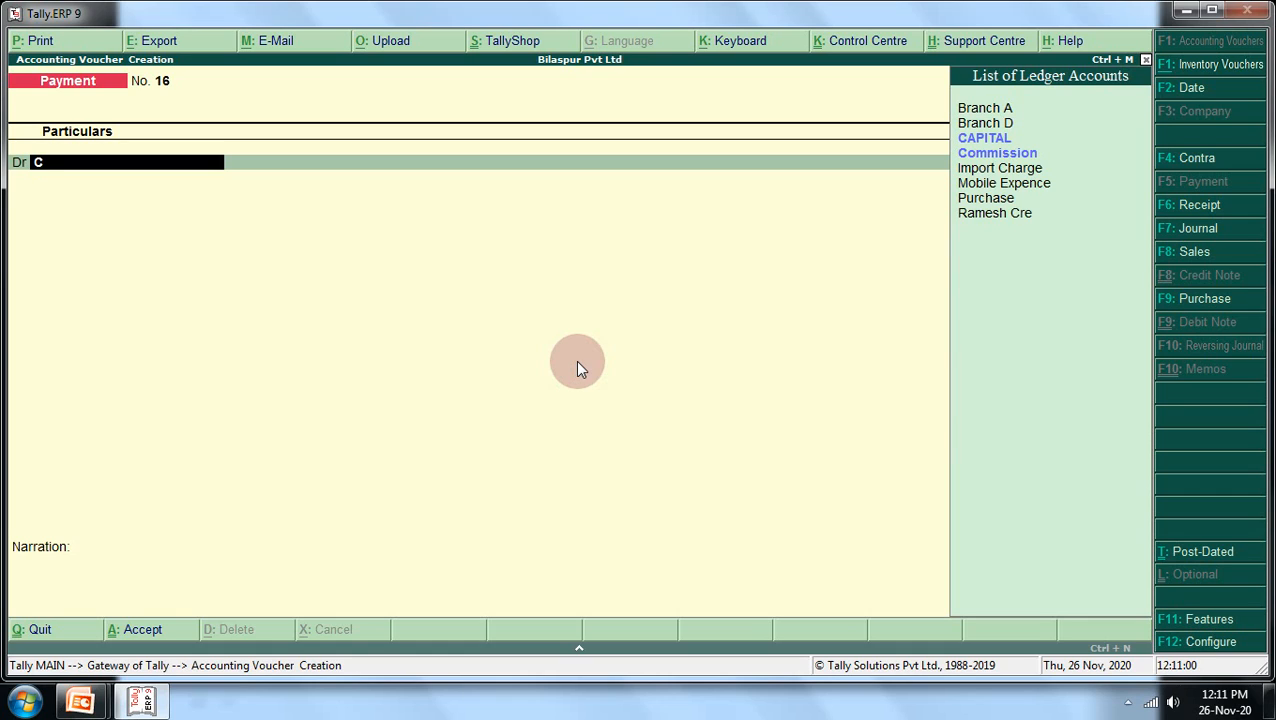
key("Down")
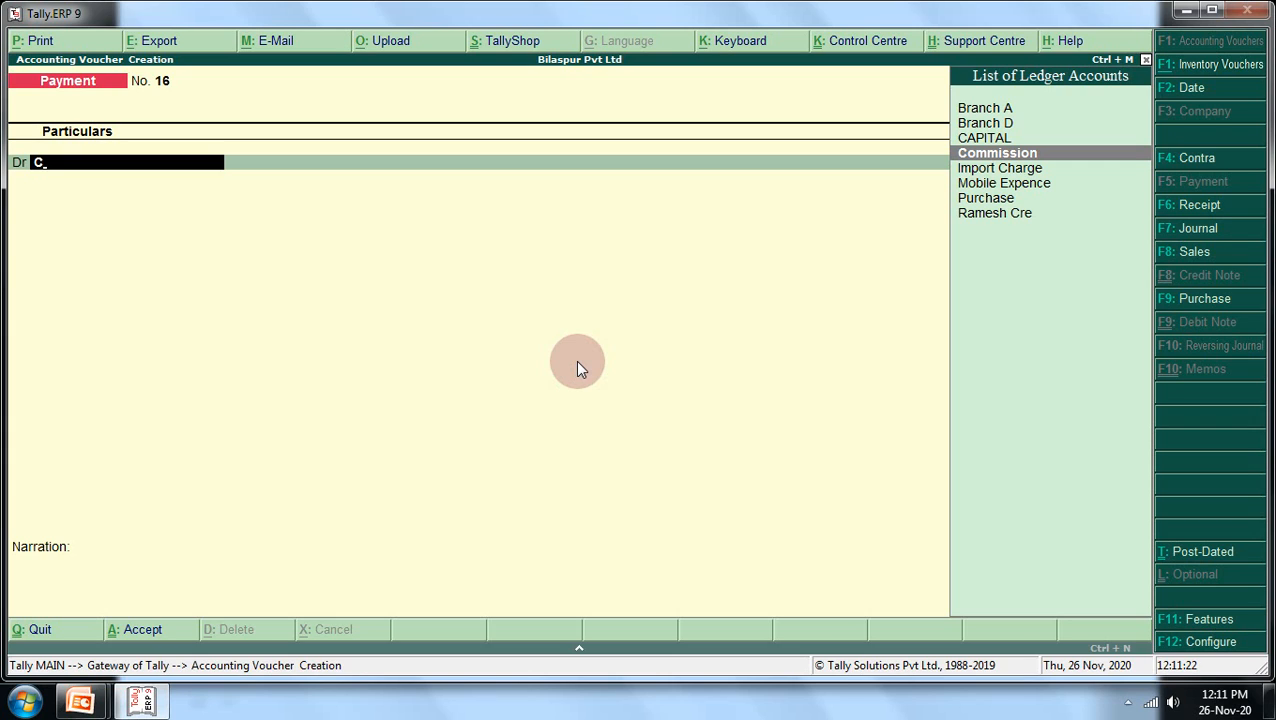
key("alt+c")
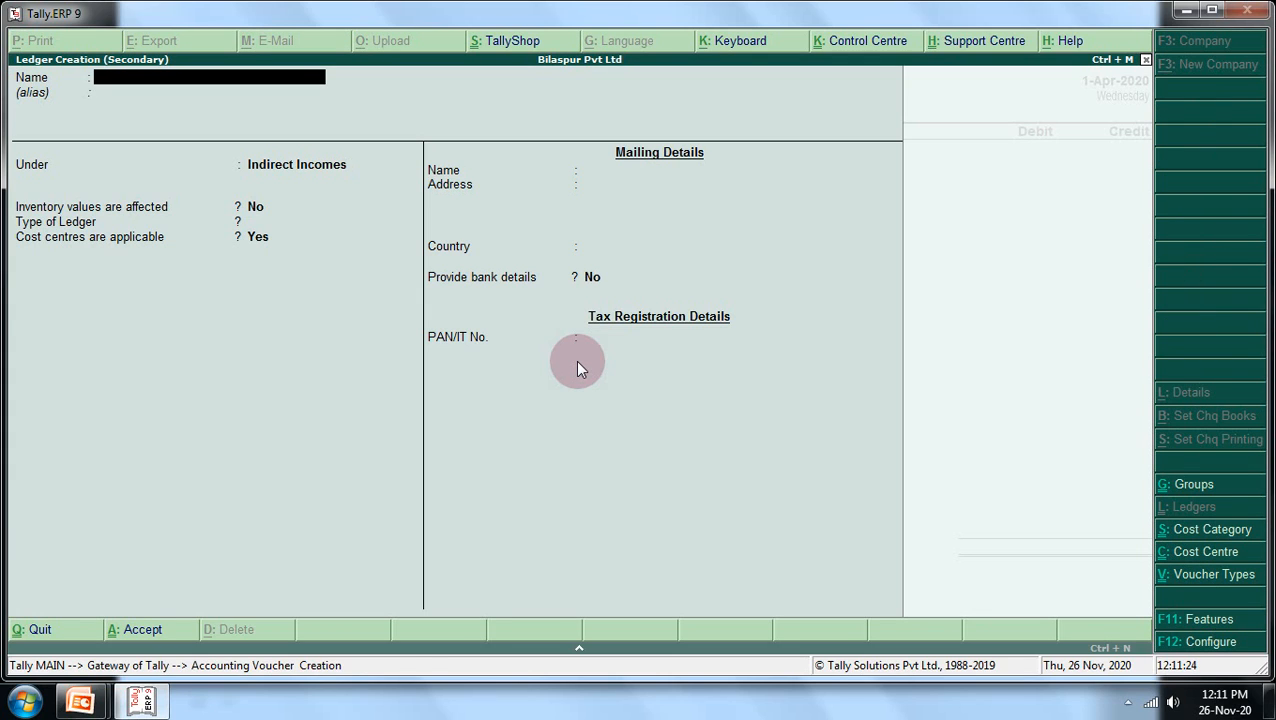
type("C")
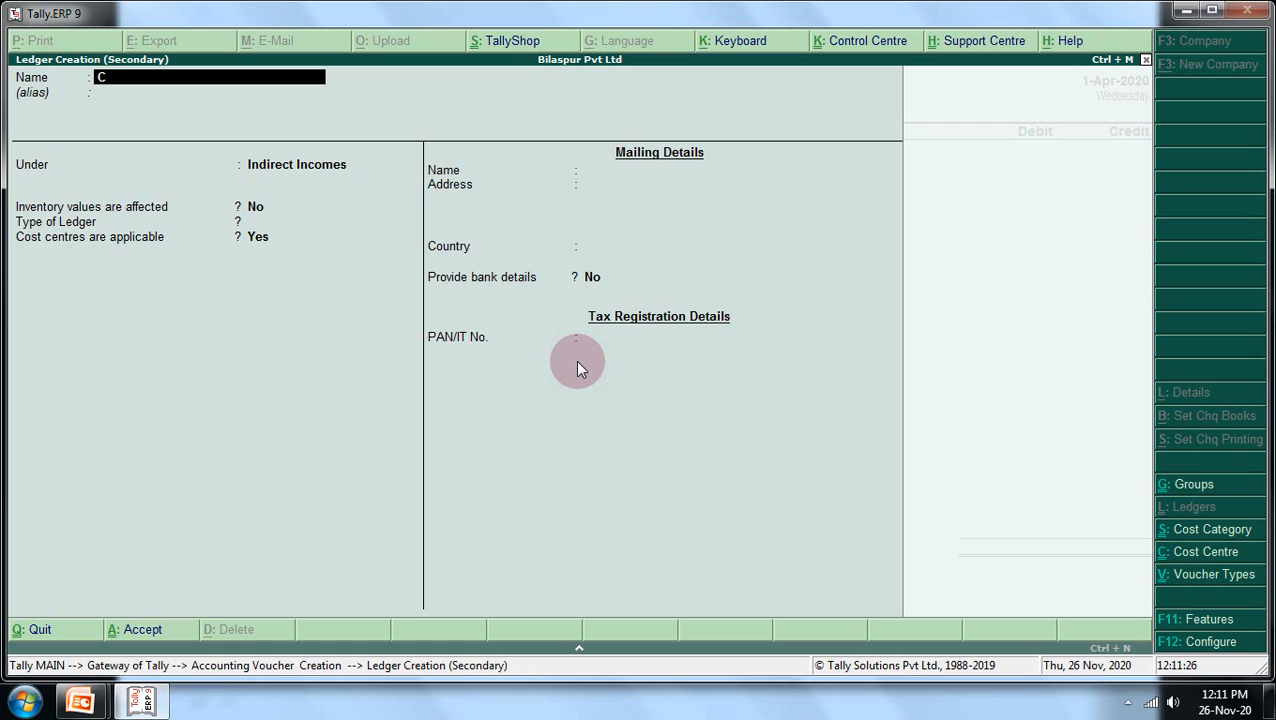
type("ommission Exp")
key("Return")
key("Return")
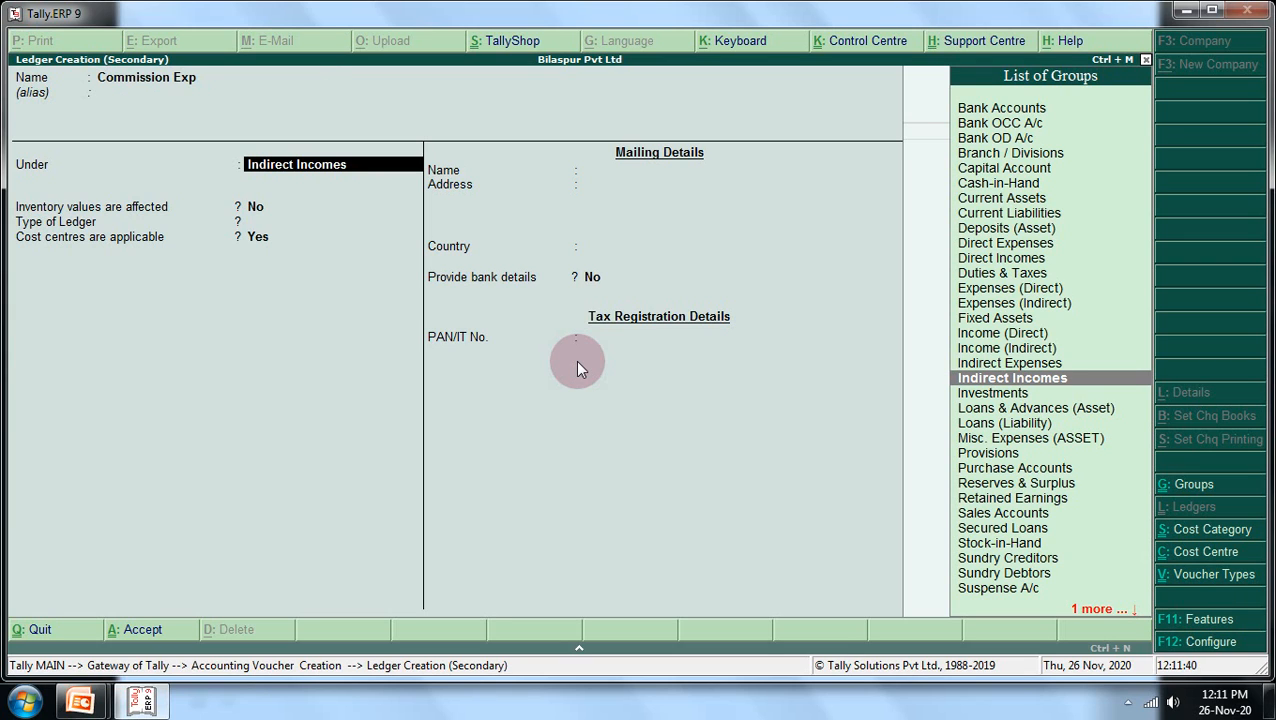
Place the Commission Exp ledger under Indirect Expenses, keep cost centres applicable, and save it.
key("Up")
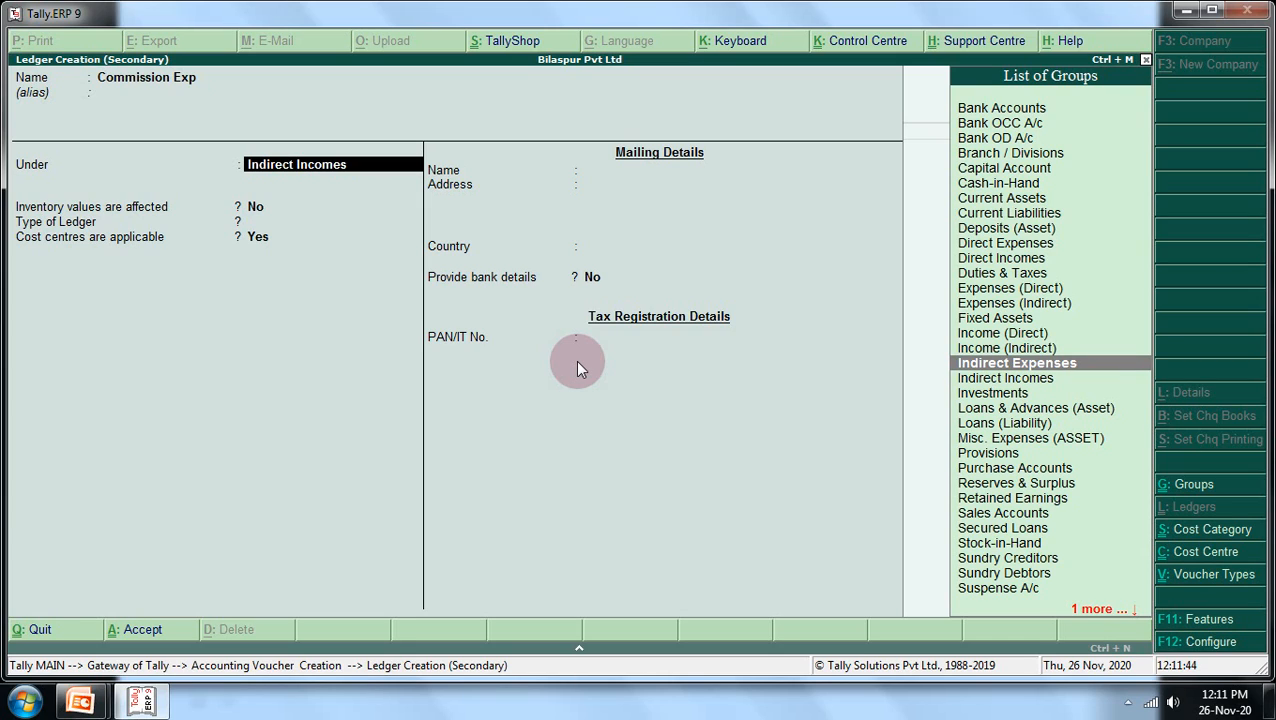
key("Return")
key("Return")
key("Return")
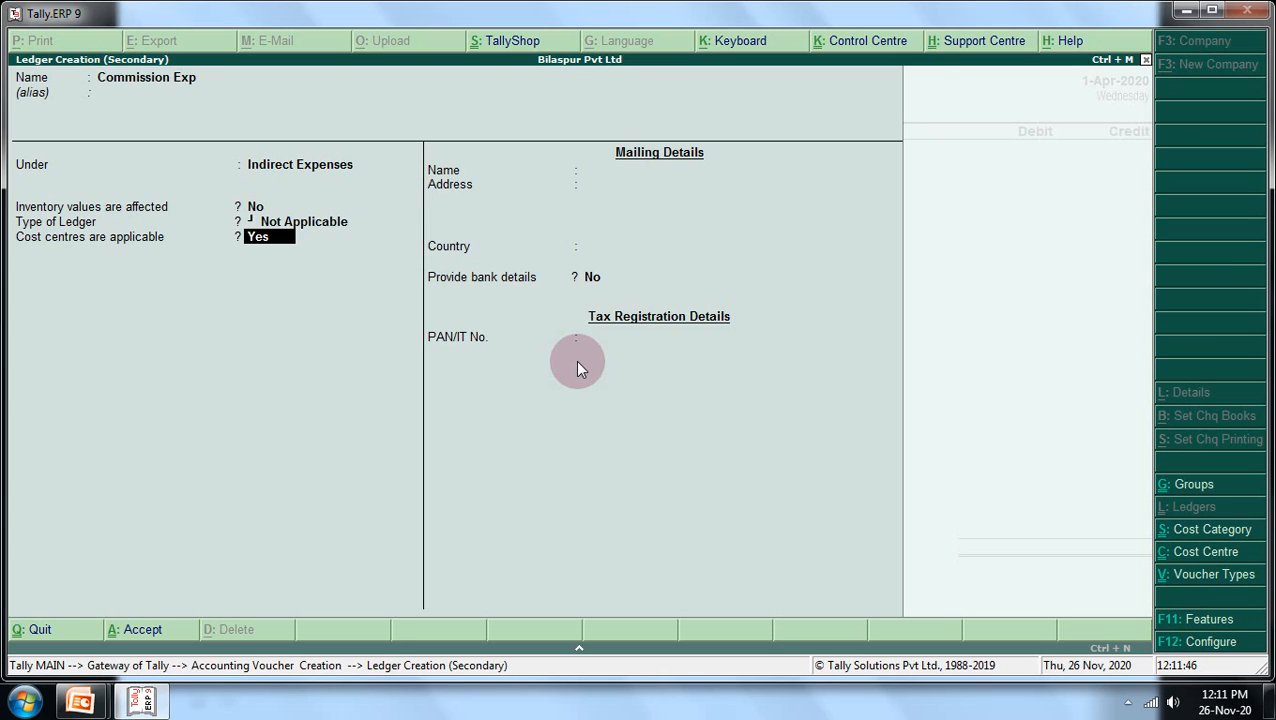
key("Return")
key("Return")
key("Return")
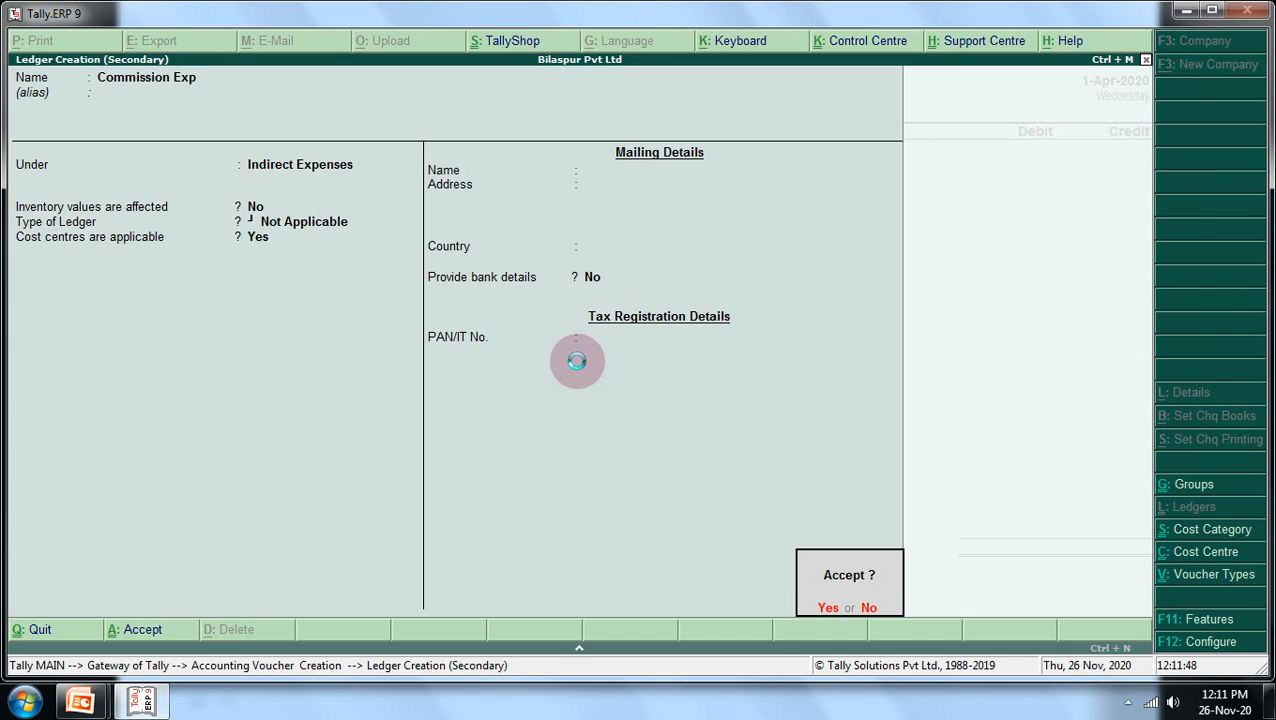
key("Return")
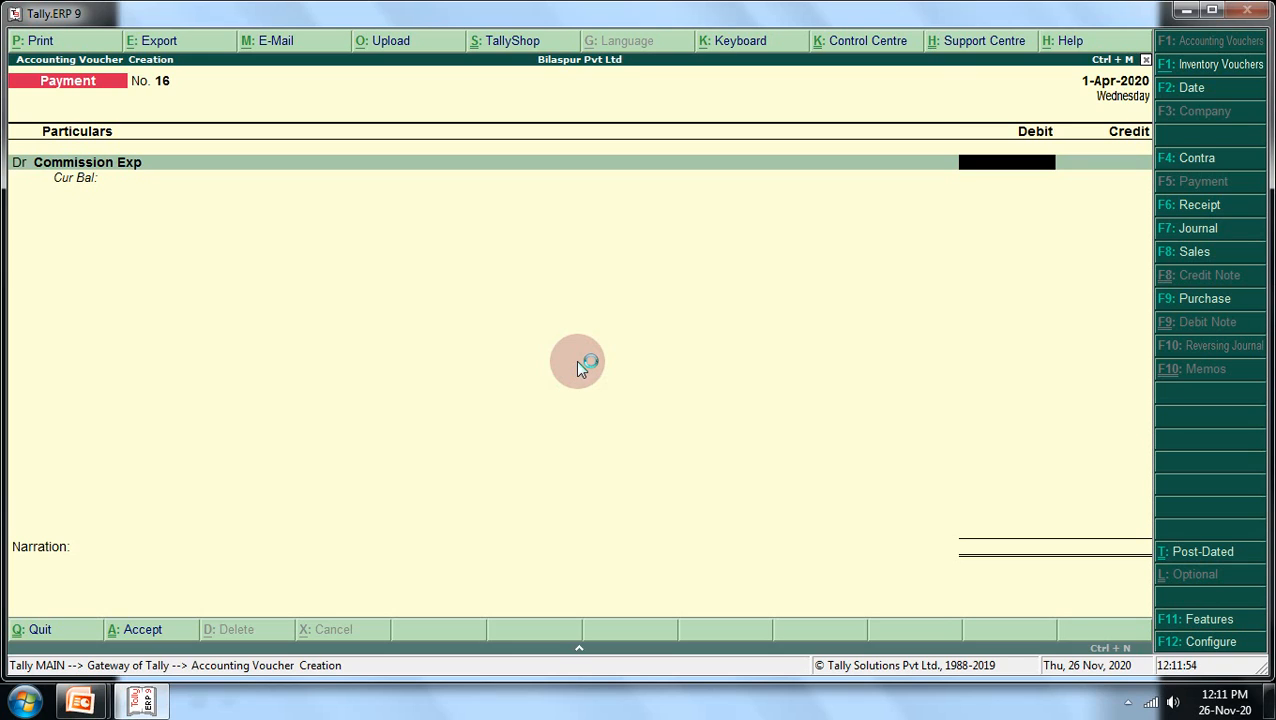
Debit Commission Exp with 500 and allocate the full amount to the Lg cost centre under the Dvd category.
type("500")
key("Return")
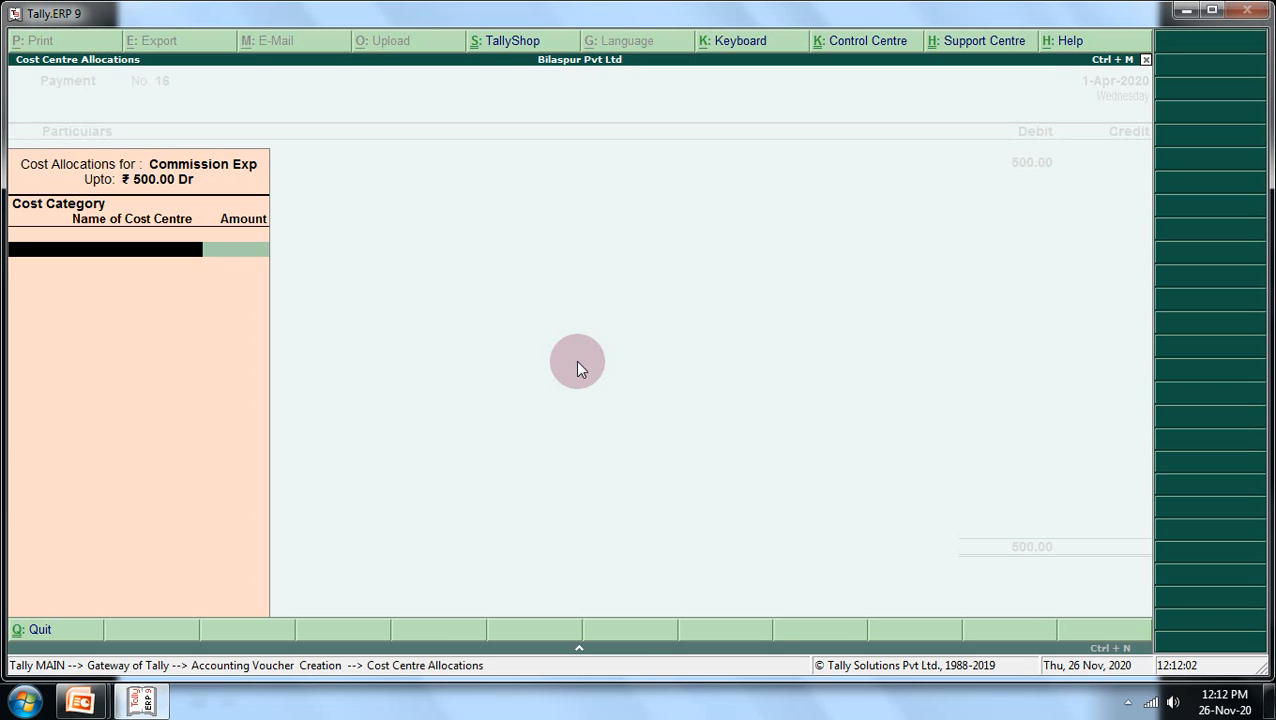
type("D")
key("Return")
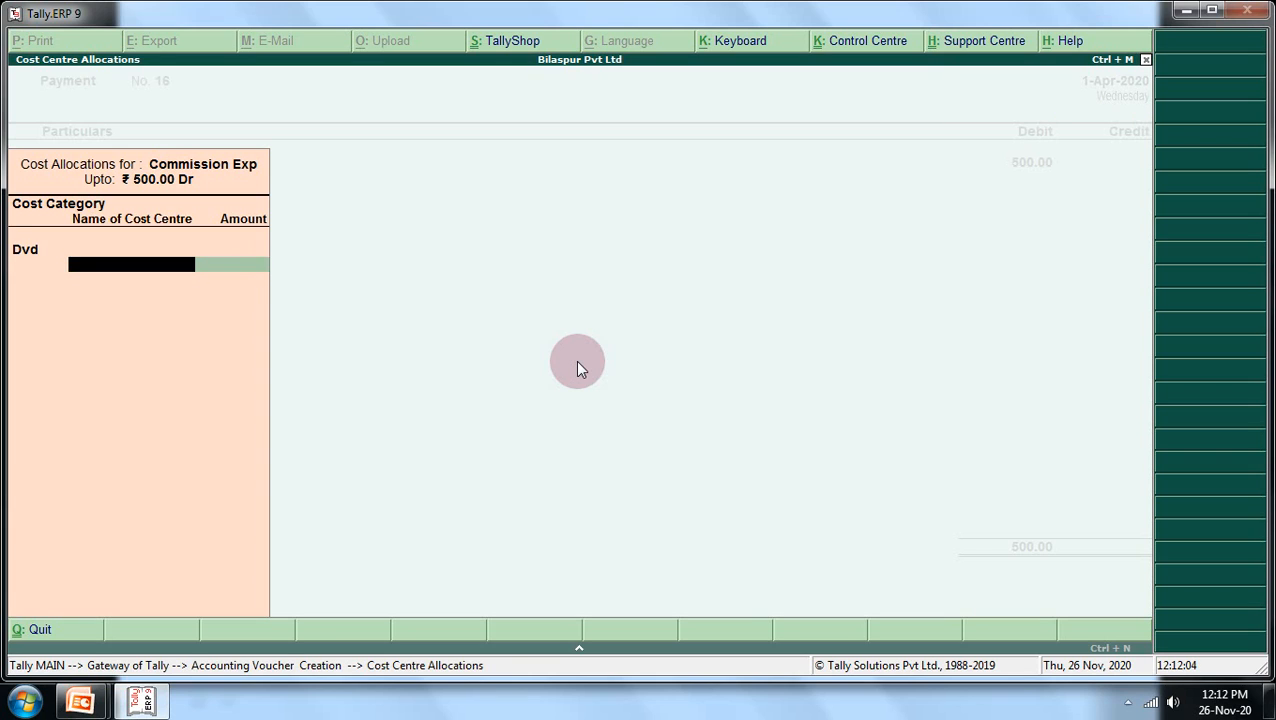
type("L")
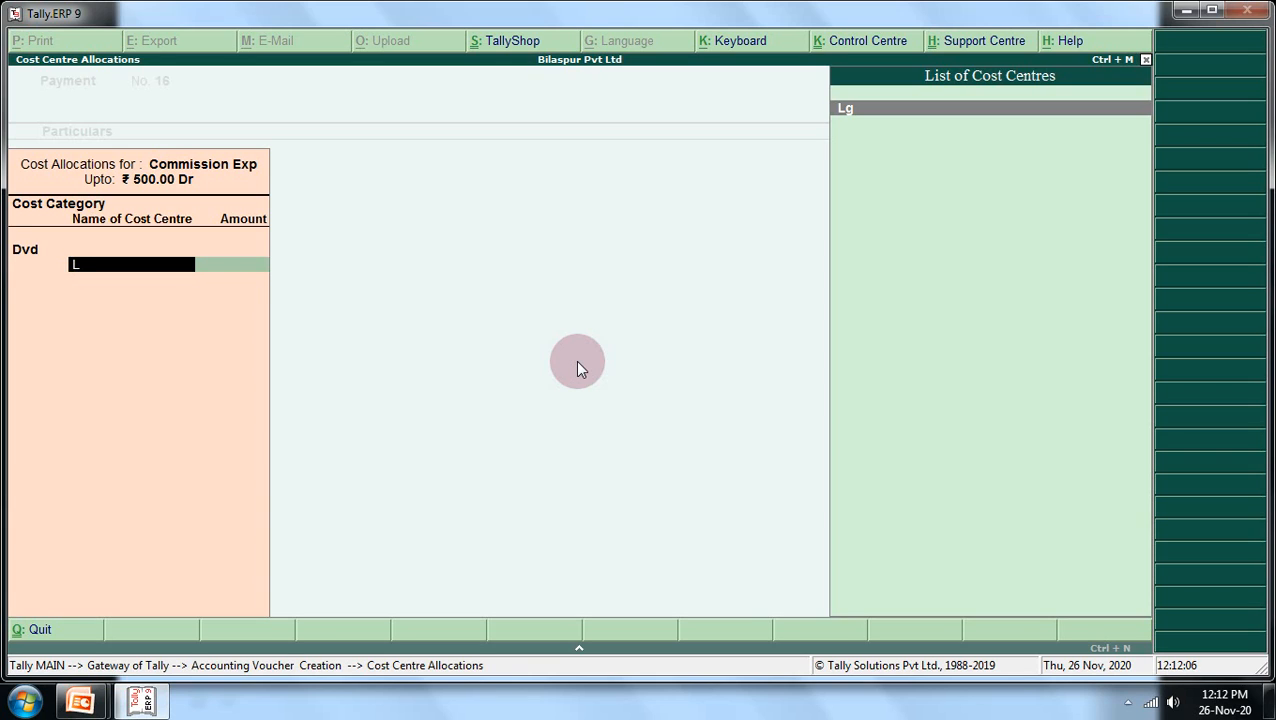
key("Return")
key("Return")
key("Return")
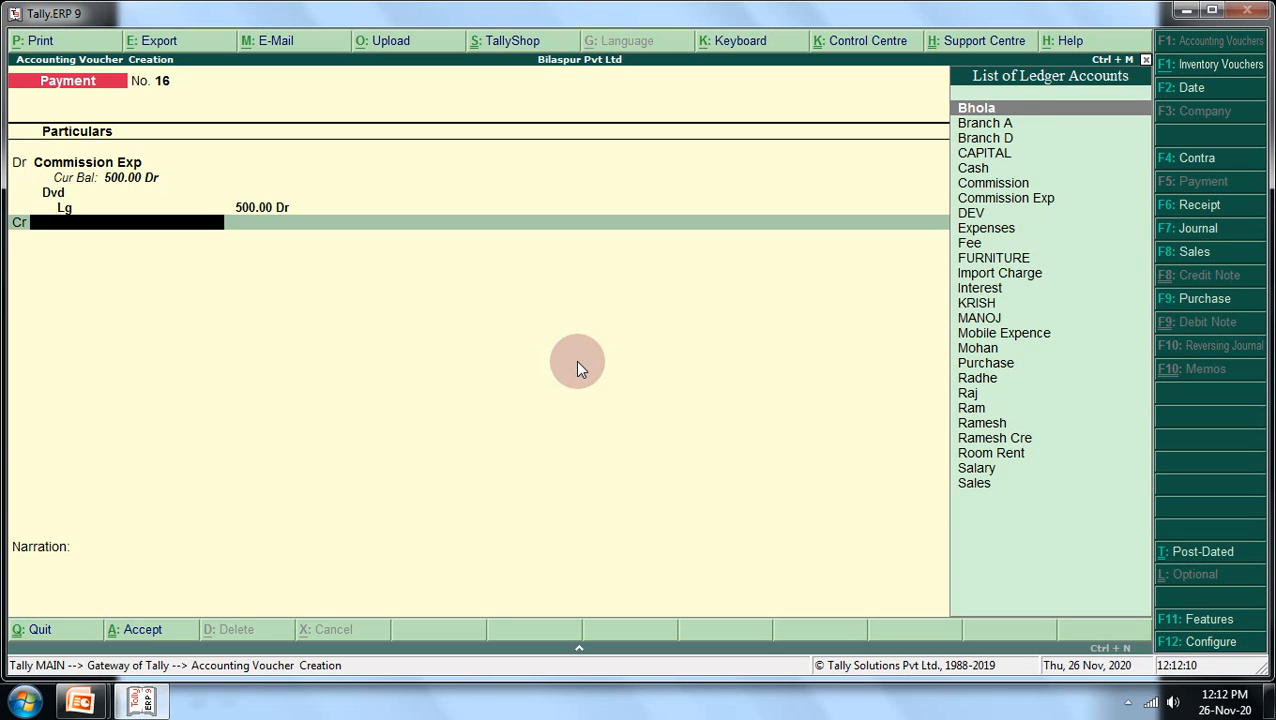
Credit Cash with 500 and save the Commission Exp payment voucher without a narration.
type("C")
key("Down")
key("Return")
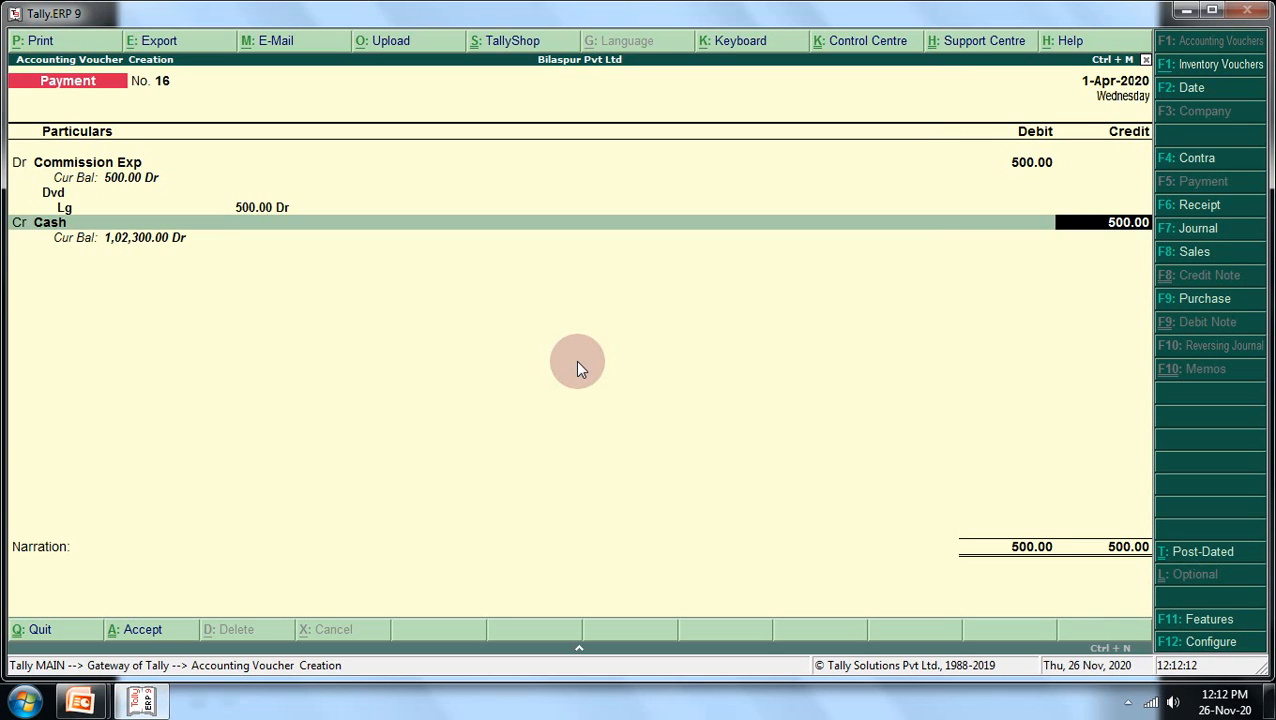
key("Return")
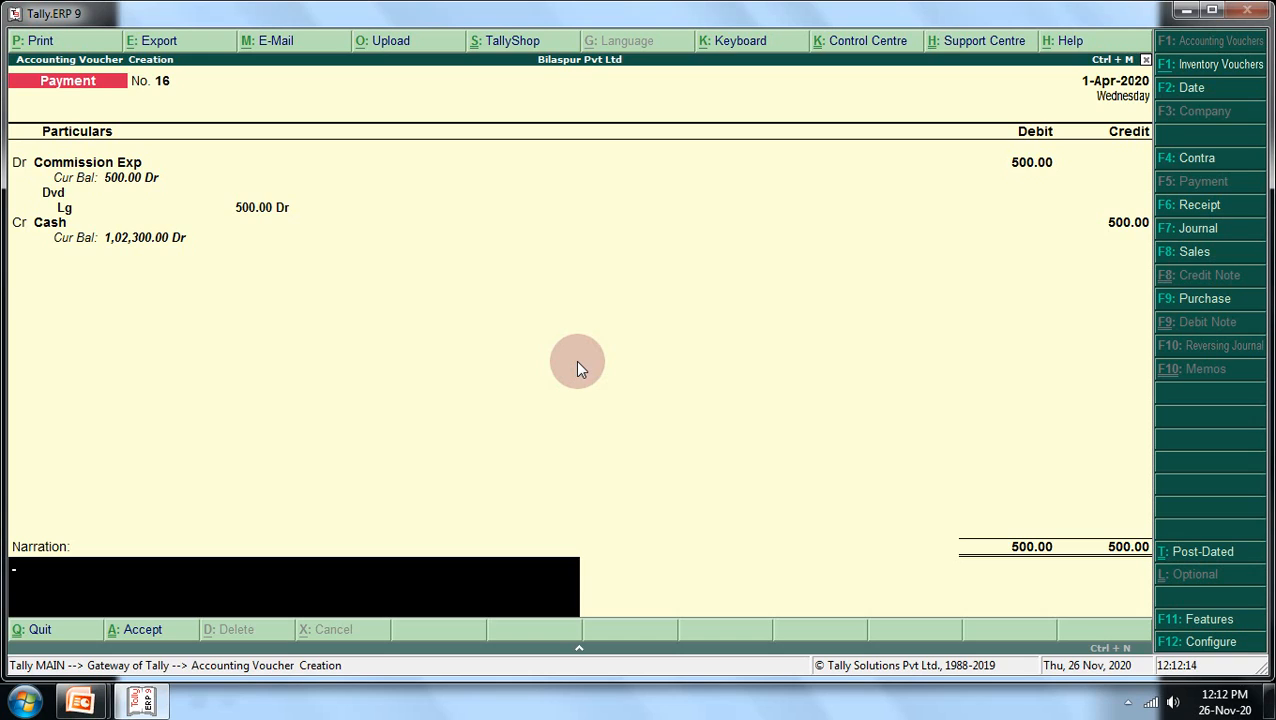
key("Return")
key("Return")
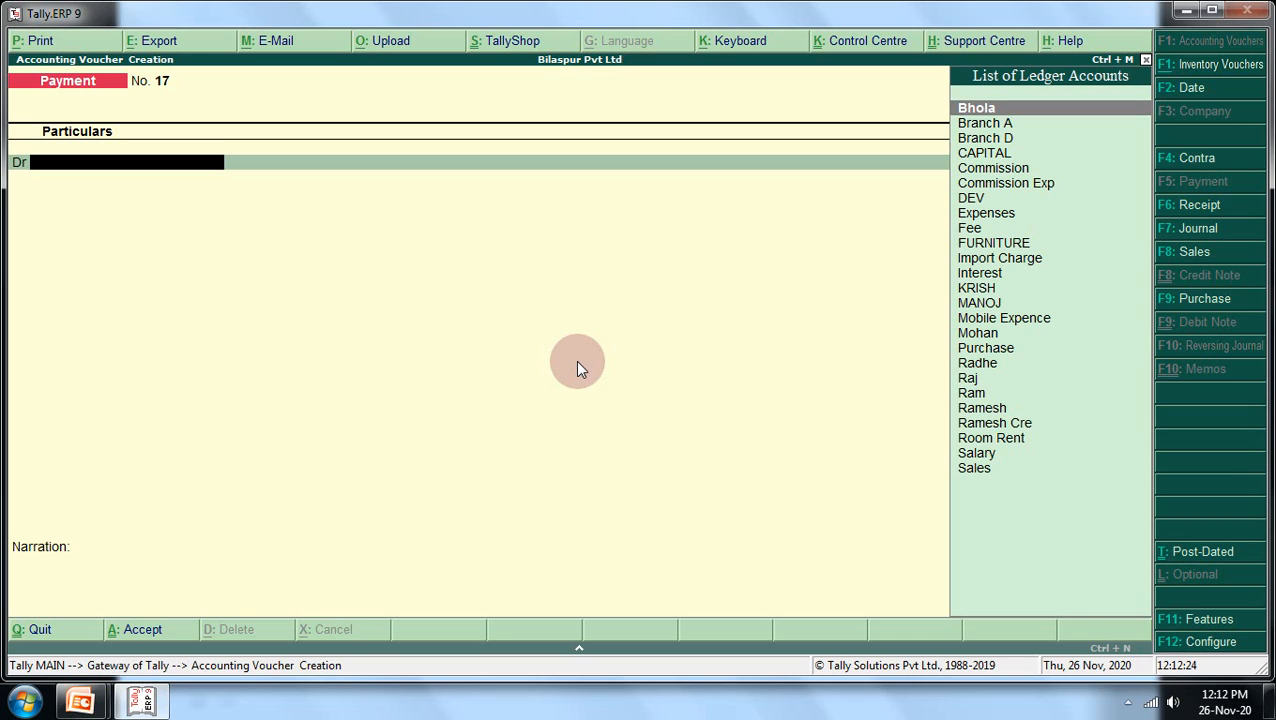
Create a Dividend ledger from the payment voucher under Indirect Expenses, without an alias and with cost centres applicable.
key("alt+c")
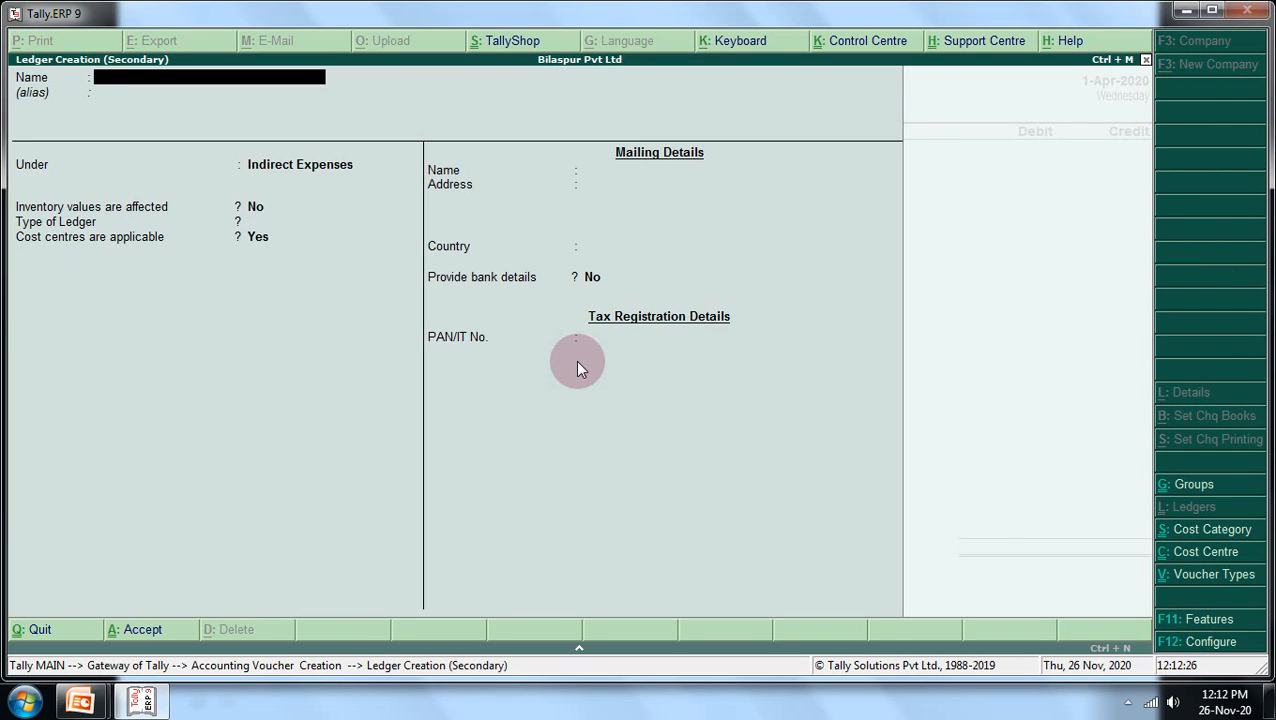
type("Dividend")
key("Return")
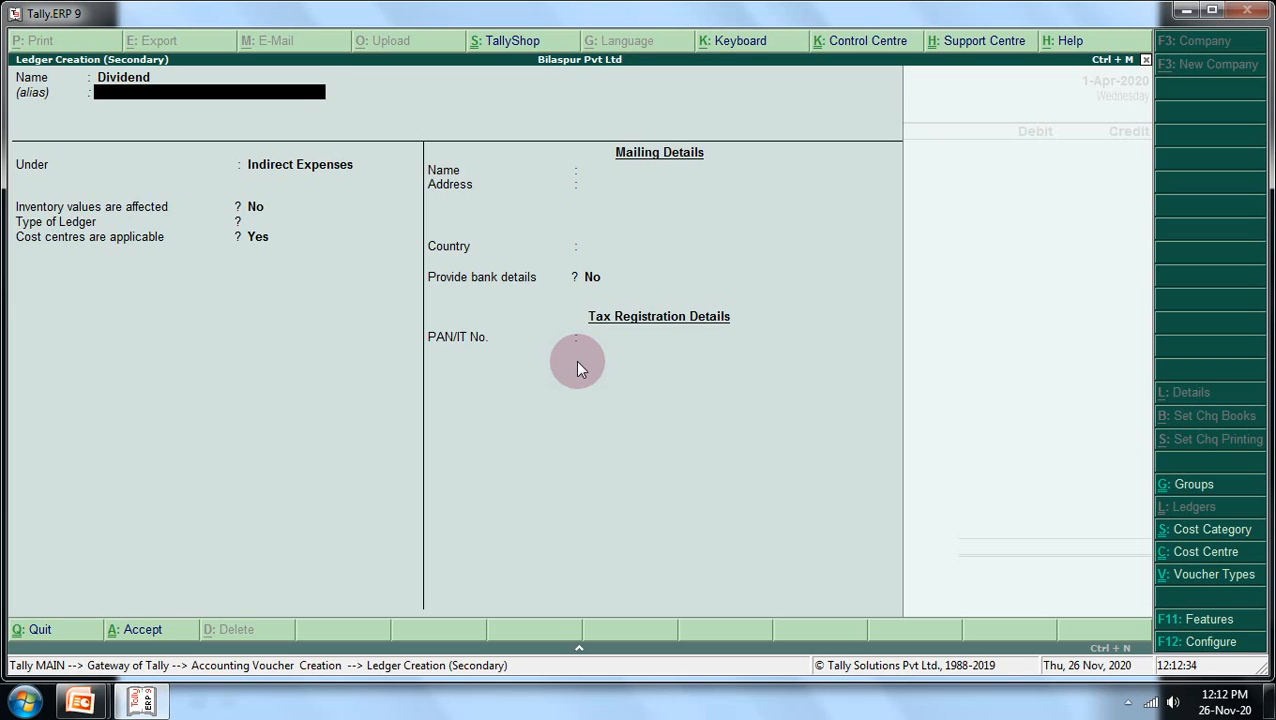
key("Return")
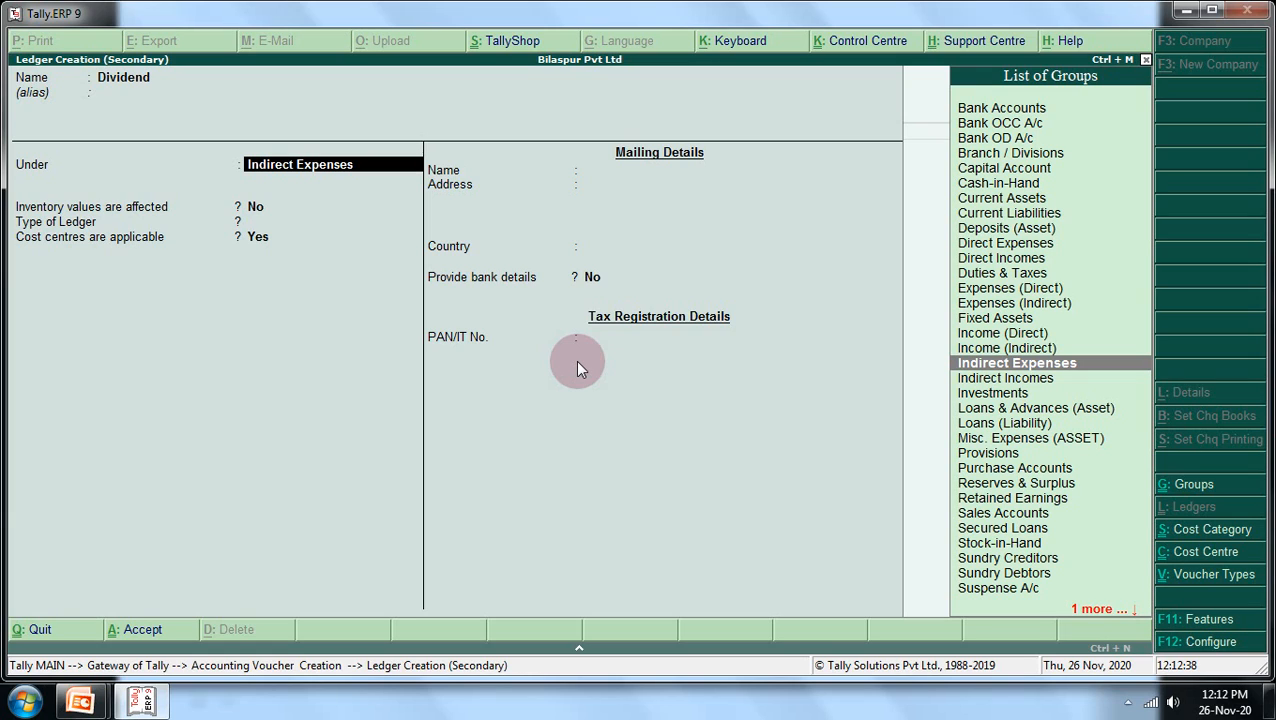
key("Return")
key("Return")
key("Return")
key("Return")
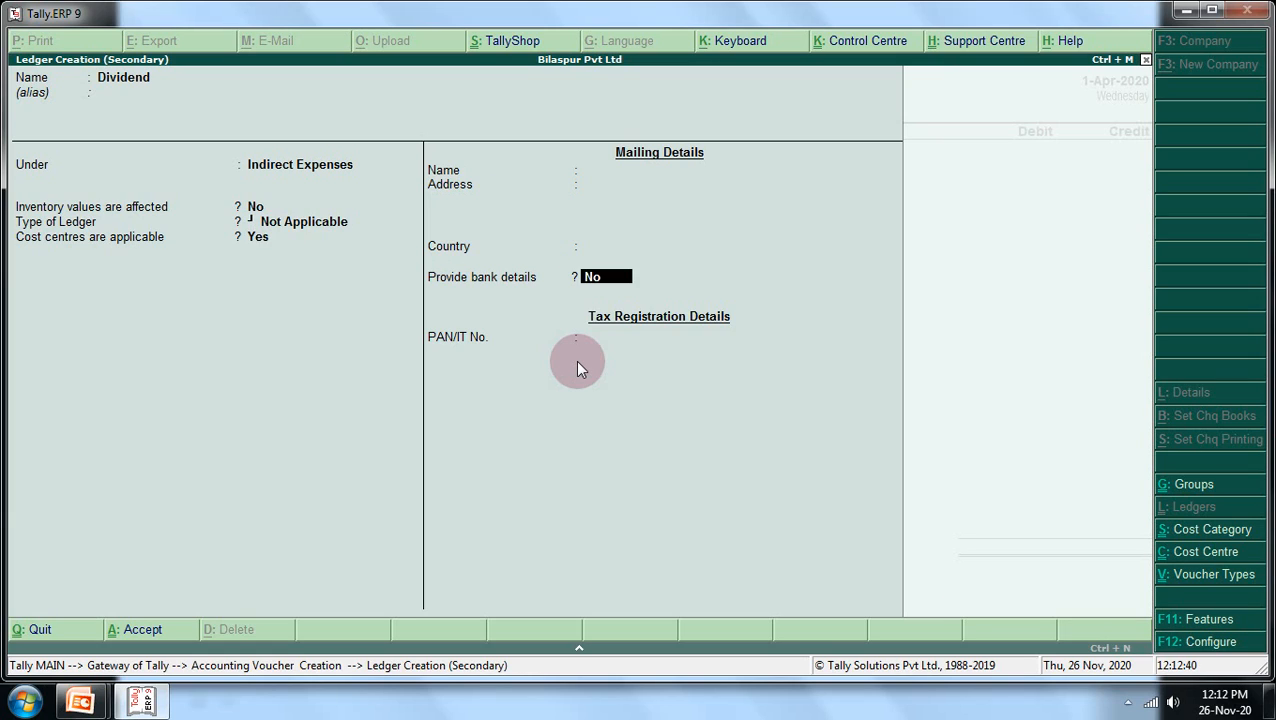
key("Return")
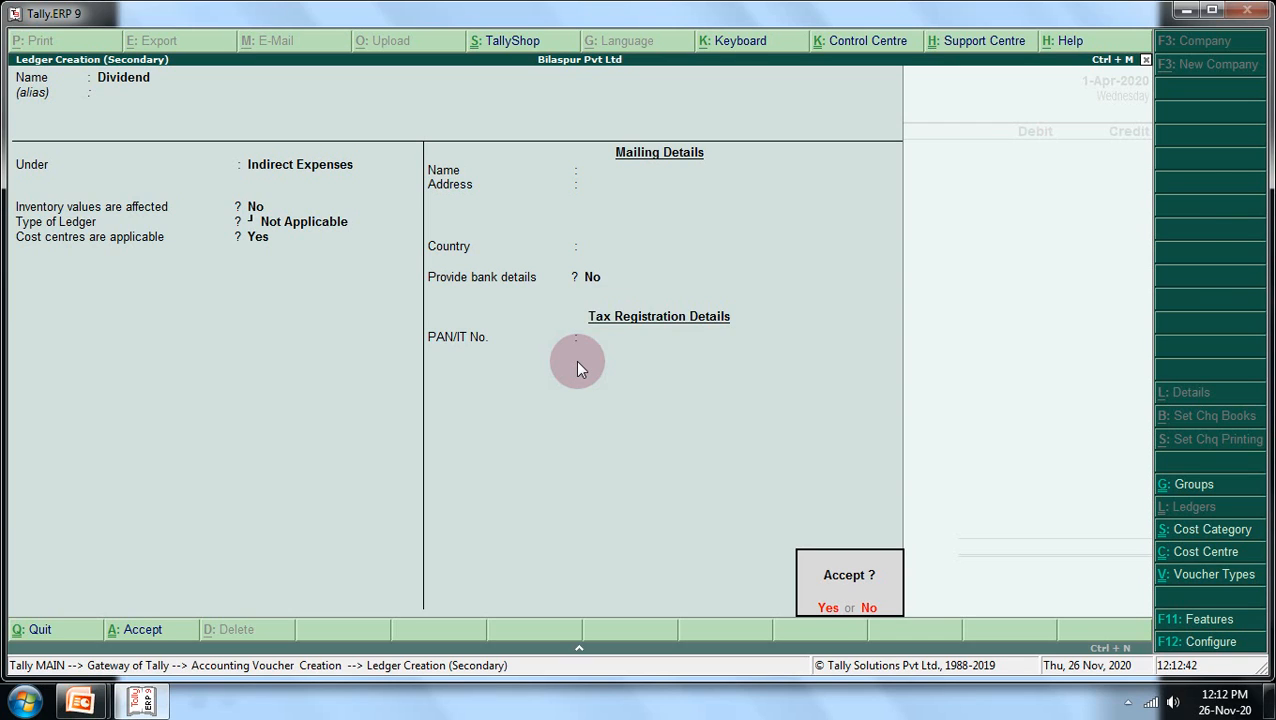
key("Return")
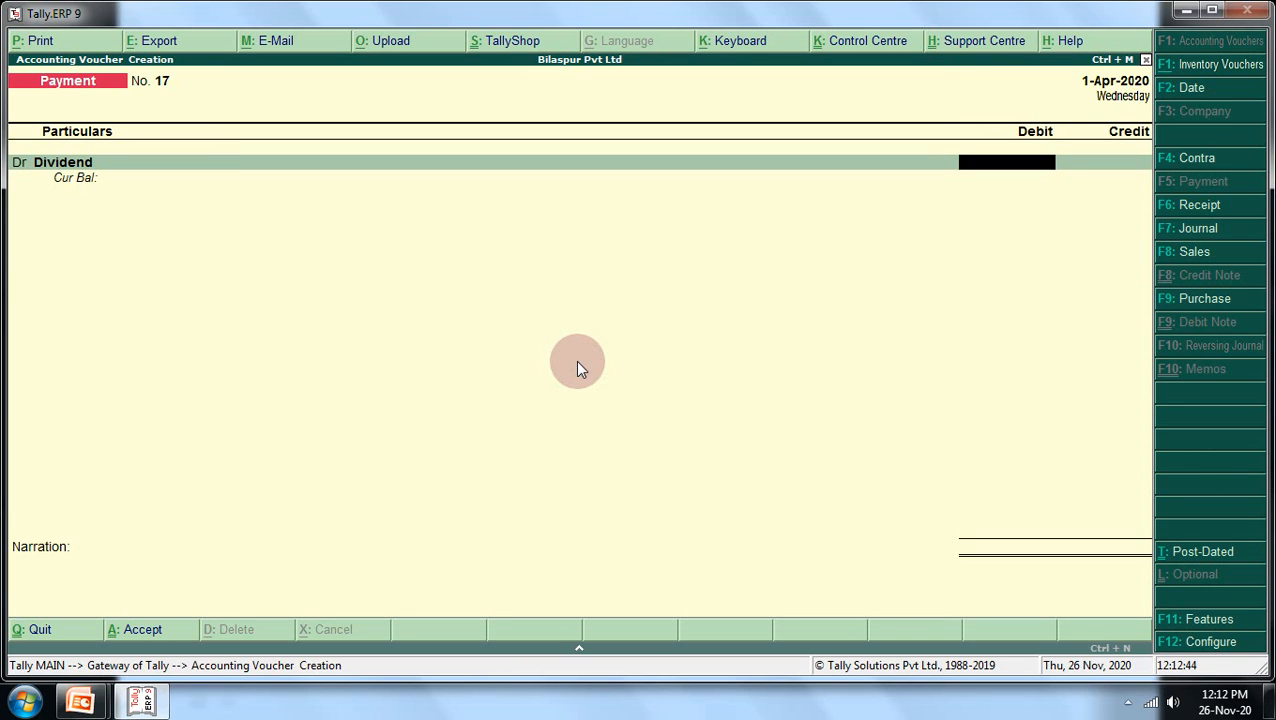
Debit Dividend with 5000 and allocate the full amount to the Samsung cost centre under the Dvd category.
type("5000")
key("Return")
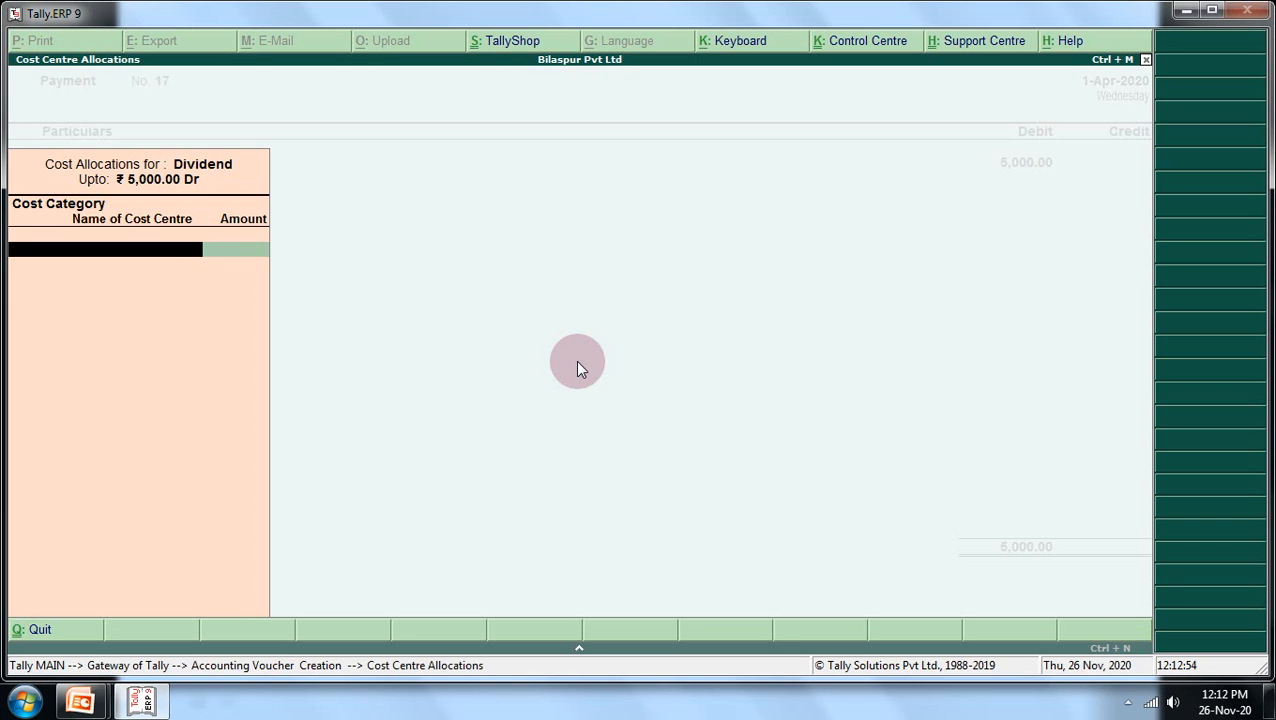
type("D")
key("Return")
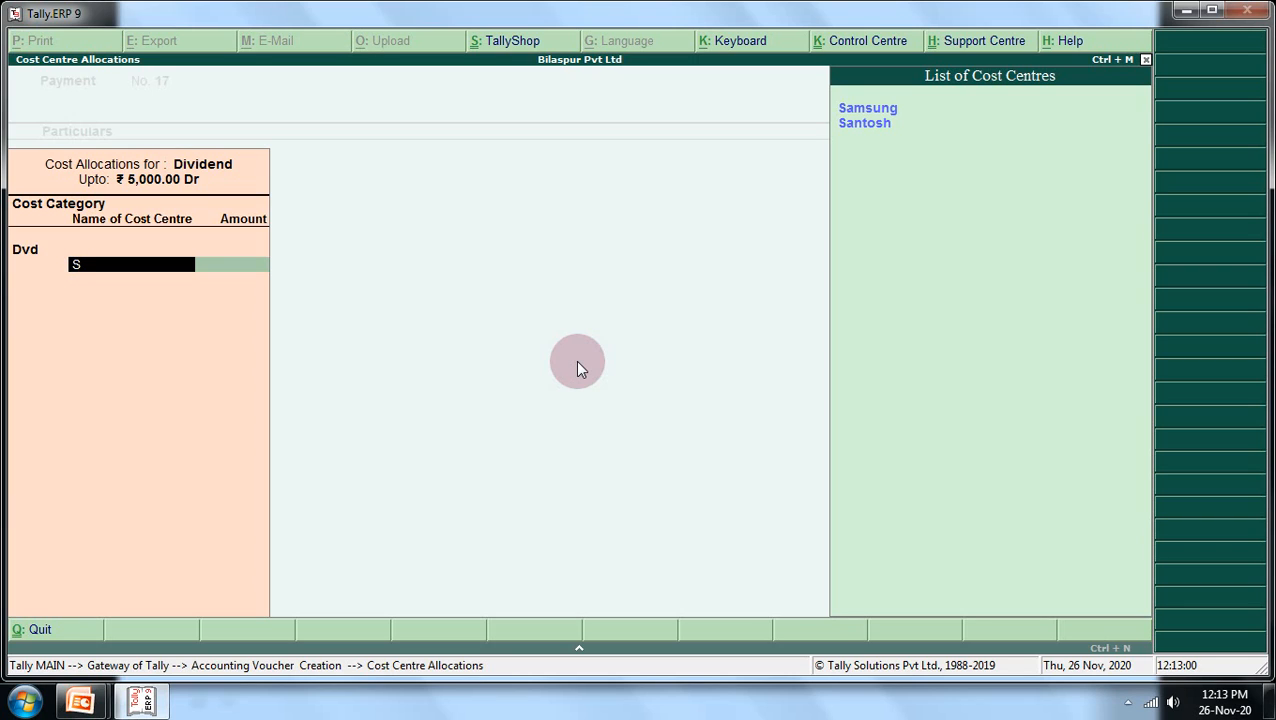
type("S")
key("Return")
key("Return")
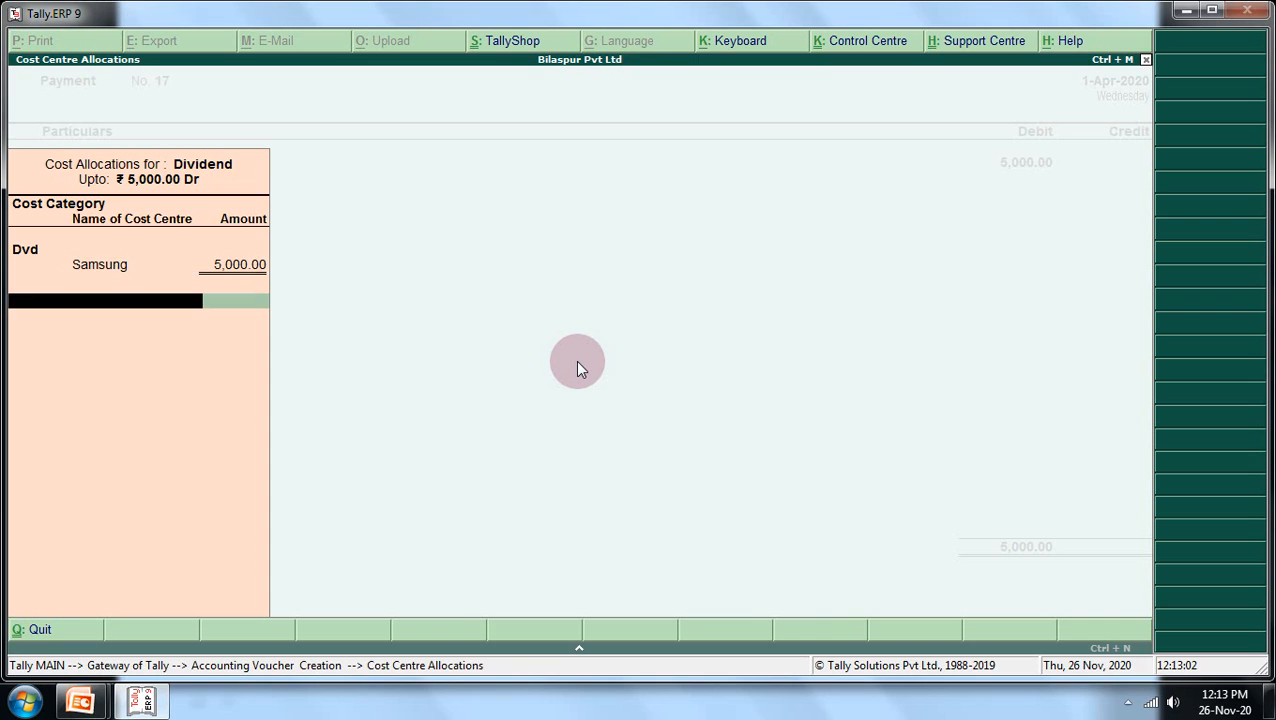
key("Return")
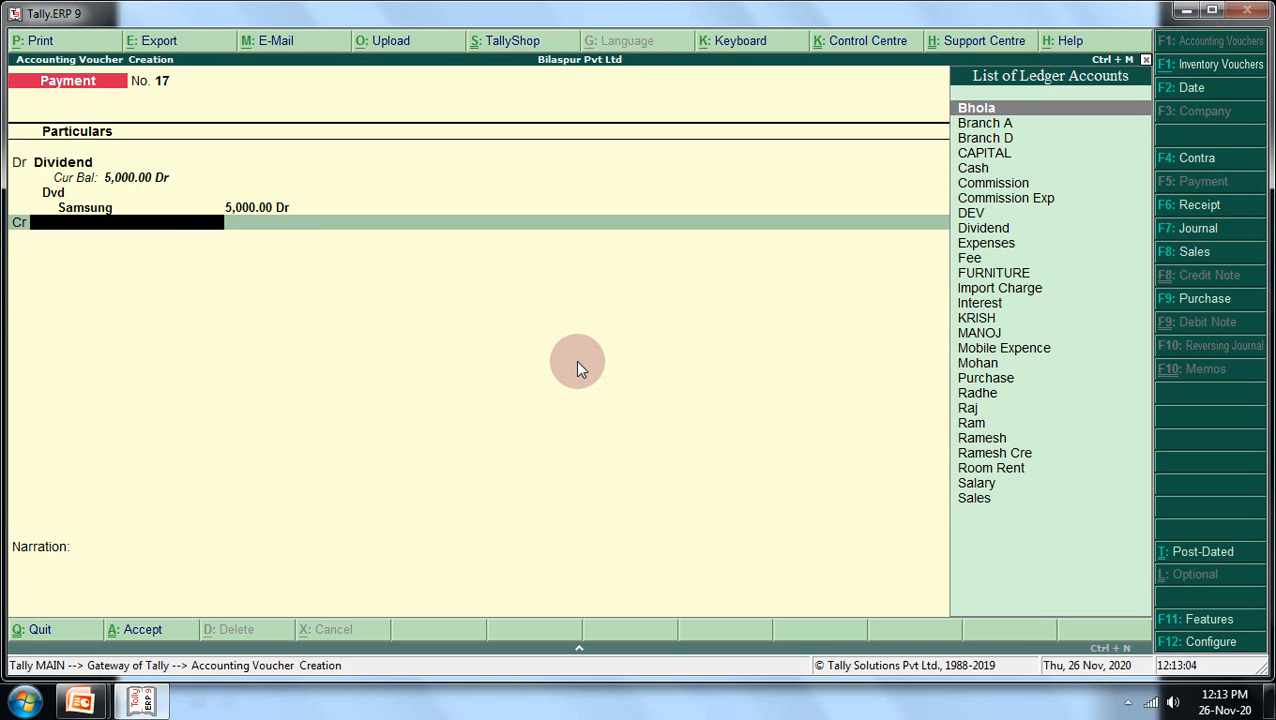
Credit Cash with 5,000 and save the Dividend payment voucher without a narration.
key("Down")
key("Down")
key("Down")
key("Down")
key("Return")
key("Return")
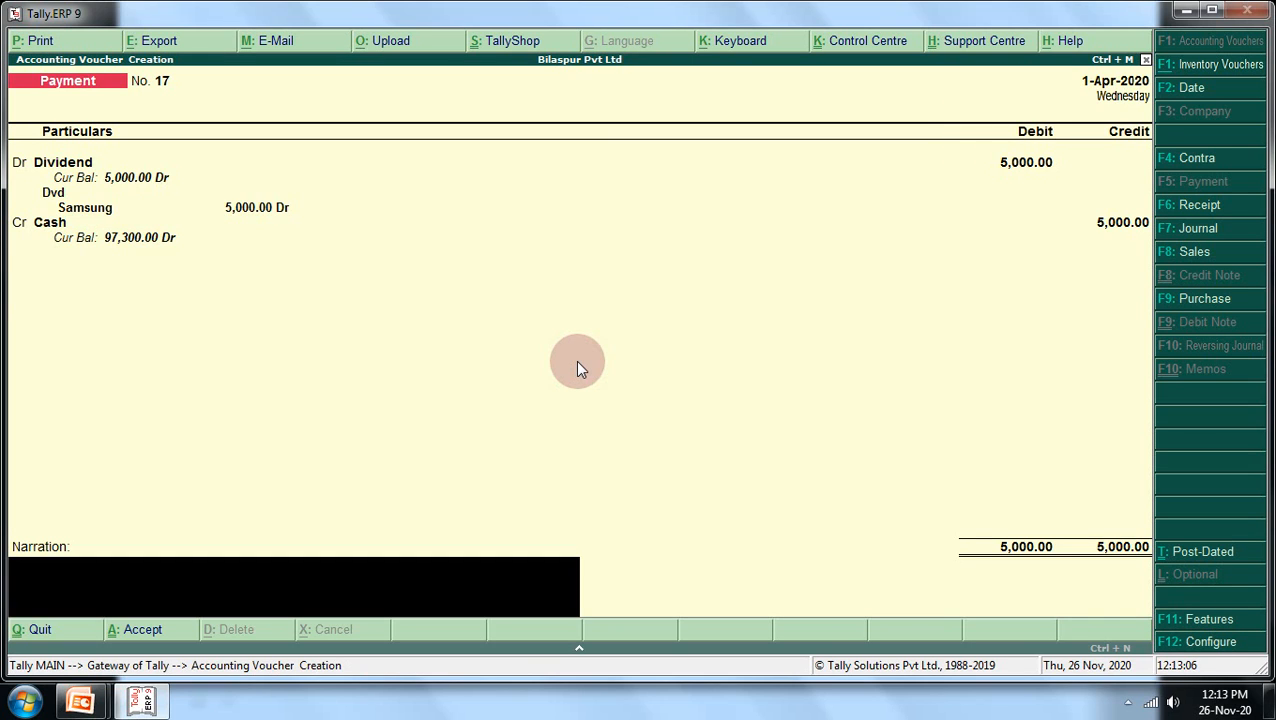
key("Return")
key("Return")
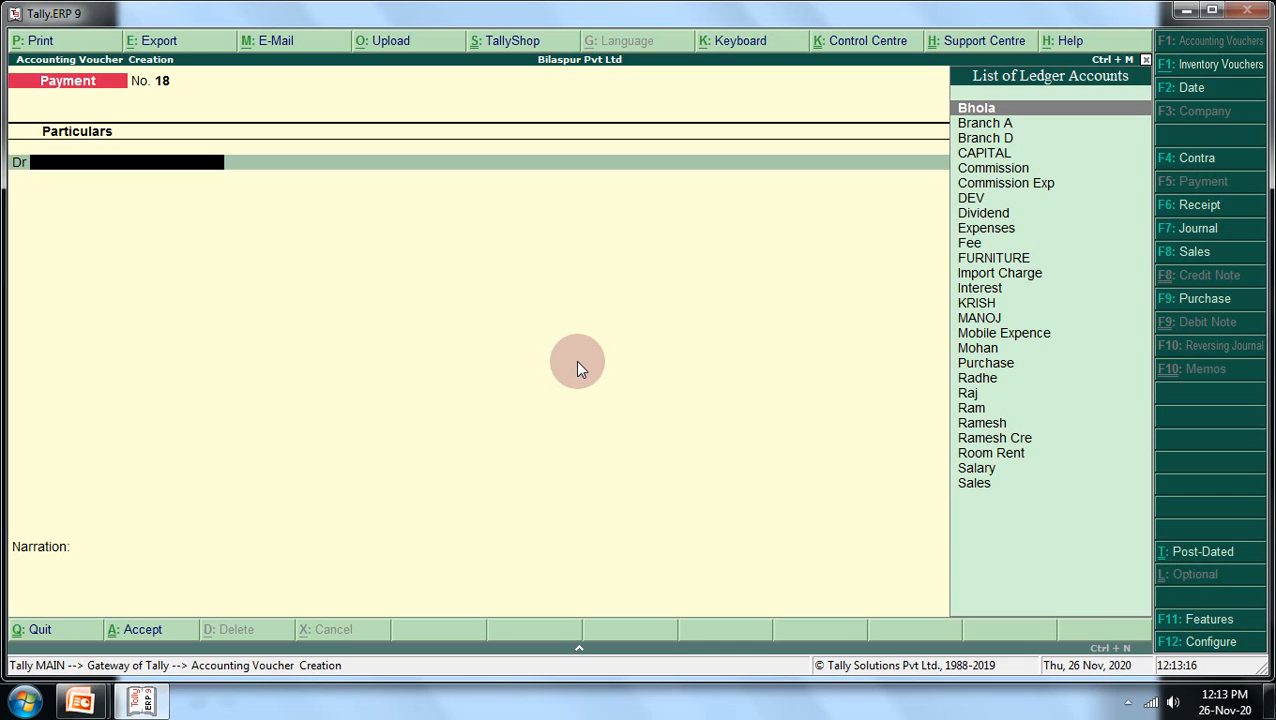
Debit Purchase with 30,000 in the new payment voucher and allocate the full amount to the Sahara cost centre under Computer.
type("P")
key("Return")
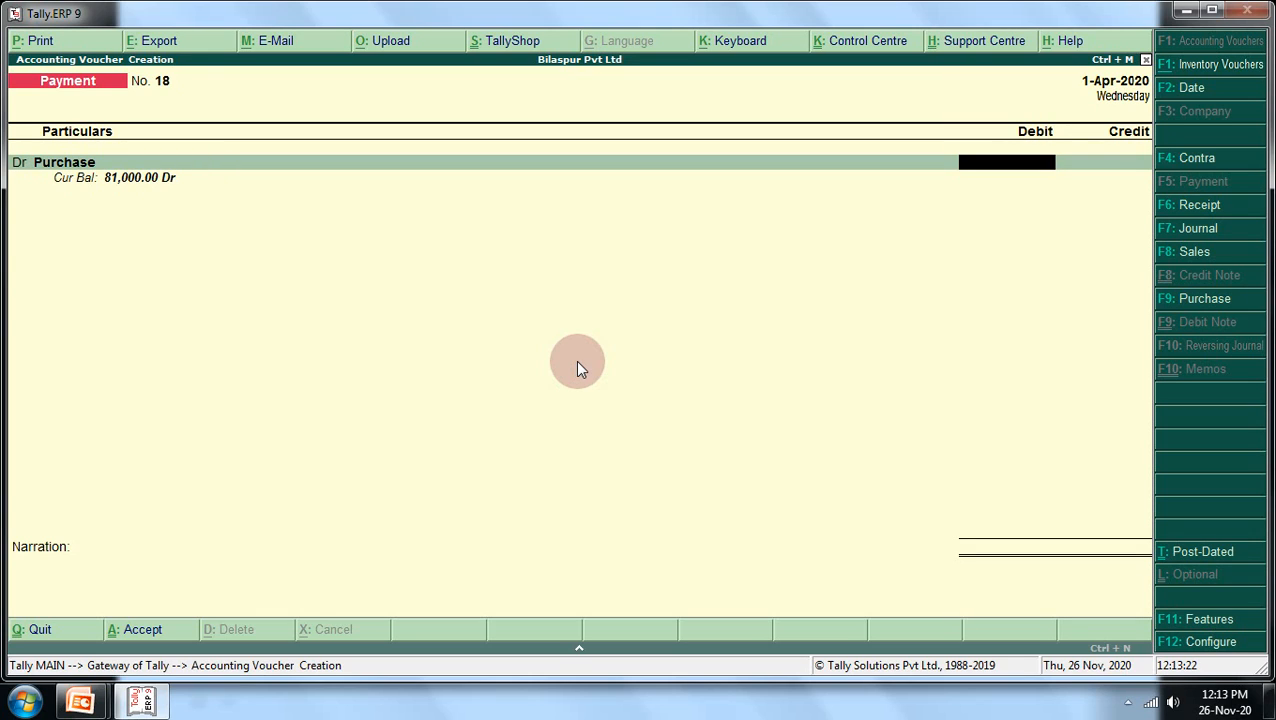
type("30,000")
key("Return")
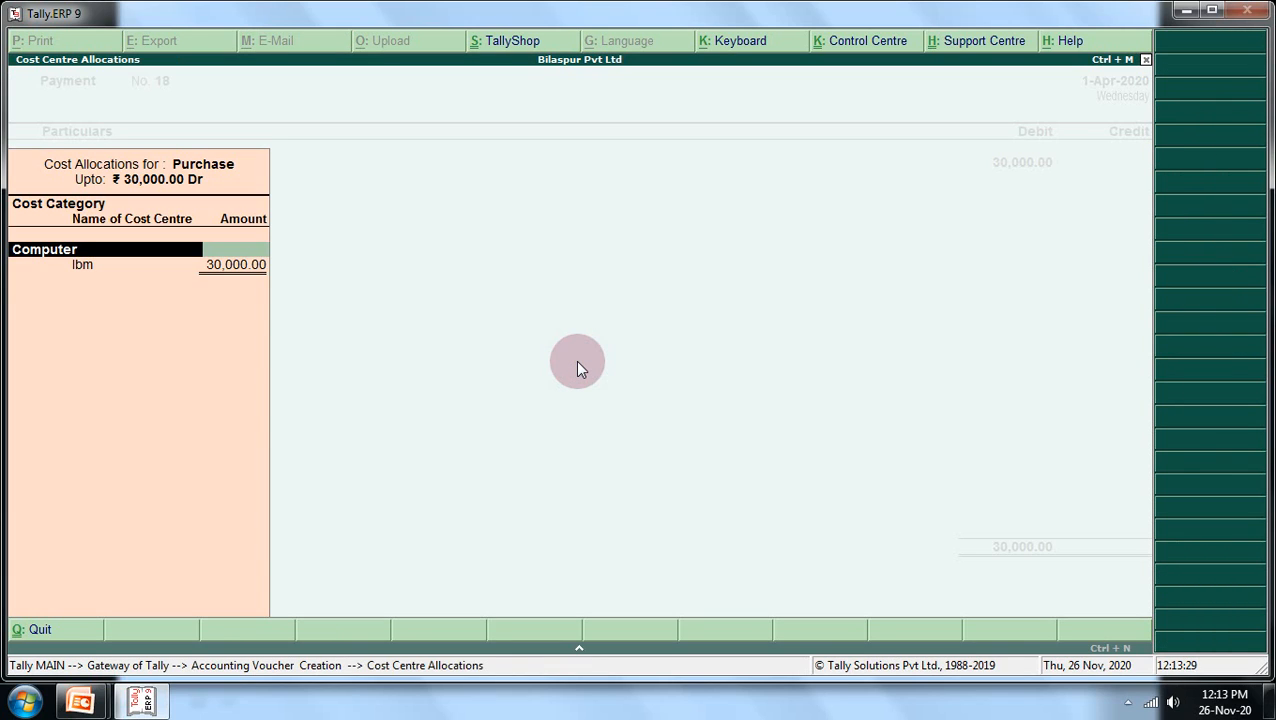
key("Return")
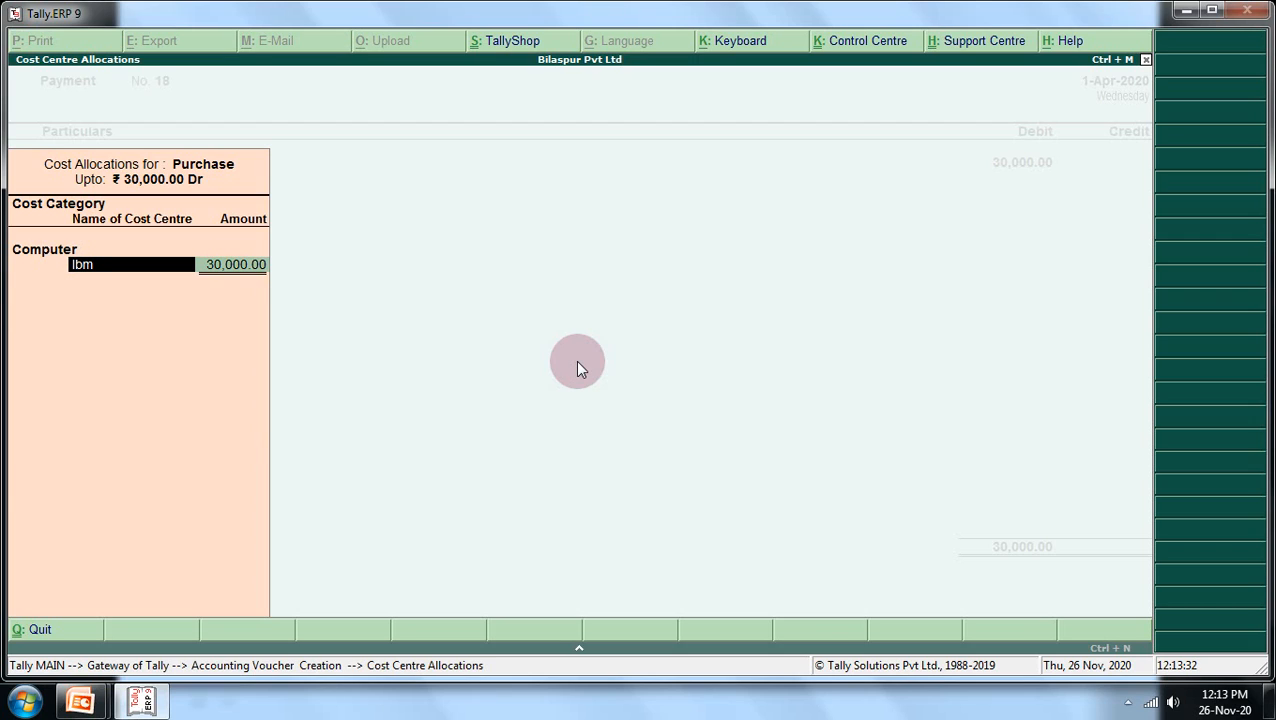
type("S")
key("Return")
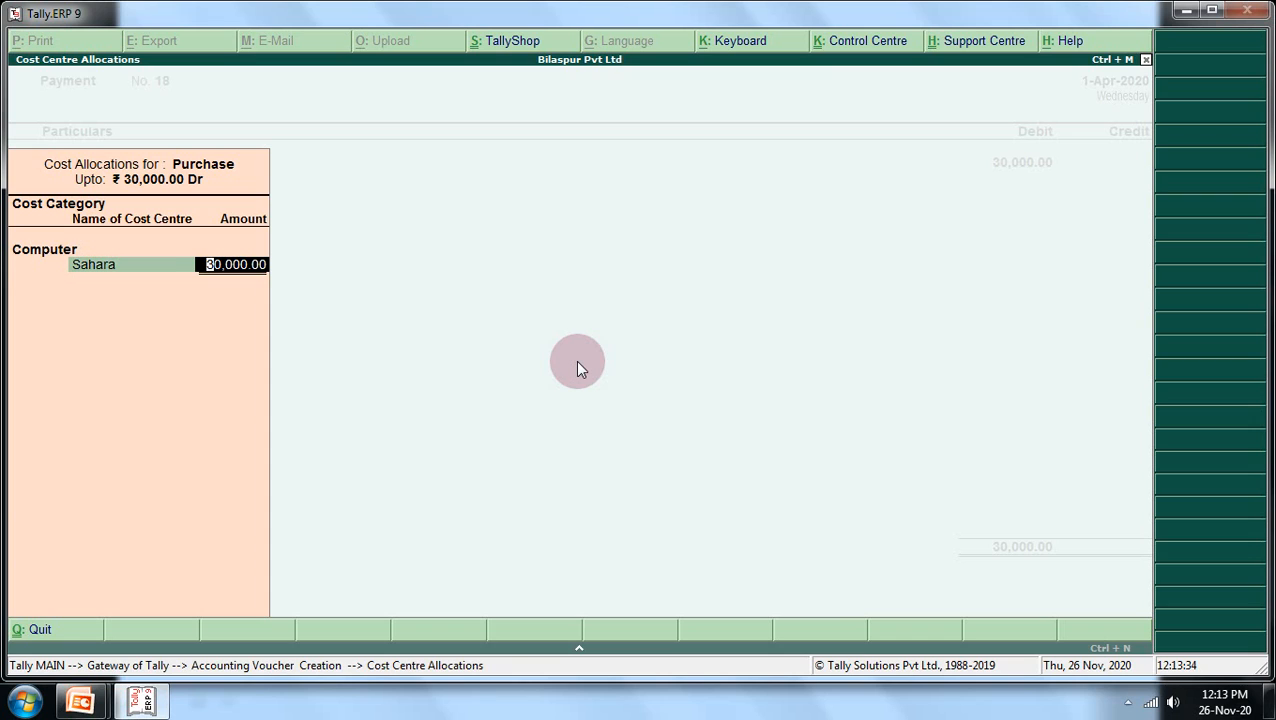
key("Return")
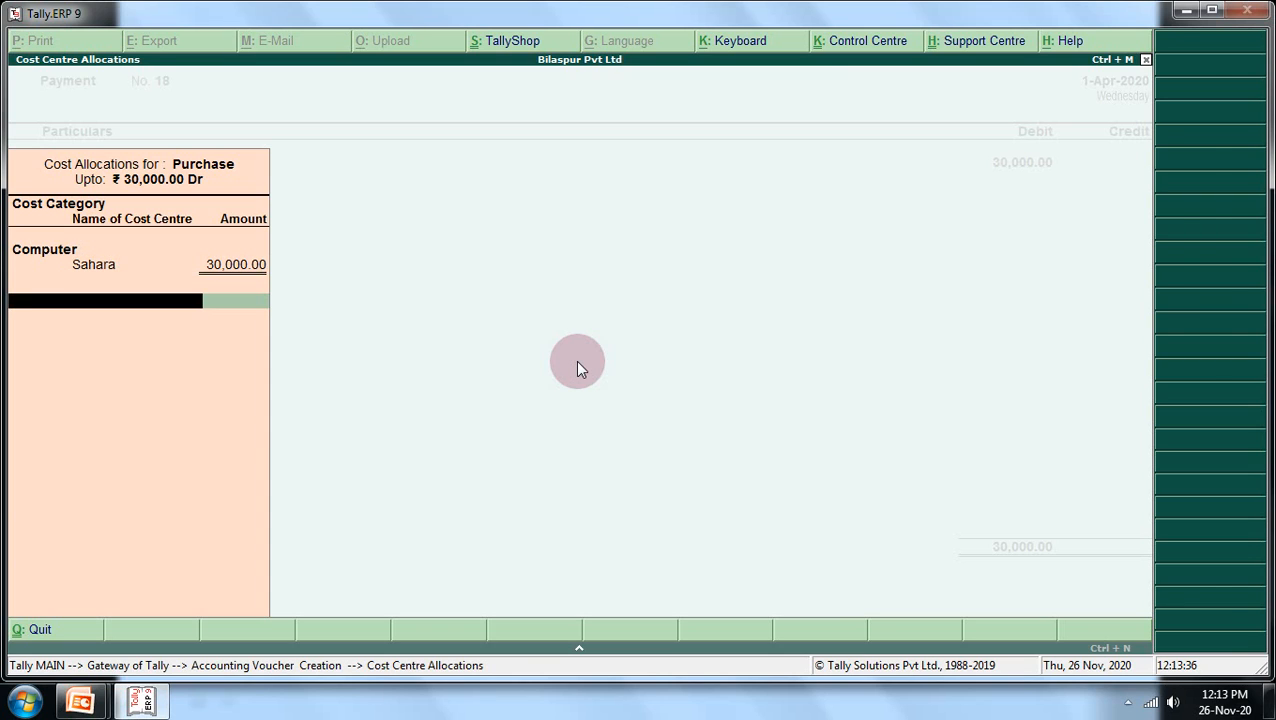
key("Return")
Credit Cash with 30,000 and save the Purchase payment voucher without a narration.
key("Return")
key("Return")
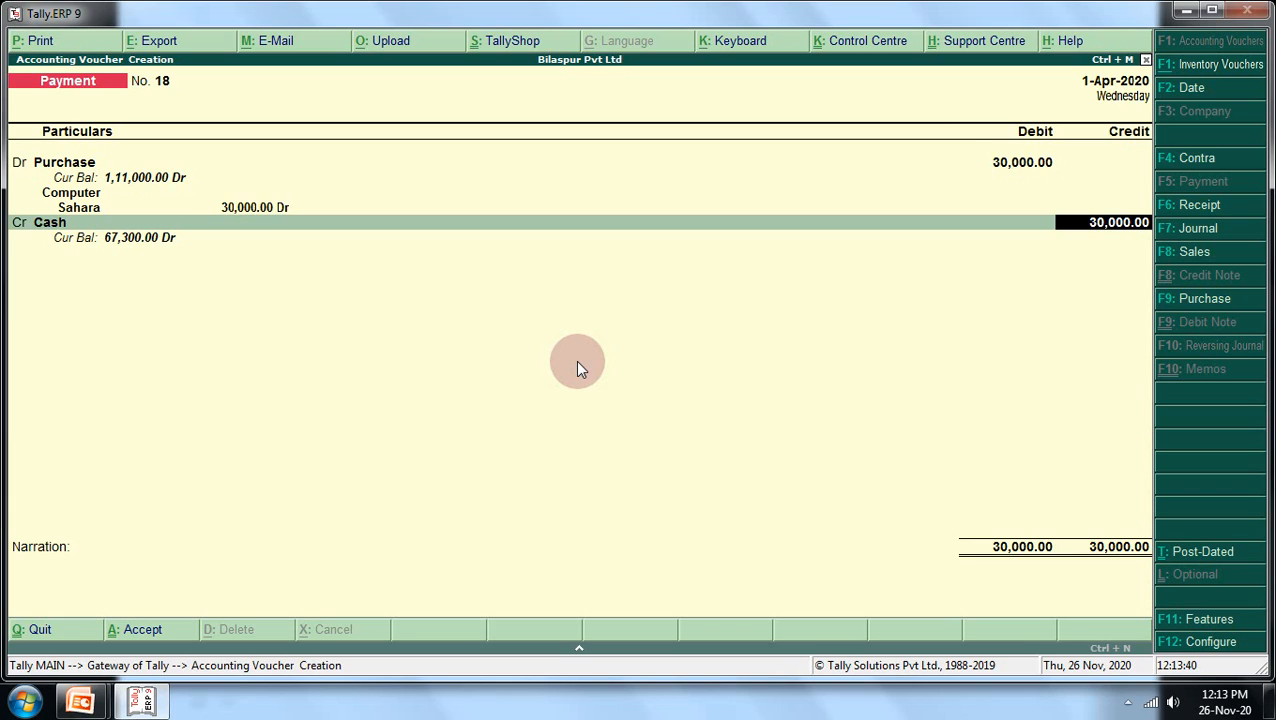
key("Return")
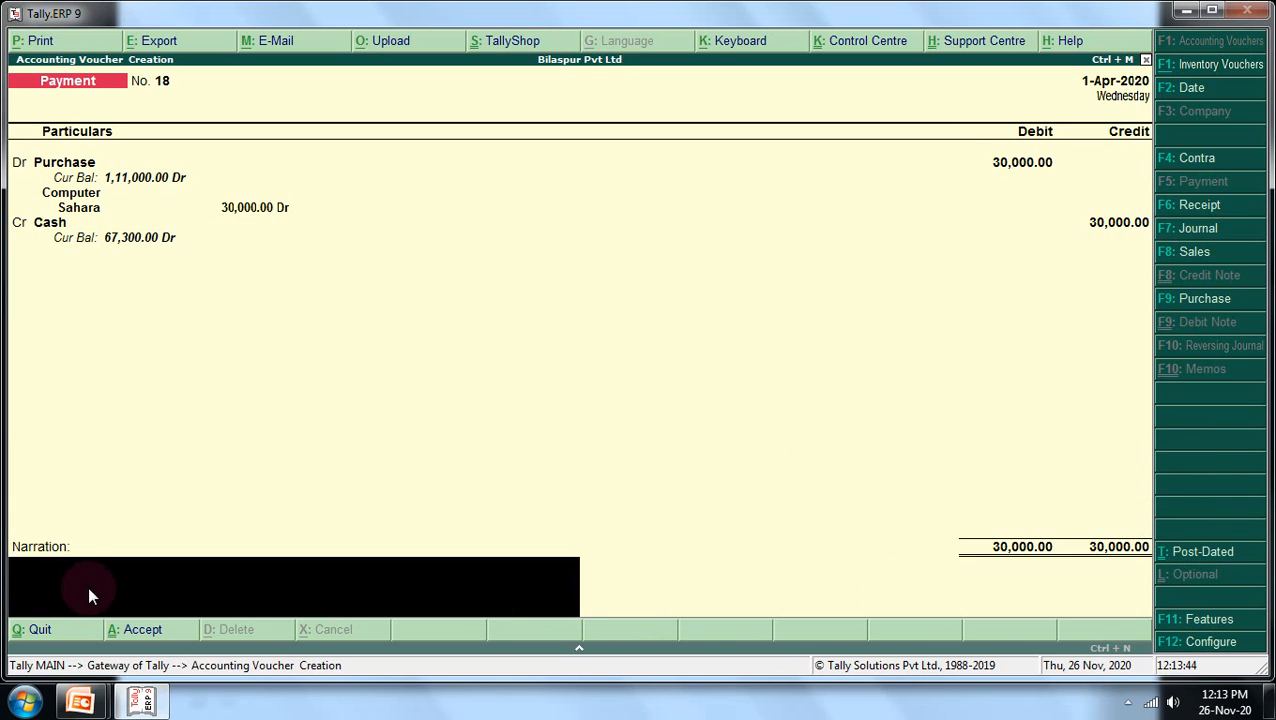
key("Return")
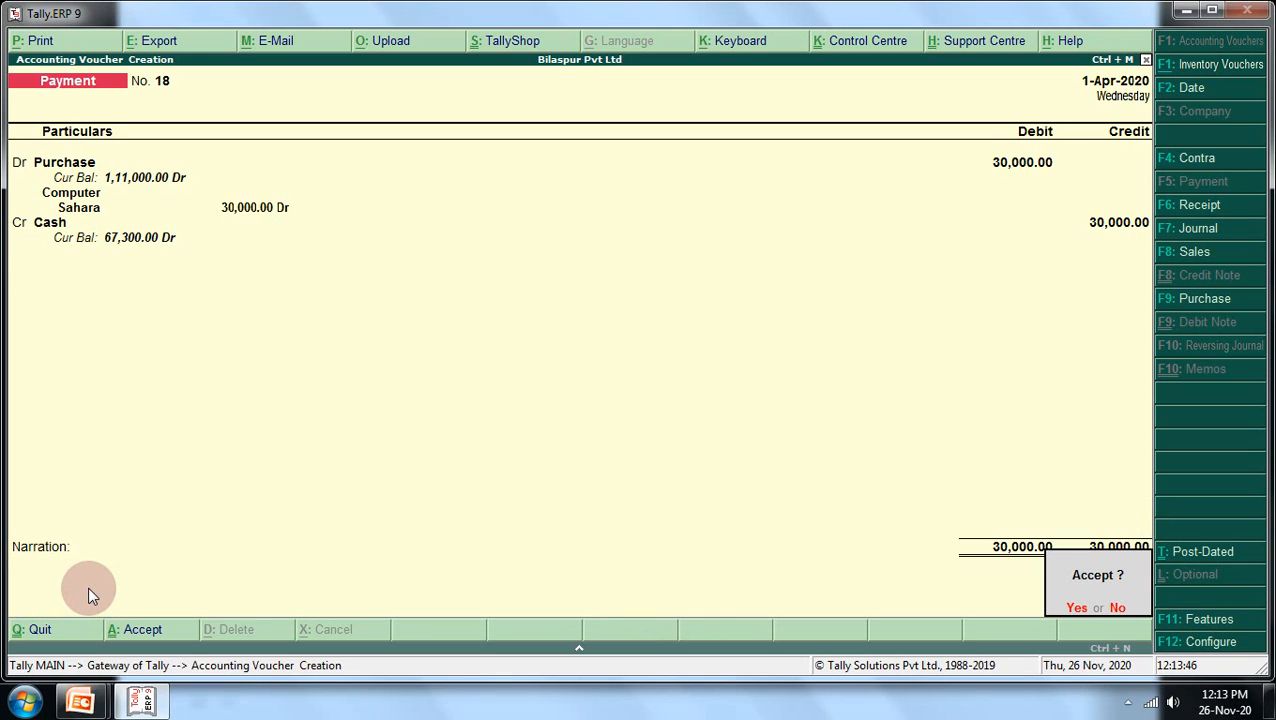
key("Return")
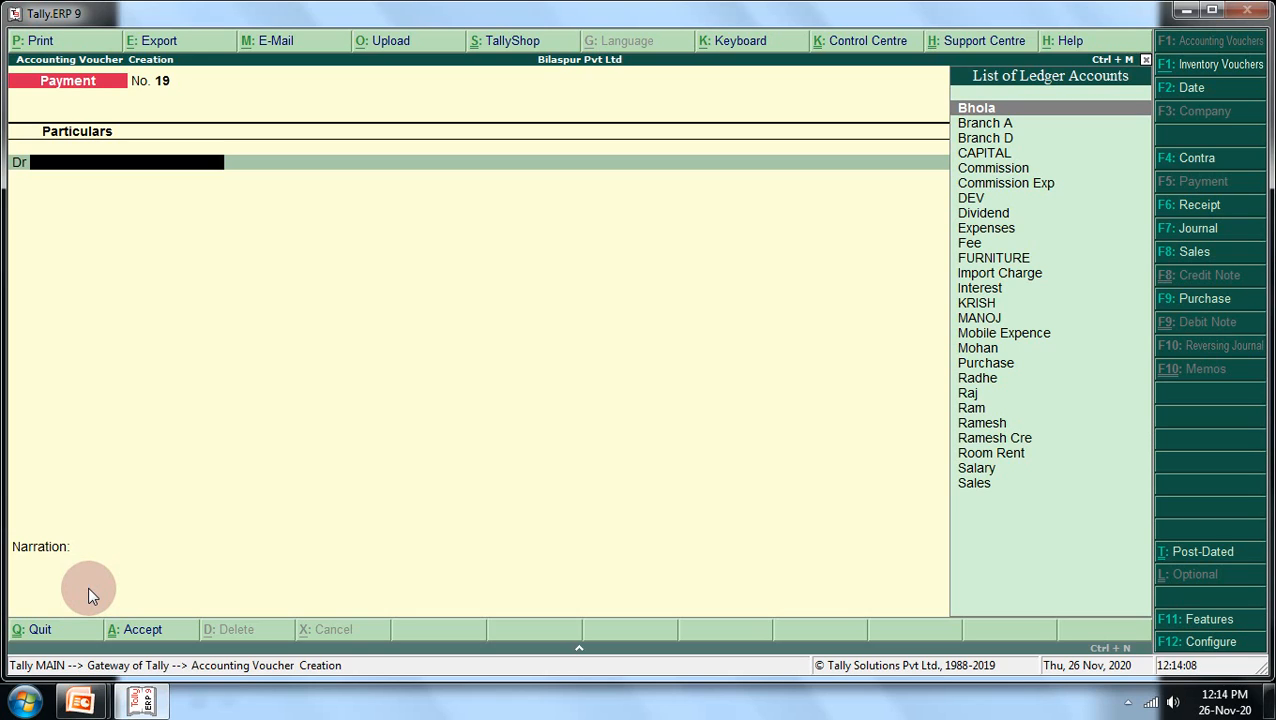
Switch to a receipt voucher and start a new ledger named Rent from it, without an alias.
key("F6")
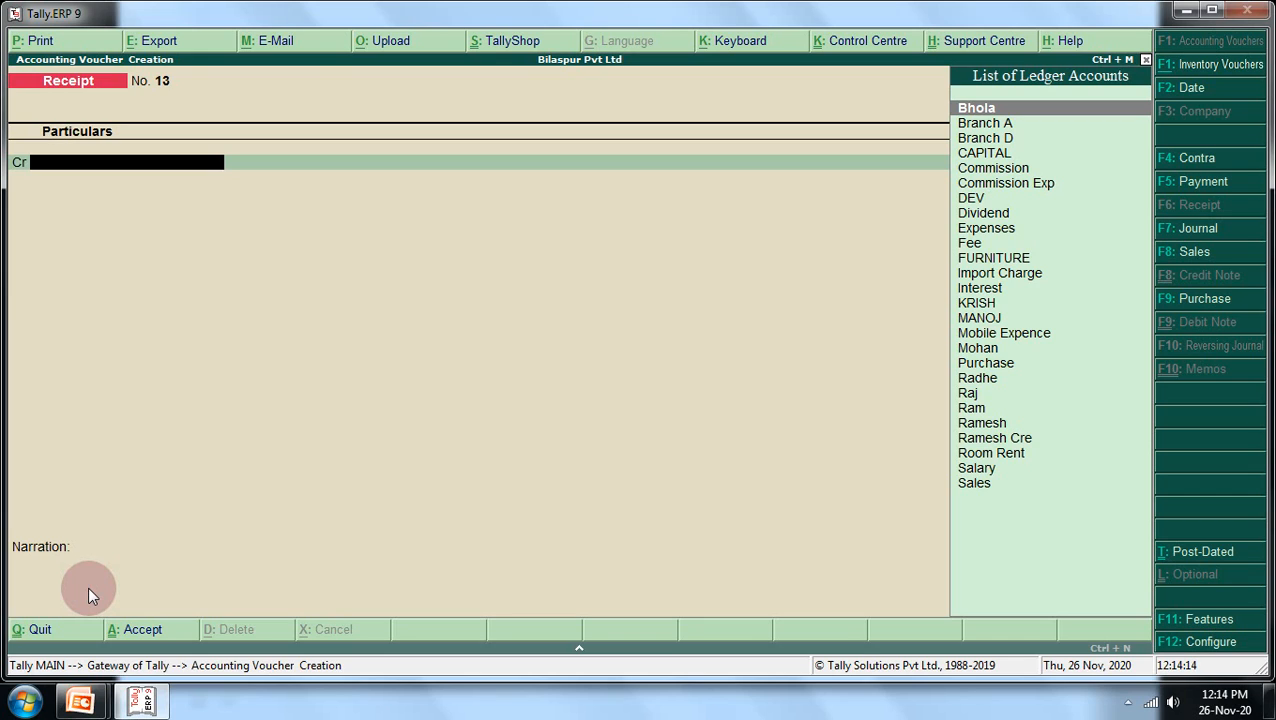
type("R")
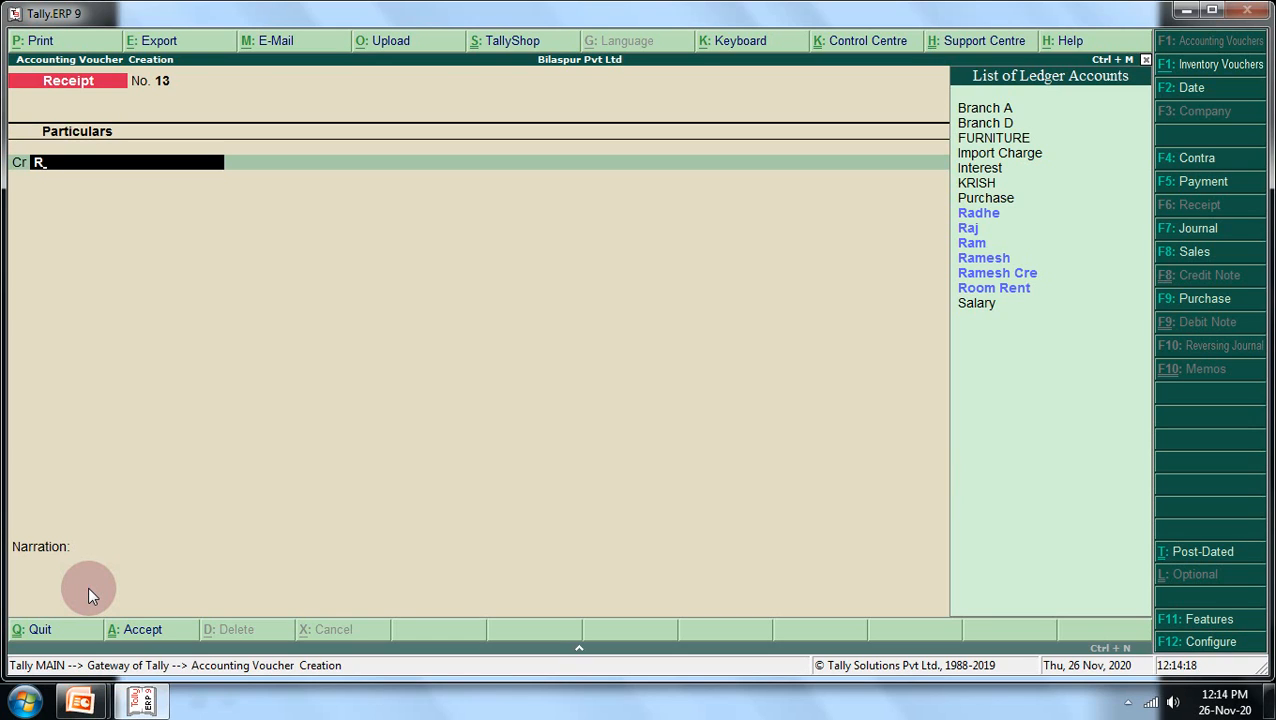
key("Return")
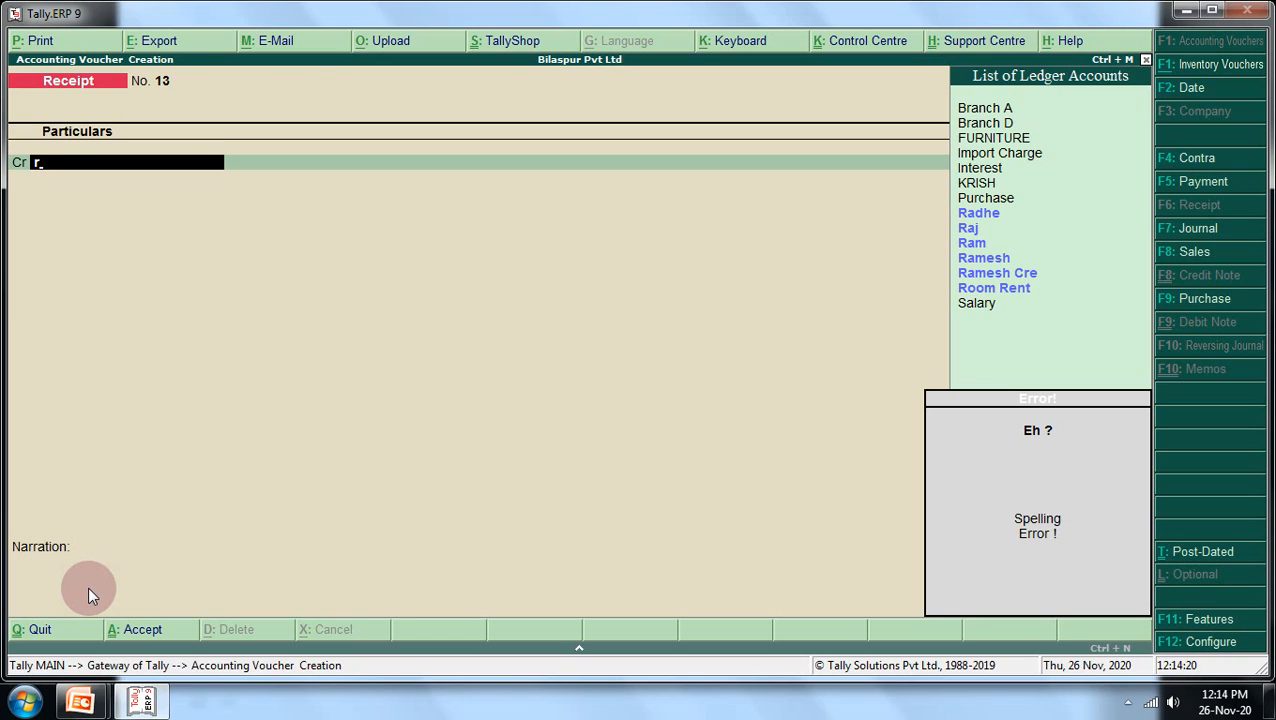
key("alt+c")
type("ent")
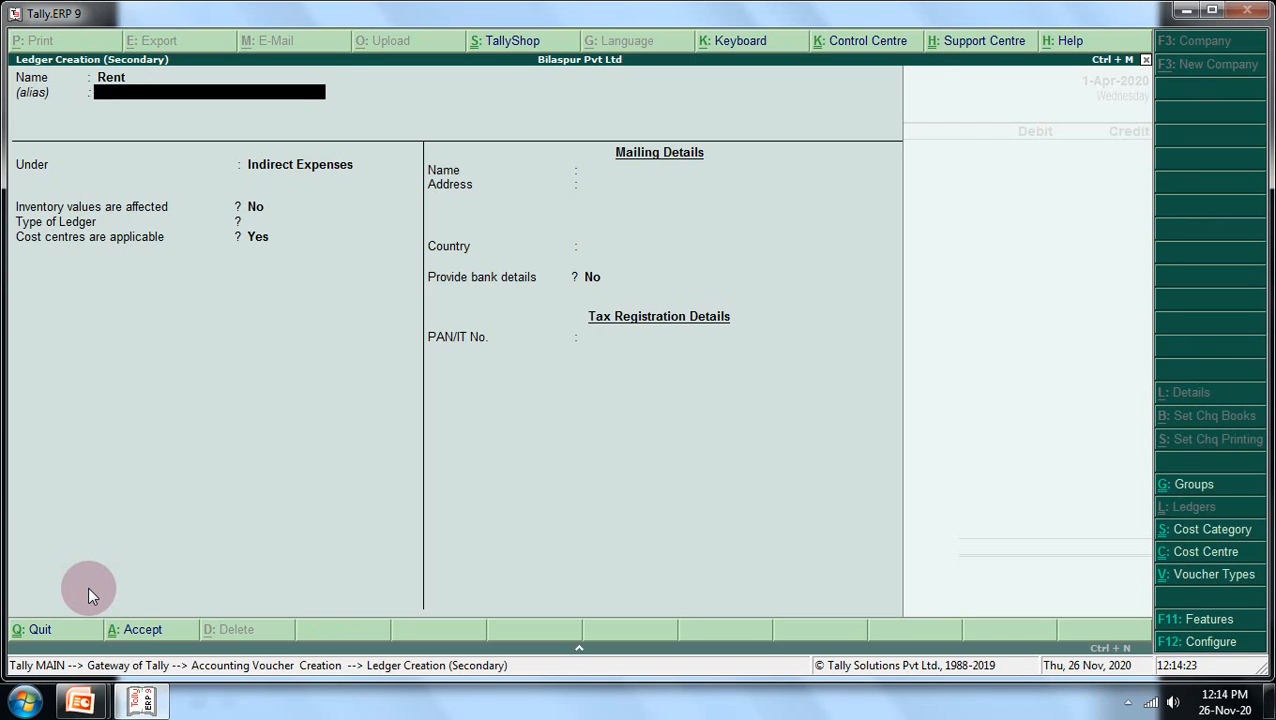
key("Return")
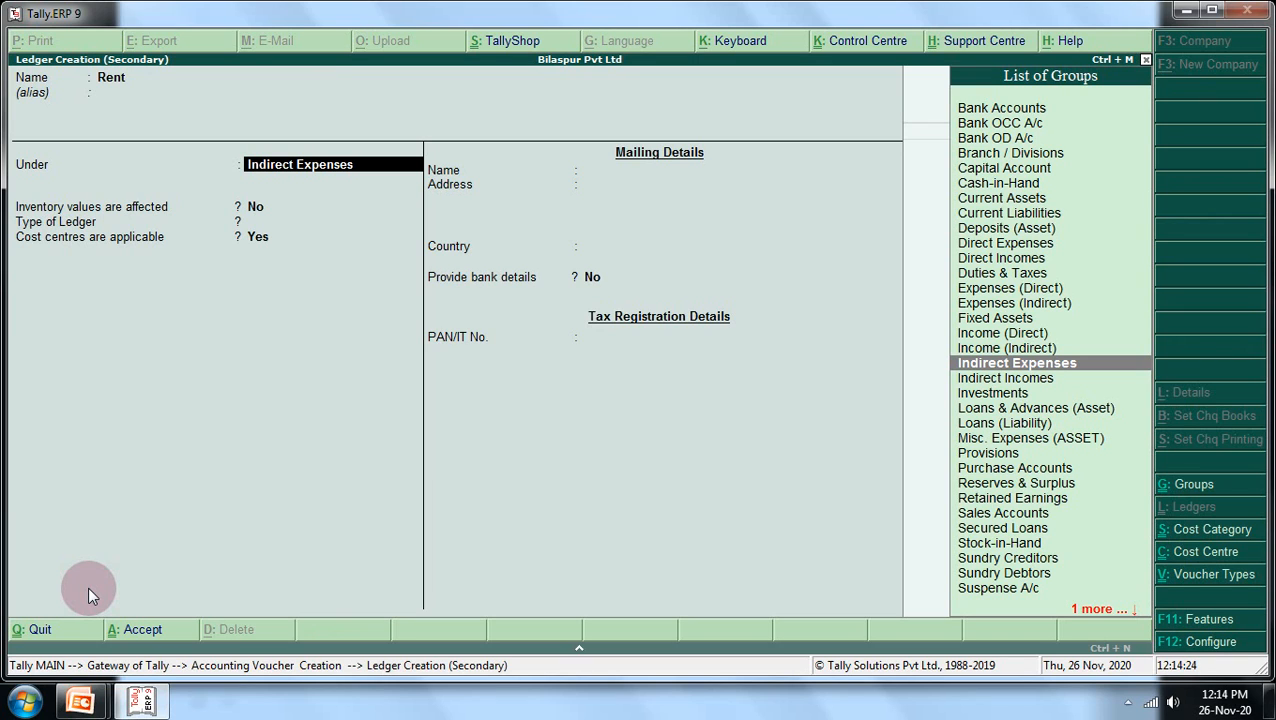
Place the Rent ledger under Indirect Incomes, keep cost centres applicable, and save it.
type("I")
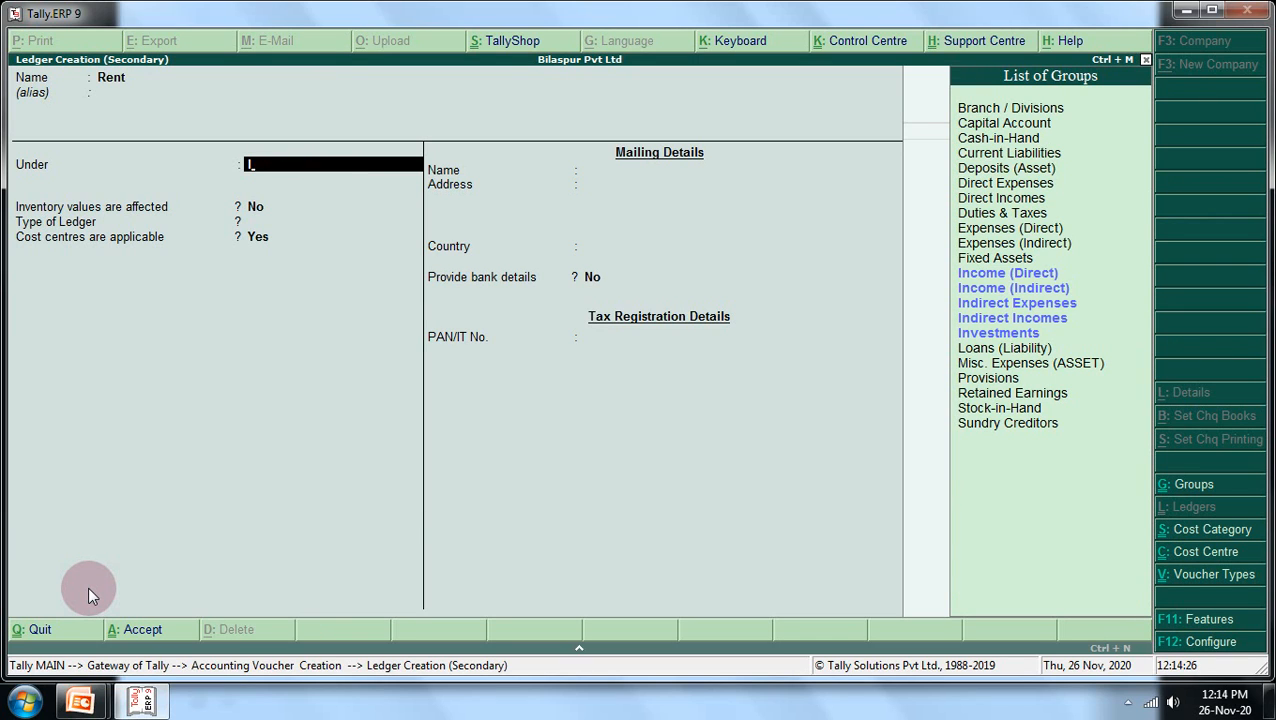
key("Down")
key("Down")
key("Down")
key("Return")
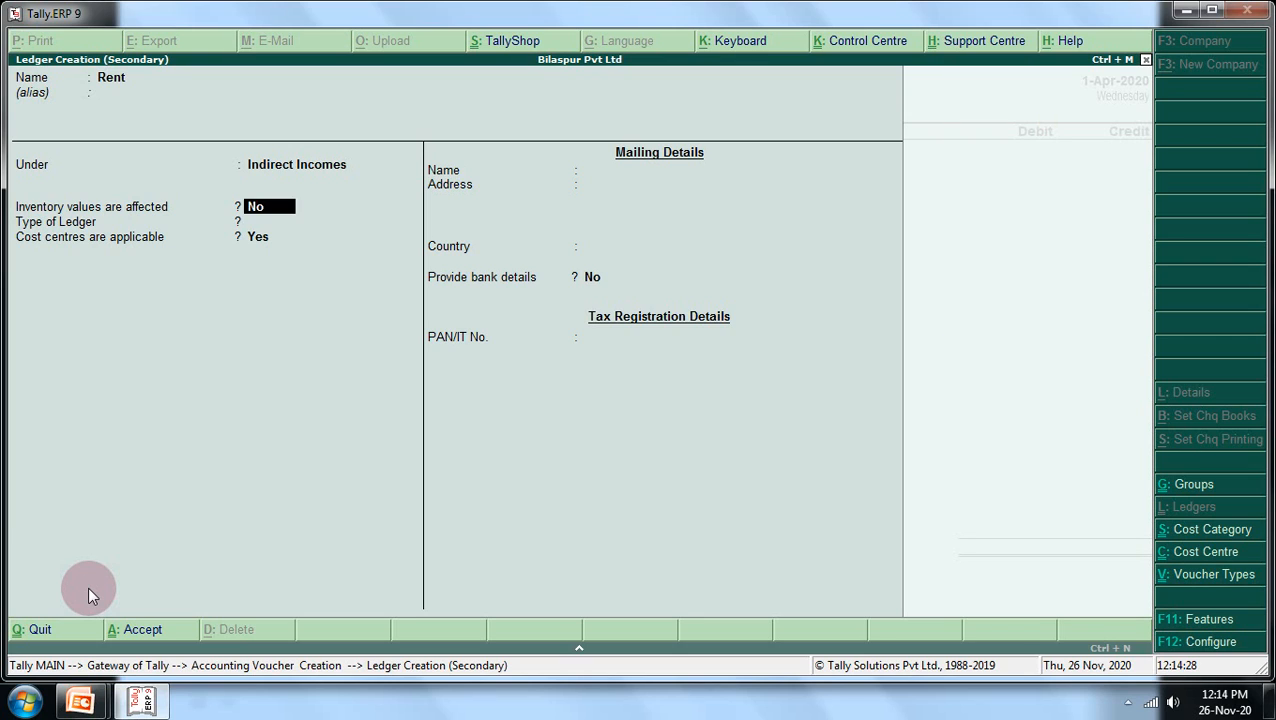
key("Return")
key("Return")
key("Return")
key("Return")
key("Return")
key("Return")
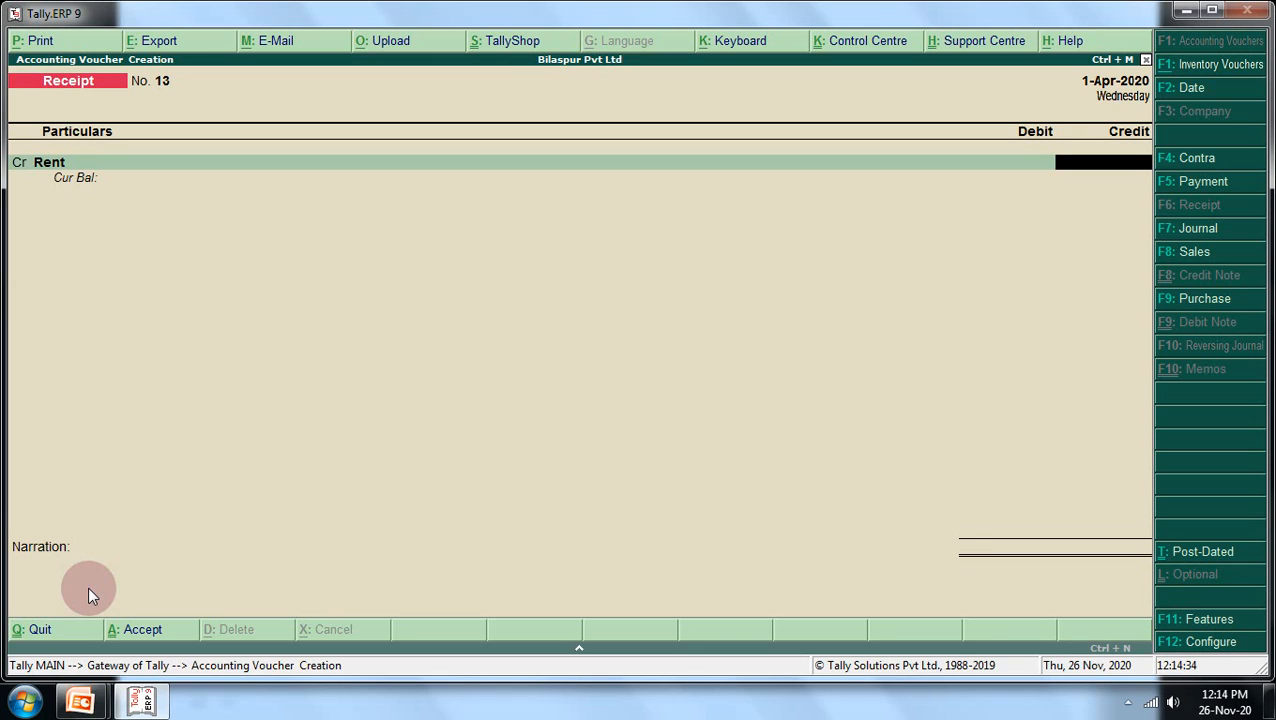
Credit Rent with 50000 and choose Computer as the cost category for its allocation.
type("50000")
key("Return")
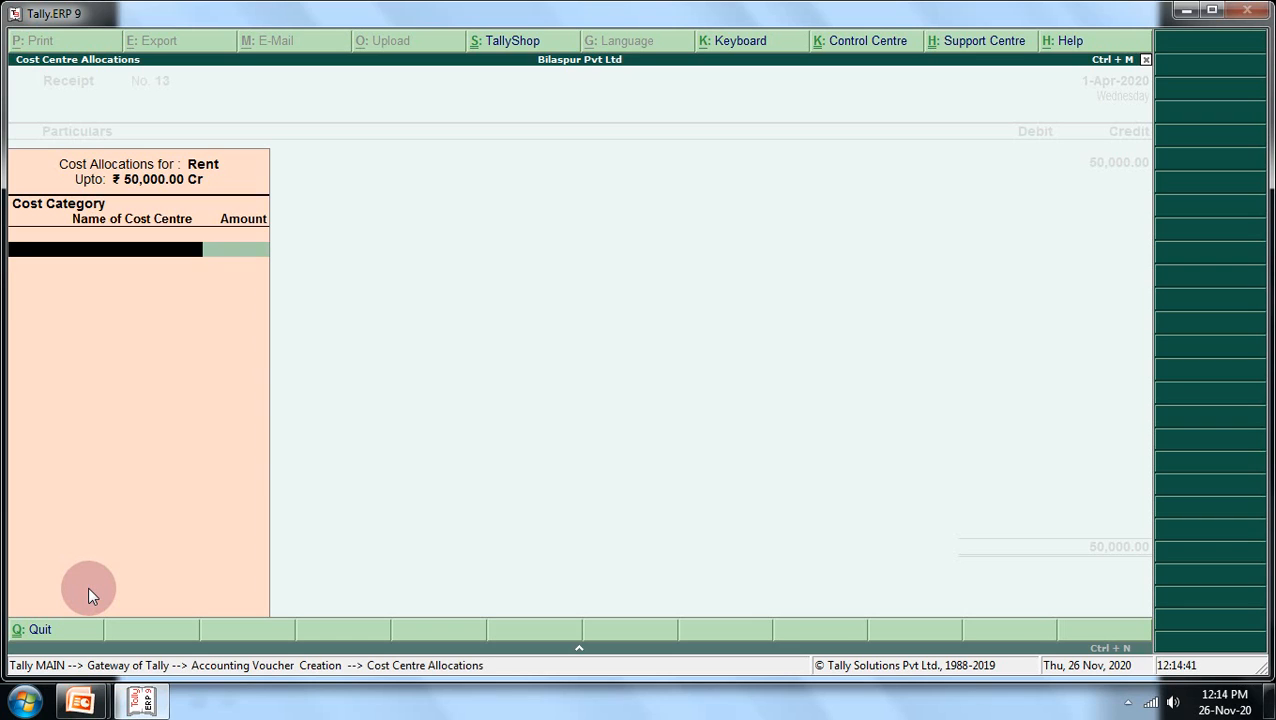
type("C")
key("Return")
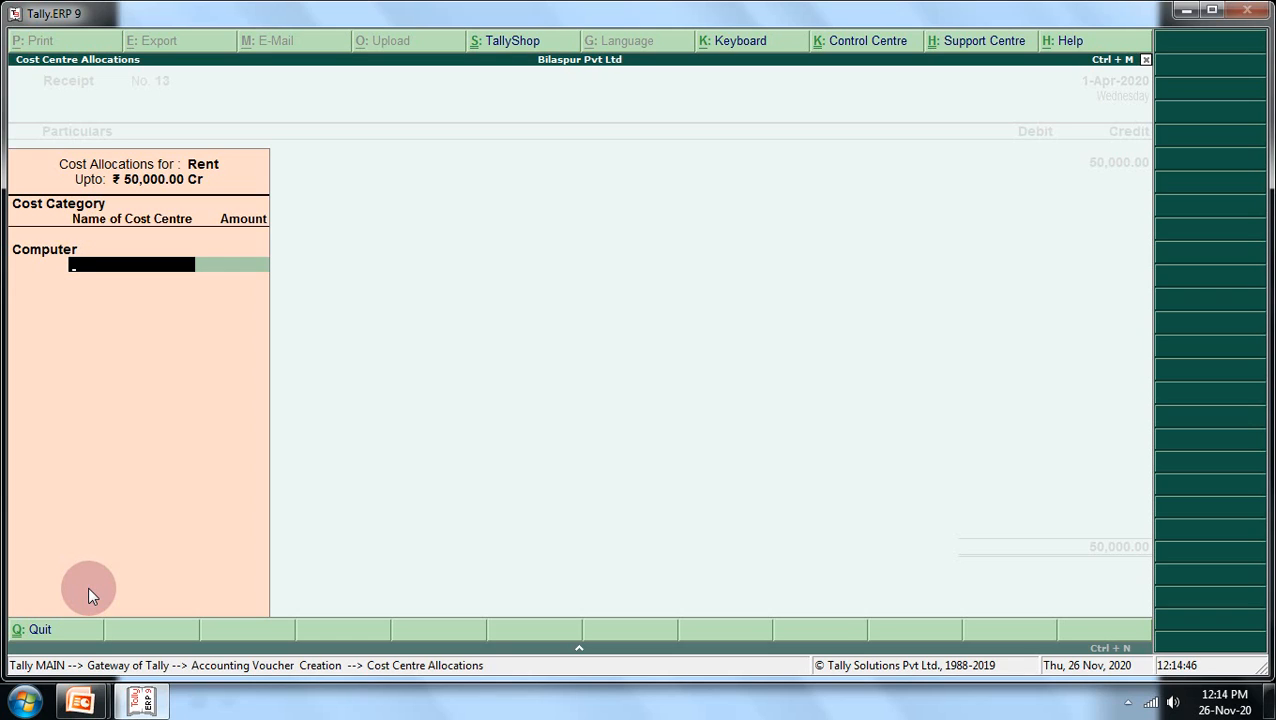
Allocate 35% of 50000 to the Hcl cost centre, working out the amount in the calculator.
type("H")
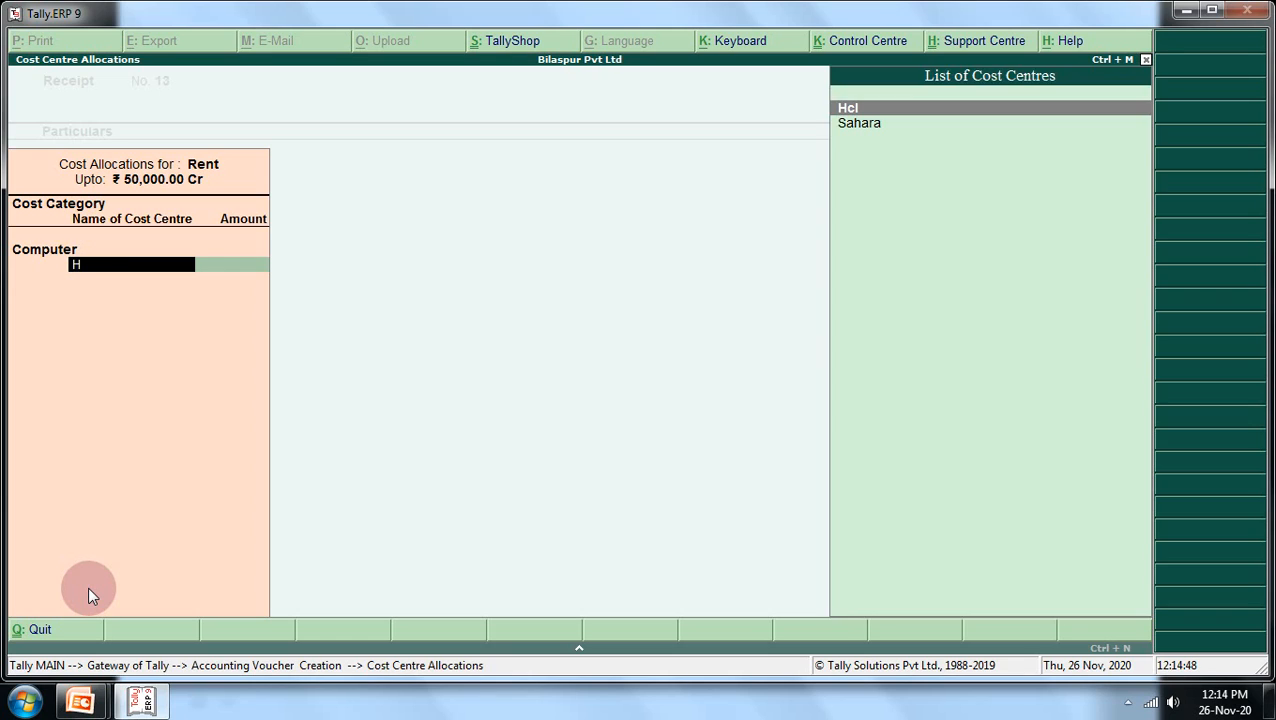
key("Return")
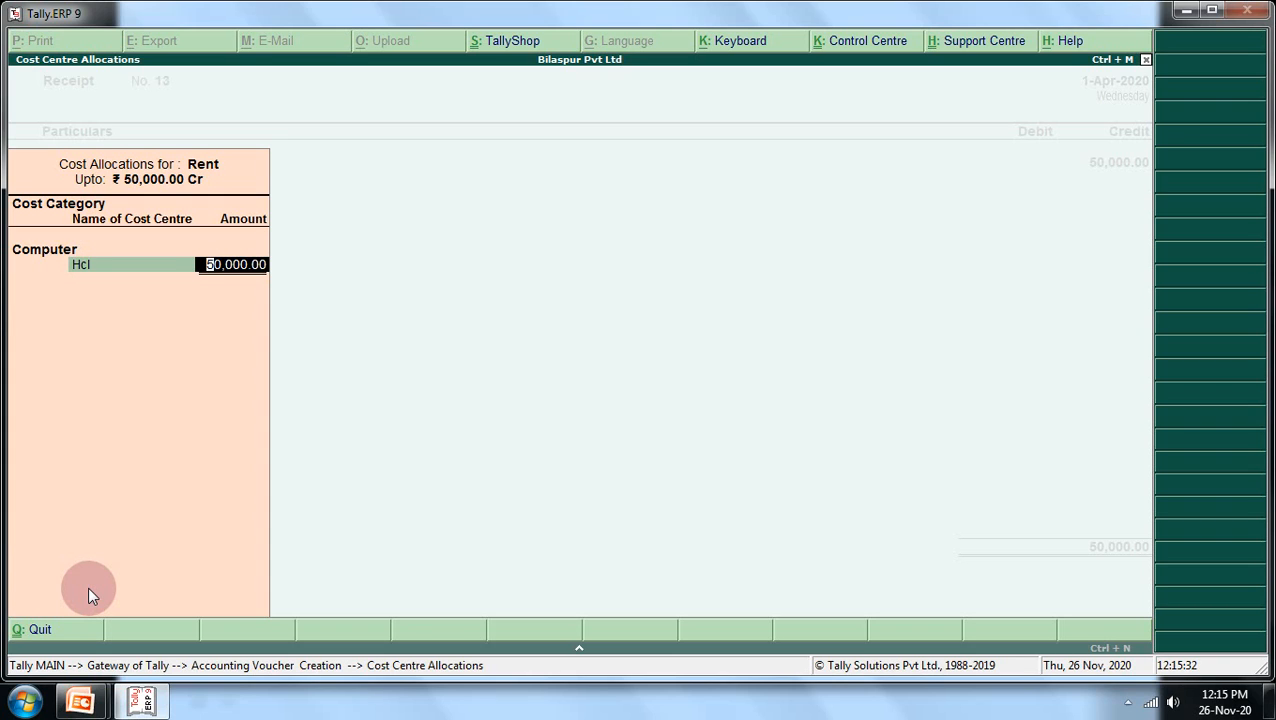
key("ctrl+n")
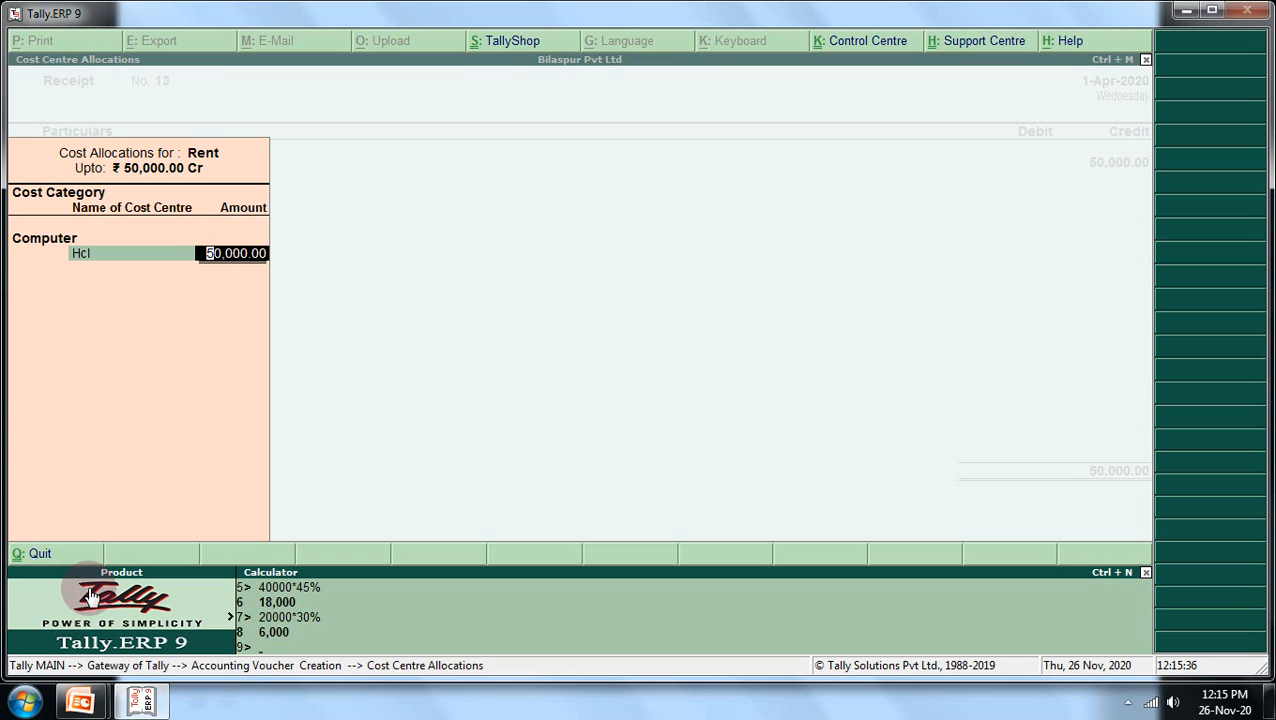
type("50000*35%")
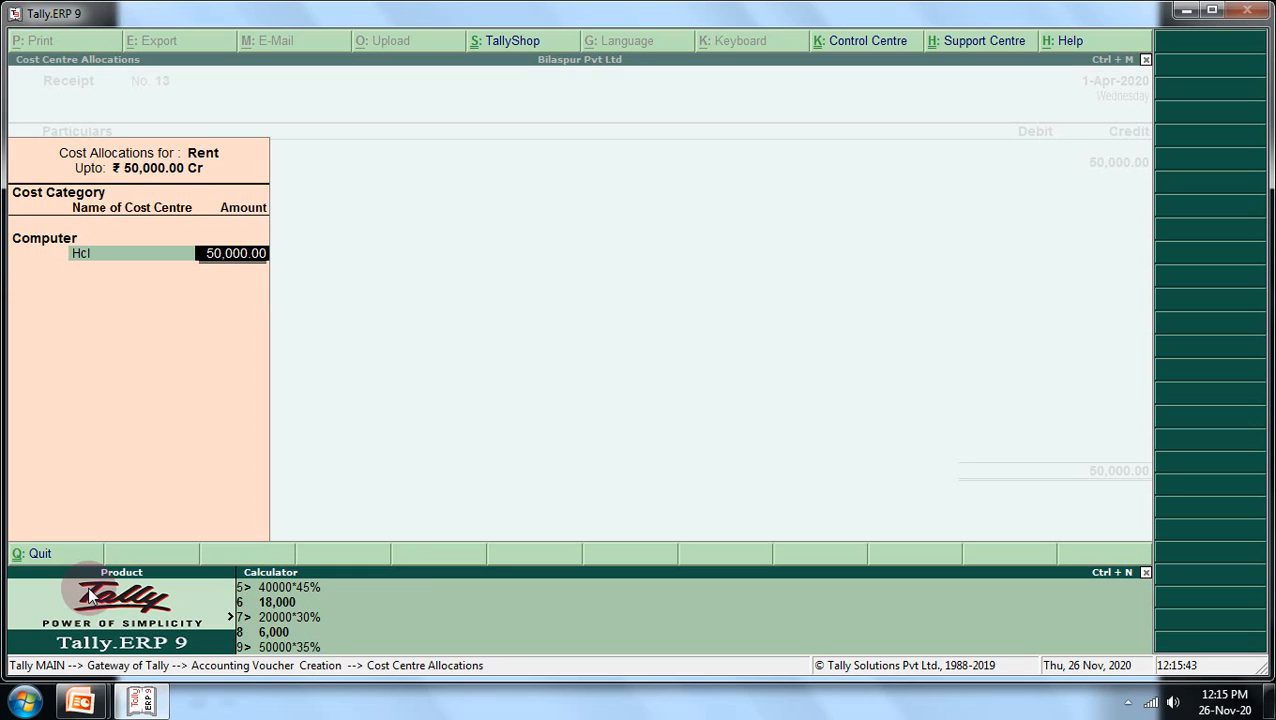
key("Return")
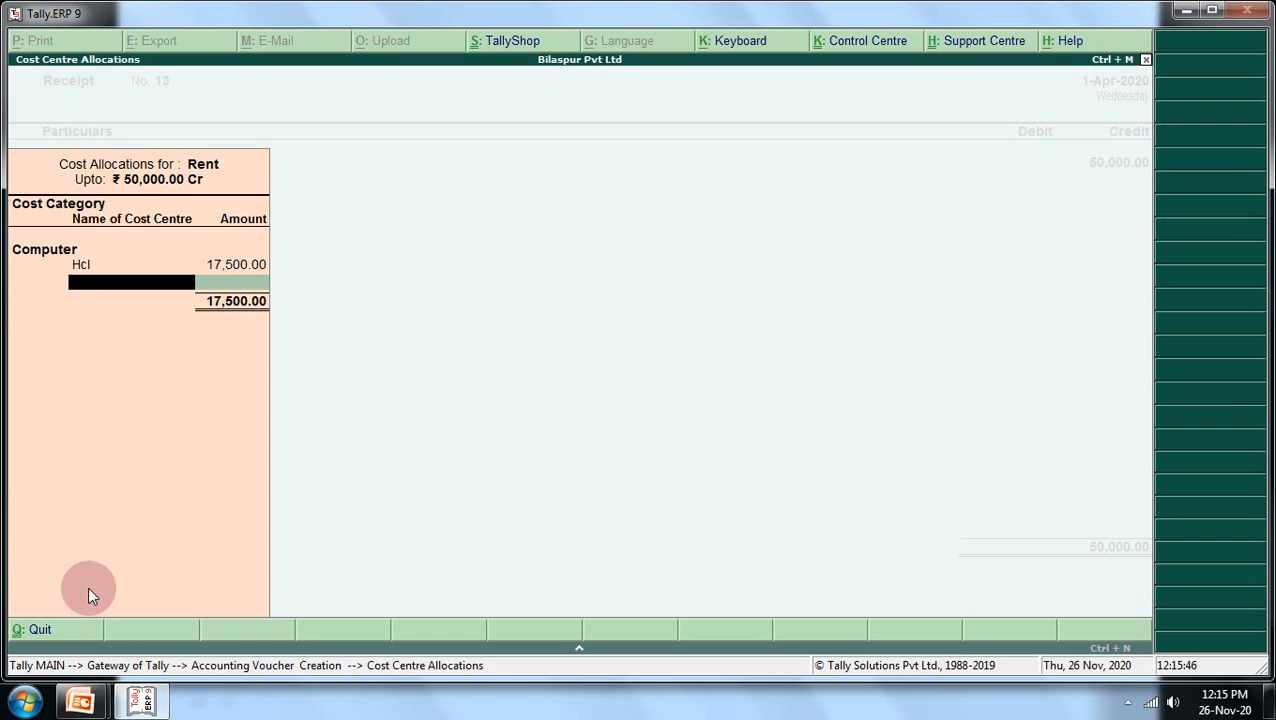
Add the Ibm cost centre under Computer and allocate it 45% of 50000 using the calculator.
type("i")
key("Return")
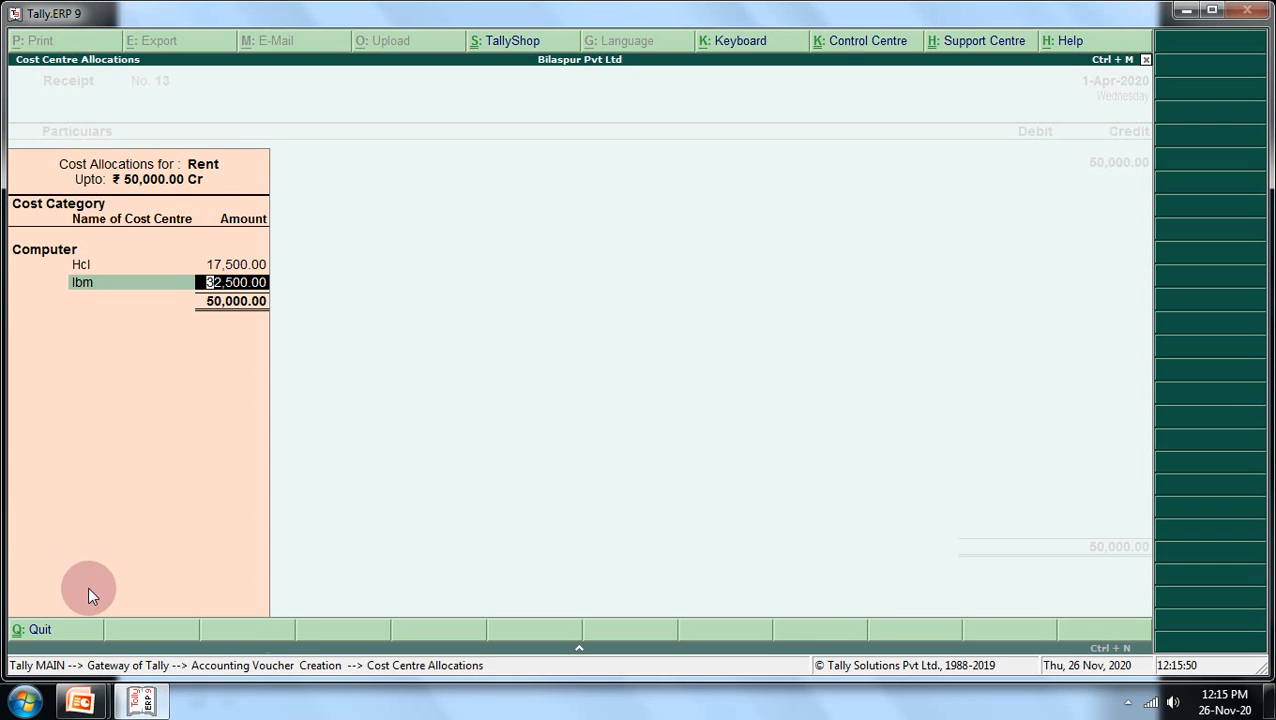
key("ctrl+n")
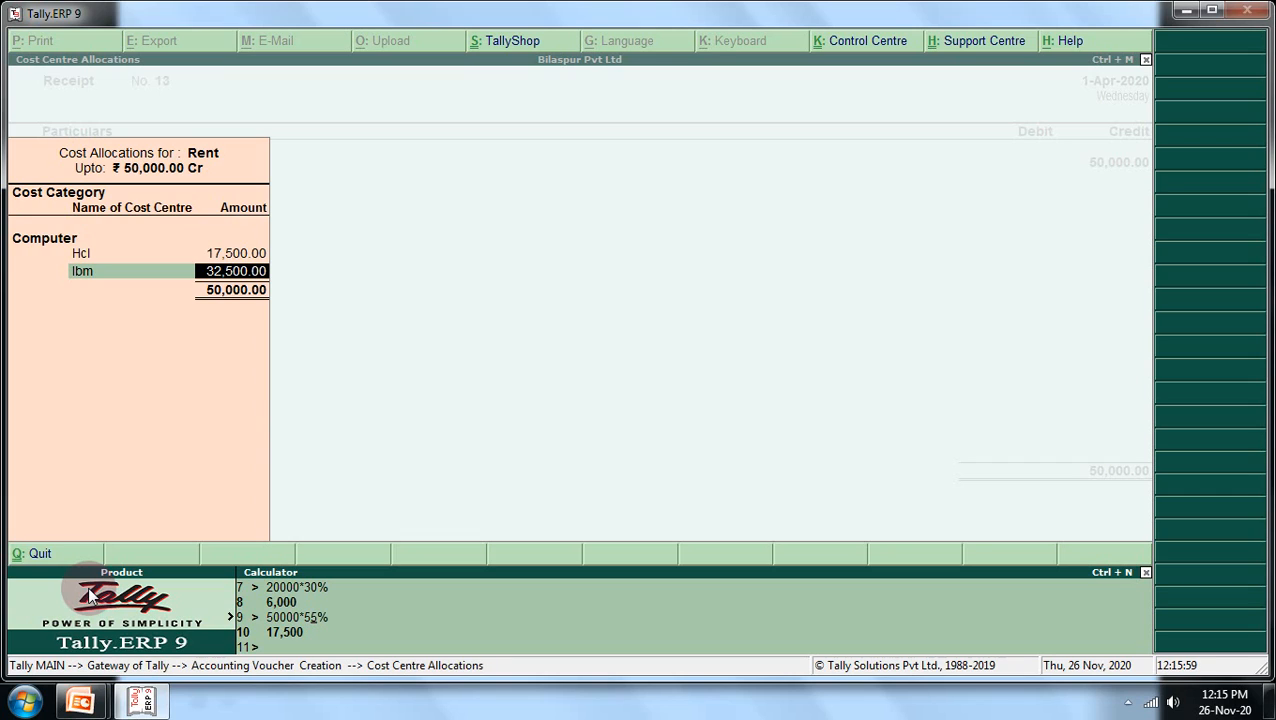
key("BackSpace")
type("45")
key("BackSpace")
key("BackSpace")
type("*4")
key("Return")
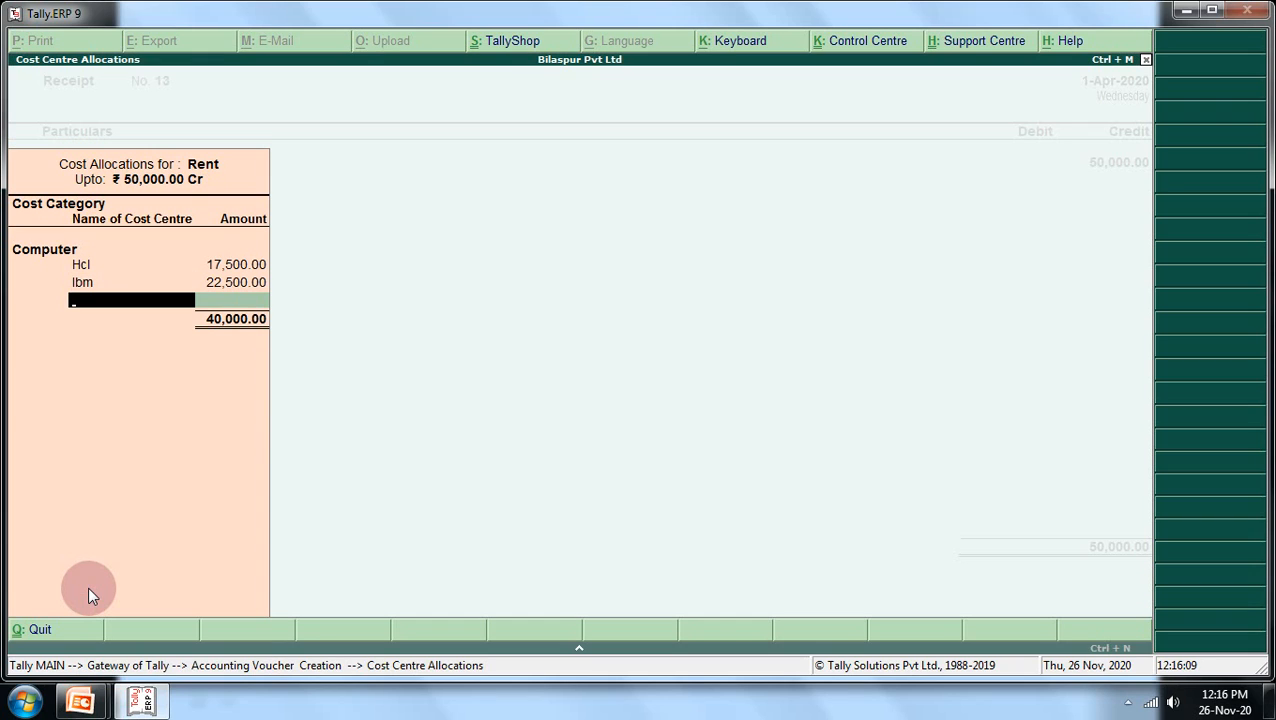
Allocate the remaining 10,000 to the Sahara cost centre and finish the Rent allocation.
type("S")
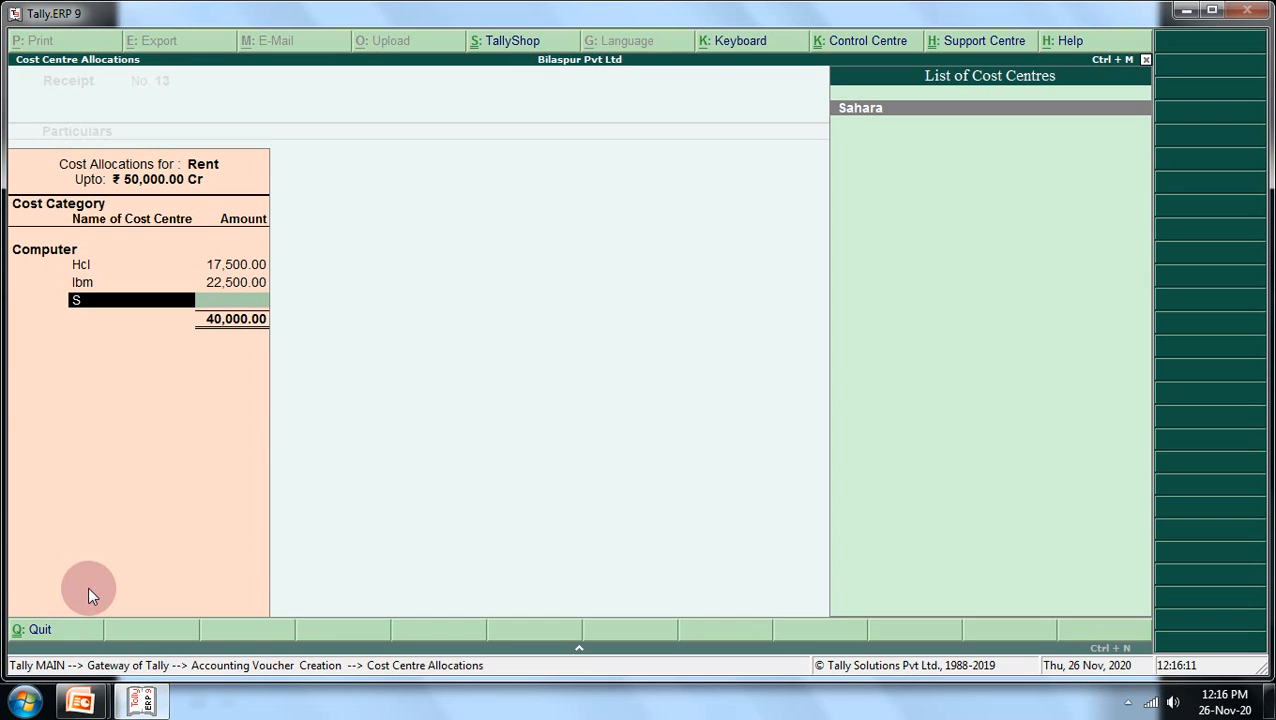
key("Return")
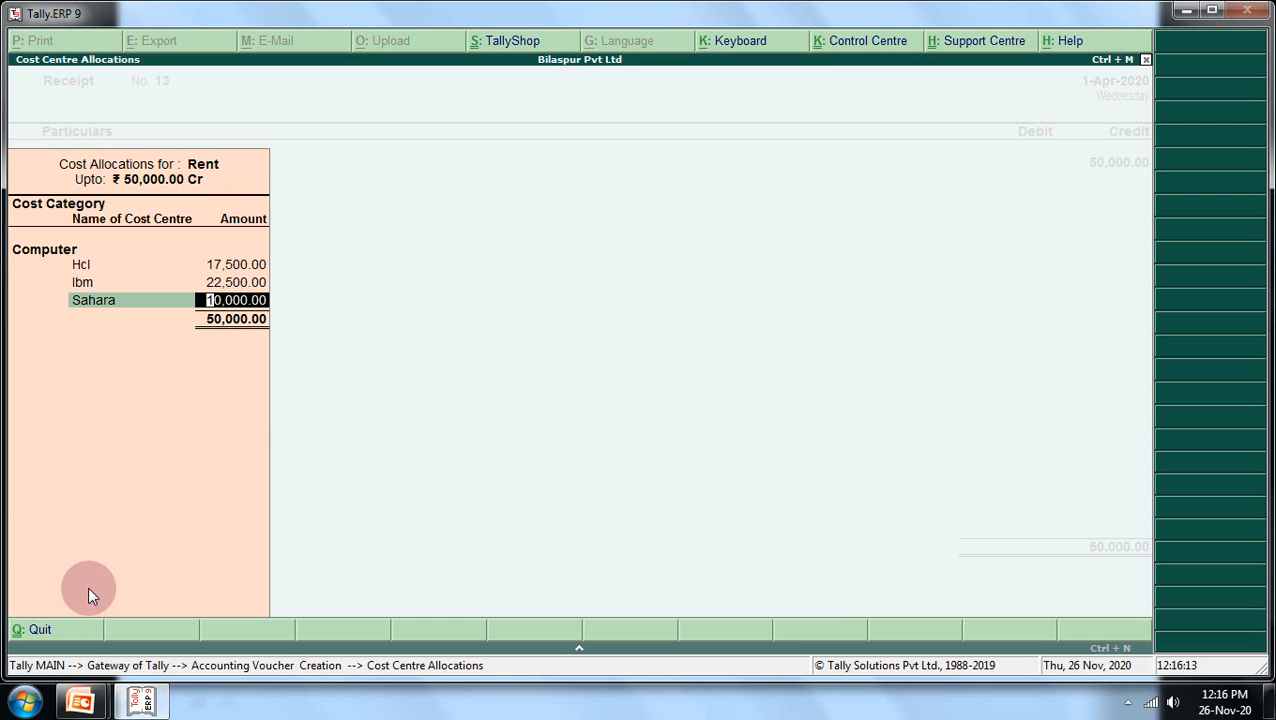
key("Return")
key("Return")
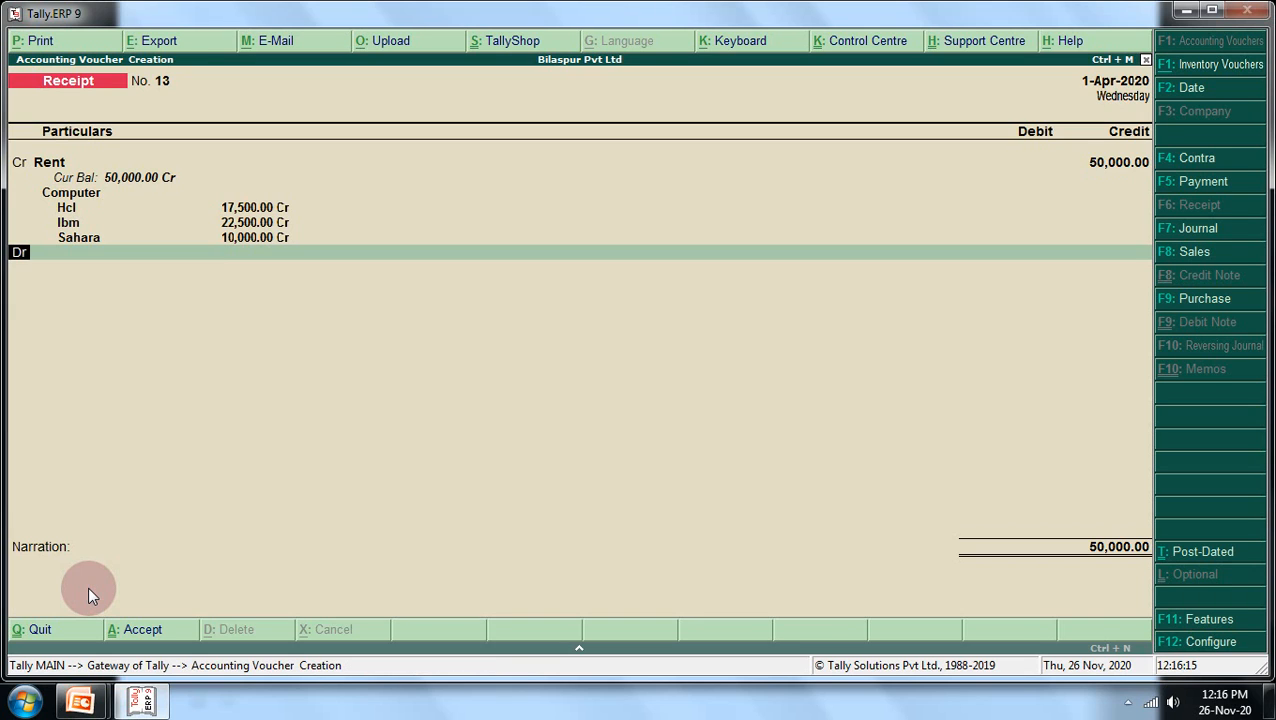
Debit Cash with 50,000 and save the Rent receipt voucher without a narration.
key("Return")
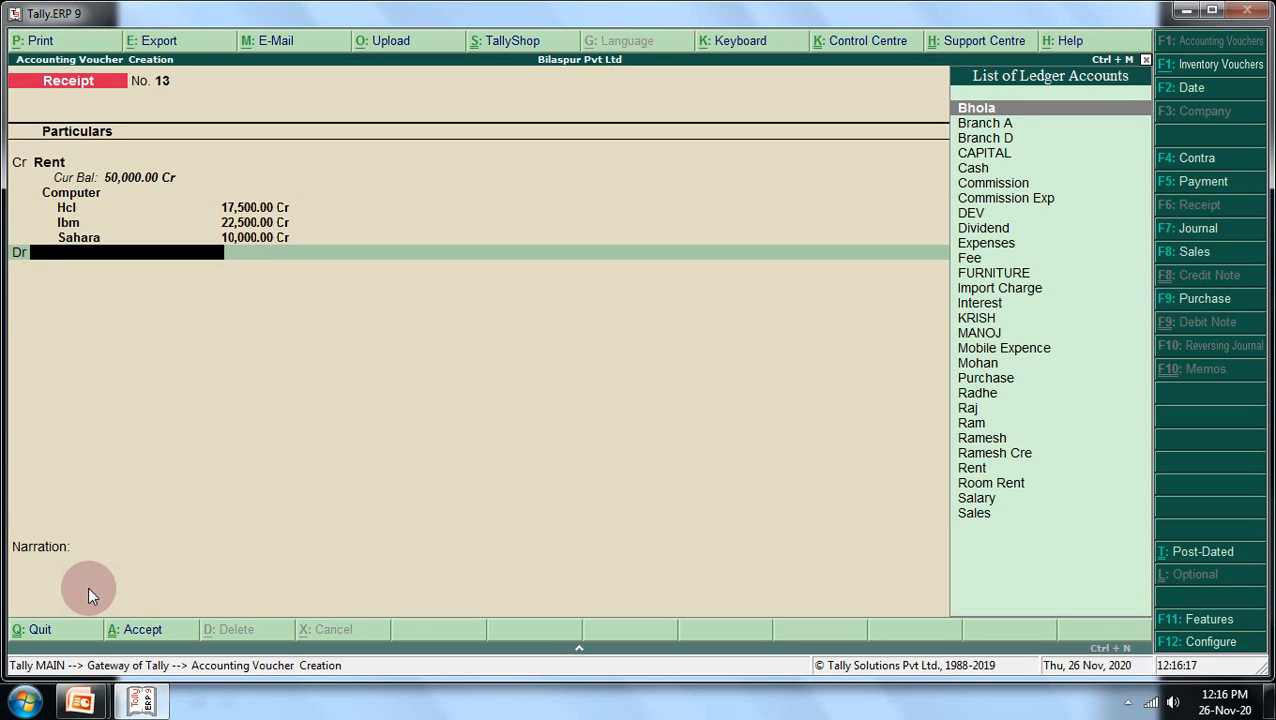
type("C")
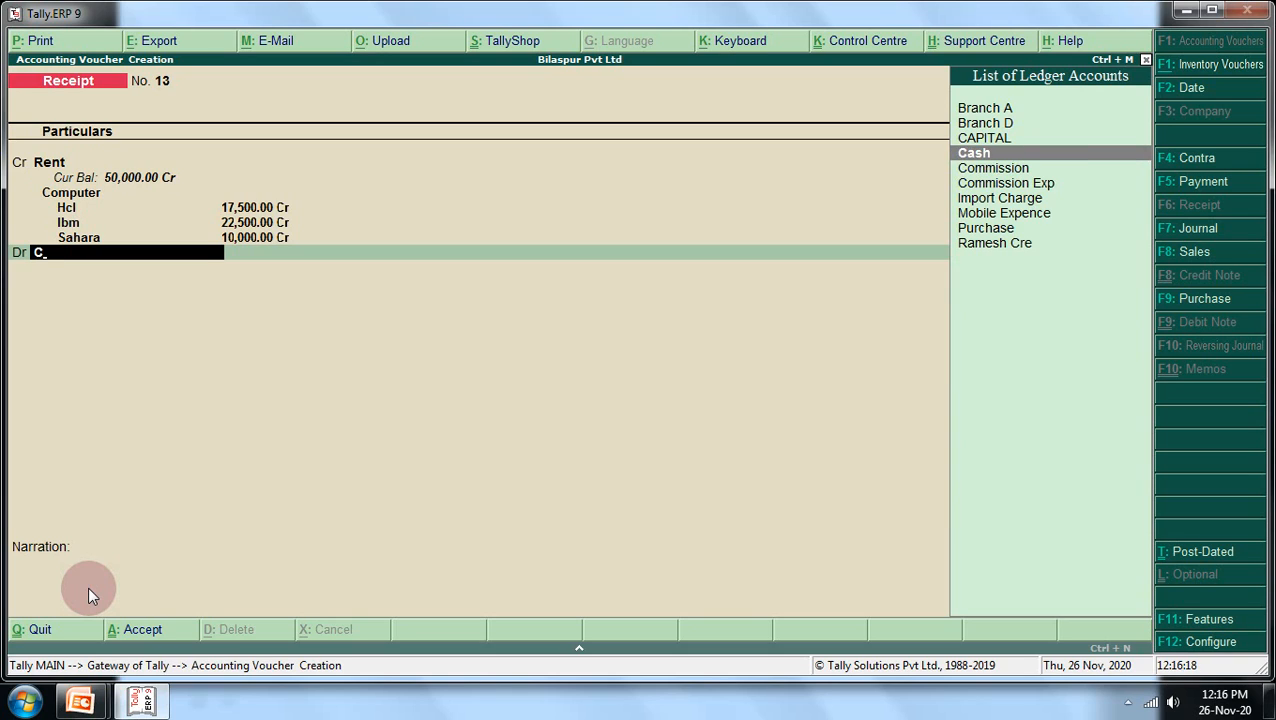
key("Return")
key("Return")
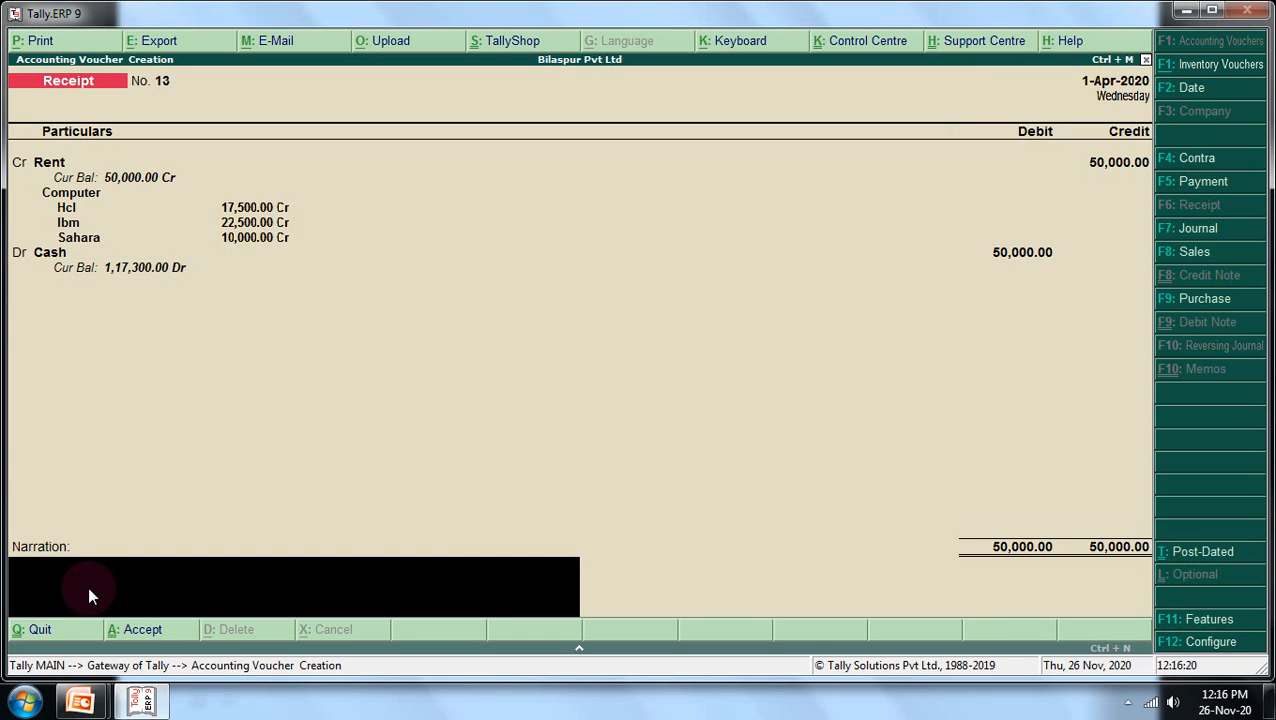
key("Return")
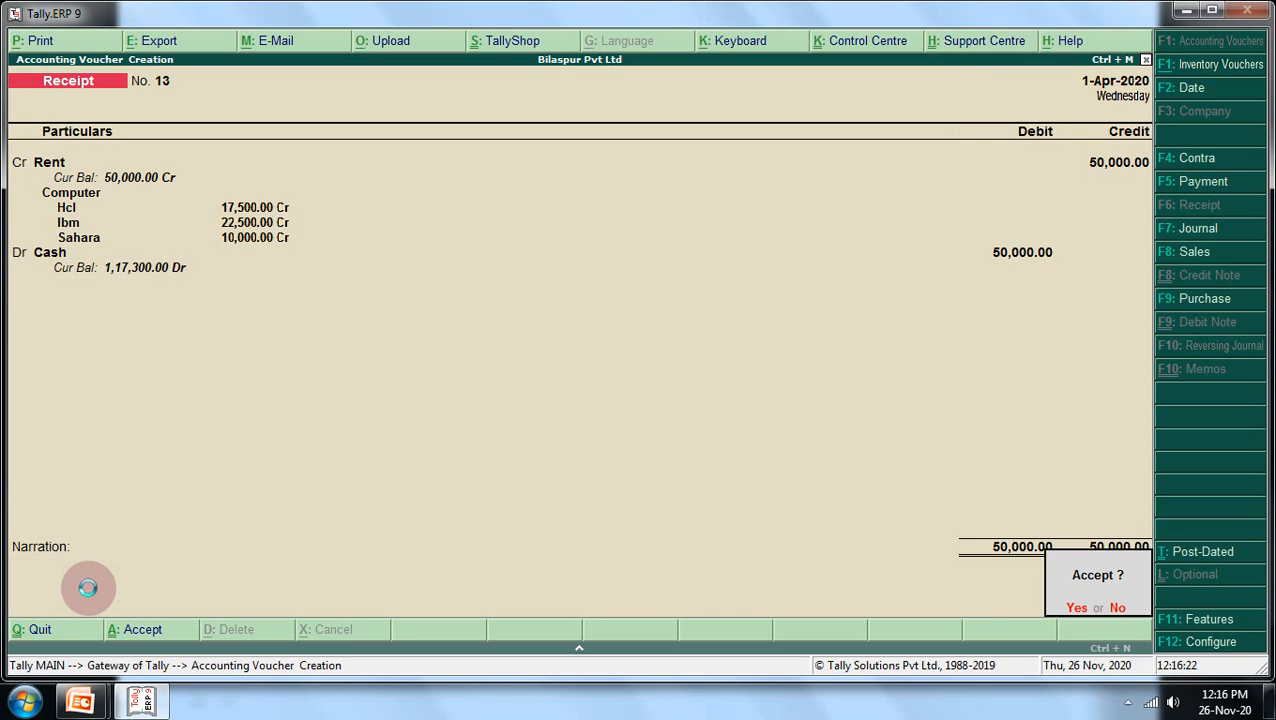
key("Return")
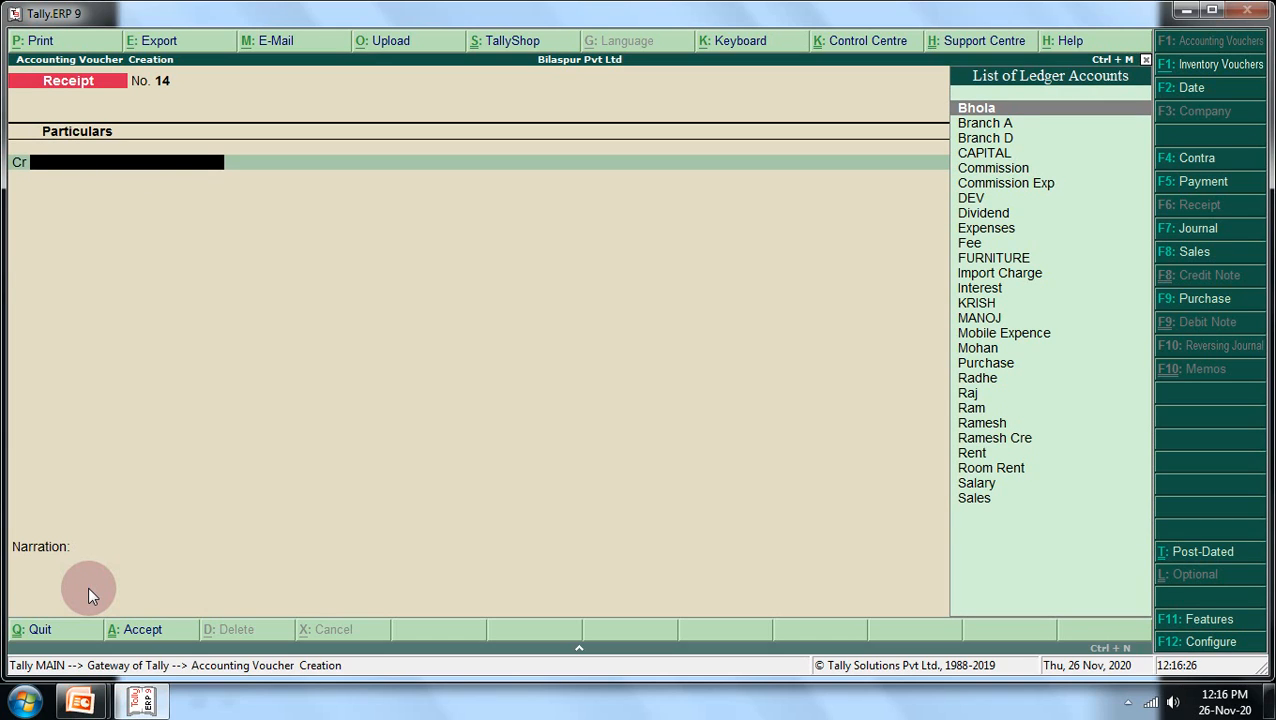
Credit the Rent ledger with 6000 in a new receipt voucher and open its cost centre allocation.
type("R")
key("Down")
key("Down")
key("Down")
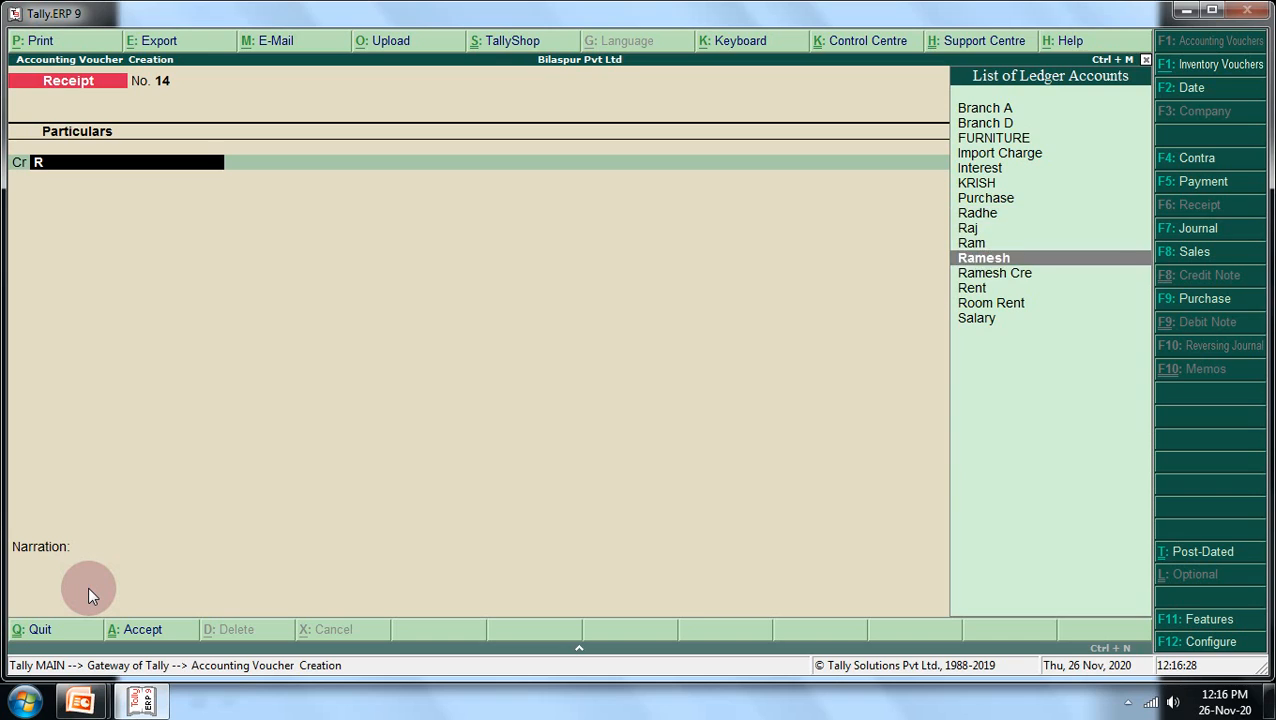
key("Down")
key("Down")
key("Return")
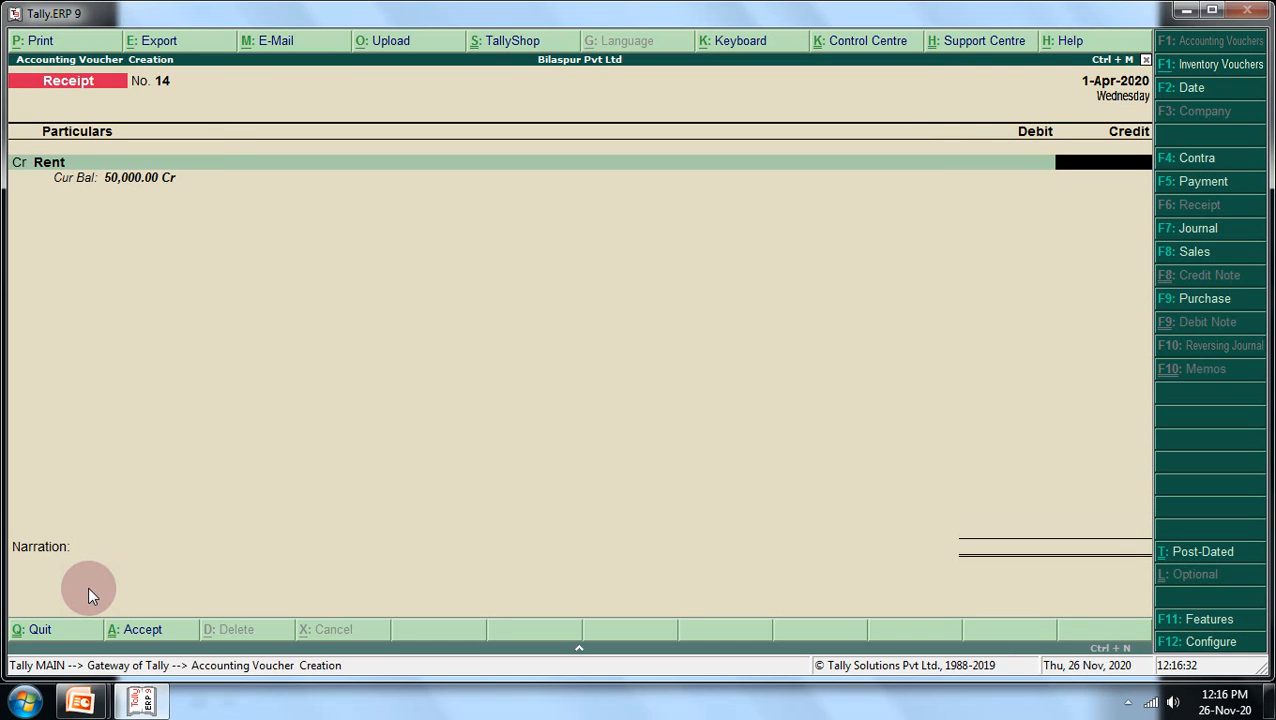
type("6000")
key("Return")
key("Return")
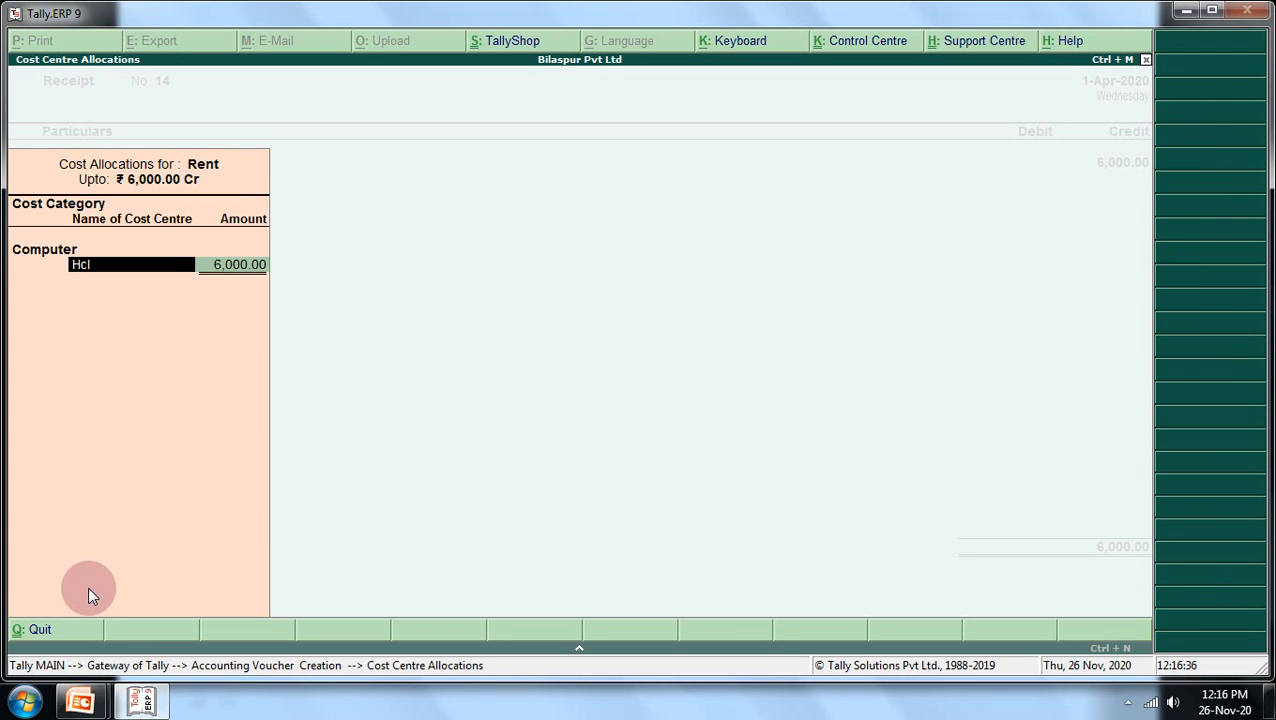
Change the cost category to Woofer and allocate 30% of 6000 to the Intel cost centre.
key("BackSpace")
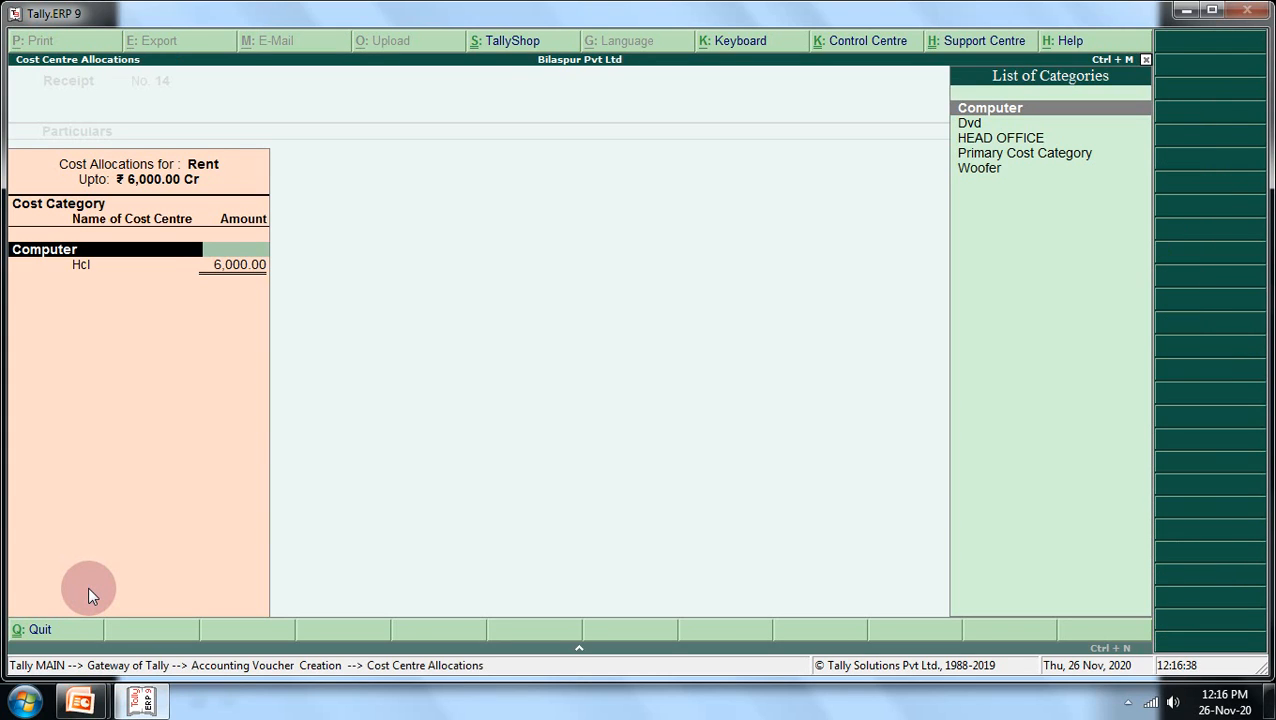
type("W")
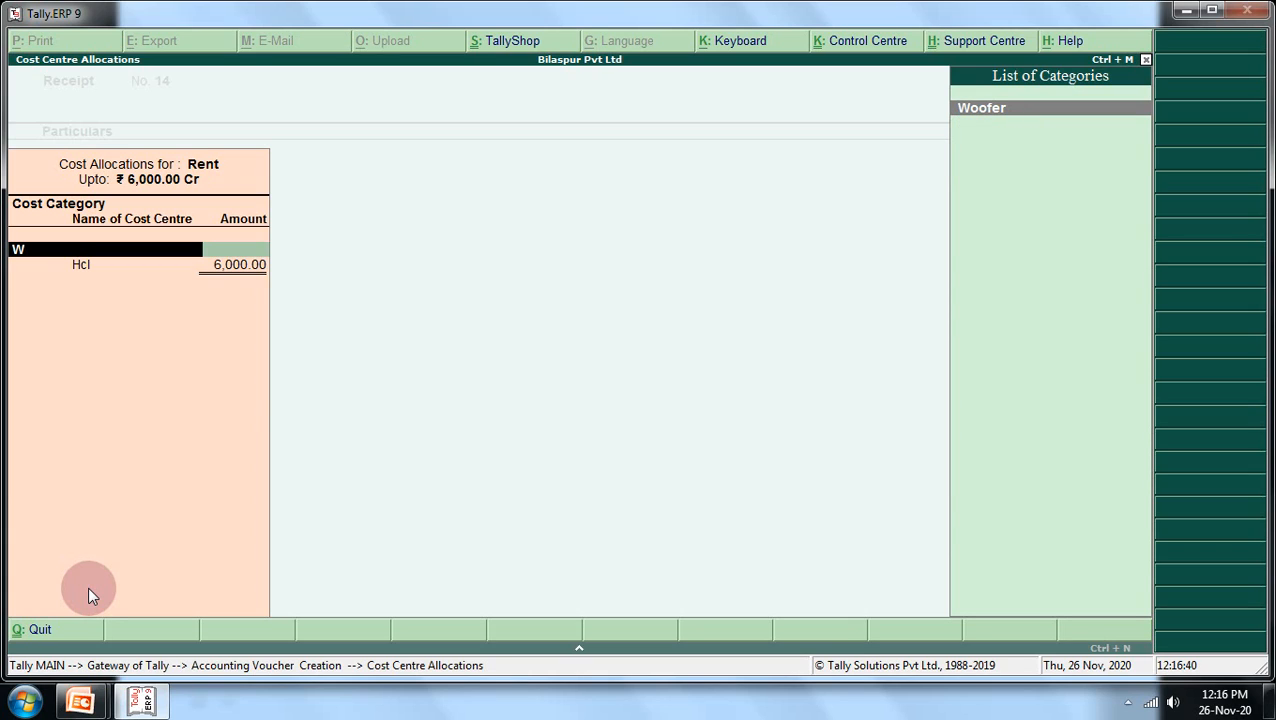
key("Return")
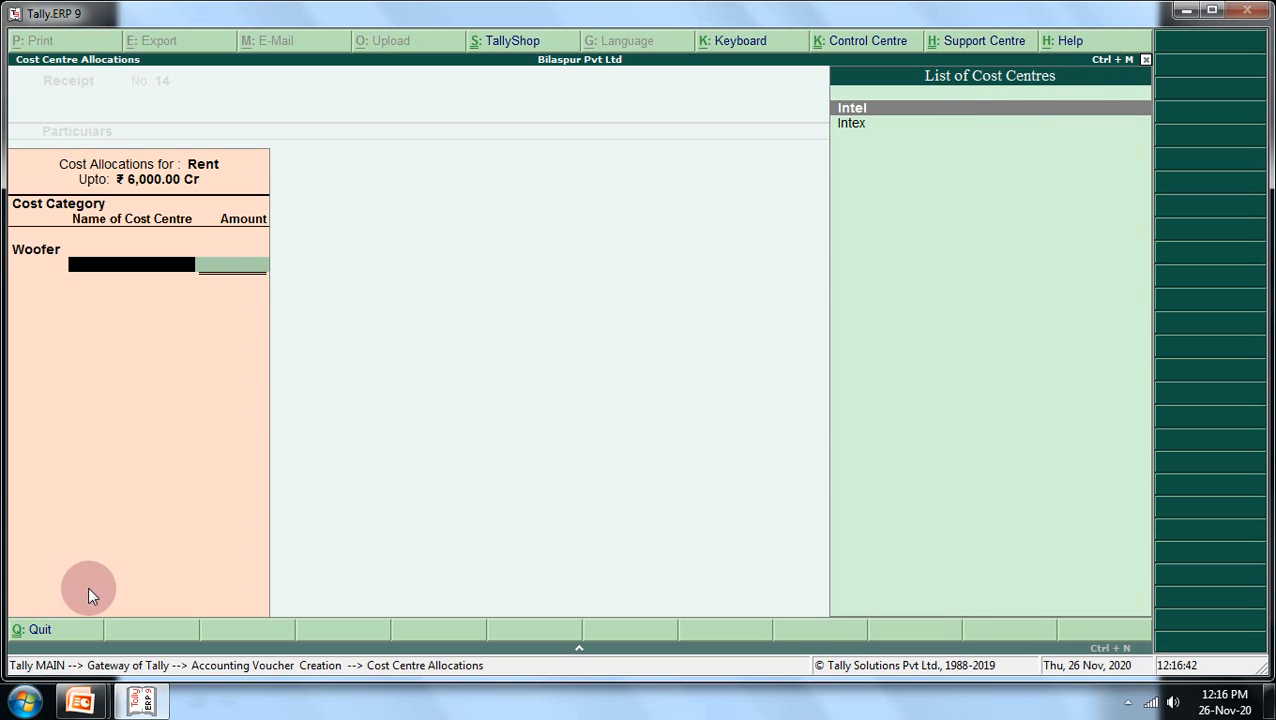
type("ln")
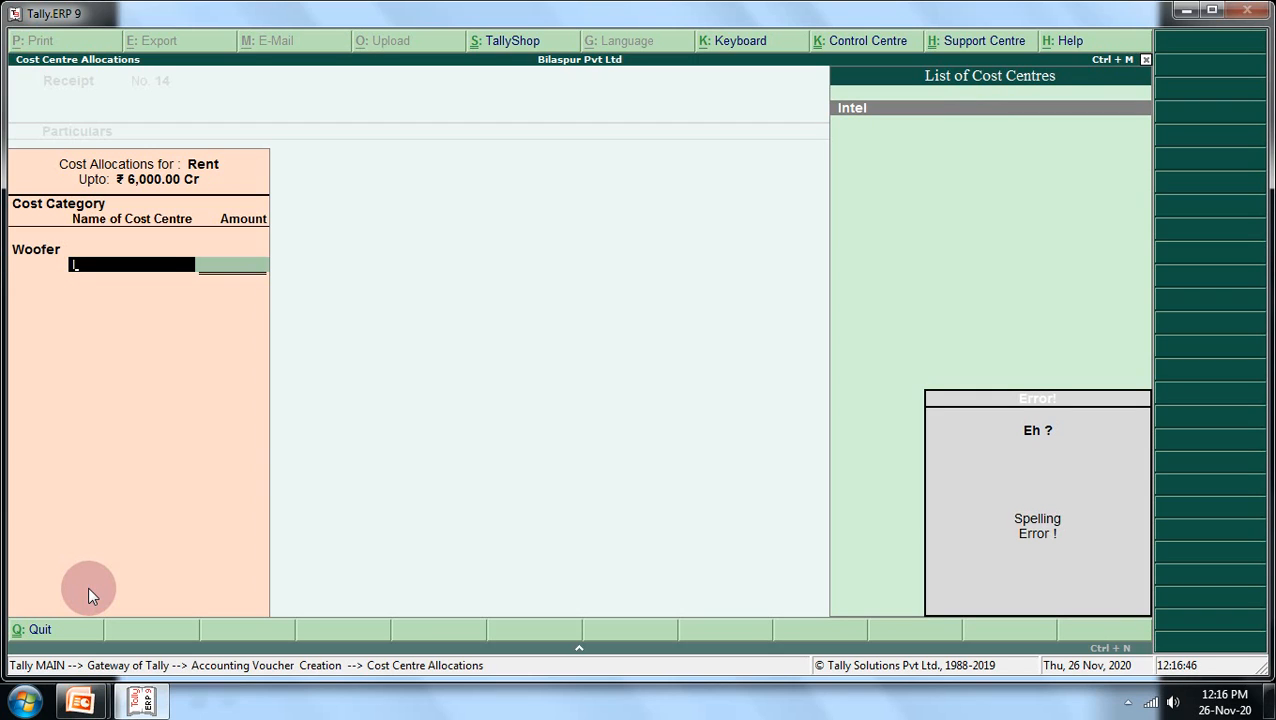
key("Escape")
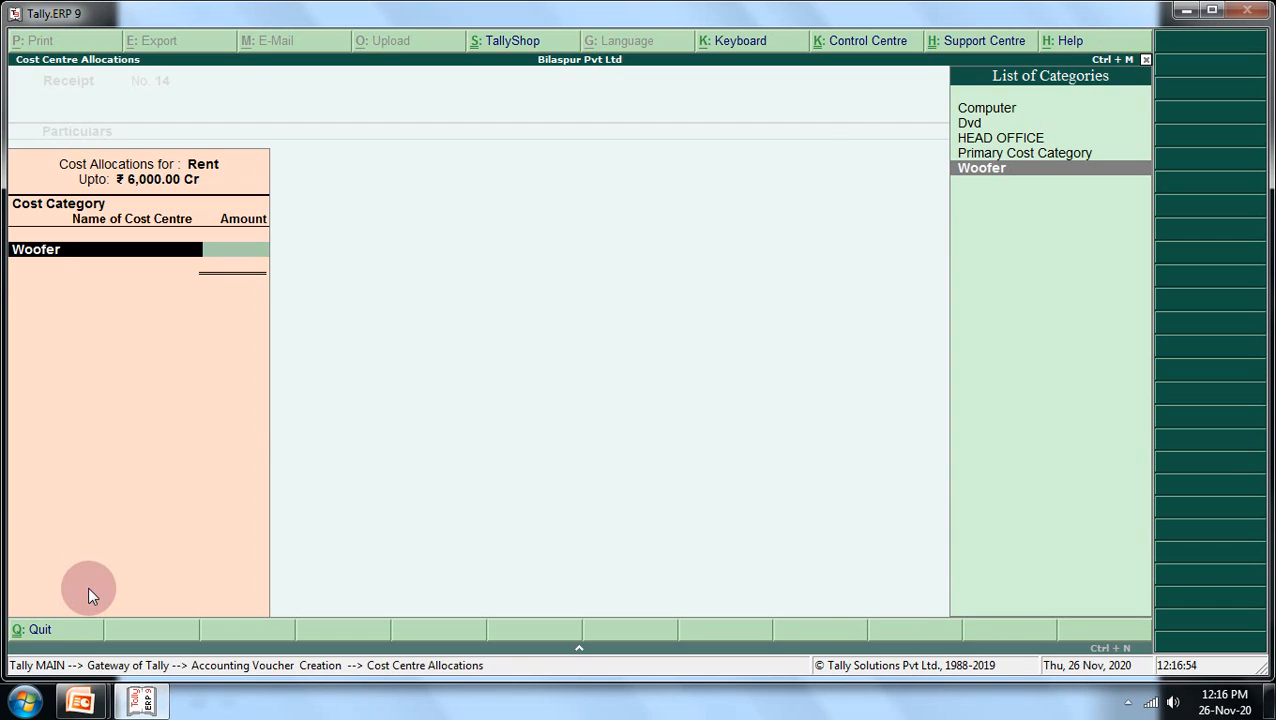
key("Return")
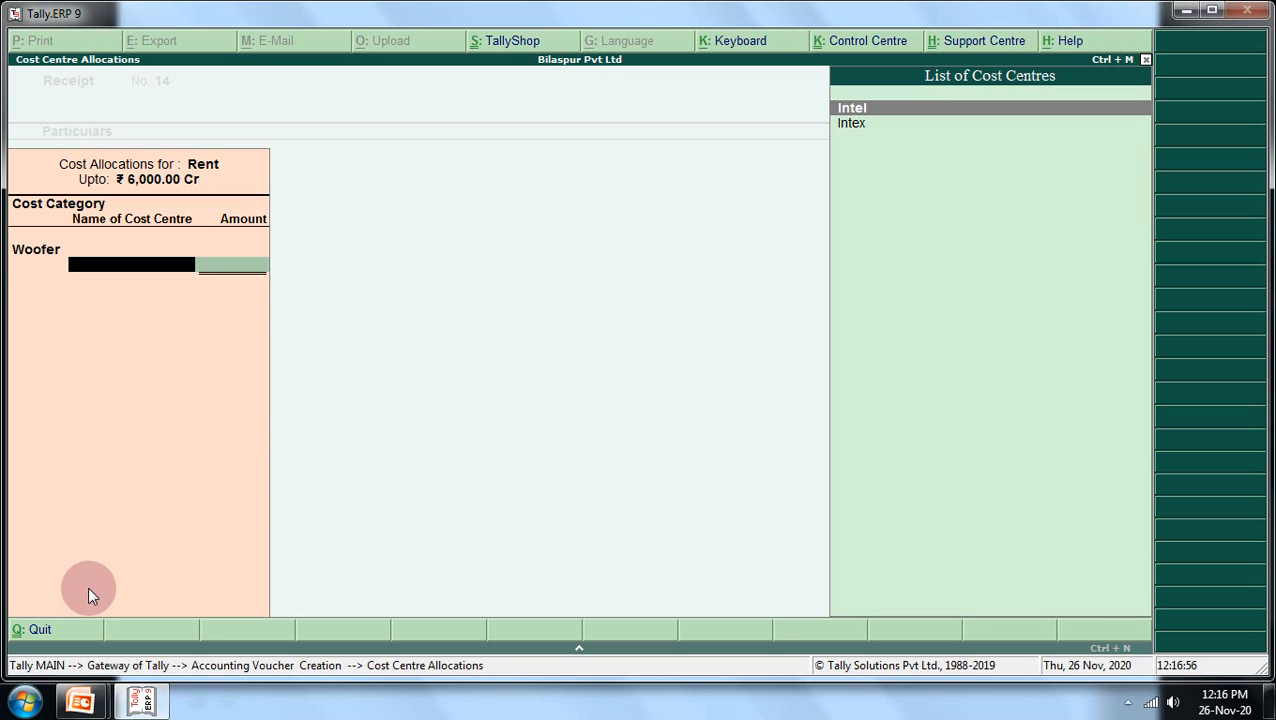
key("Return")
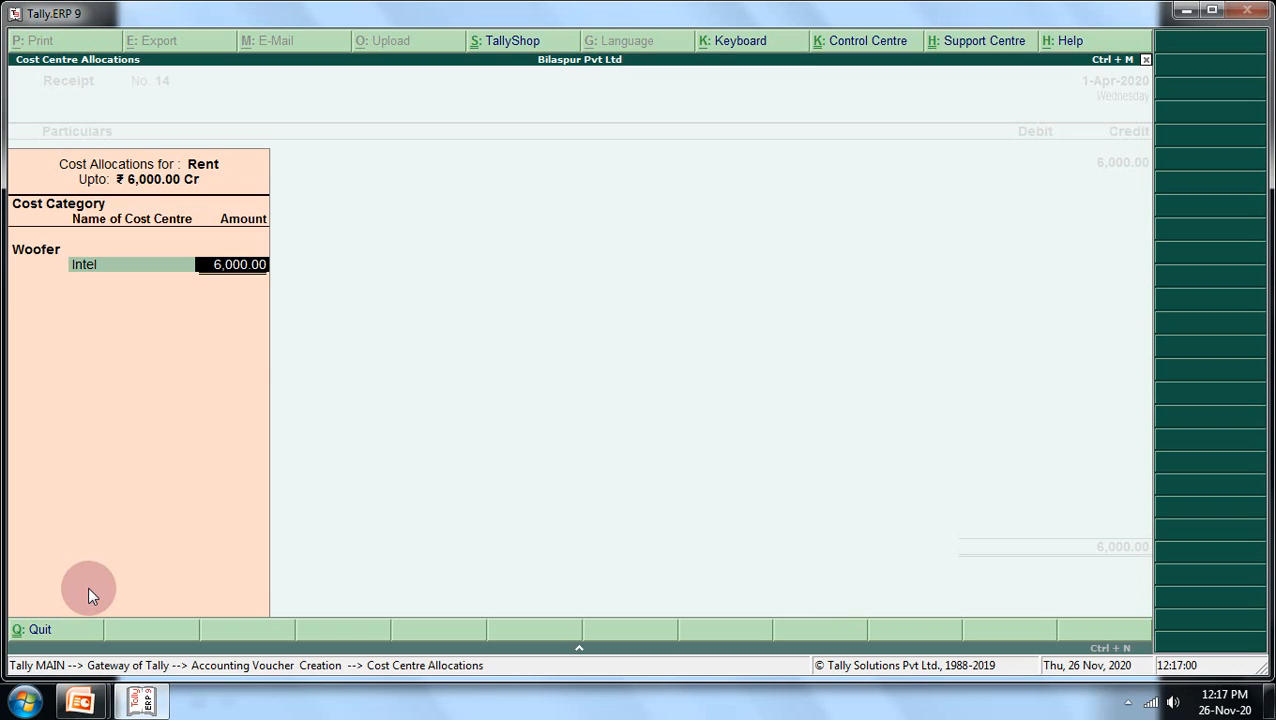
key("ctrl+n")
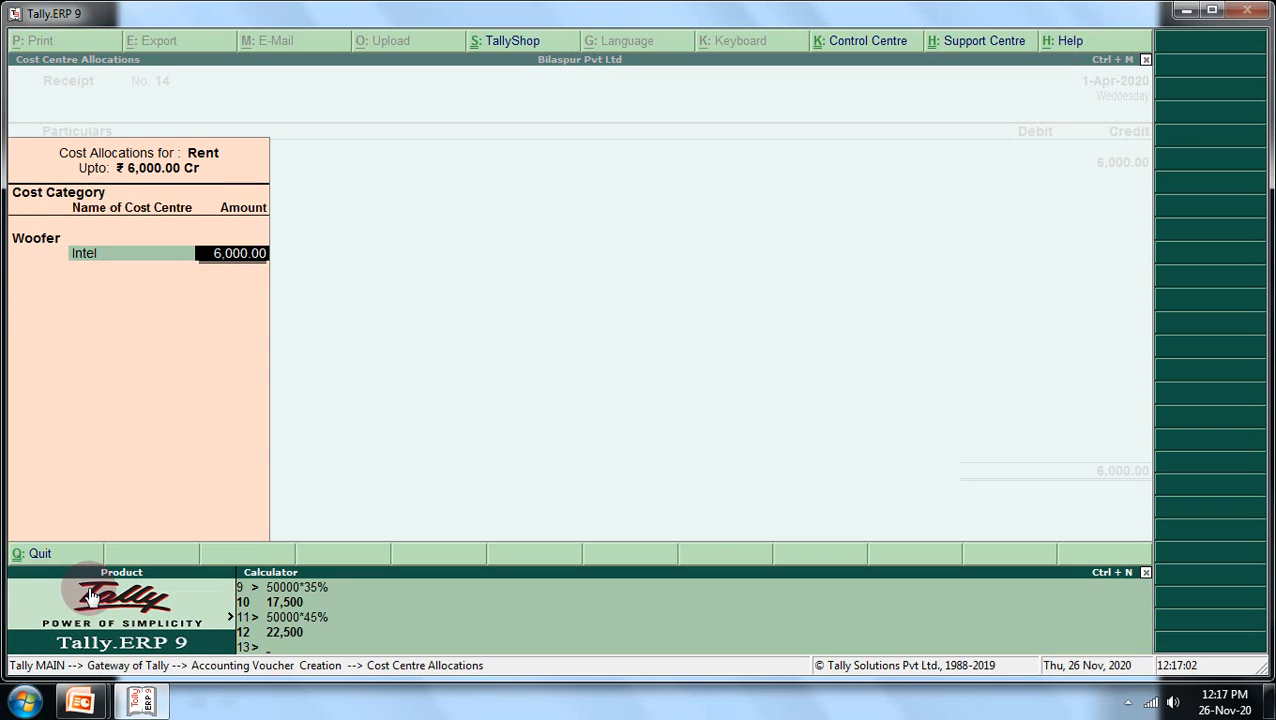
type("6000*30%")
key("Return")
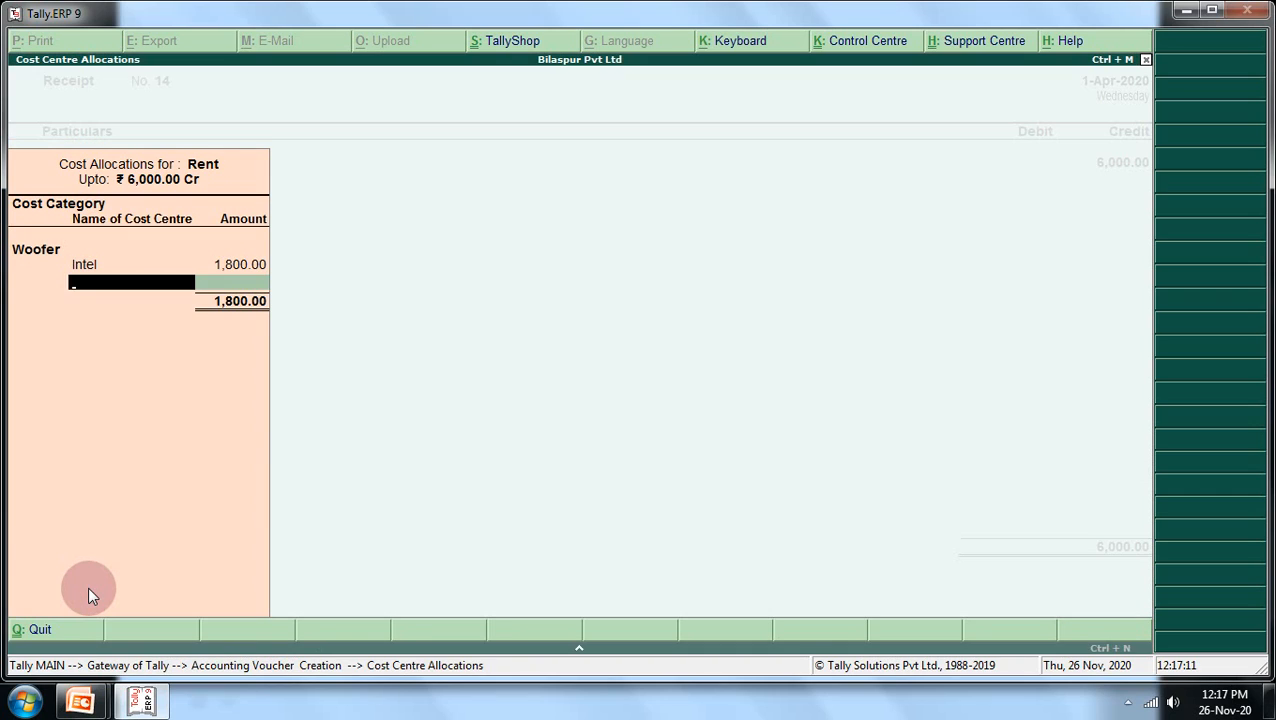
Allocate the remaining 4,200 to the Intex cost centre and finish the Woofer allocation.
key("Down")
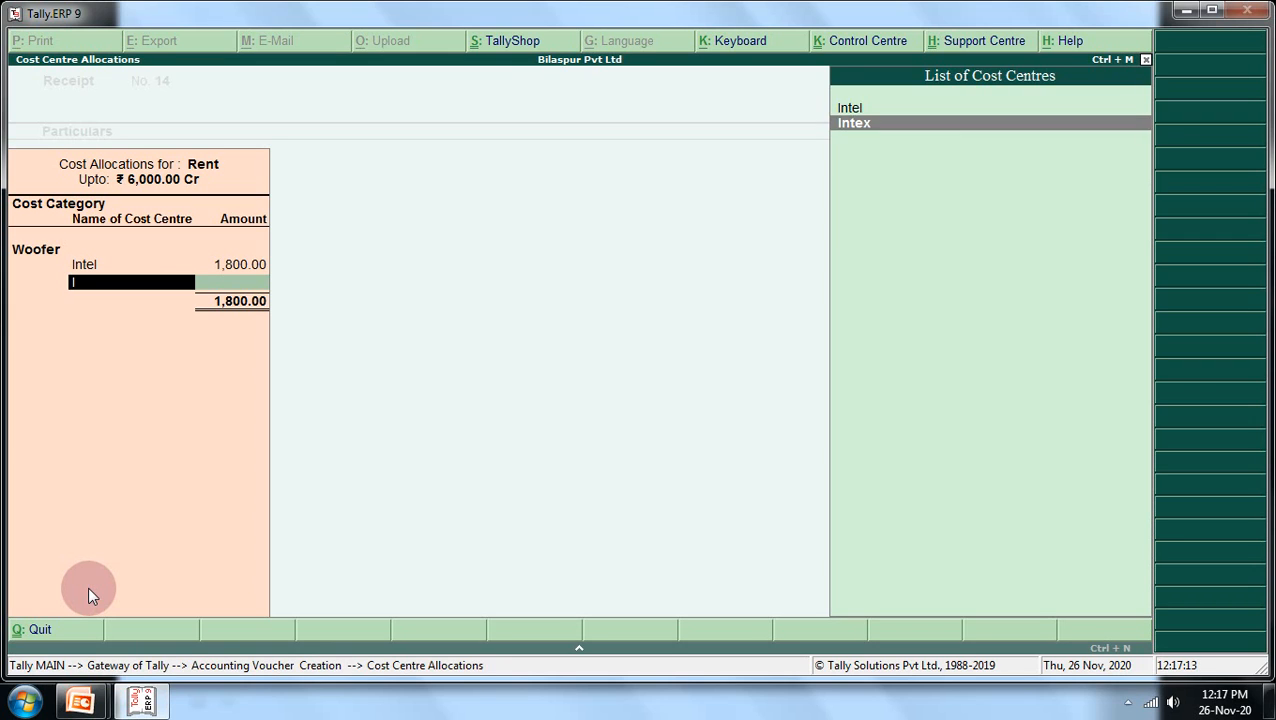
key("Return")
key("Return")
key("Return")
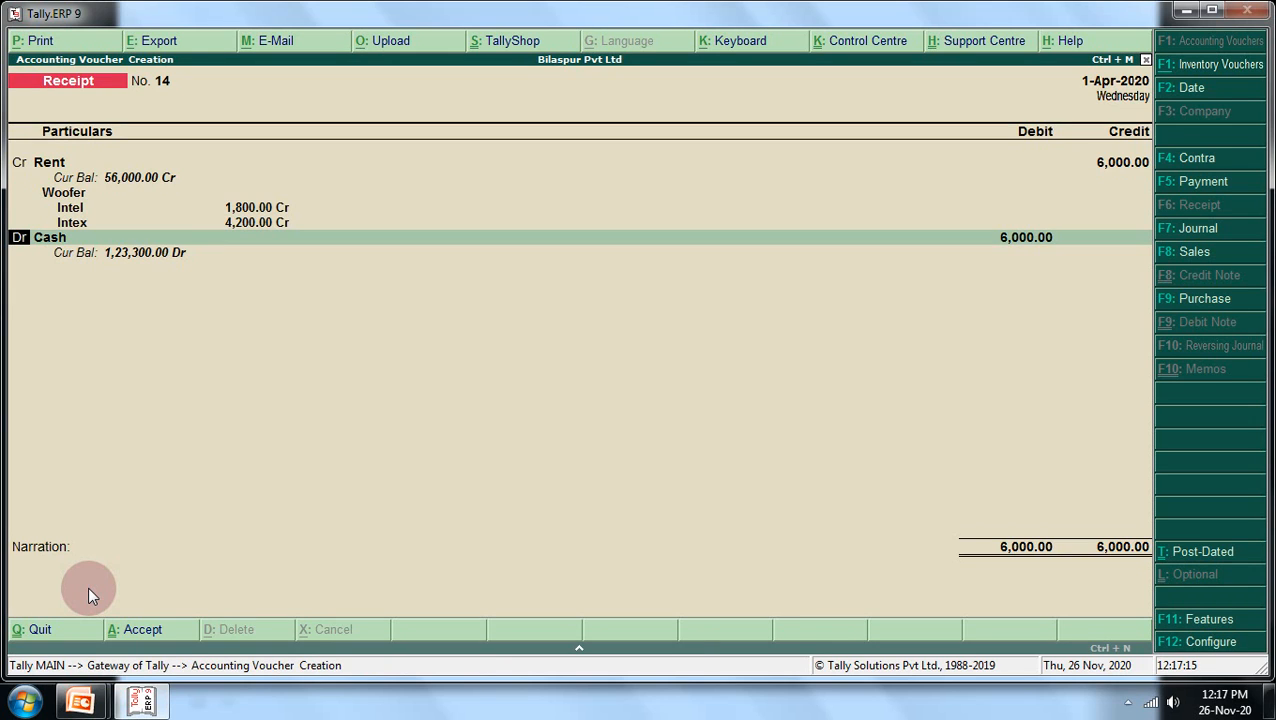
Debit Cash with 6,000 and save the Woofer rent receipt without a narration.
key("Return")
key("Return")
key("Return")
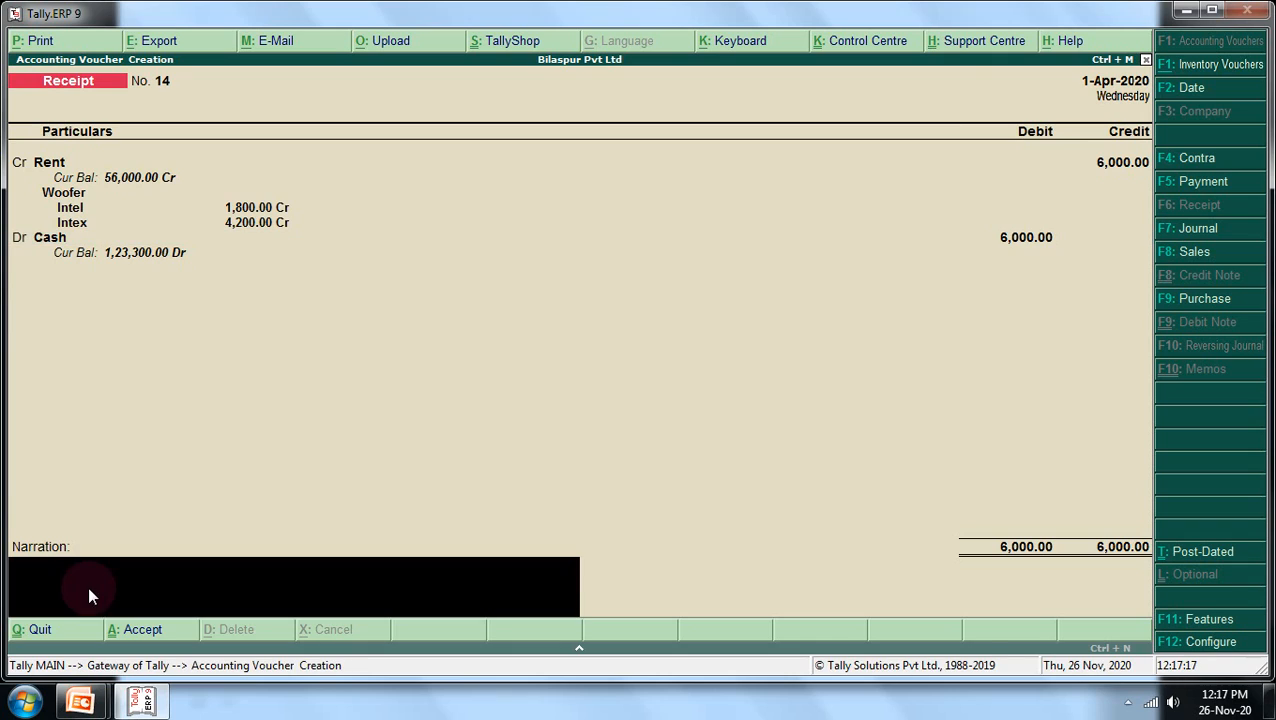
key("Return")
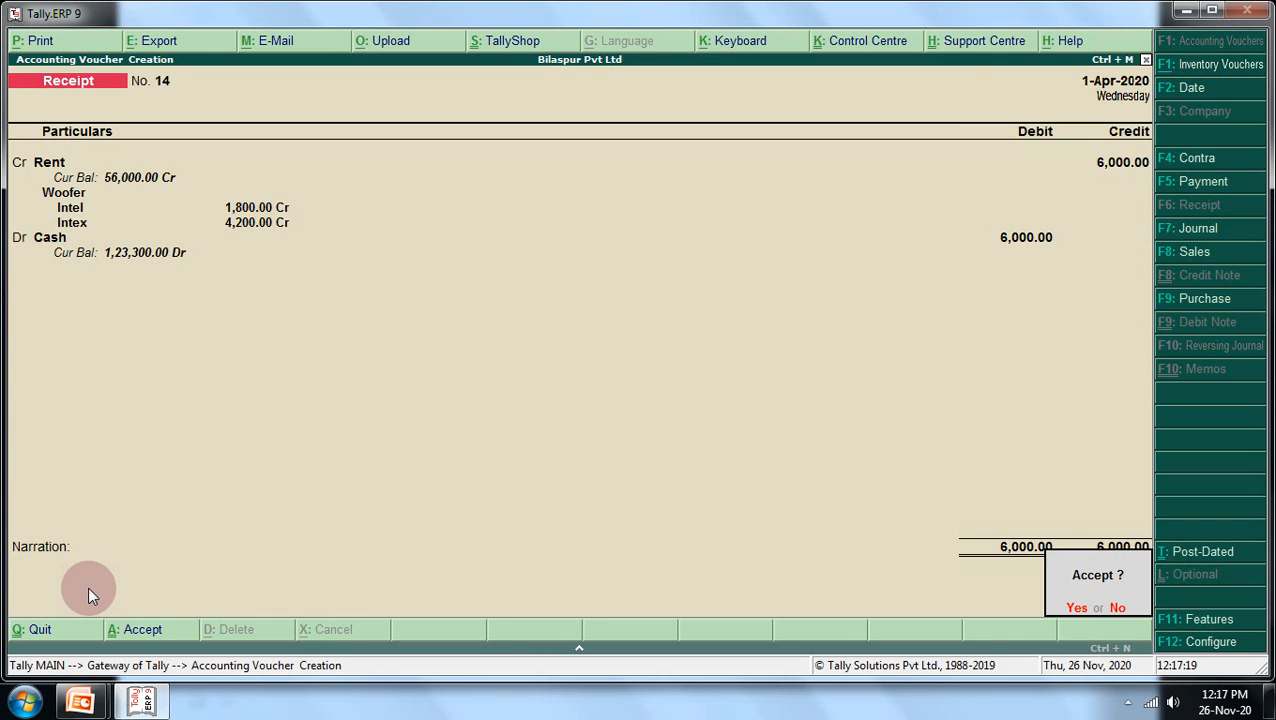
key("Return")
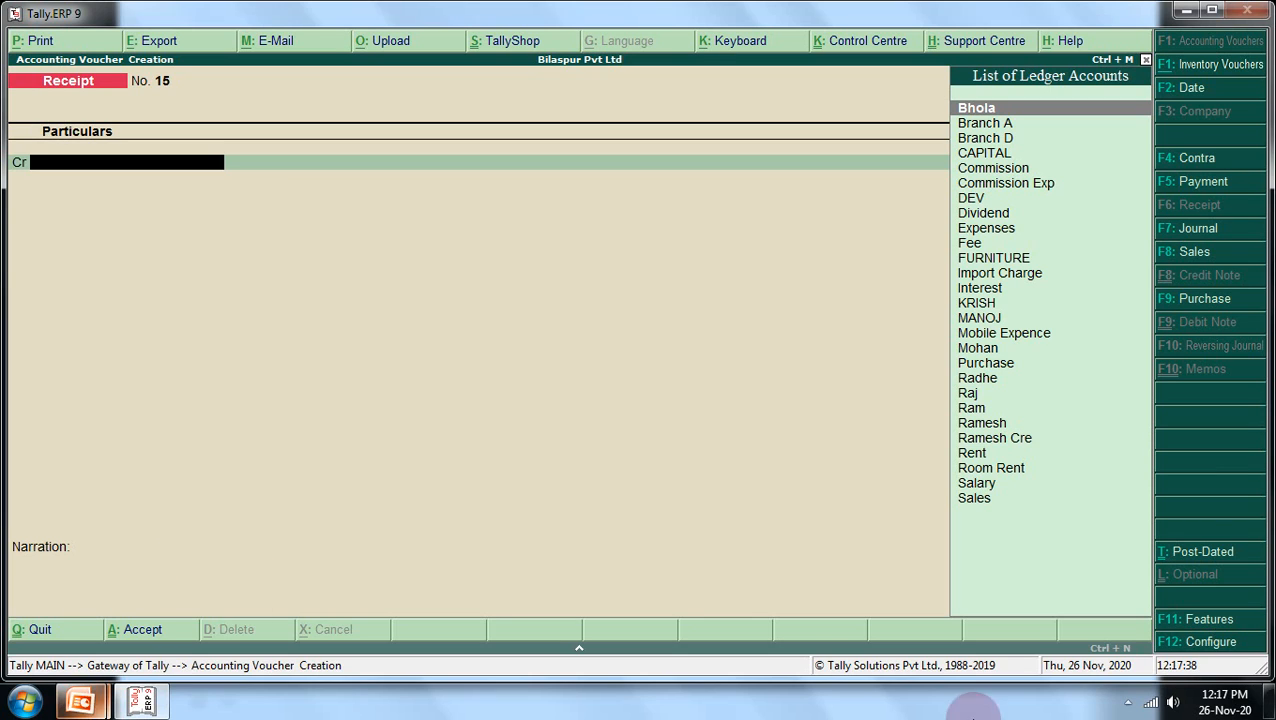
Leave receipt voucher entry and open the Day Book report.
key("Escape")
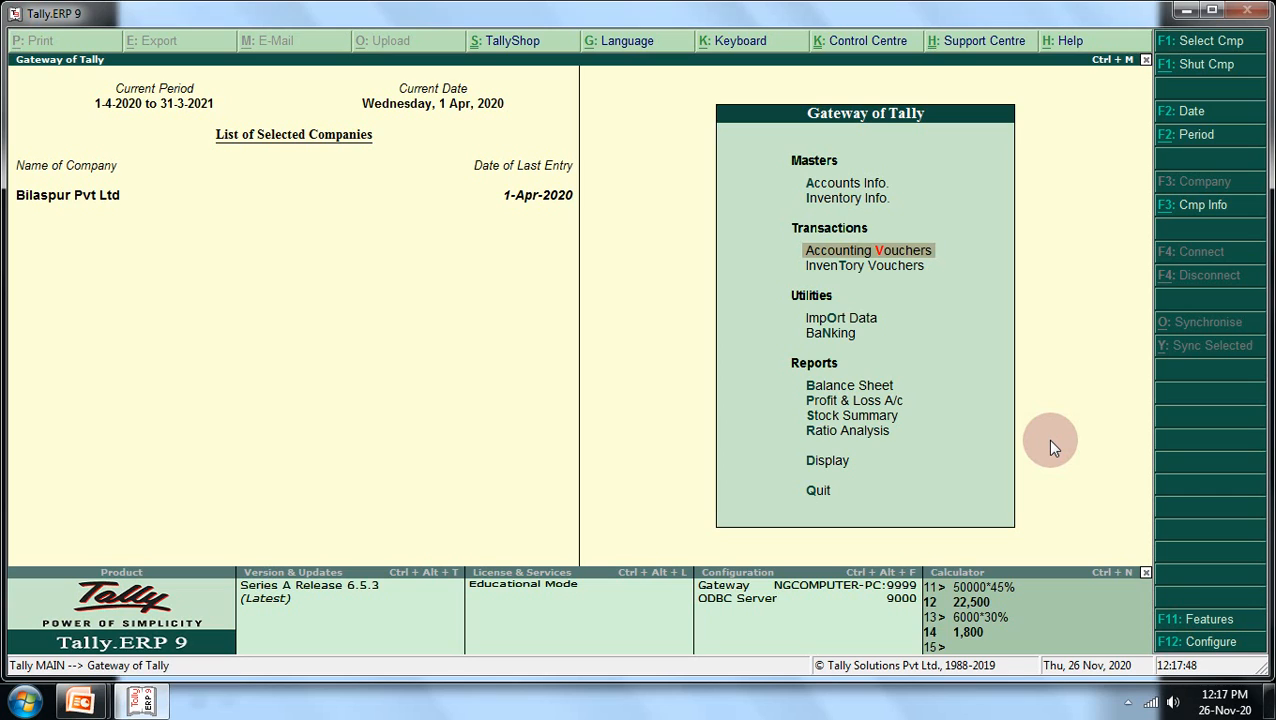
key("Down")
key("Down")
key("Down")
key("Down")
key("Down")
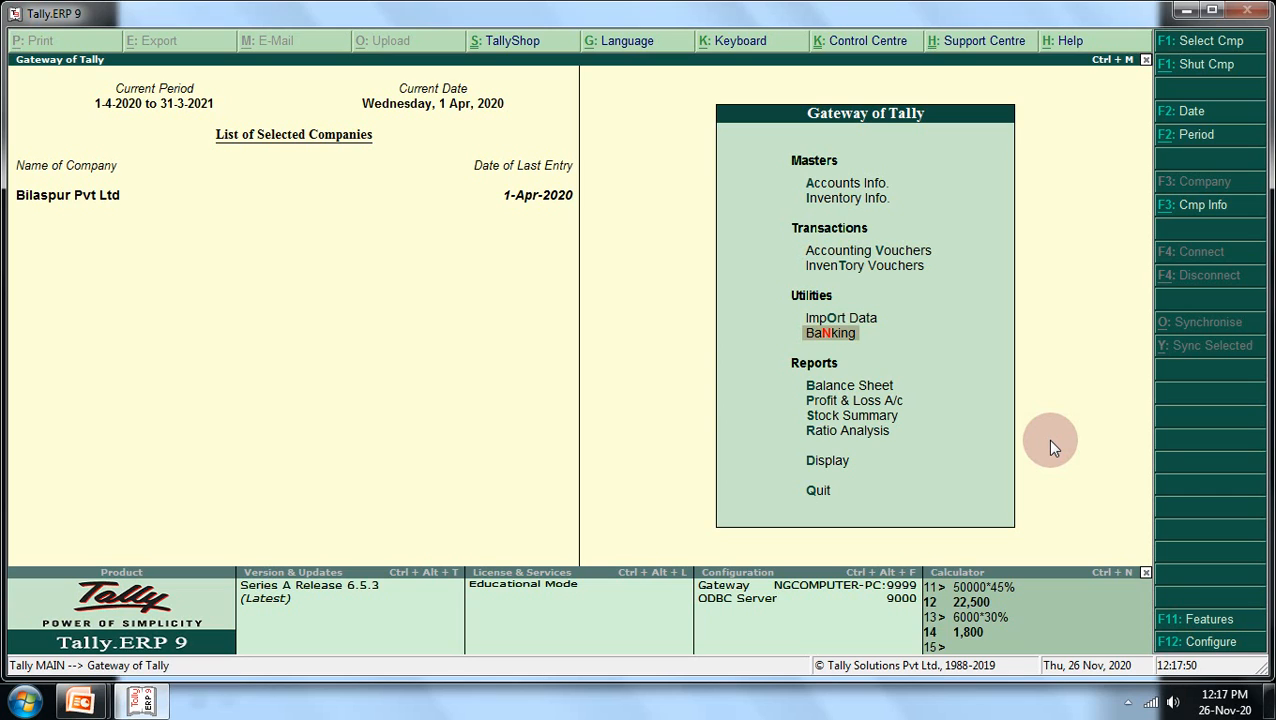
key("Down")
key("Down")
key("Down")
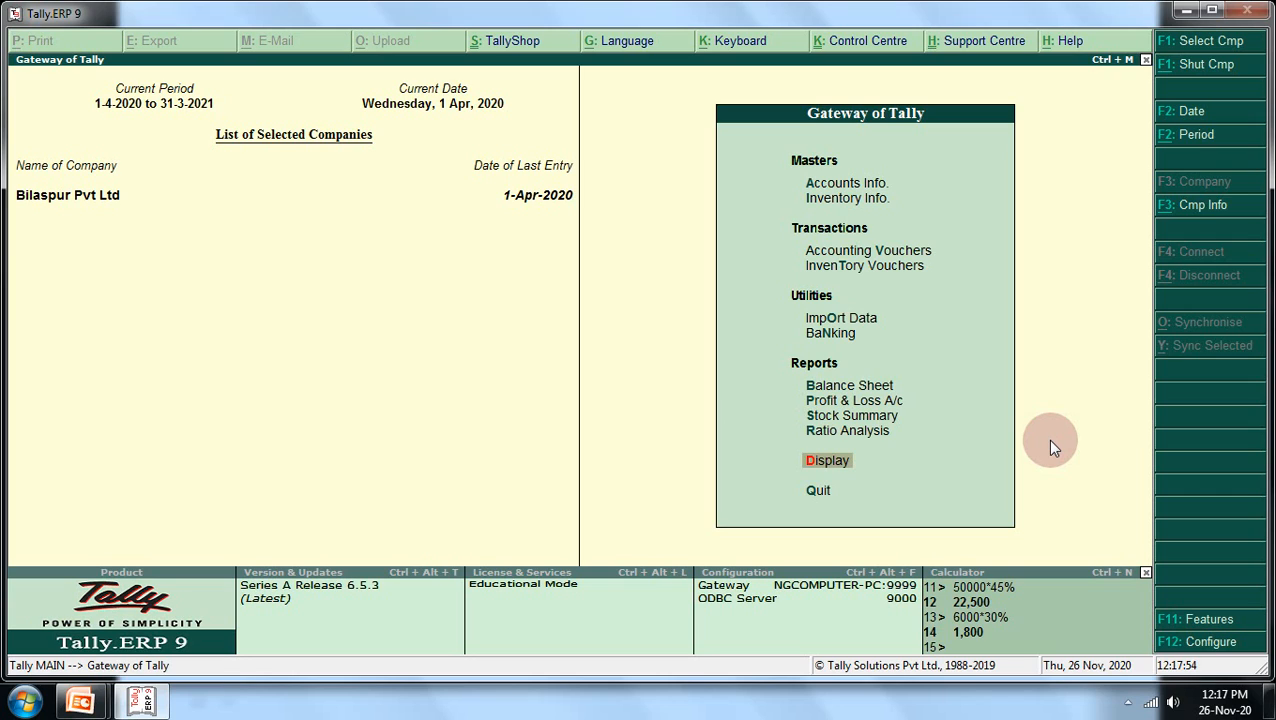
key("Return")
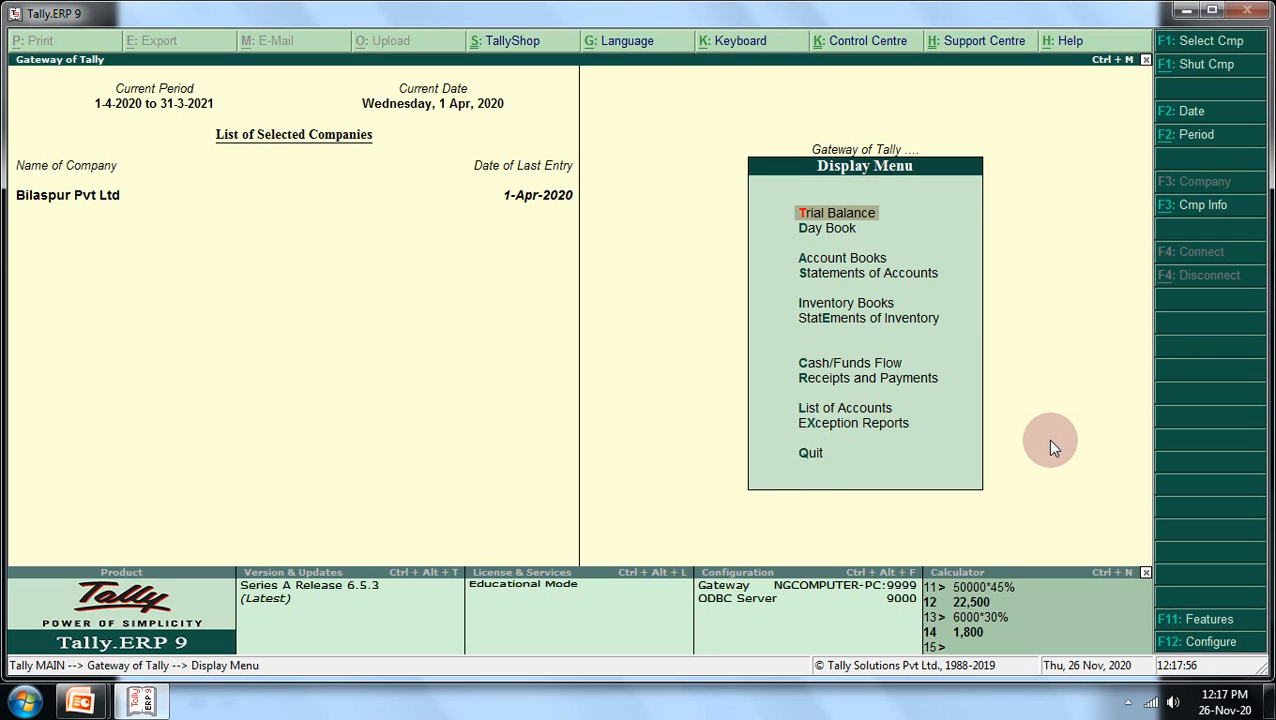
key("Down")
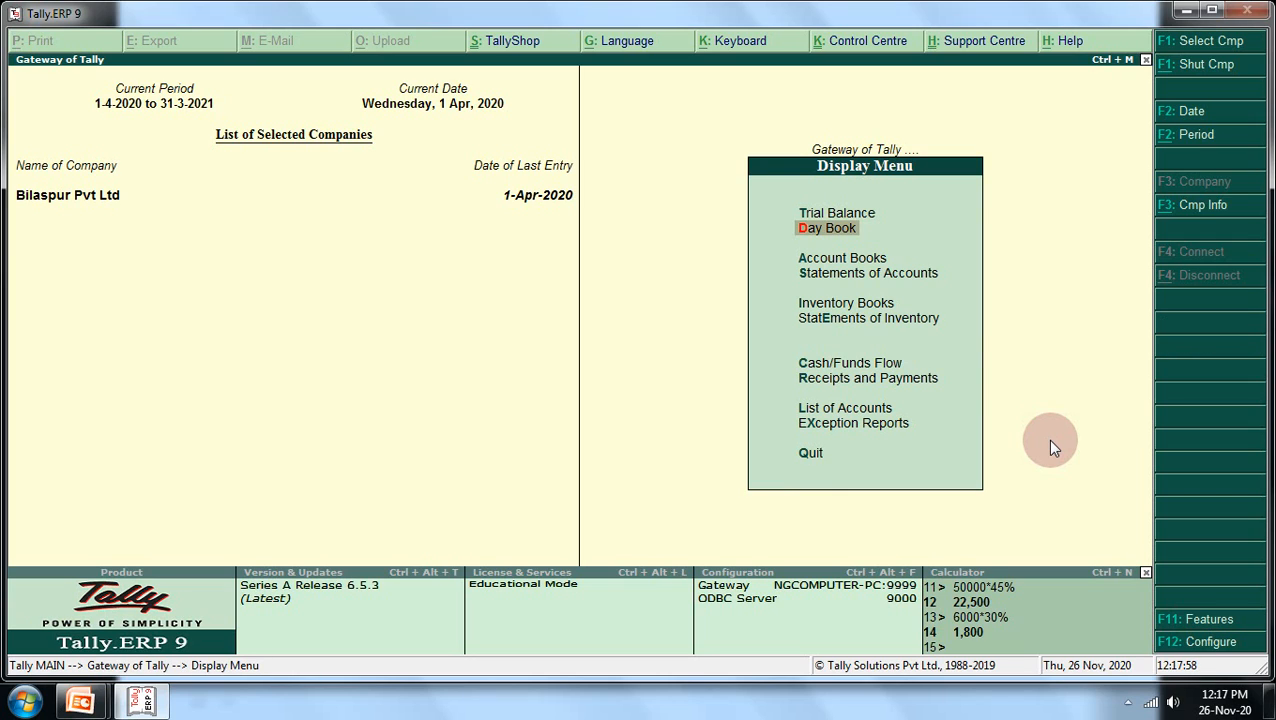
key("Return")
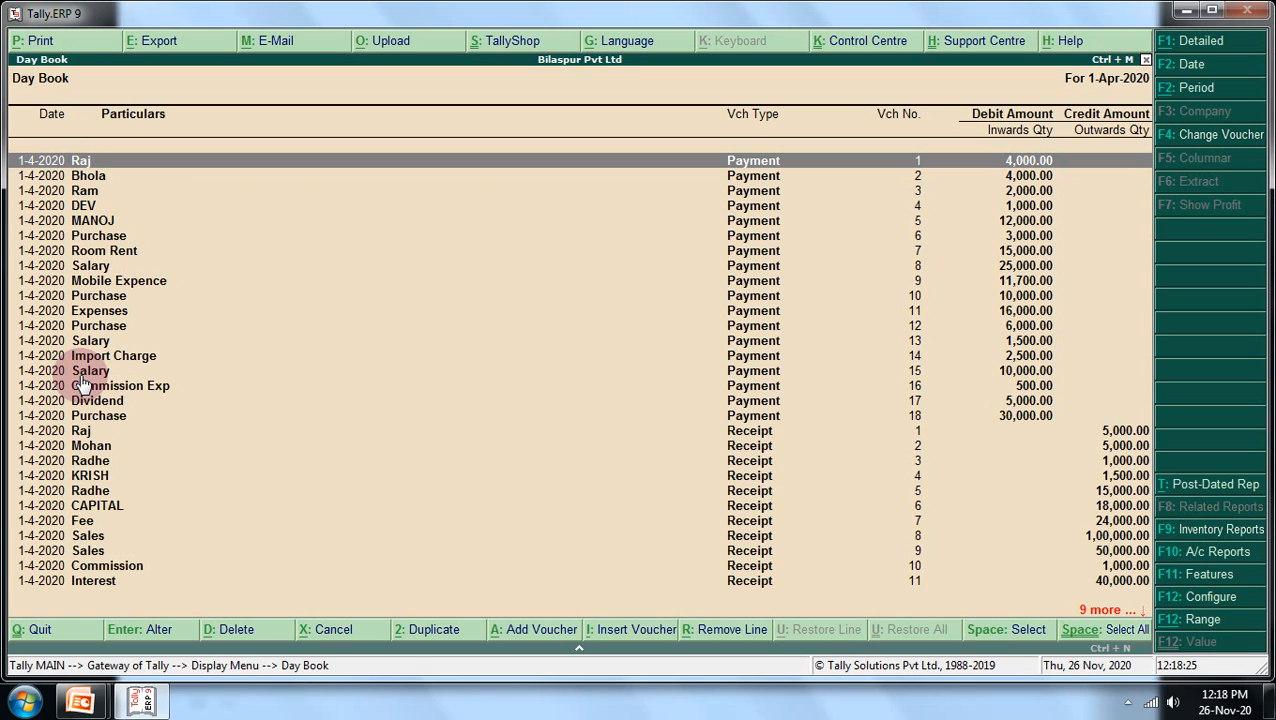
Configure the Day Book to use the Detailed format and show narrations.
key("F12")
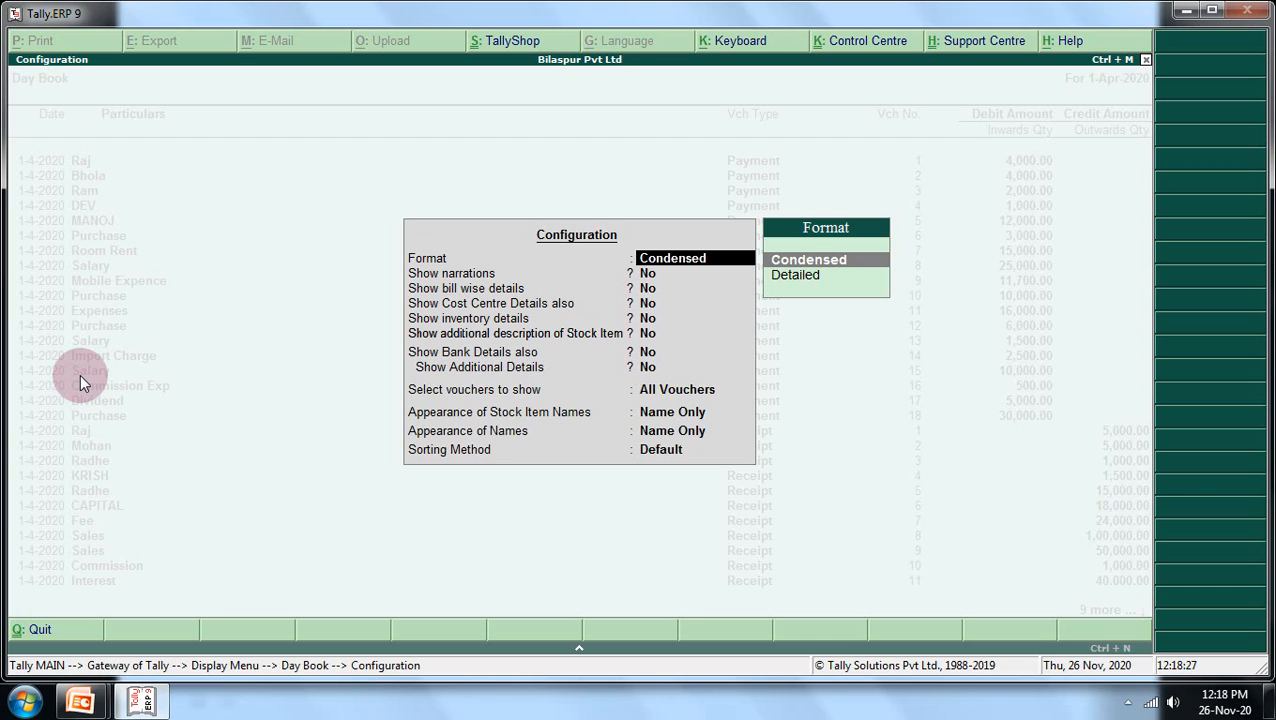
key("Down")
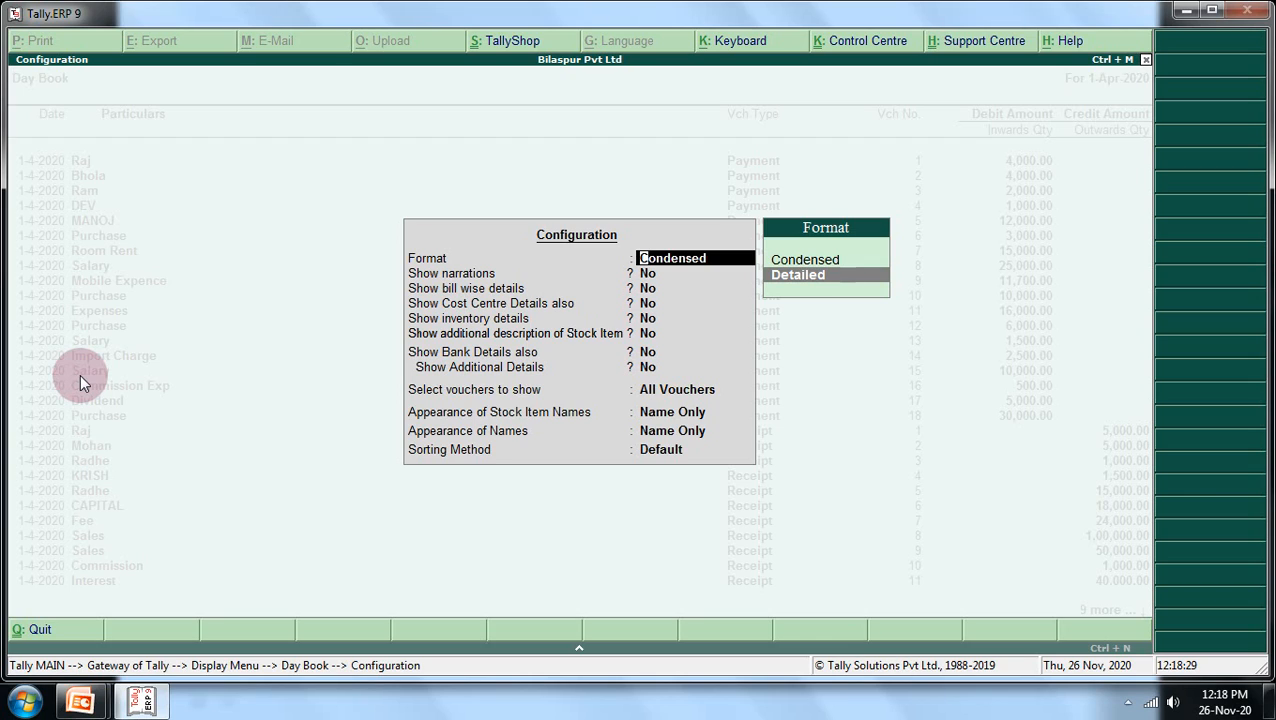
key("Return")
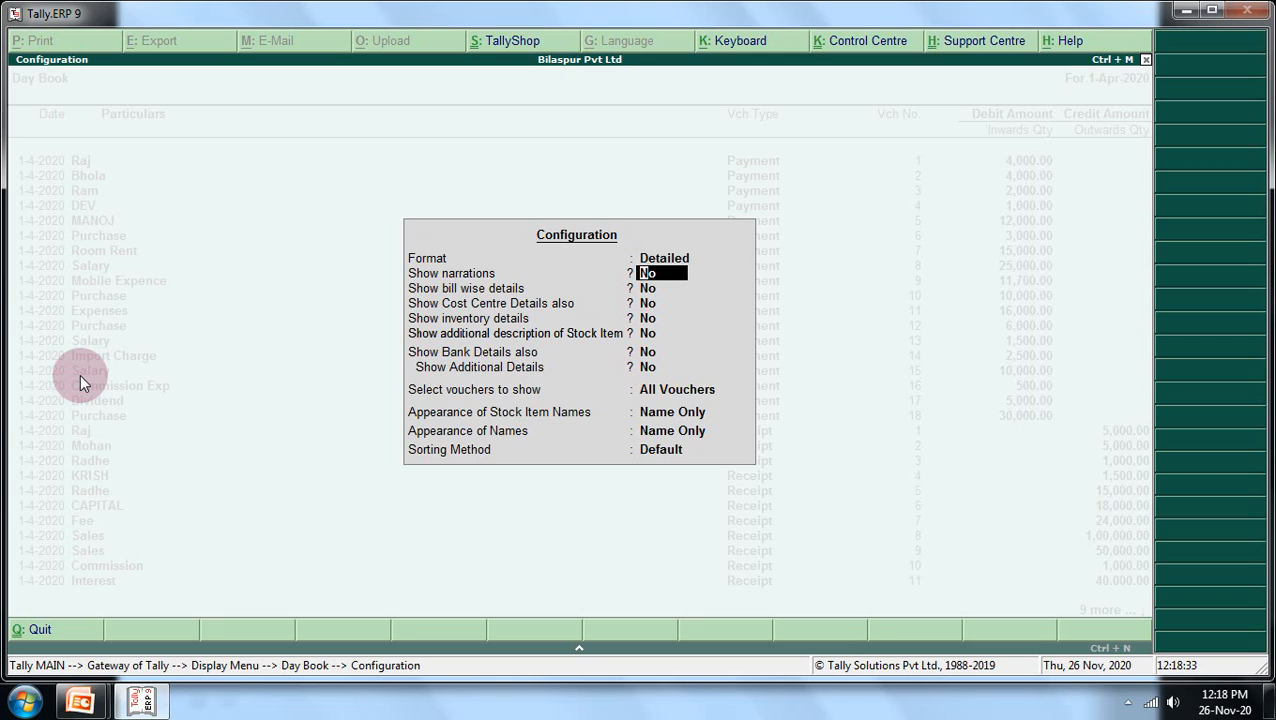
type("y")
key("Return")
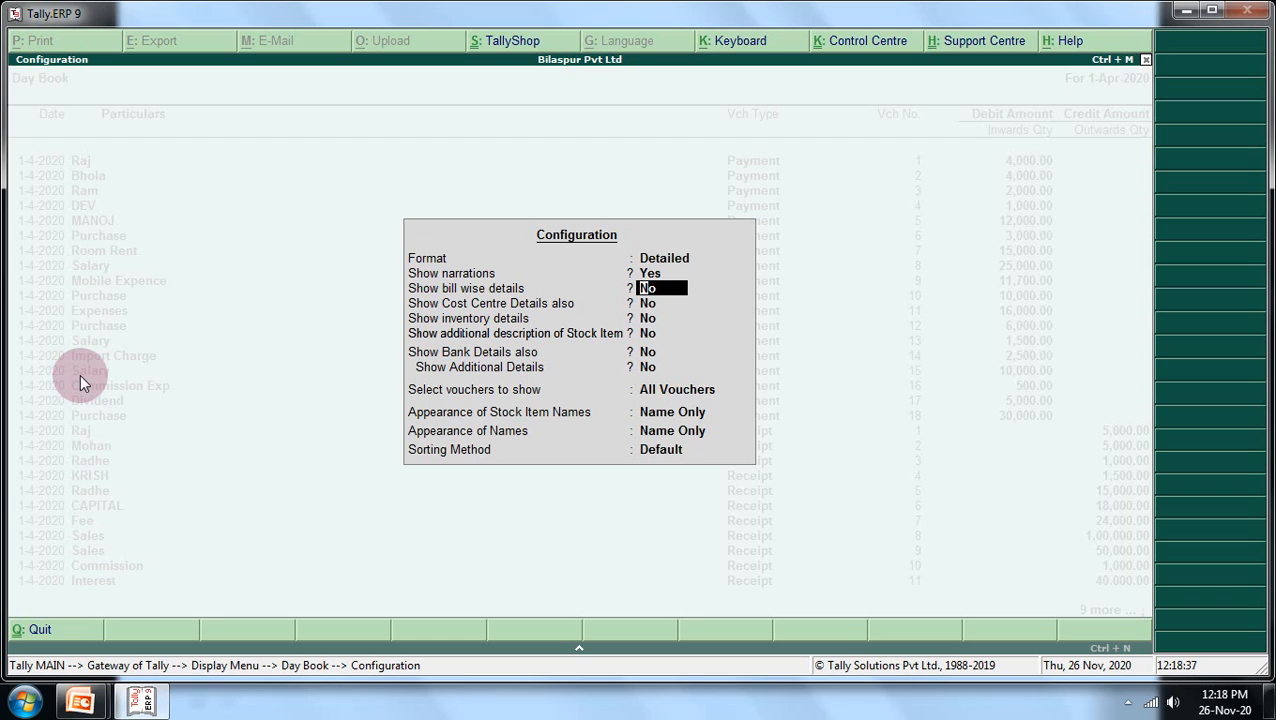
Turn on cost centre details in the Day Book configuration and set the sorting method to In Sequence of Entry.
key("Return")
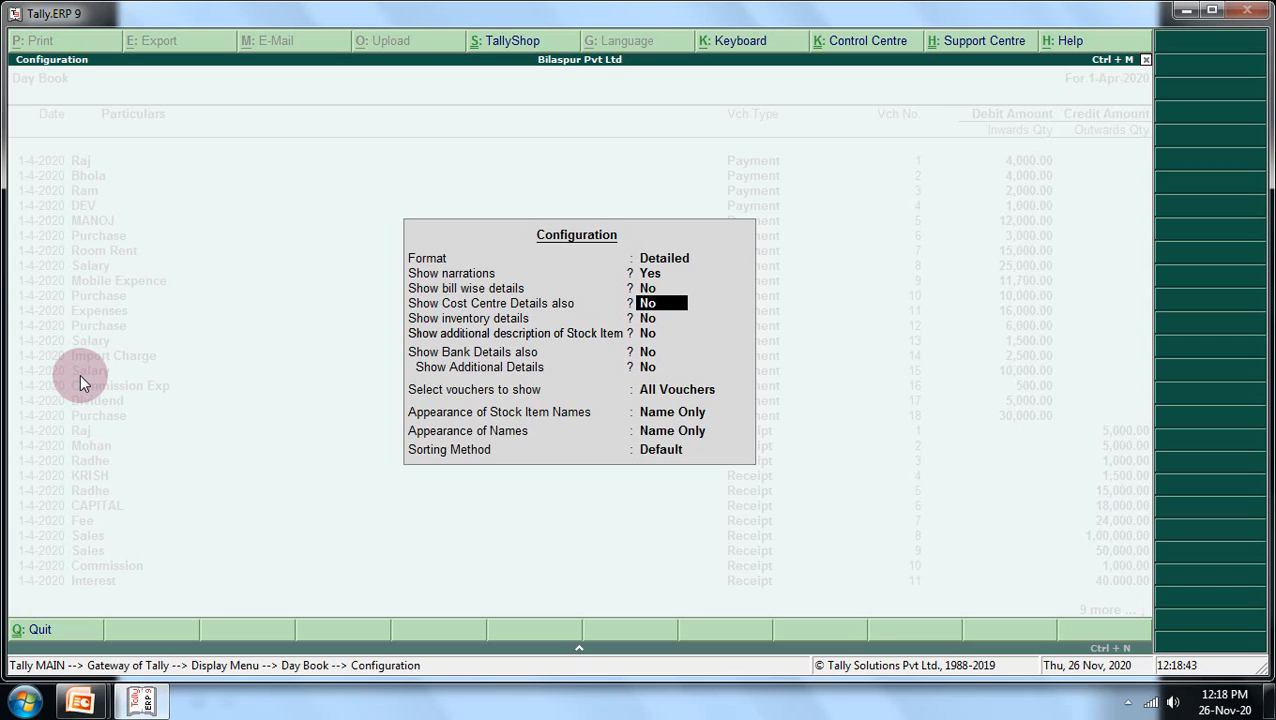
type("y")
key("Return")
key("Return")
key("Return")
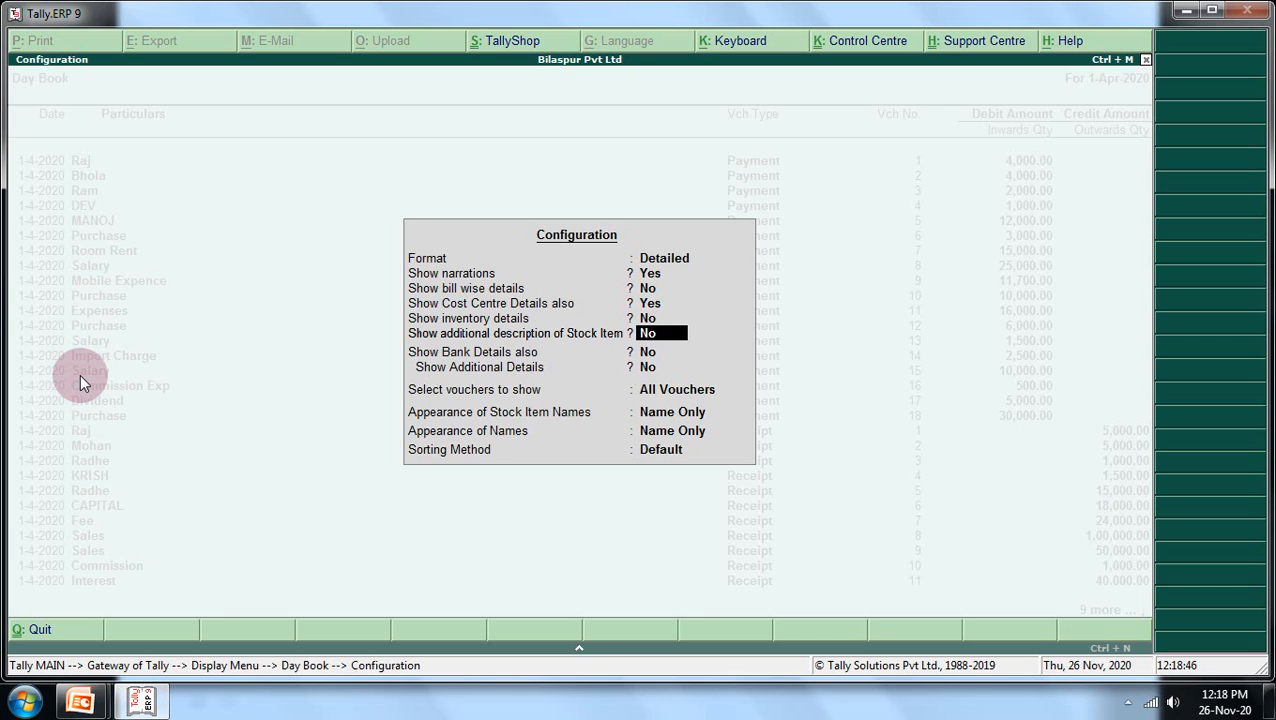
key("Return")
key("Return")
key("Return")
key("Return")
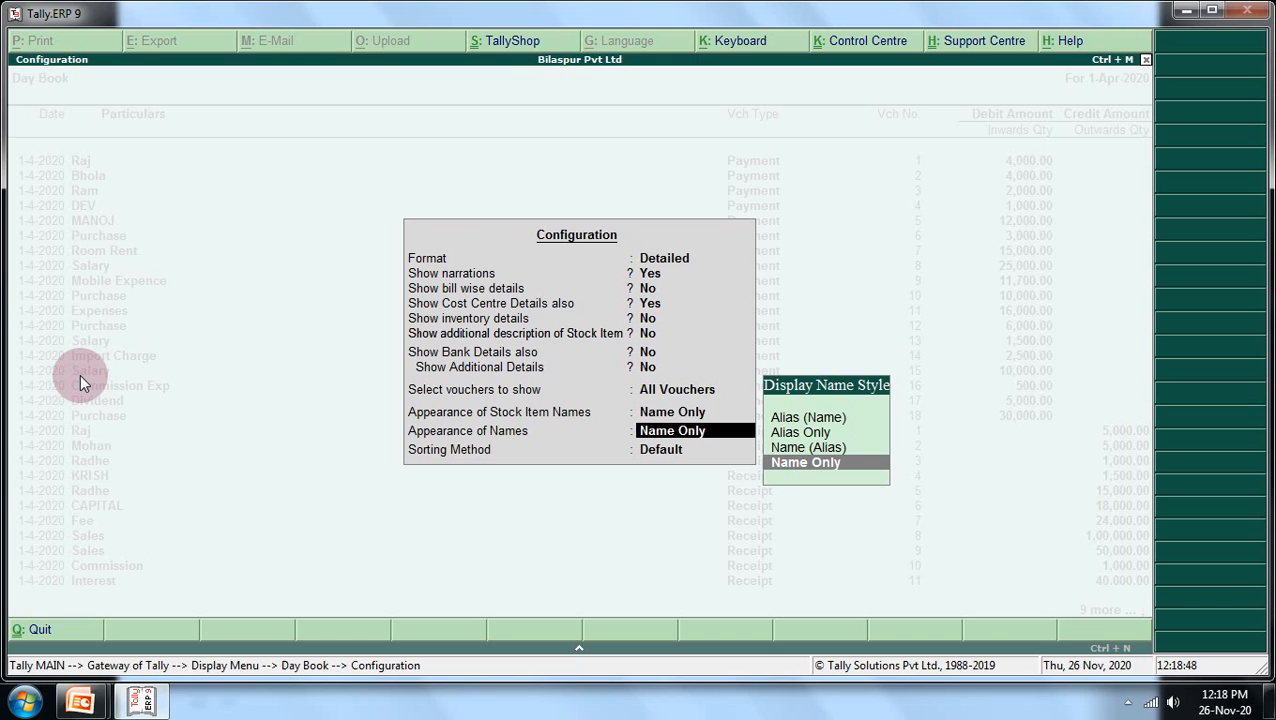
key("Return")
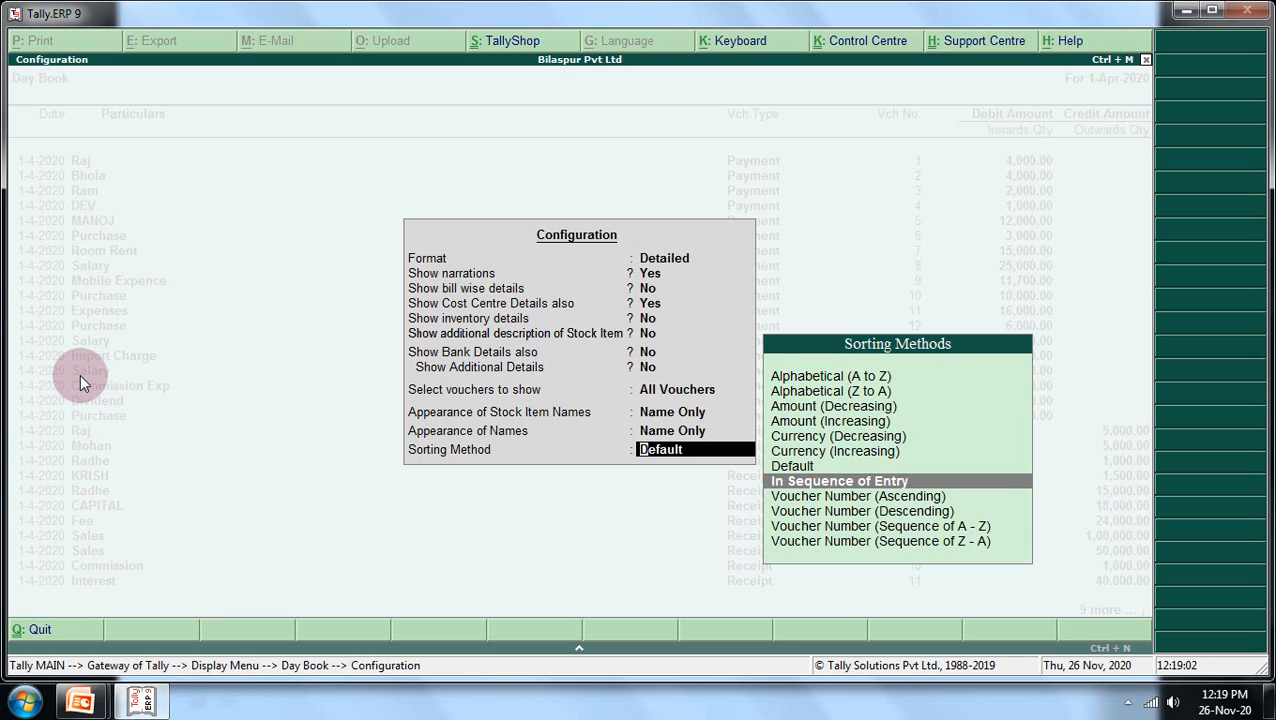
left_click(871, 488)
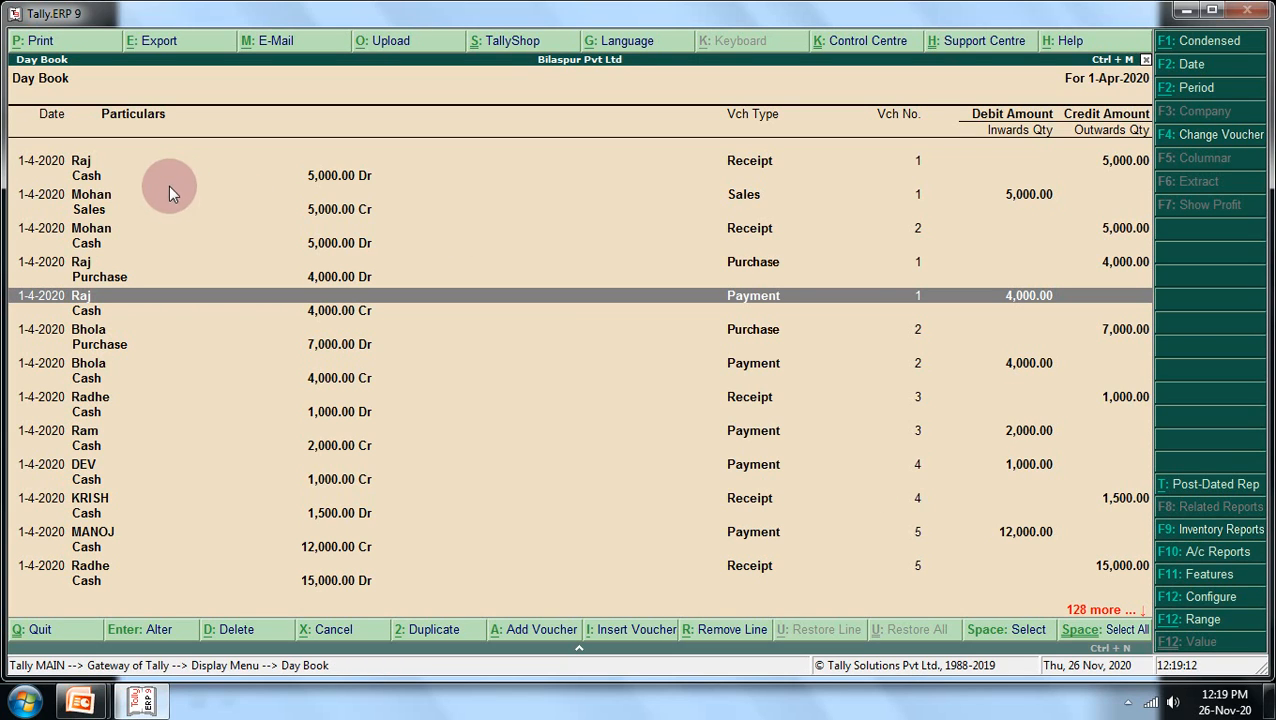
Review the Day Book entries from the first vouchers through the Room Rent, Salary and Mobile Expence payments with their cost centre allocations.
key("Down")
key("Down")
key("Down")
key("Down")
key("Down")
key("Down")
key("Down")
key("Down")
key("Down")
key("Down")
key("Down")
key("Down")
key("Down")
key("Down")
key("Down")
key("Down")
key("Down")
key("Down")
key("Down")
key("Down")
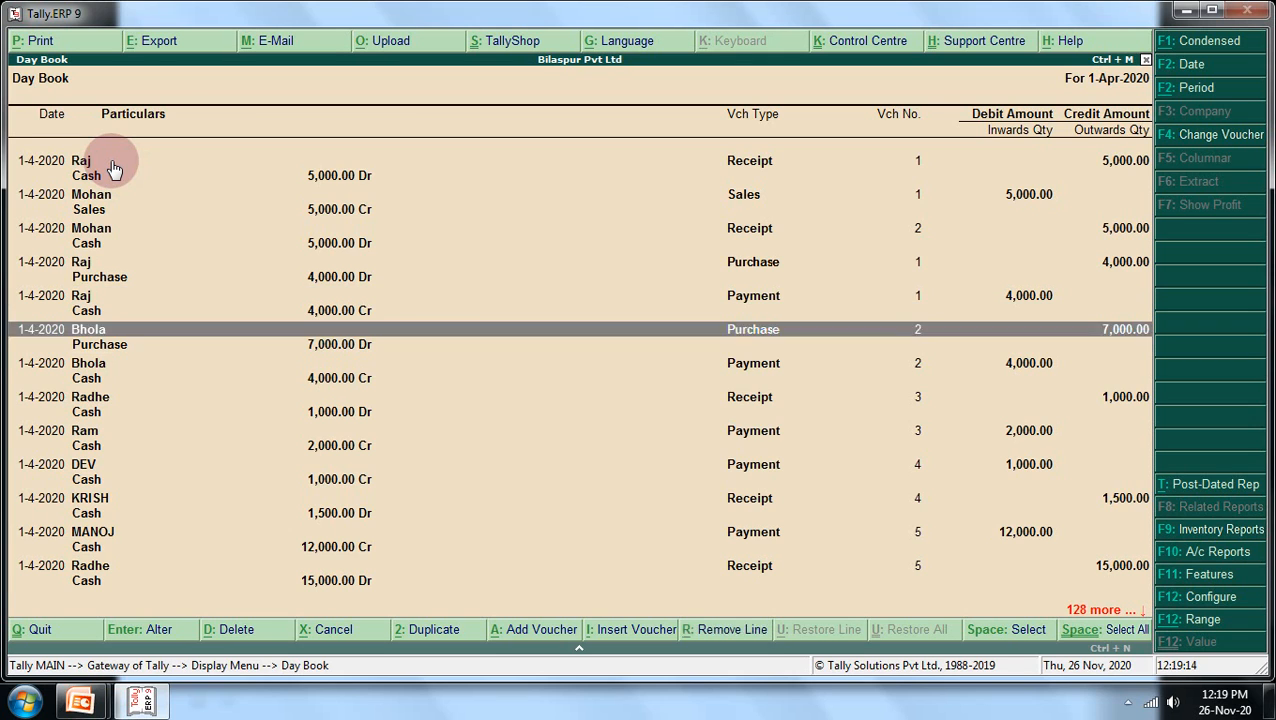
key("Down")
key("Down")
key("Down")
key("Down")
key("Down")
key("Down")
key("Down")
key("Down")
key("Down")
key("Down")
key("Down")
key("Down")
key("Down")
key("Down")
key("Down")
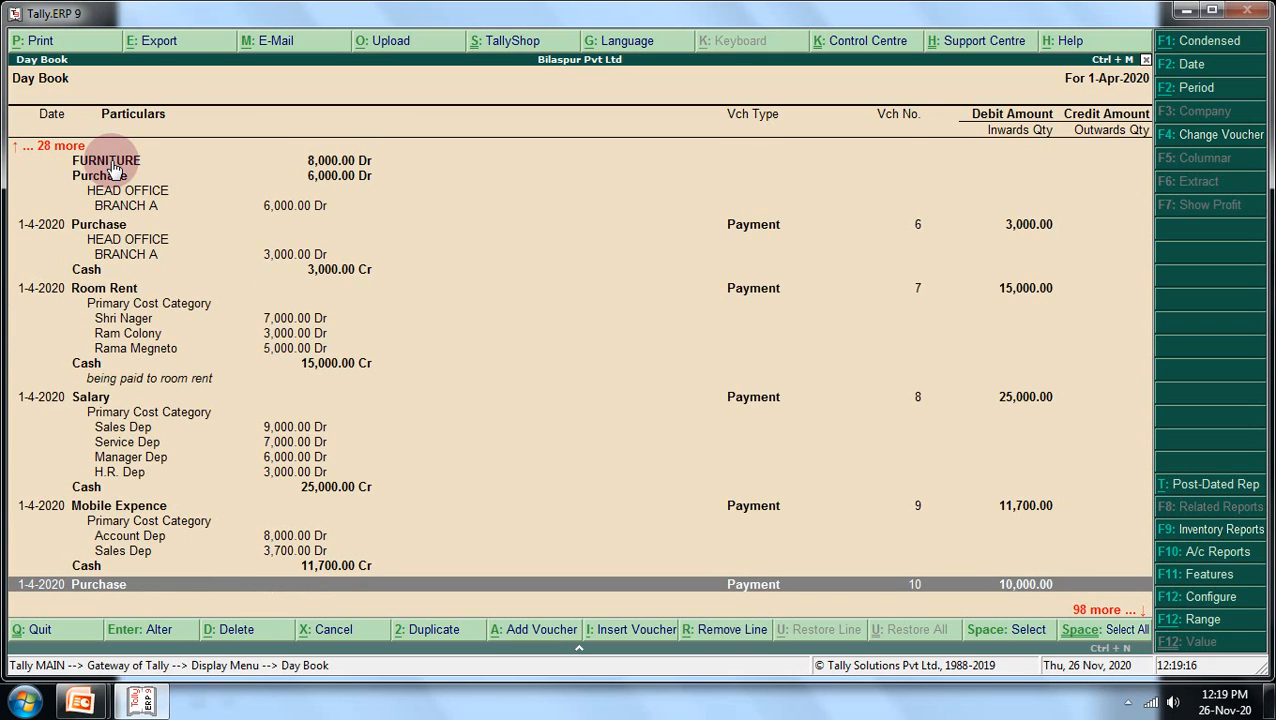
Examine the Primary Cost Category allocations of the Purchase payment, the Fee receipt and the Expenses payment.
key("Up")
key("Down")
key("Down")
key("Down")
key("Down")
key("Down")
key("Down")
key("Down")
key("Down")
key("Down")
key("Down")
key("Down")
key("Down")
key("Down")
key("Down")
key("Down")
key("Down")
key("Down")
key("Down")
key("Down")
key("Down")
key("Down")
key("Up")
key("Up")
key("Up")
key("Up")
key("Up")
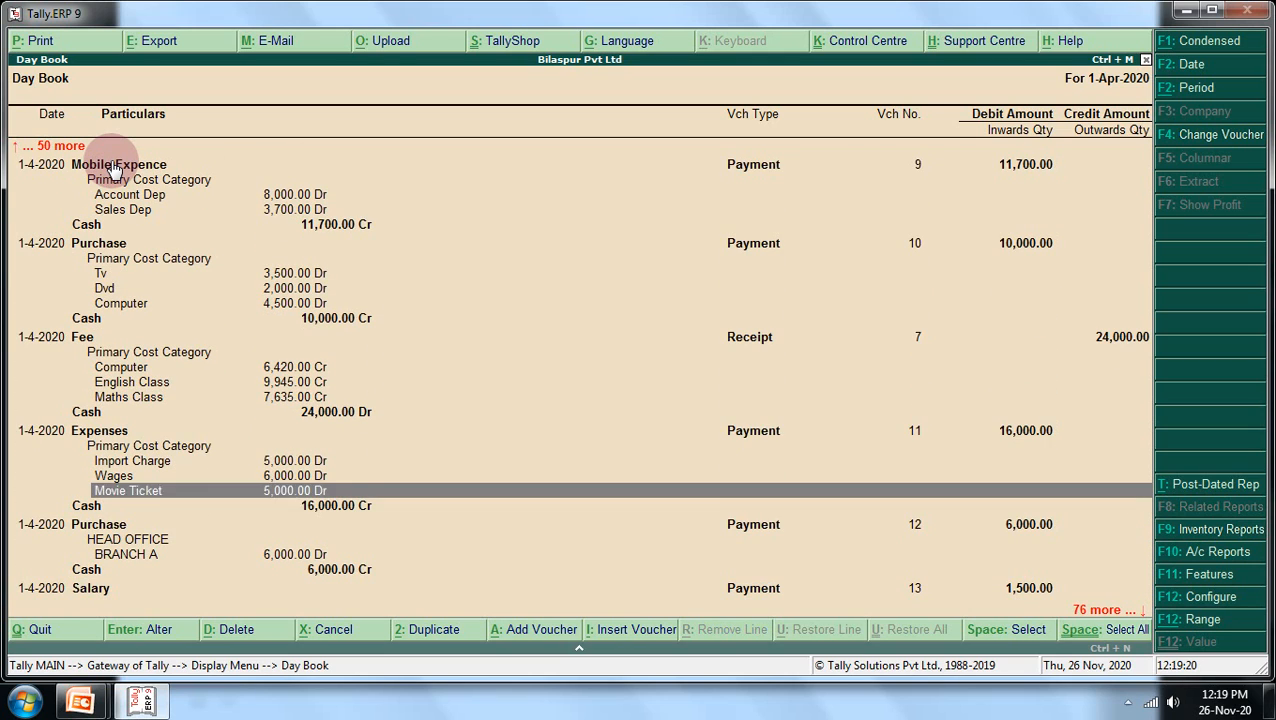
key("Up")
key("Up")
key("Up")
key("Up")
key("Up")
key("Up")
key("Up")
key("Up")
key("Down")
key("Down")
key("Down")
key("Down")
key("Down")
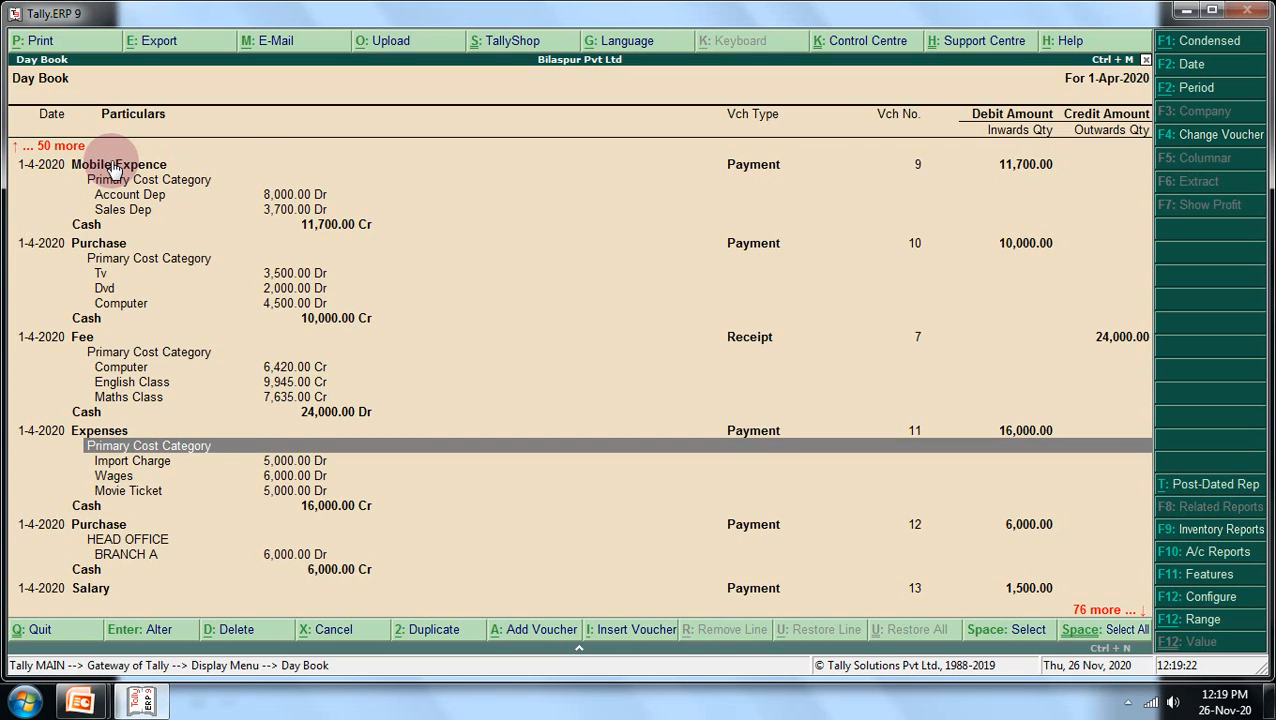
Examine the HEAD OFFICE branch allocations of the Purchase, Salary, Sales and Import Charge vouchers in the Day Book.
key("Down")
key("Down")
key("Down")
key("Down")
key("Down")
key("Down")
key("Down")
key("Down")
key("Down")
key("Down")
key("Down")
key("Down")
key("Down")
key("Down")
key("Down")
key("Down")
key("Down")
key("Down")
key("Down")
key("Down")
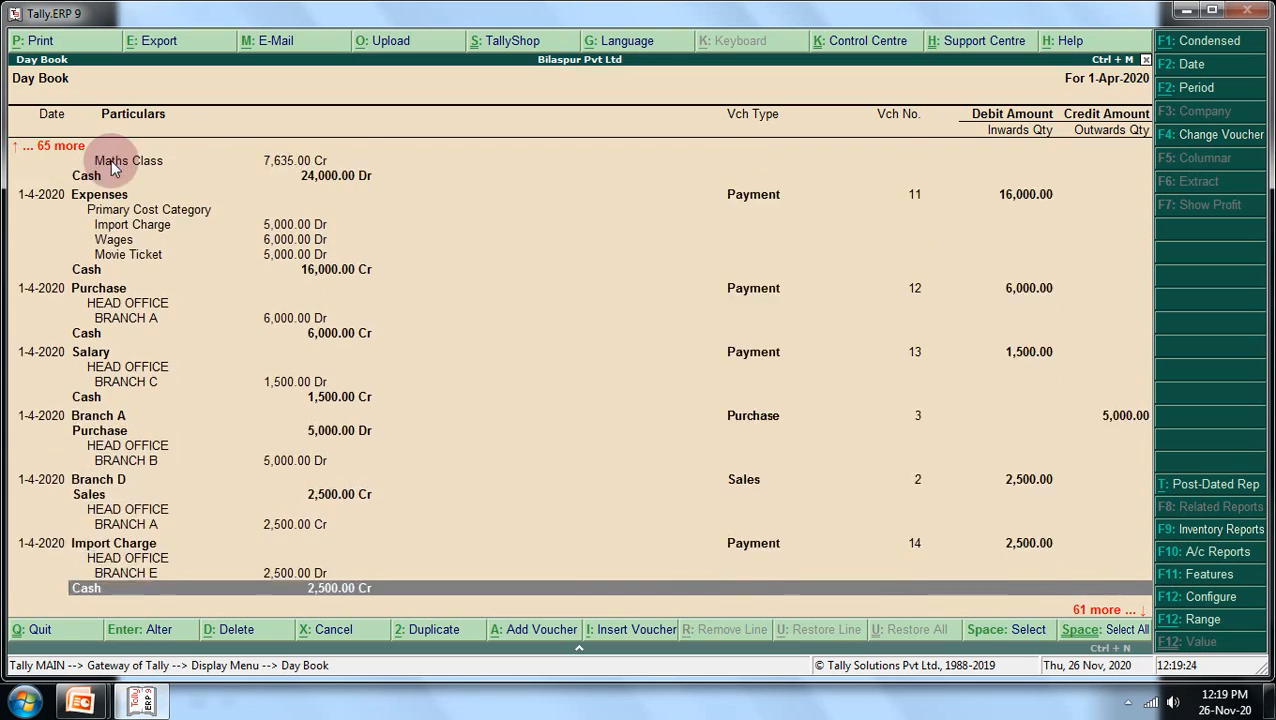
key("Down")
key("Down")
key("Down")
key("Down")
key("Down")
key("Down")
key("Down")
key("Down")
key("Up")
key("Up")
key("Up")
key("Up")
key("Up")
key("Up")
key("Up")
key("Up")
key("Up")
key("Up")
key("Up")
key("Up")
key("Up")
key("Up")
key("Up")
key("Up")
key("Up")
key("Up")
key("Up")
key("Up")
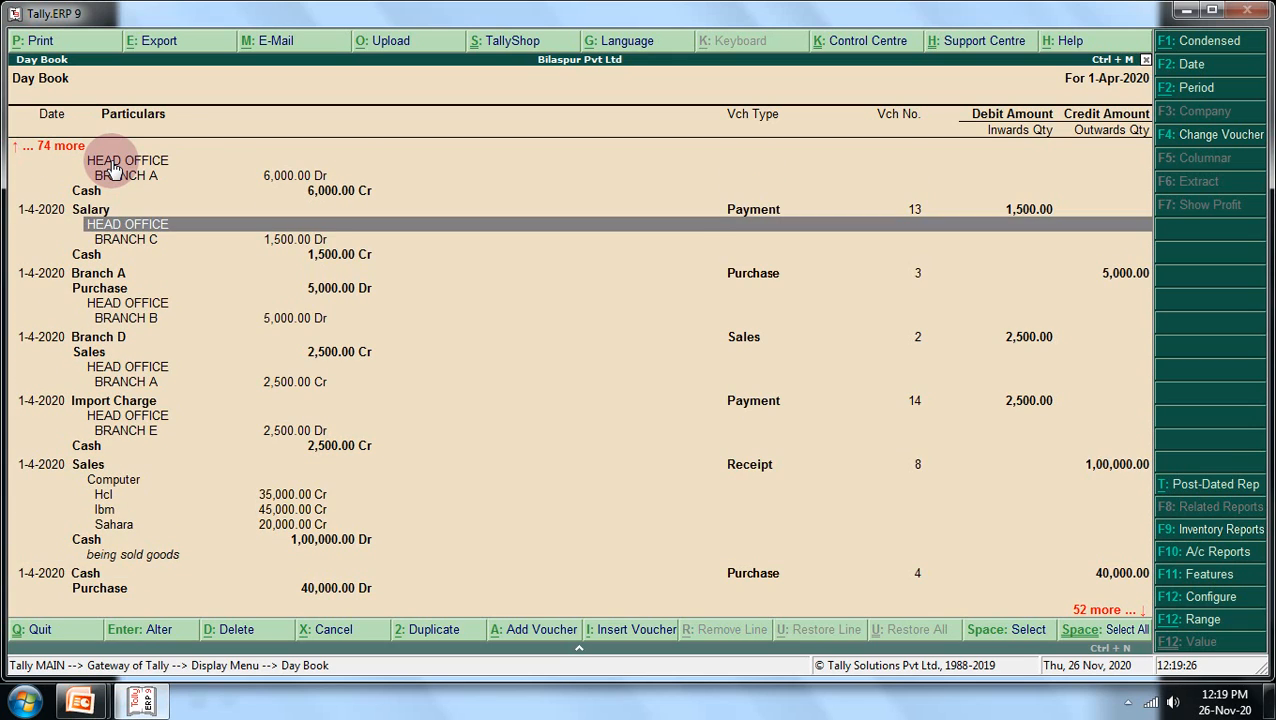
Check the Sales receipt's Computer category allocations to Hcl, Ibm and Sahara, continuing to the following cash purchase voucher.
key("Down")
key("Down")
key("Down")
key("Down")
key("Down")
key("Down")
key("Down")
key("Down")
key("Down")
key("Down")
key("Down")
key("Down")
key("Down")
key("Down")
key("Down")
key("Down")
key("Down")
key("Up")
key("Up")
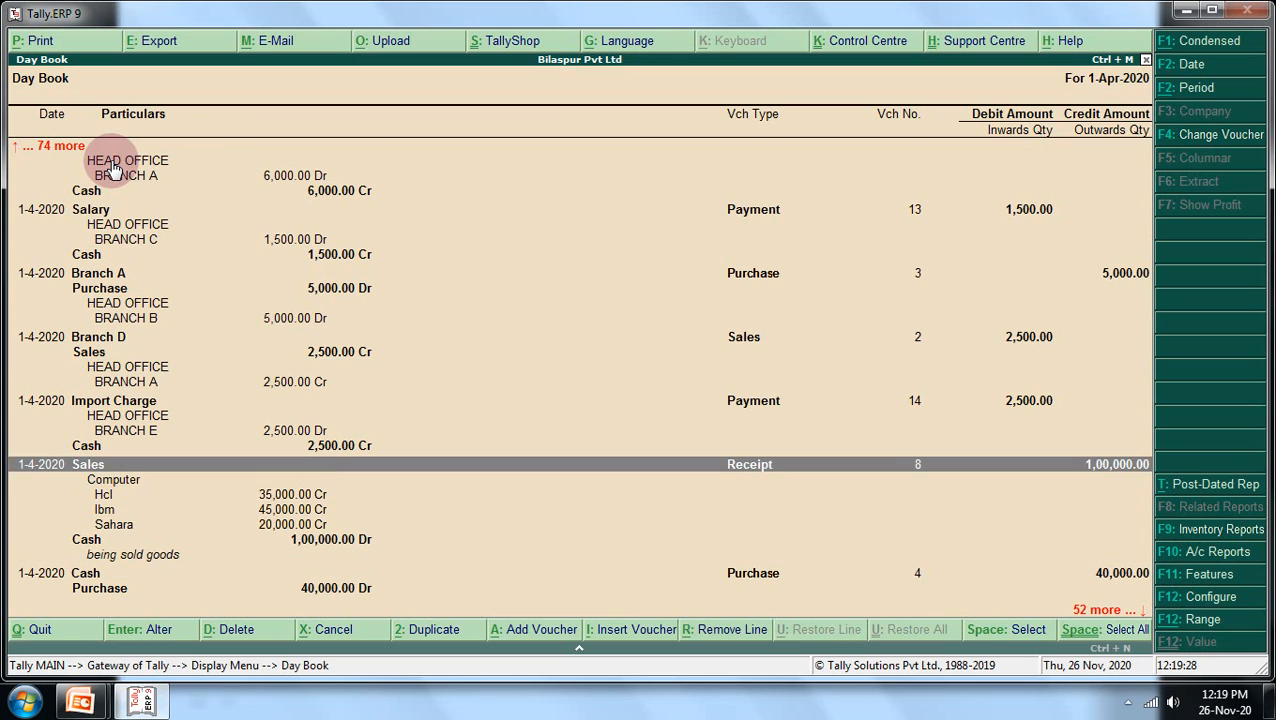
key("Down")
key("Down")
key("Up")
key("Up")
key("Down")
key("Down")
key("Down")
key("Down")
key("Down")
key("Down")
key("Down")
key("Down")
key("Down")
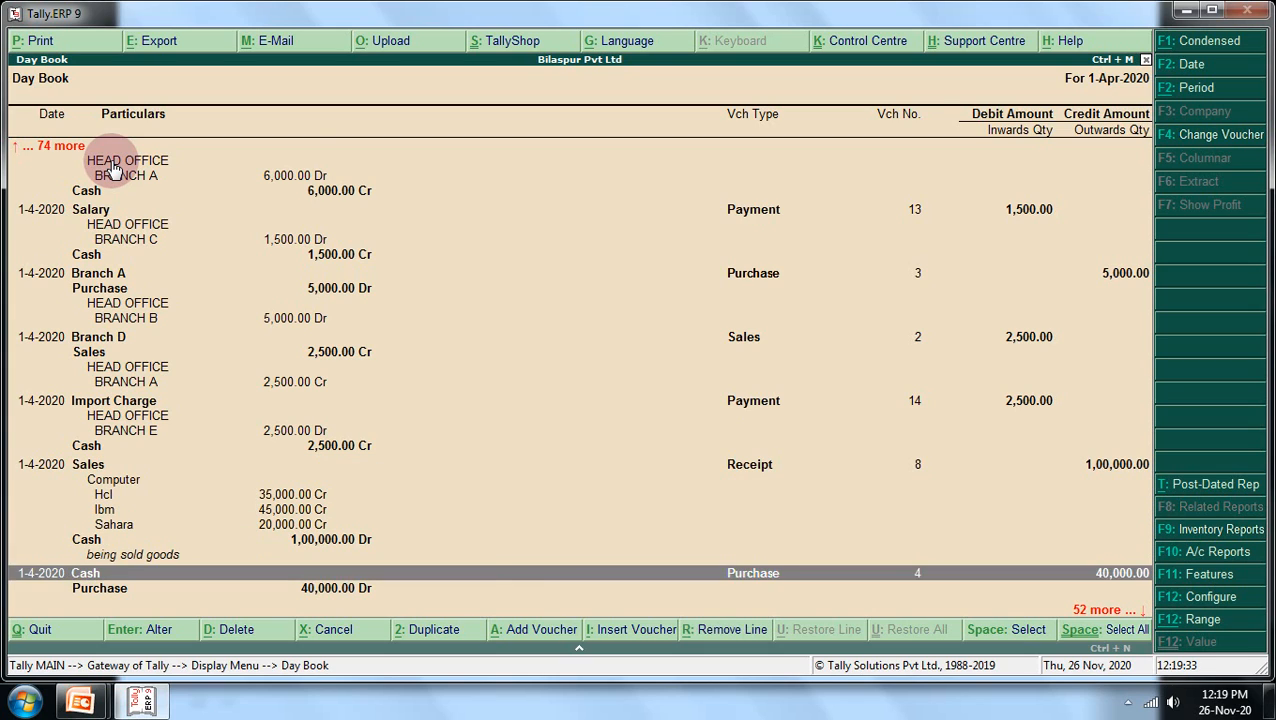
Check the cash purchase's Computer category allocation to Ibm and the following Sales receipt's Woofer allocation to Intel in the Day Book.
key("Down")
key("Down")
key("Down")
key("Down")
key("Down")
key("Down")
key("Down")
key("Down")
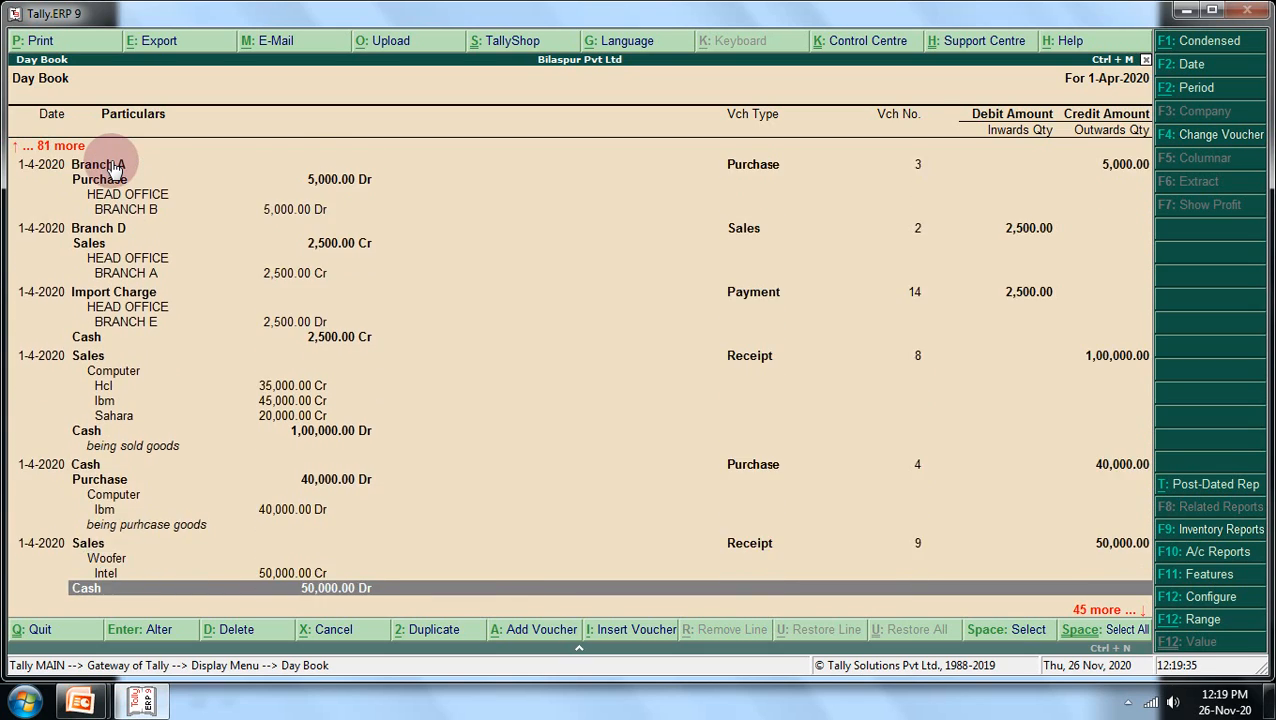
key("Down")
key("Up")
key("Up")
key("Up")
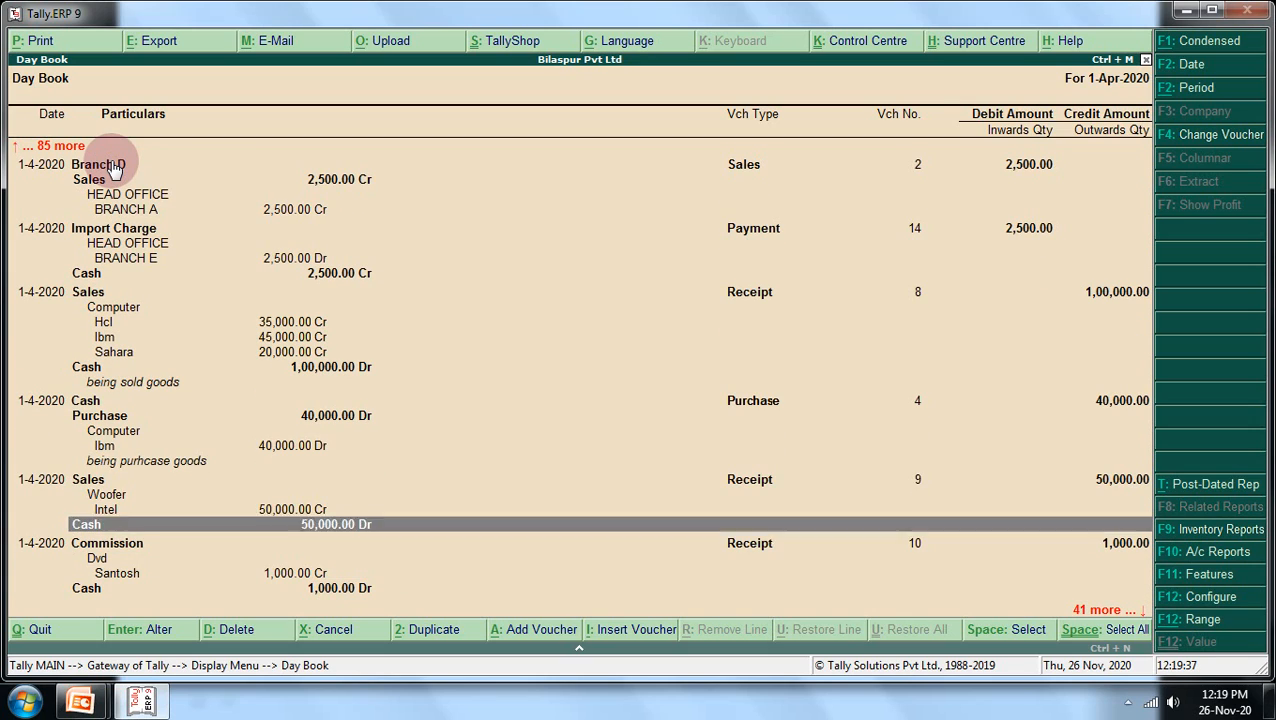
key("Down")
key("Down")
key("Down")
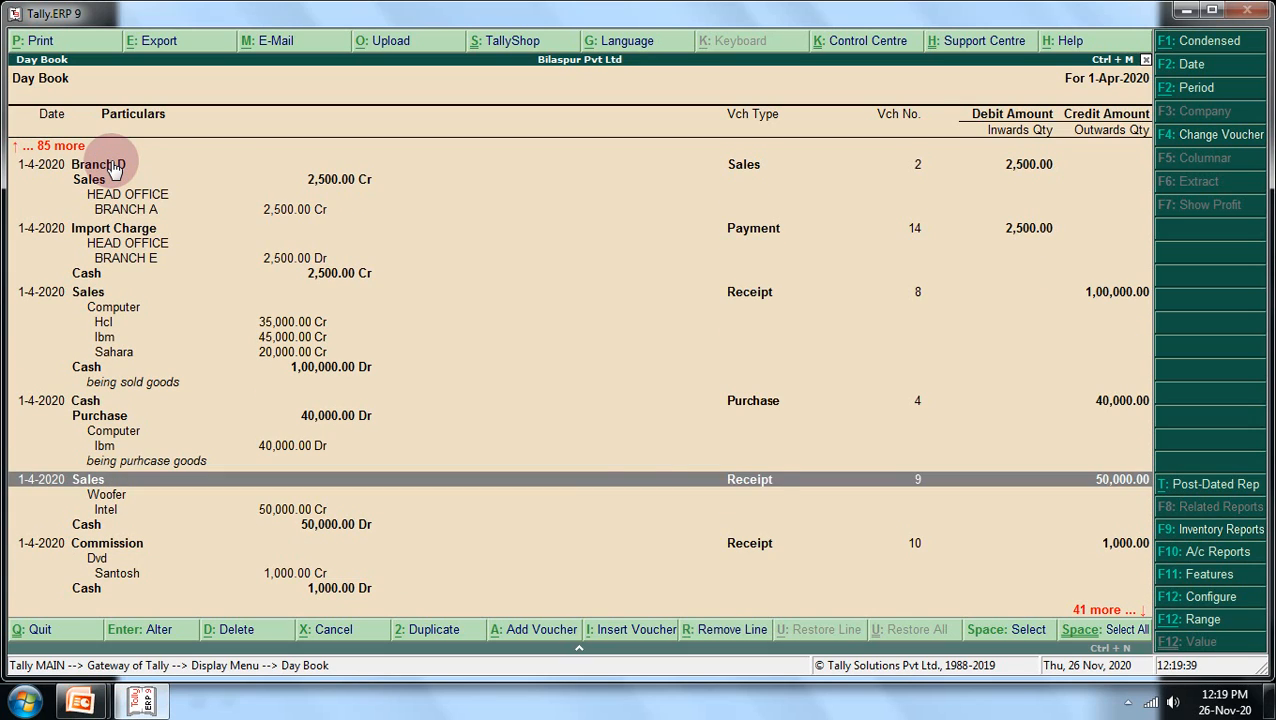
Review the remaining Dvd, Computer and Woofer cost centre allocations, from the Commission receipt through the last Rent receipt in the Day Book.
key("Down")
key("Down")
key("Down")
key("Down")
key("Down")
key("Down")
key("Down")
key("Down")
key("Down")
key("Down")
key("Down")
key("Down")
key("Down")
key("Down")
key("Down")
key("Down")
key("Down")
key("Down")
key("Down")
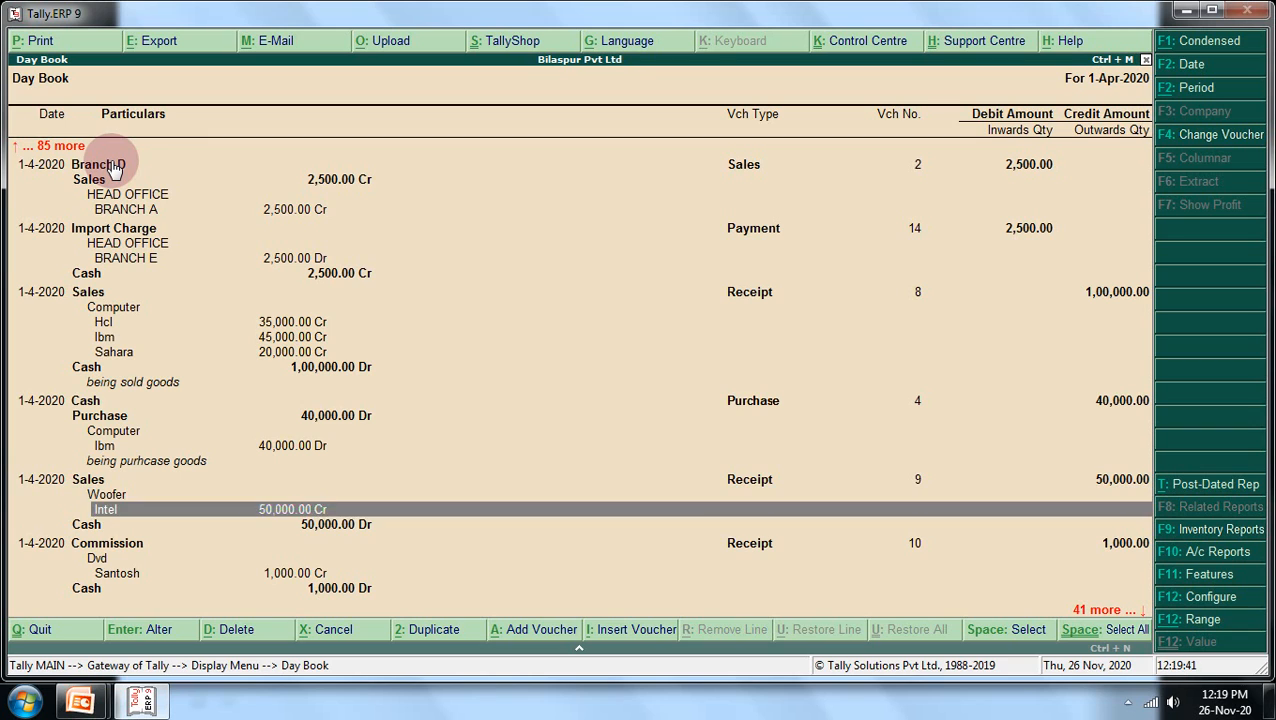
key("Down")
key("Down")
key("Down")
key("Down")
key("Down")
key("Down")
key("Down")
key("Down")
key("Down")
key("Down")
key("Down")
key("Down")
key("Down")
key("Down")
key("Down")
key("Down")
key("Down")
key("Down")
key("Down")
key("Down")
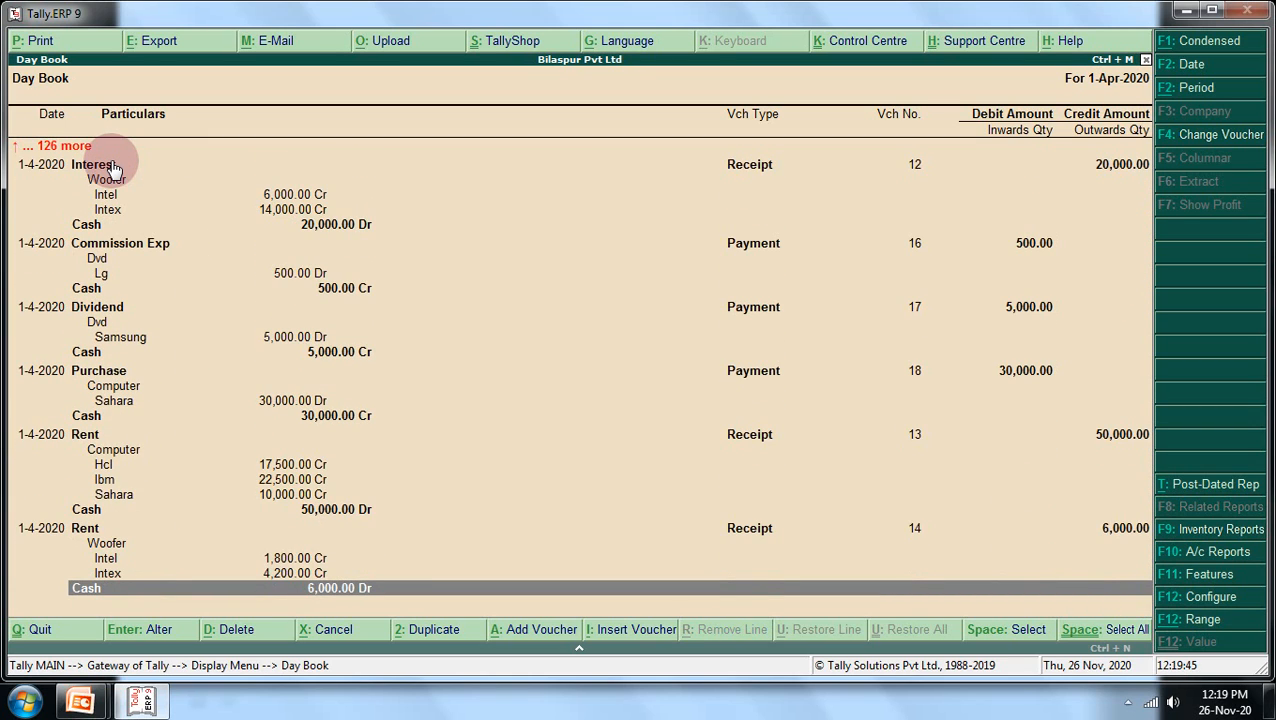
Close the Day Book, return to the Gateway of Tally and start quitting the program.
key("Escape")
key("Escape")
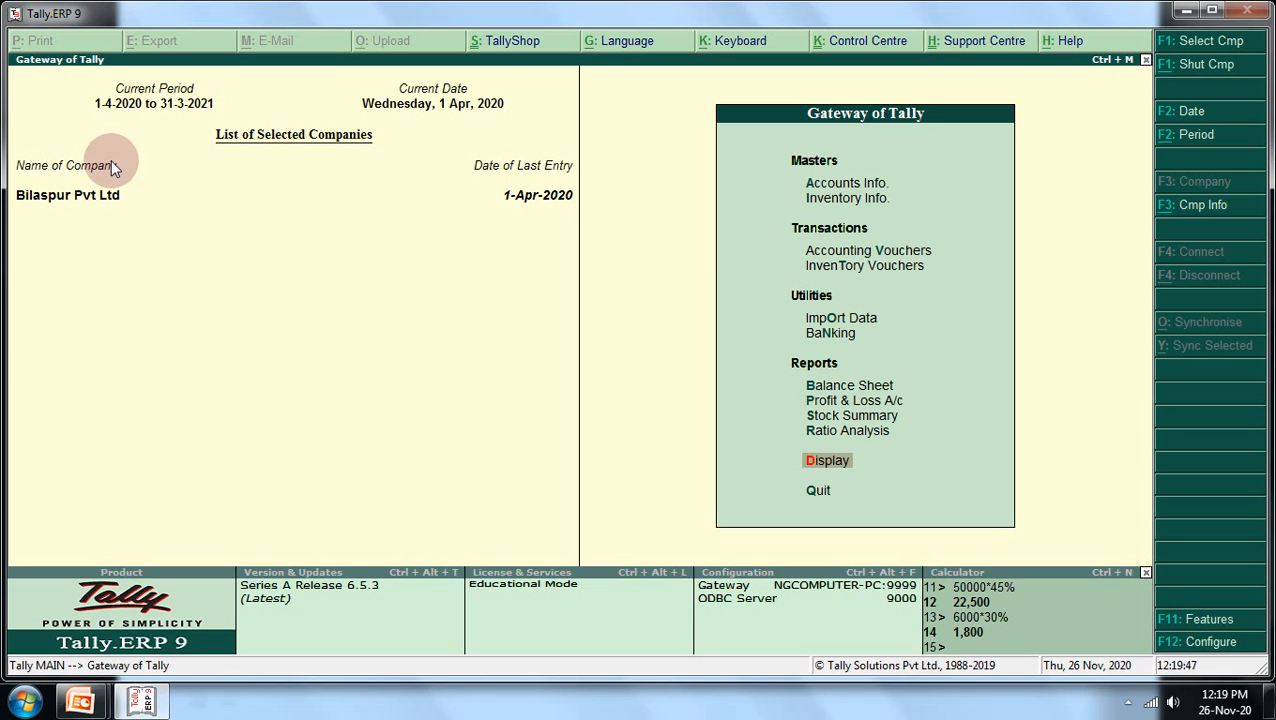
key("Escape")
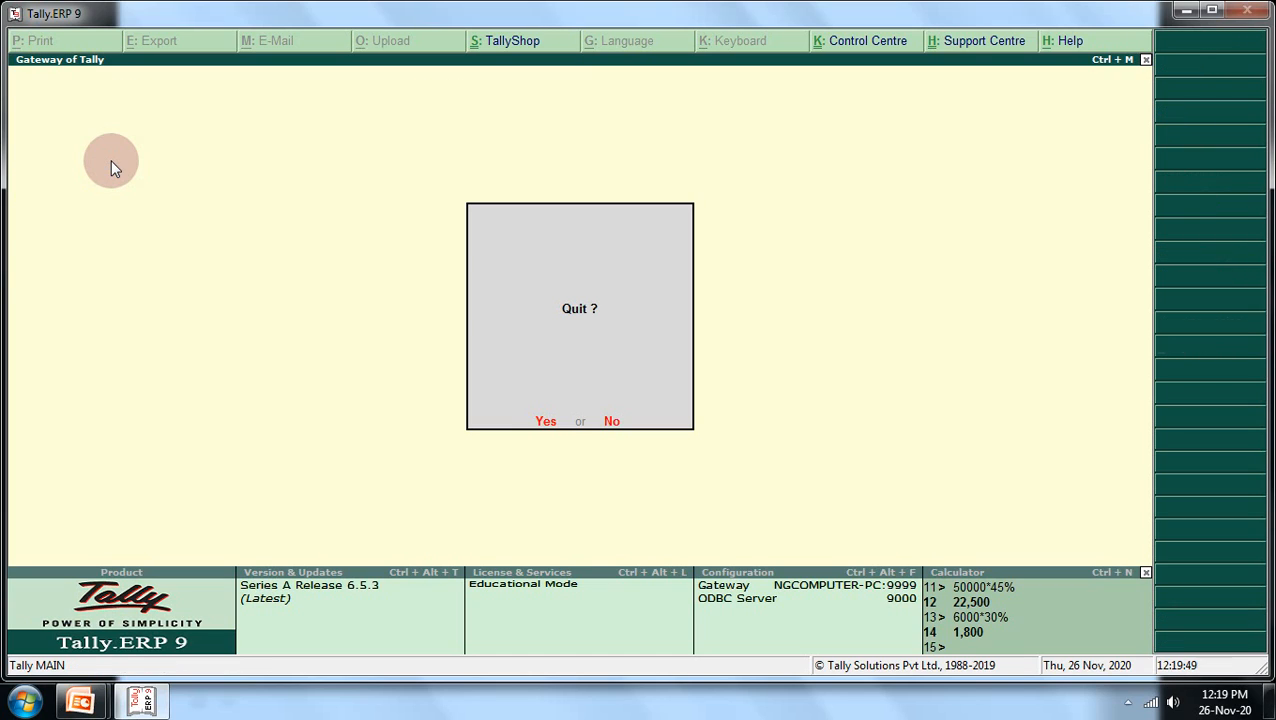